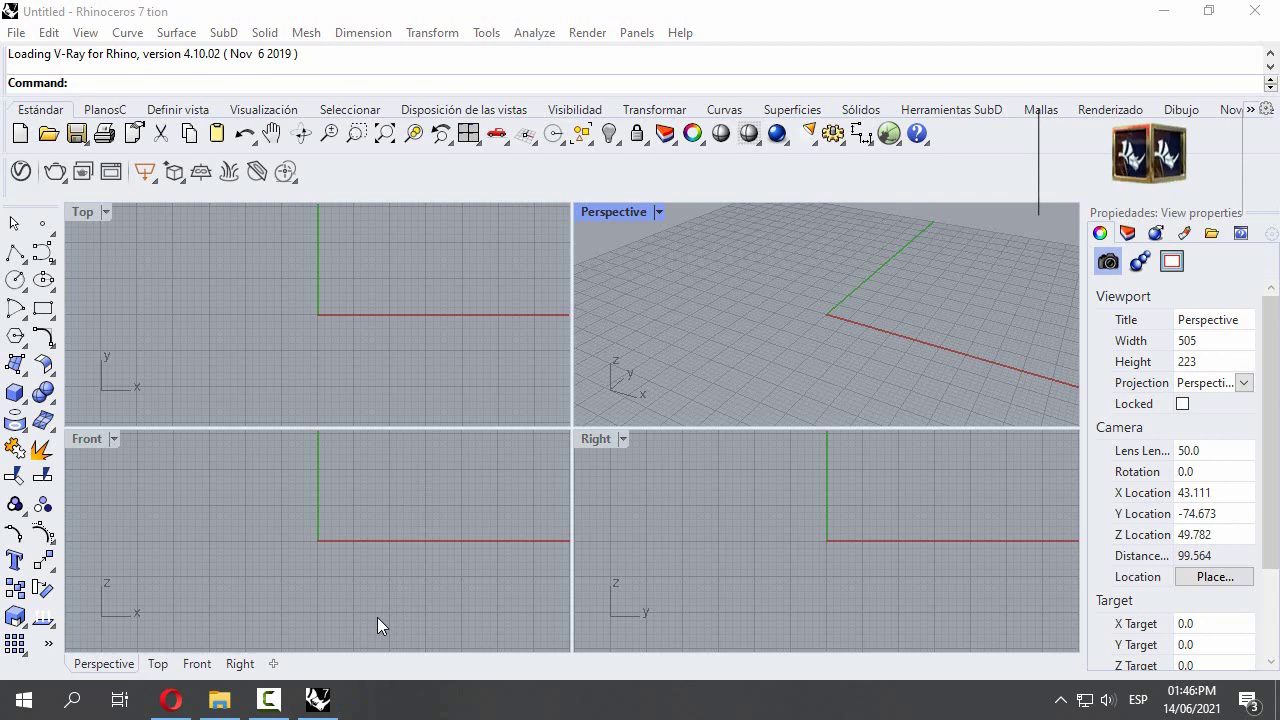
# Step: Draw a circle 2.5 cm in diameter in the Top view, on the positive X side near the origin
pyautogui.click(374, 340)
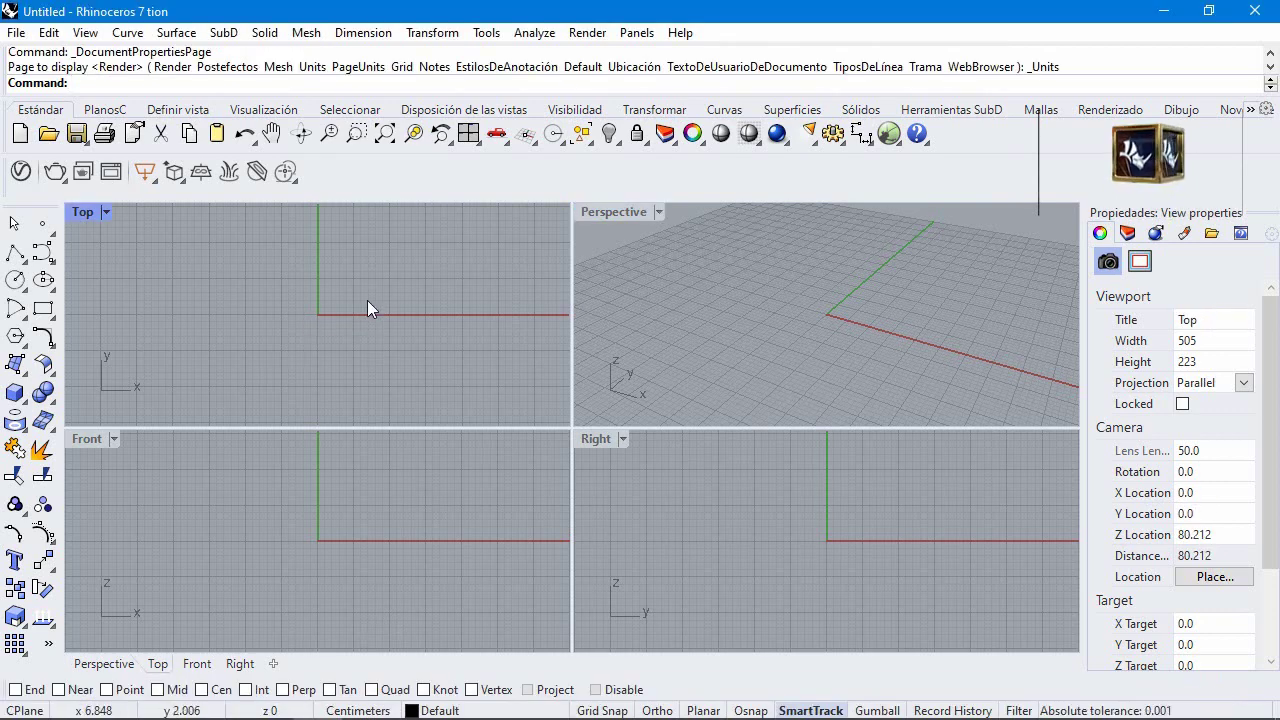
pyautogui.click(15, 281)
pyautogui.click(395, 308)
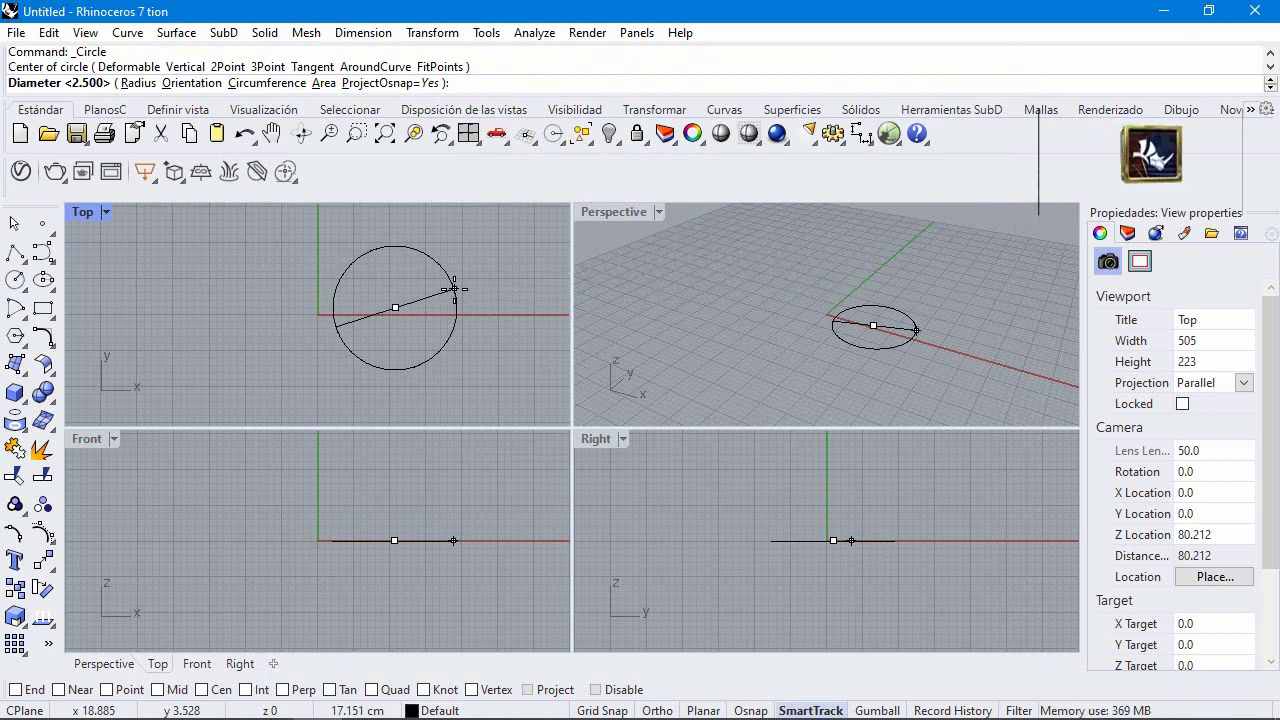
pyautogui.write('2.5')
pyautogui.press('Return')
# Step: Copy the 2.5 cm circle 0.3 cm straight down in the Front view
pyautogui.click(402, 306)
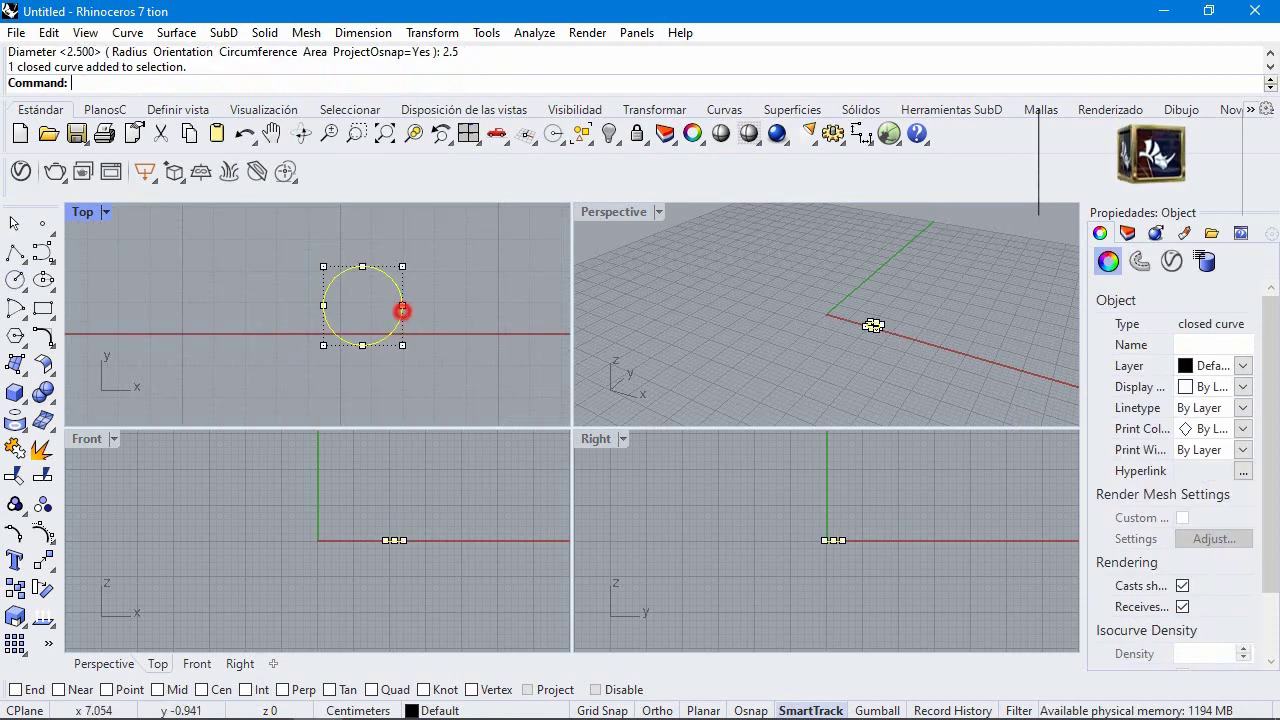
pyautogui.click(14, 590)
pyautogui.scroll(5, 404, 506)
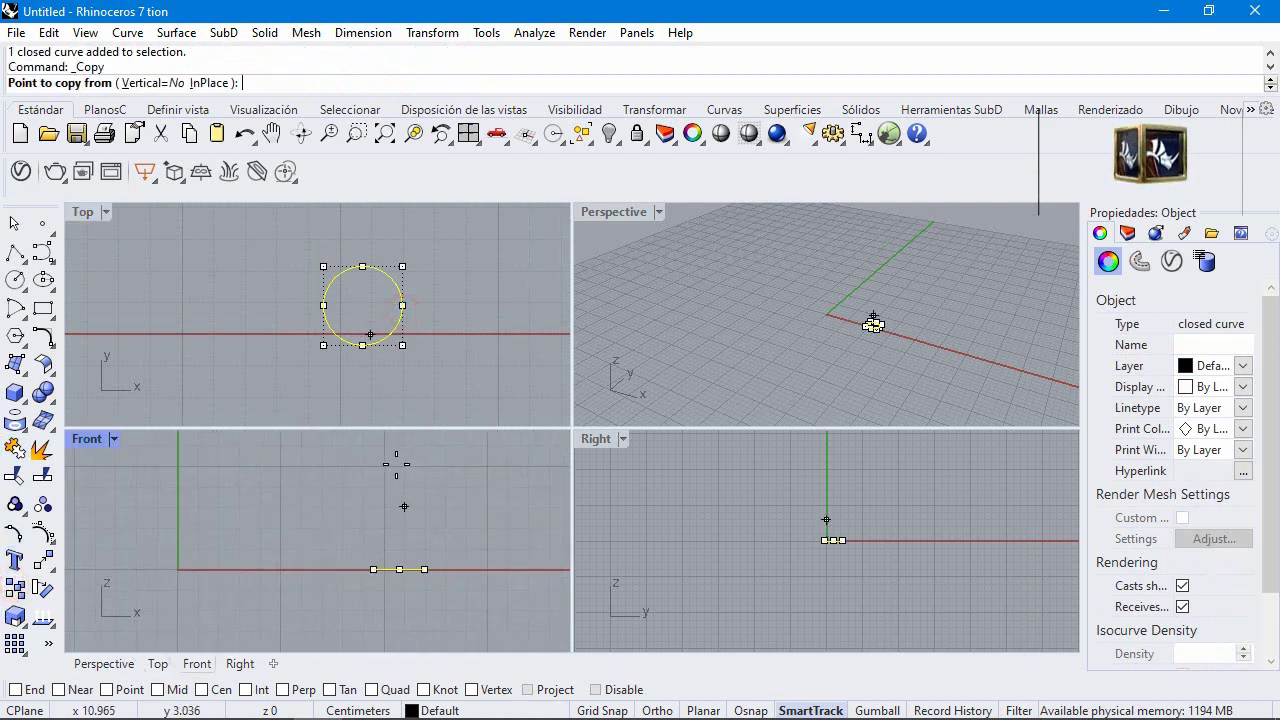
pyautogui.scroll(2, 409, 541)
pyautogui.click(406, 591)
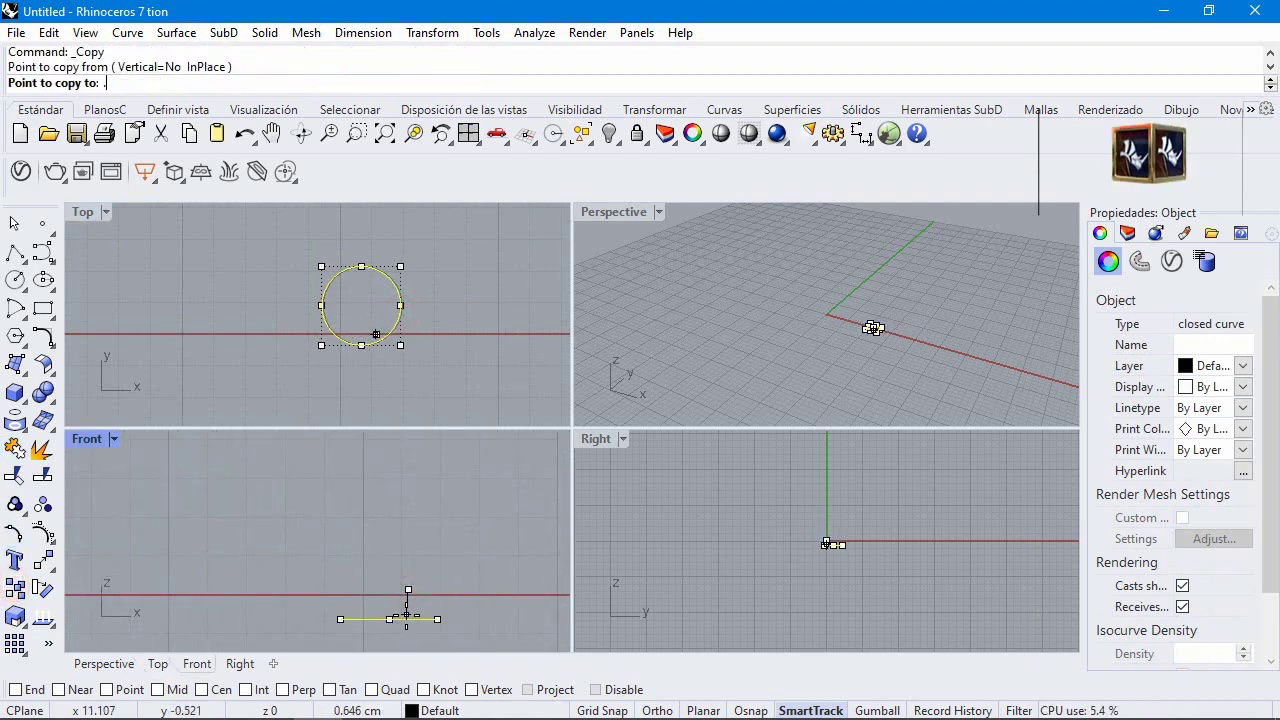
pyautogui.write('.3')
pyautogui.press('Return')
pyautogui.click(395, 643)
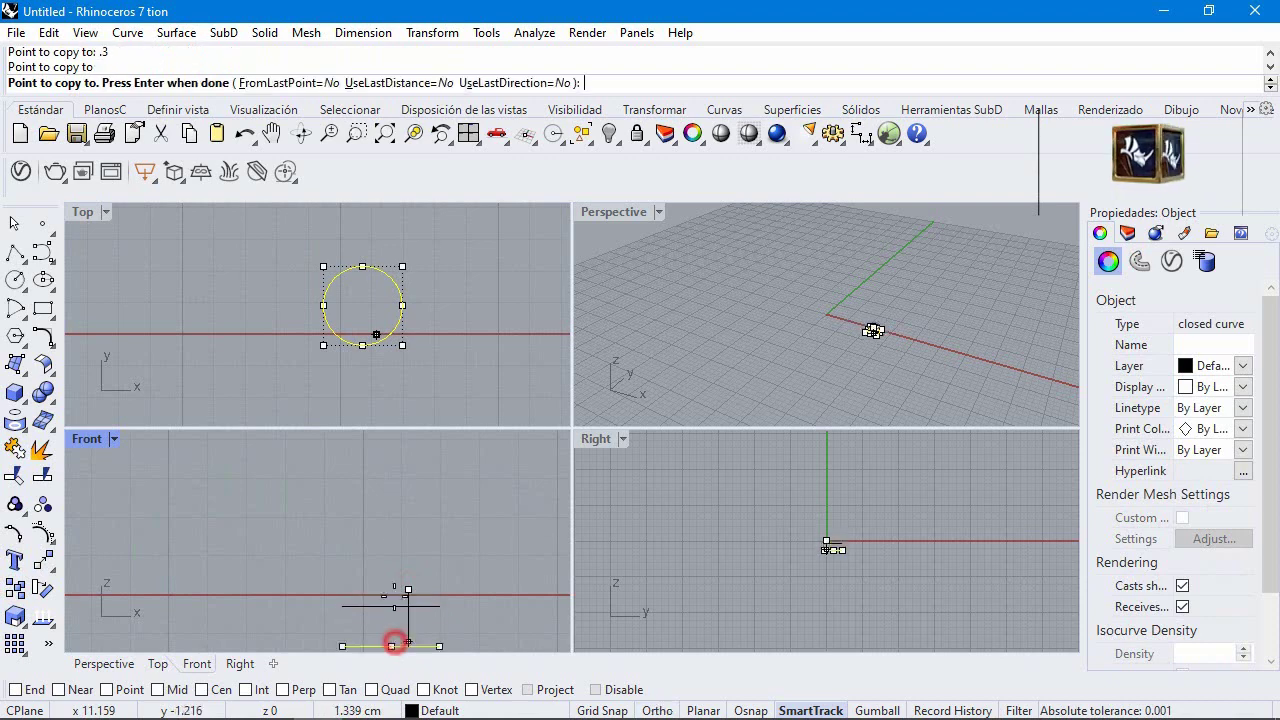
pyautogui.press('Return')
# Step: Enable the center object snap and draw a 2.4 cm diameter circle centered on the lower 2.5 cm circle, parallel to it
pyautogui.scroll(-1, 254, 472)
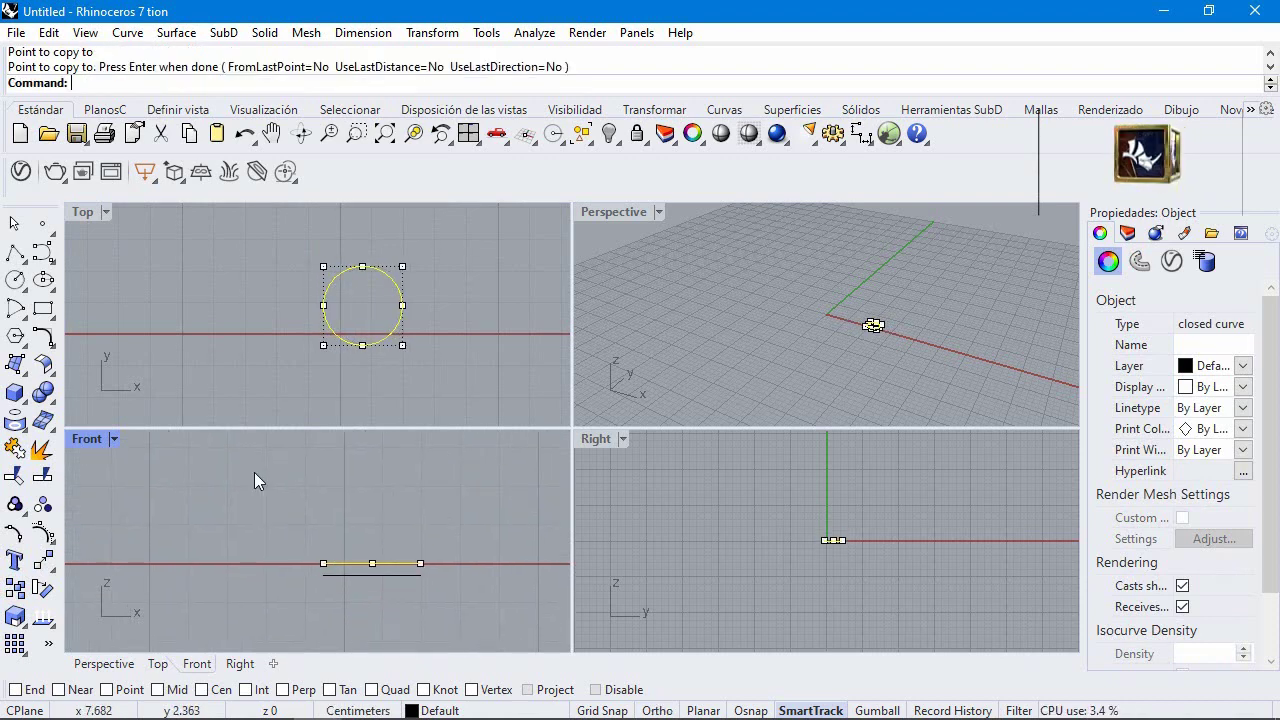
pyautogui.moveTo(254, 472); pyautogui.dragTo(283, 370, button='right')
pyautogui.click(15, 280)
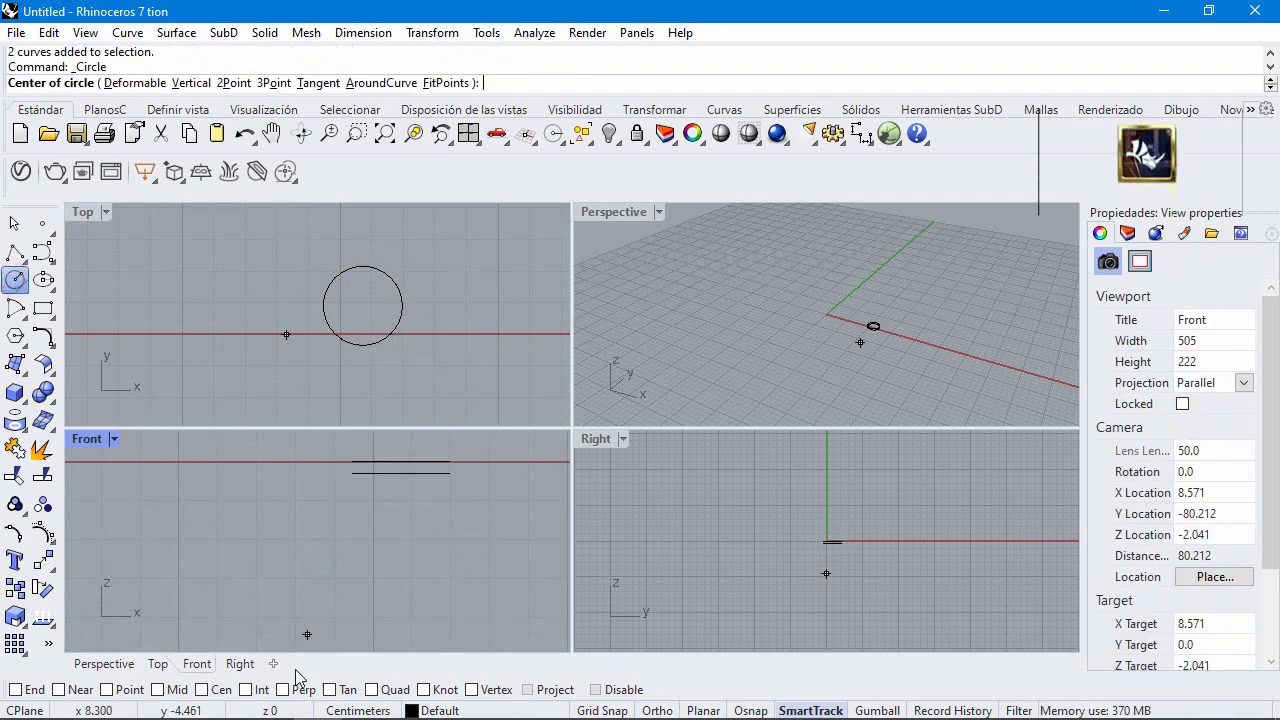
pyautogui.click(222, 689)
pyautogui.click(401, 473)
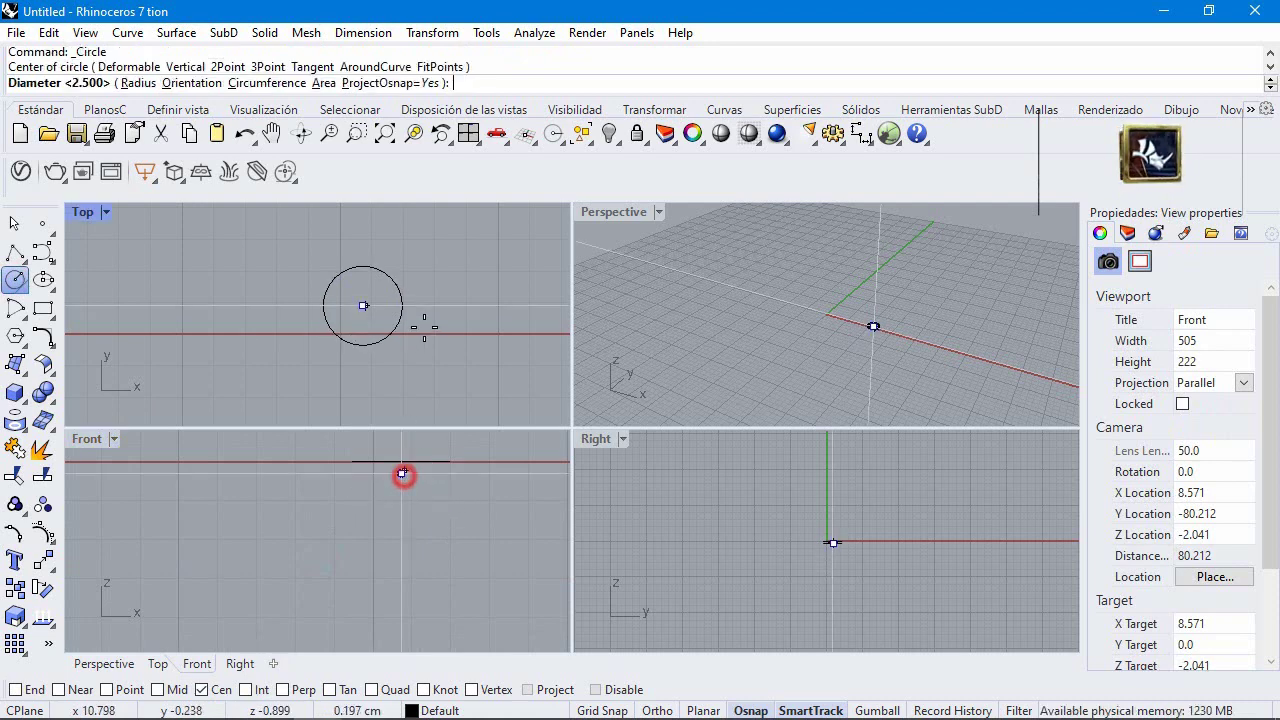
pyautogui.write('2.43')
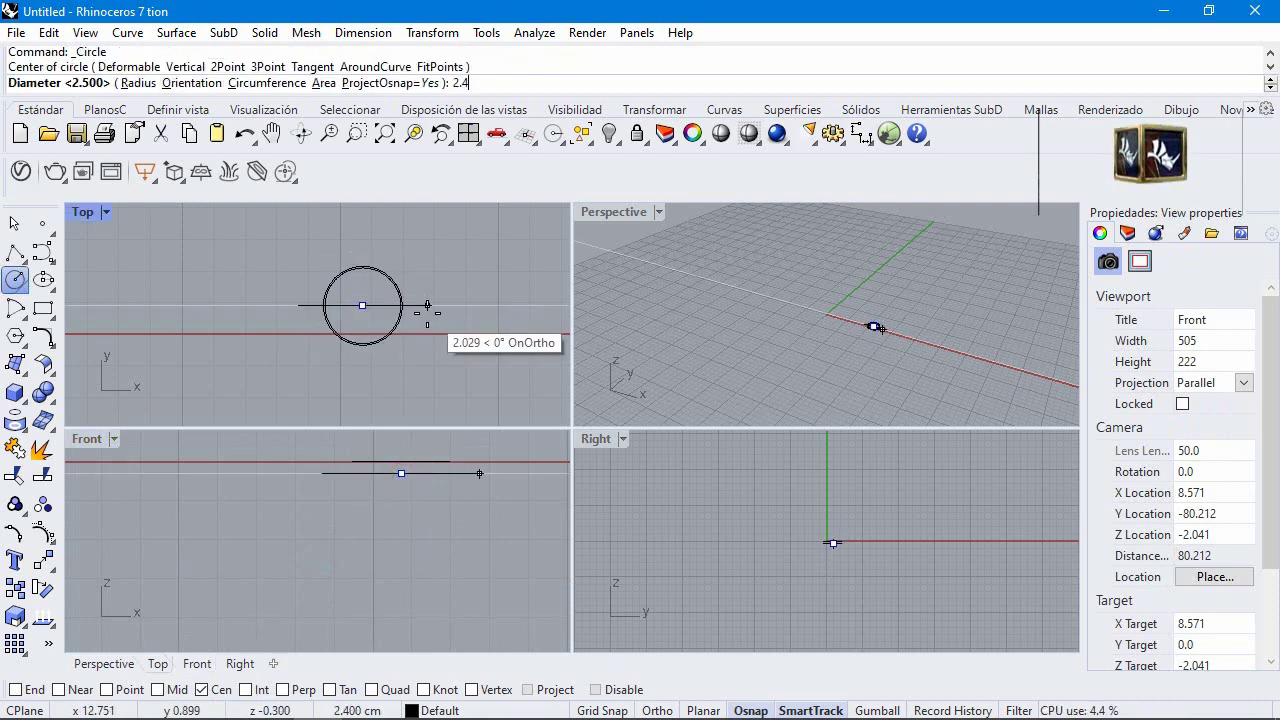
pyautogui.press('Return')
# Step: Move the 2.4 cm circle 0.3 cm straight down in the Front view
pyautogui.scroll(5, 394, 314)
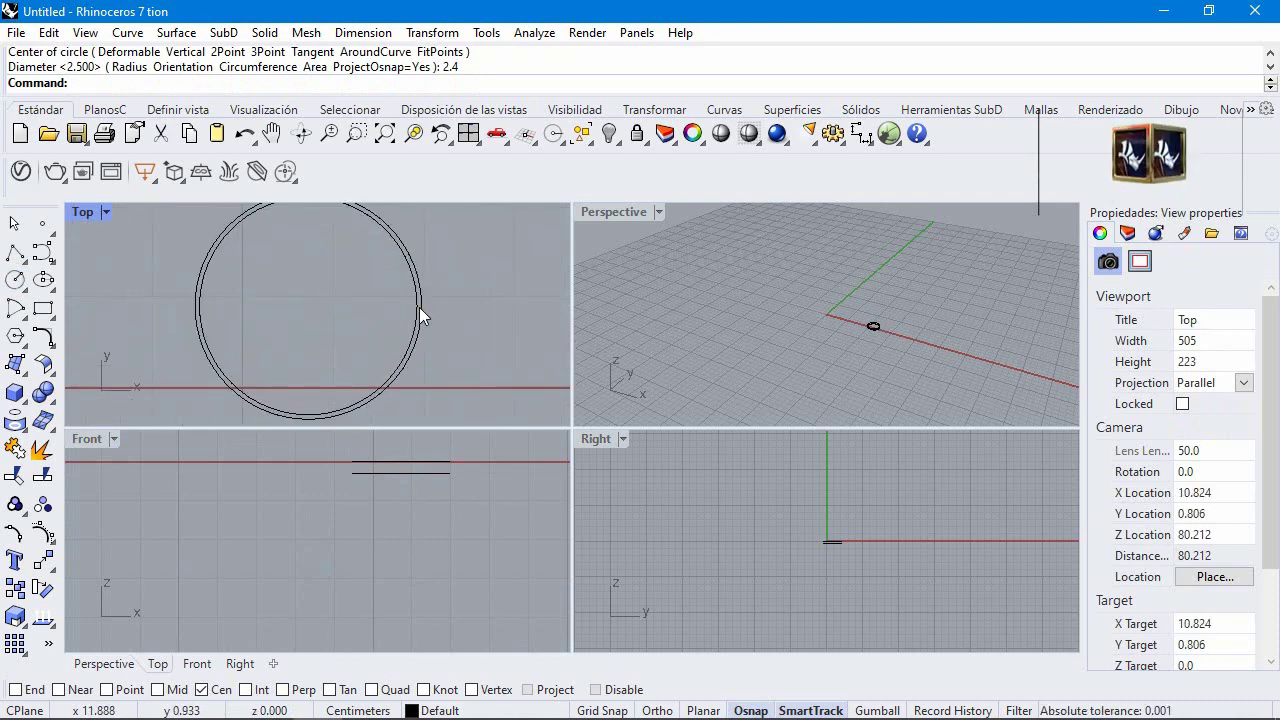
pyautogui.click(419, 307)
pyautogui.click(495, 363)
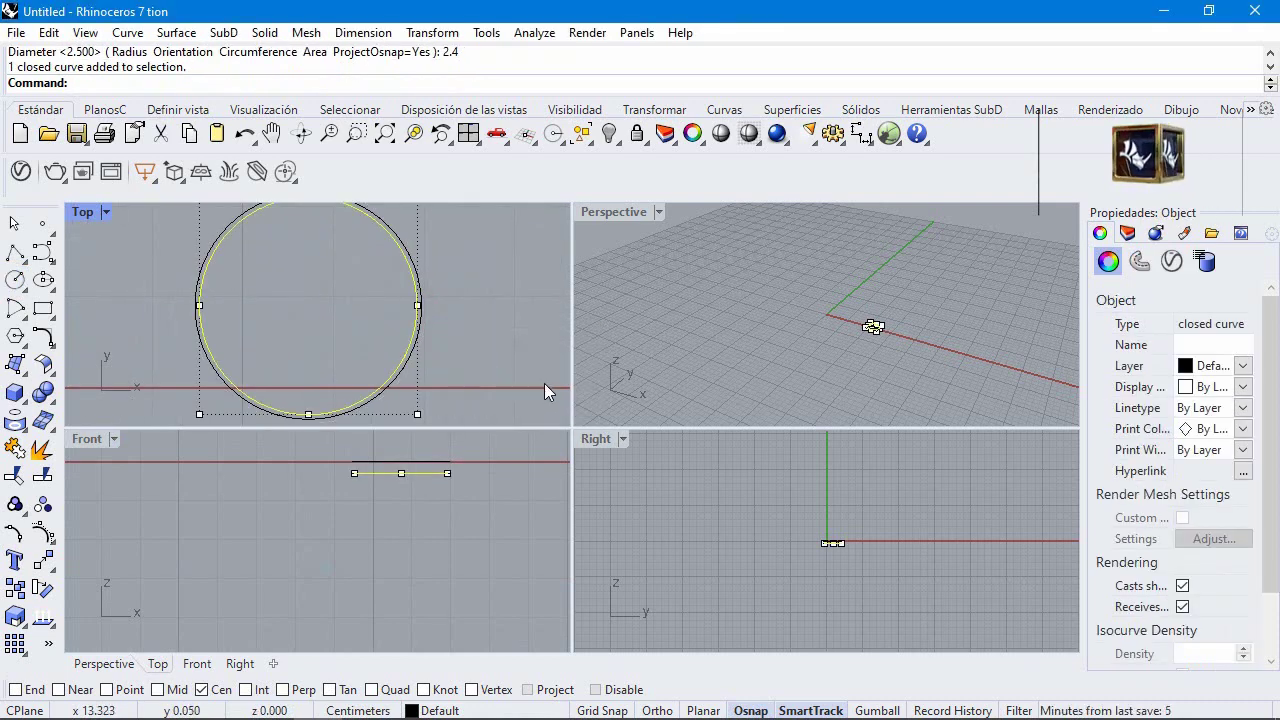
pyautogui.click(15, 531)
pyautogui.click(409, 490)
pyautogui.write('.3')
pyautogui.press('Return')
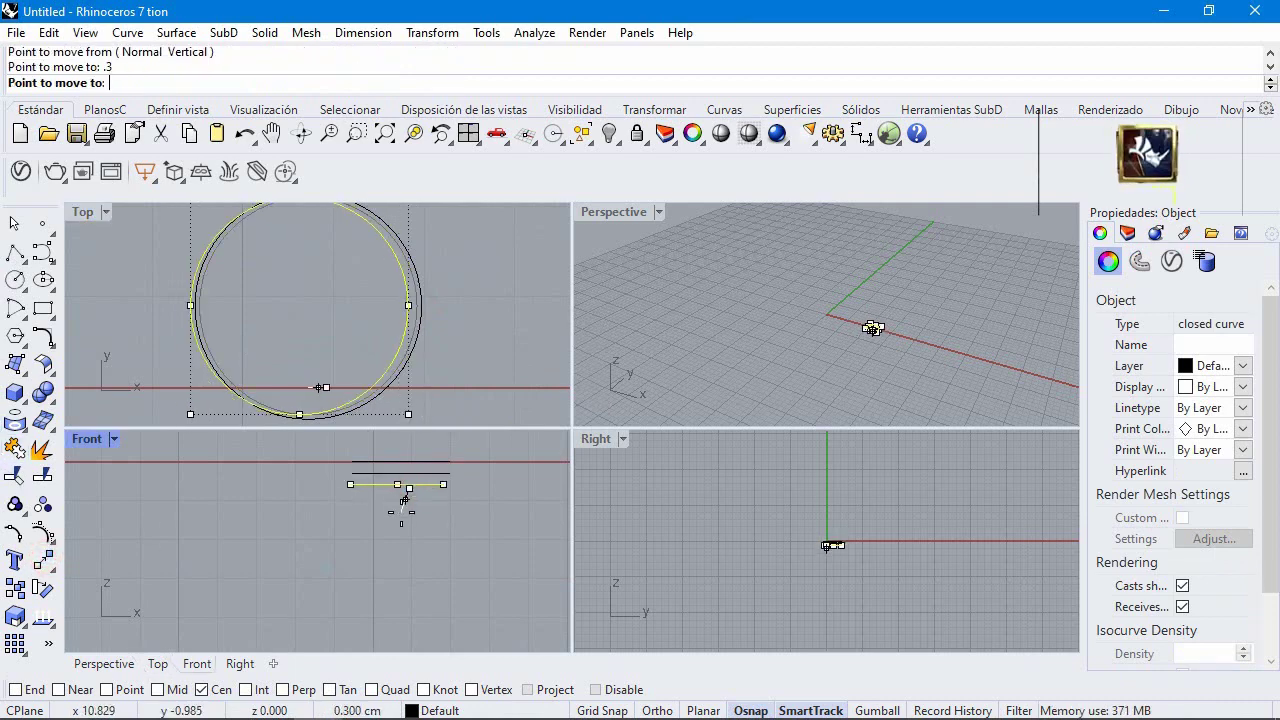
pyautogui.click(401, 514)
pyautogui.click(446, 531)
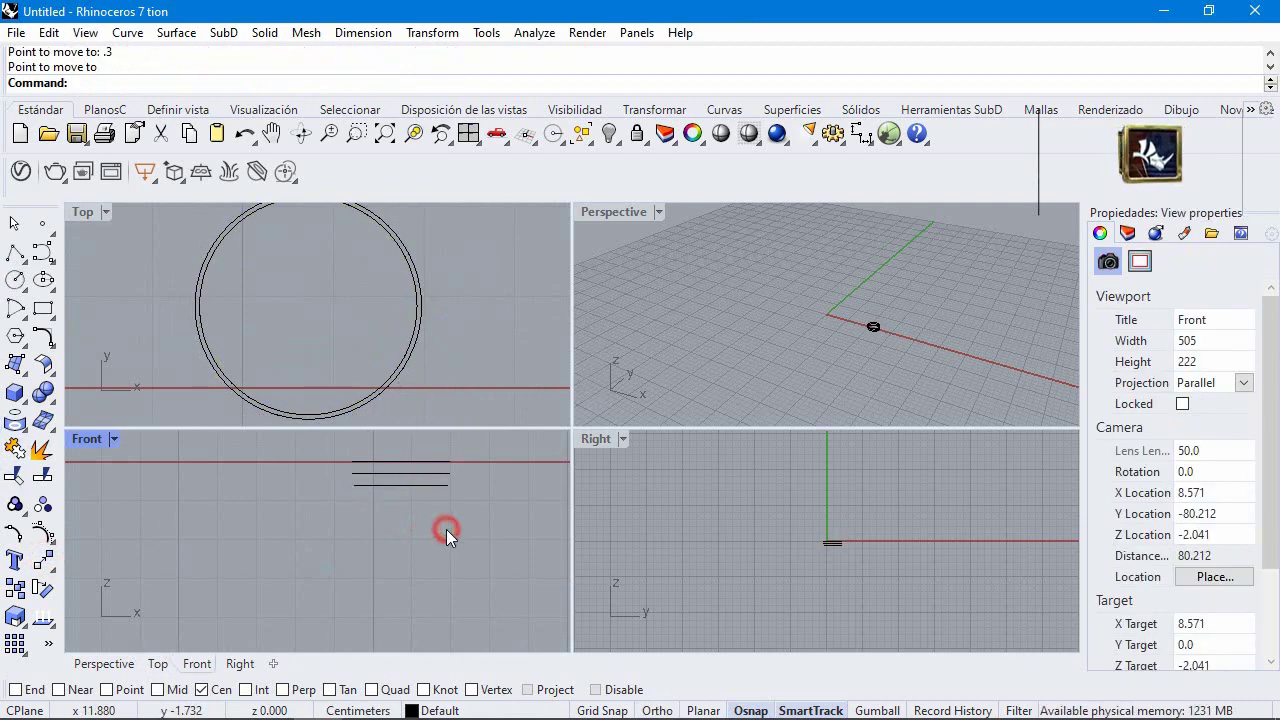
# Step: Draw a 2.6 cm diameter circle centered on the 2.4 cm circle and parallel to it
pyautogui.click(15, 280)
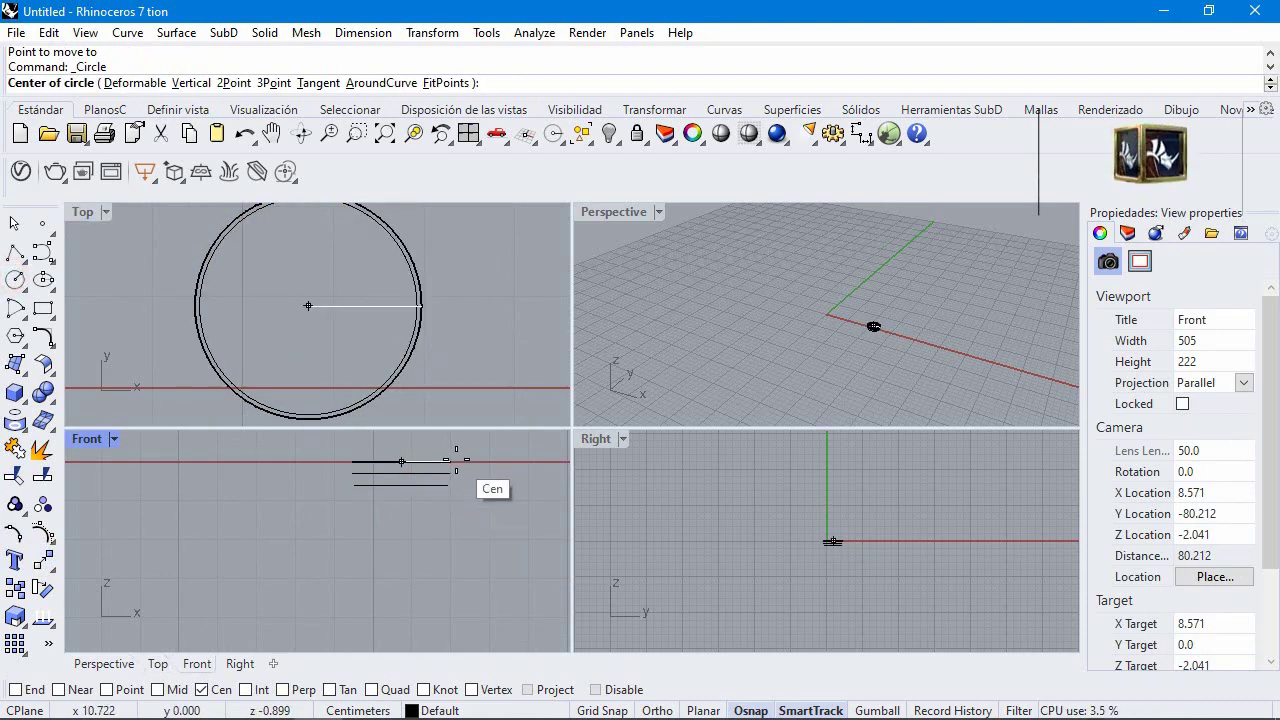
pyautogui.click(451, 490)
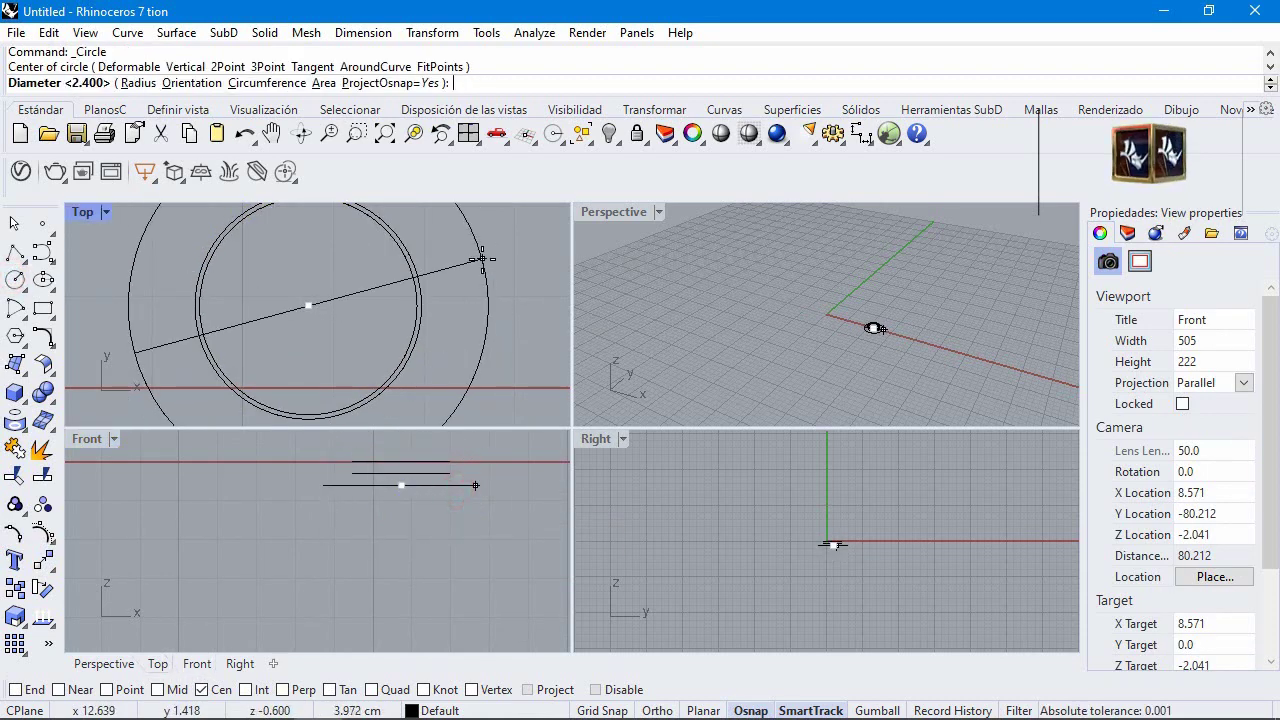
pyautogui.write('2.6')
pyautogui.press('Return')
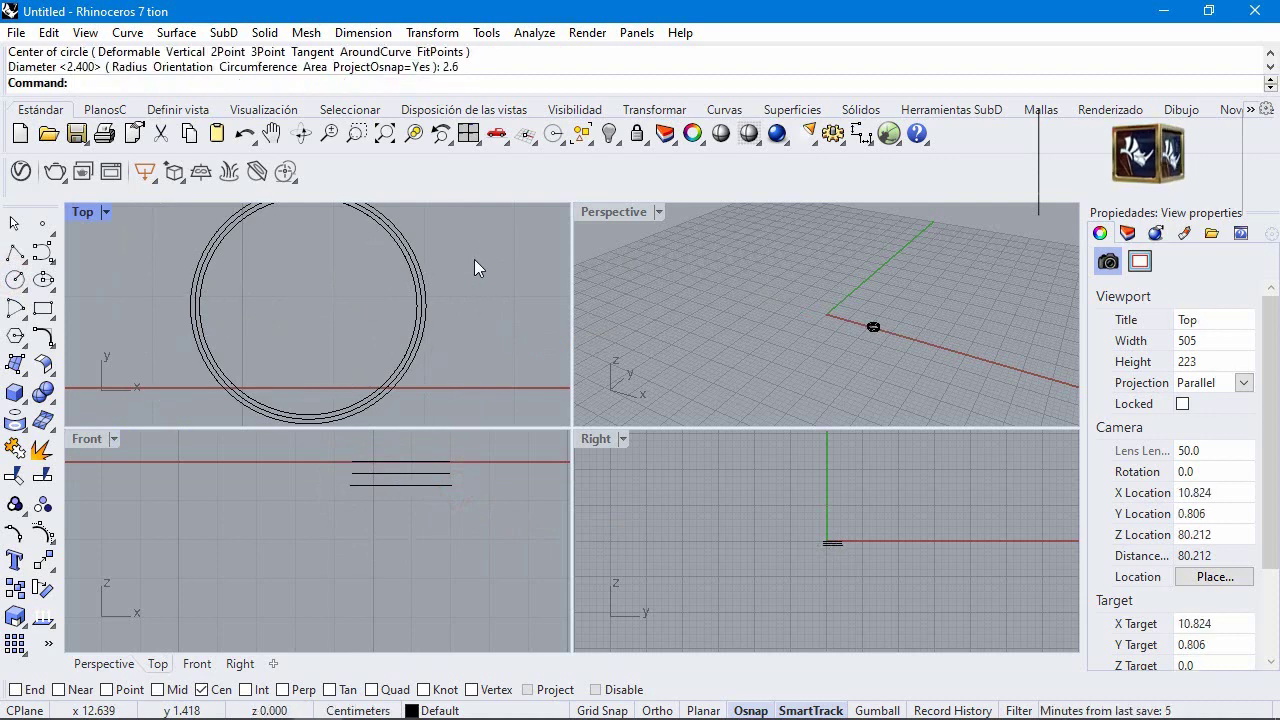
# Step: Move the 2.6 cm circle 0.6 cm straight down in the Front view
pyautogui.click(423, 339)
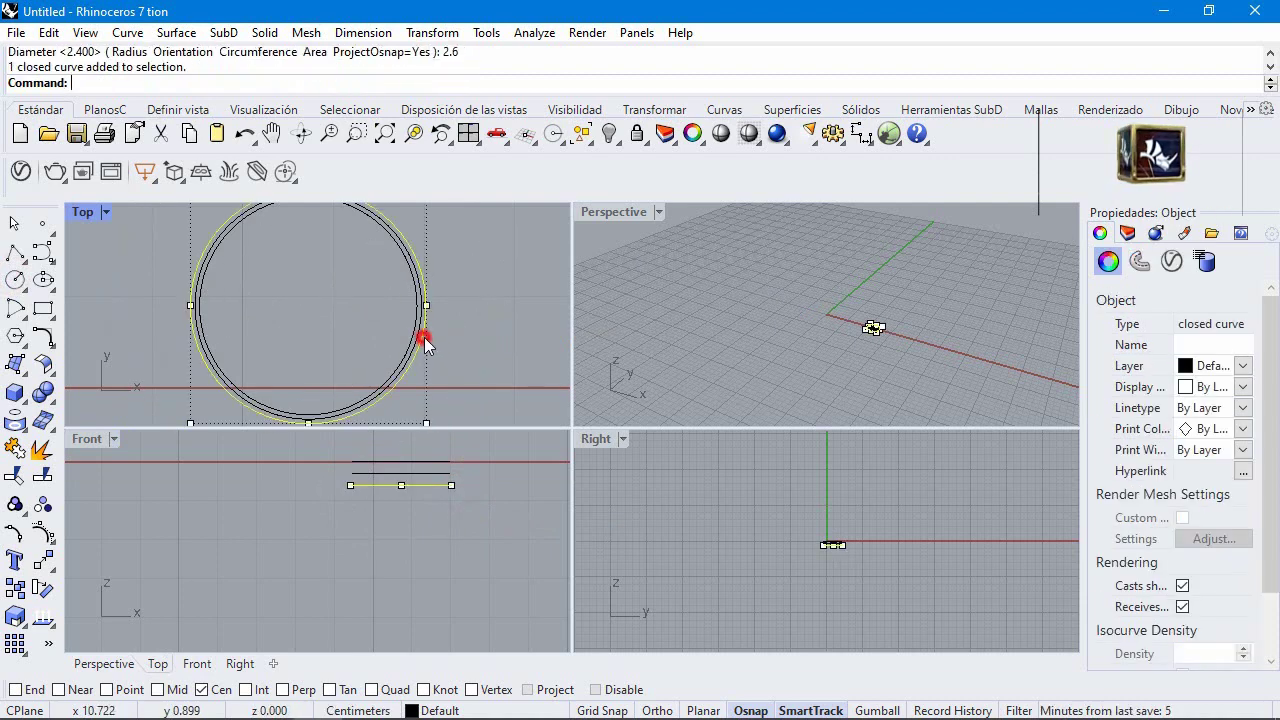
pyautogui.click(43, 563)
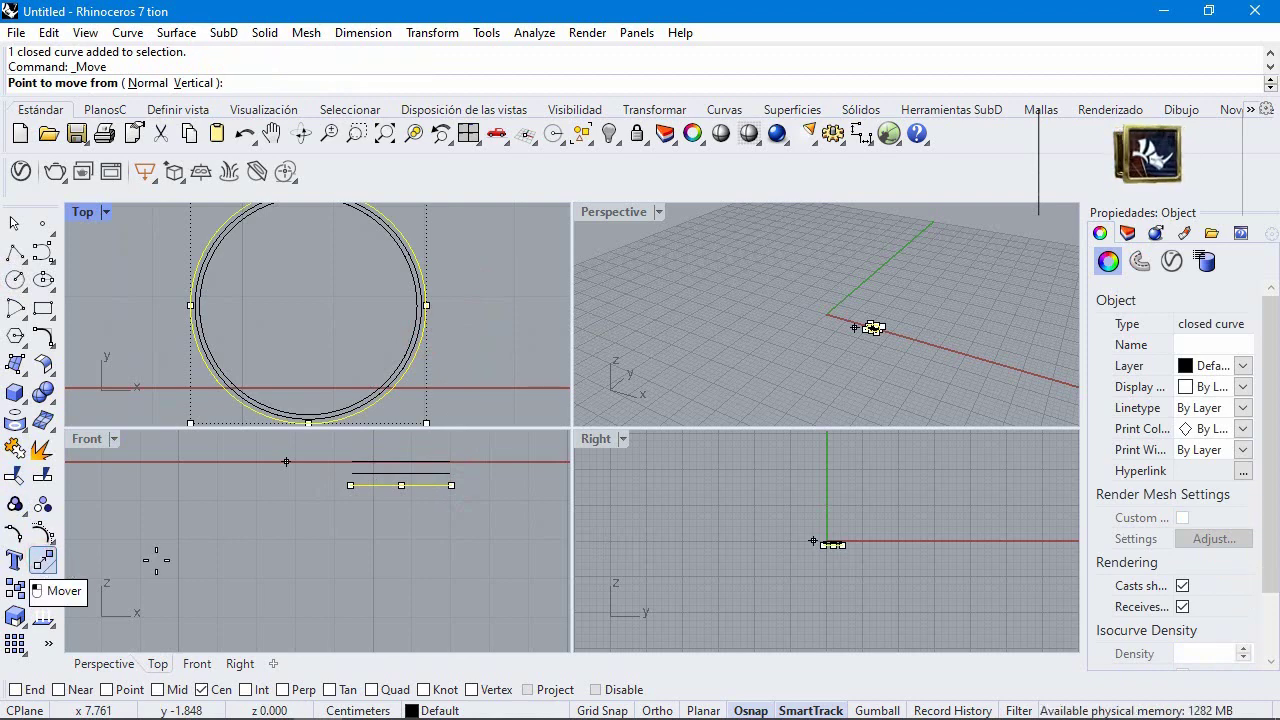
pyautogui.click(386, 500)
pyautogui.write('.6')
pyautogui.press('Return')
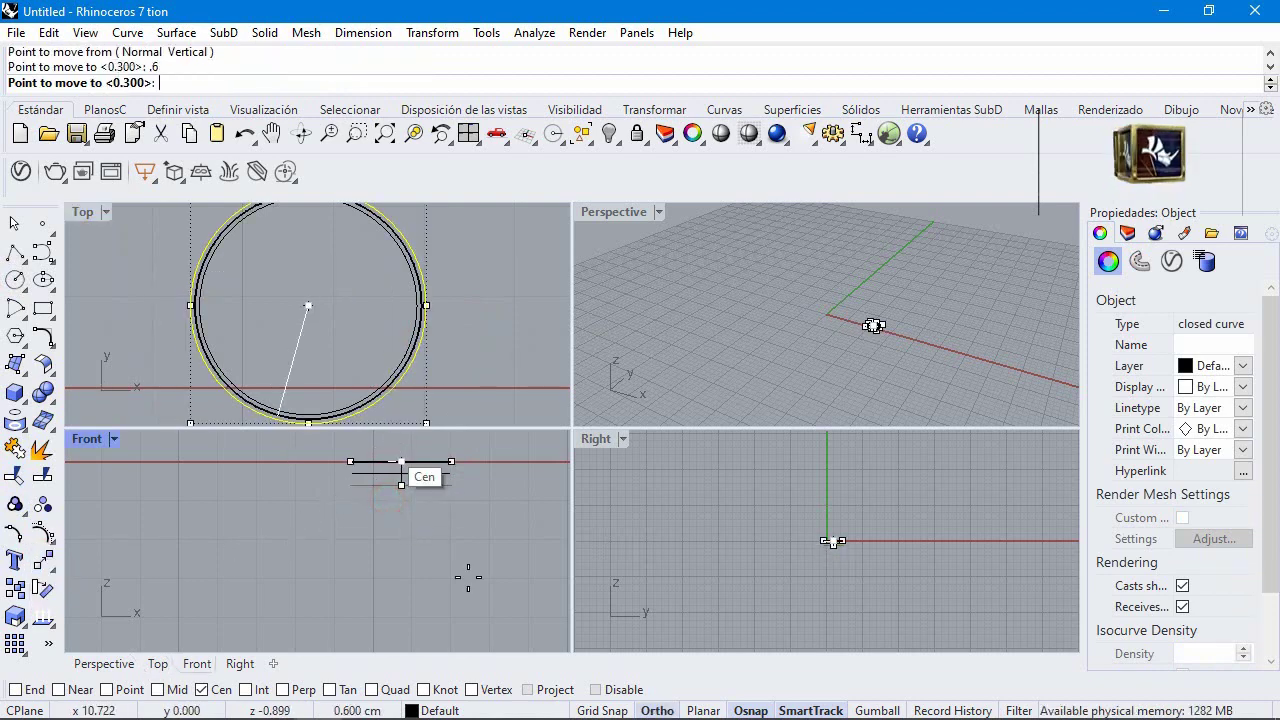
pyautogui.click(467, 634)
pyautogui.moveTo(344, 449); pyautogui.dragTo(495, 548)
# Step: Draw a 2.5 cm diameter circle centered on the 2.6 cm circle and parallel to it
pyautogui.click(15, 280)
pyautogui.click(403, 506)
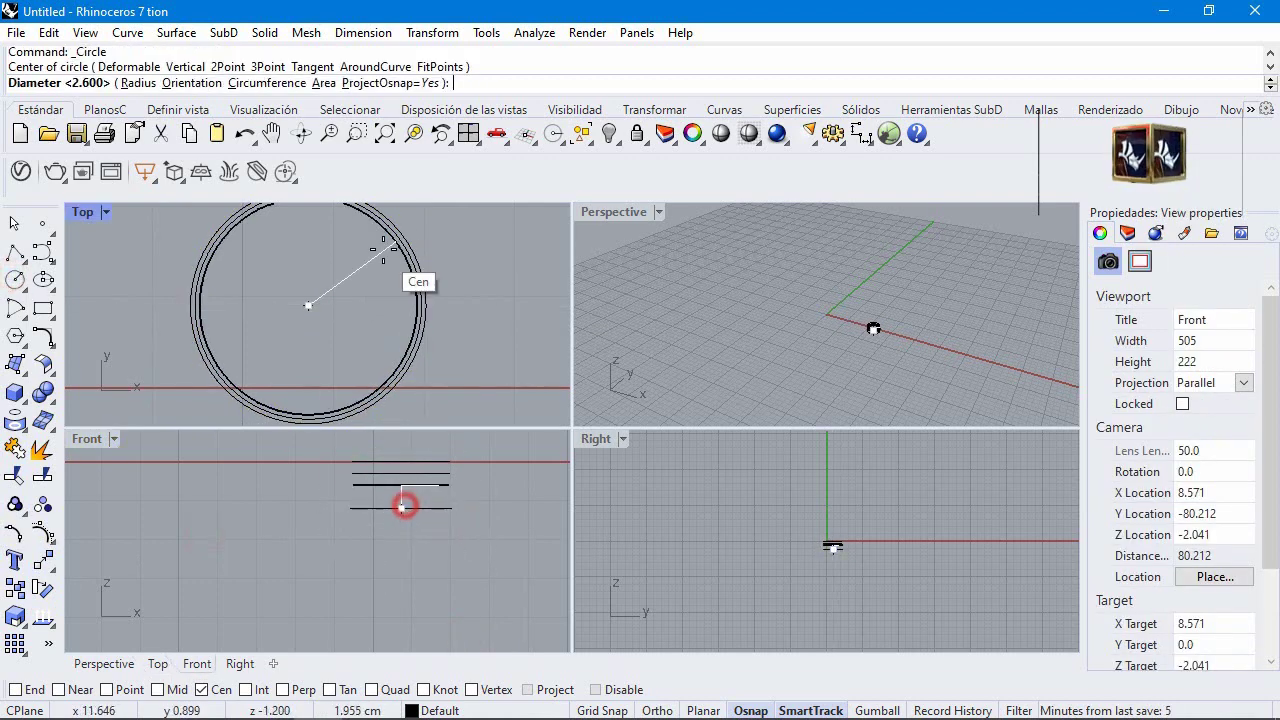
pyautogui.write('2.5')
pyautogui.press('Return')
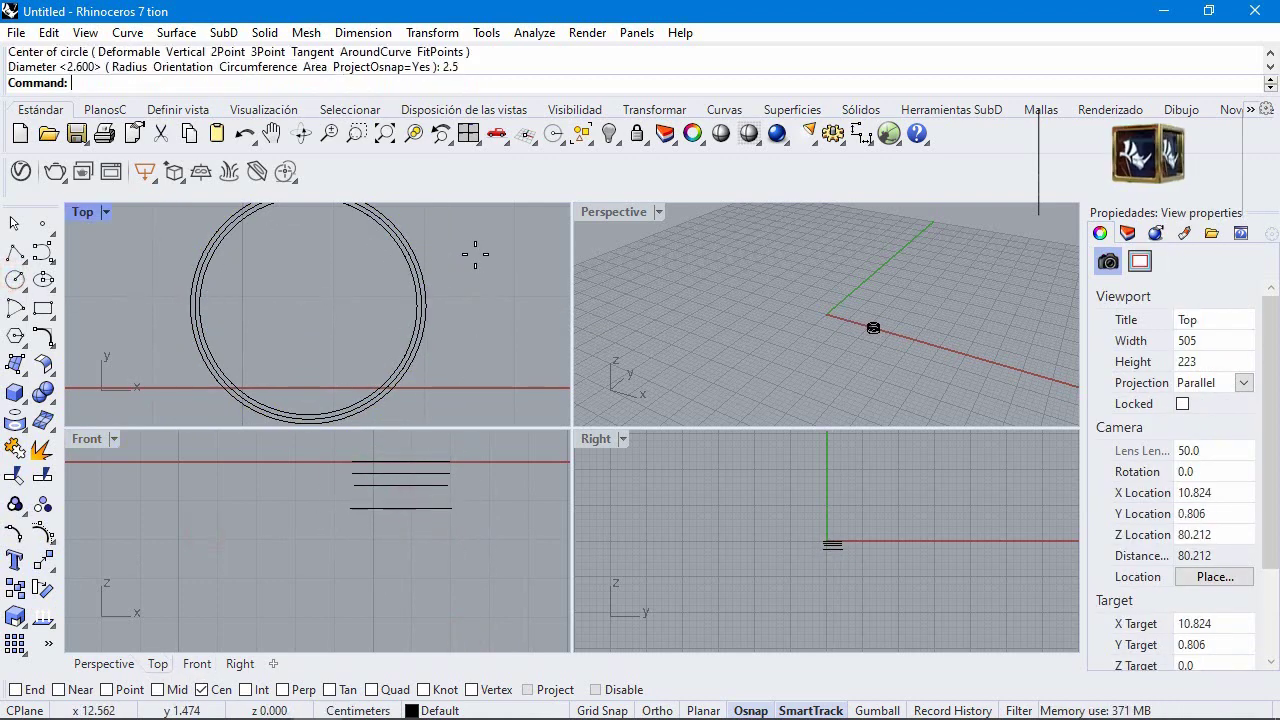
# Step: Move the new 2.5 cm circle 0.2 cm straight down from the 2.6 cm circle in the Front view
pyautogui.click(397, 500)
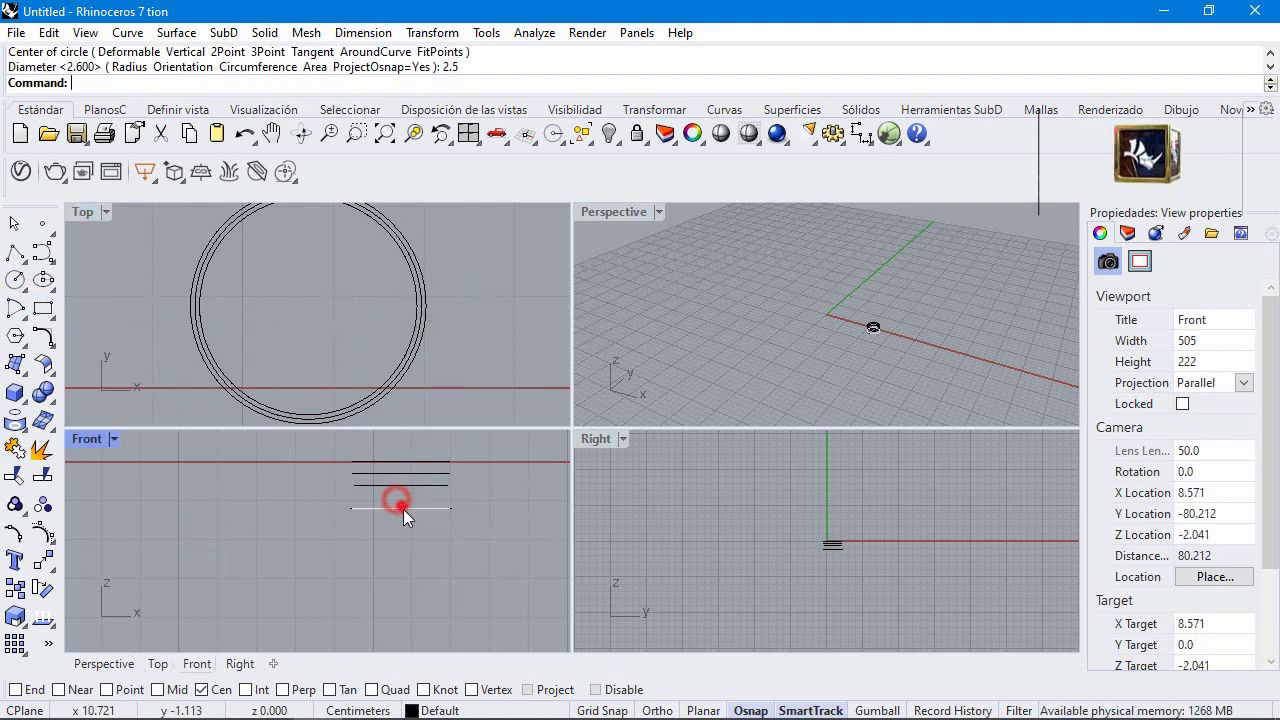
pyautogui.click(463, 558)
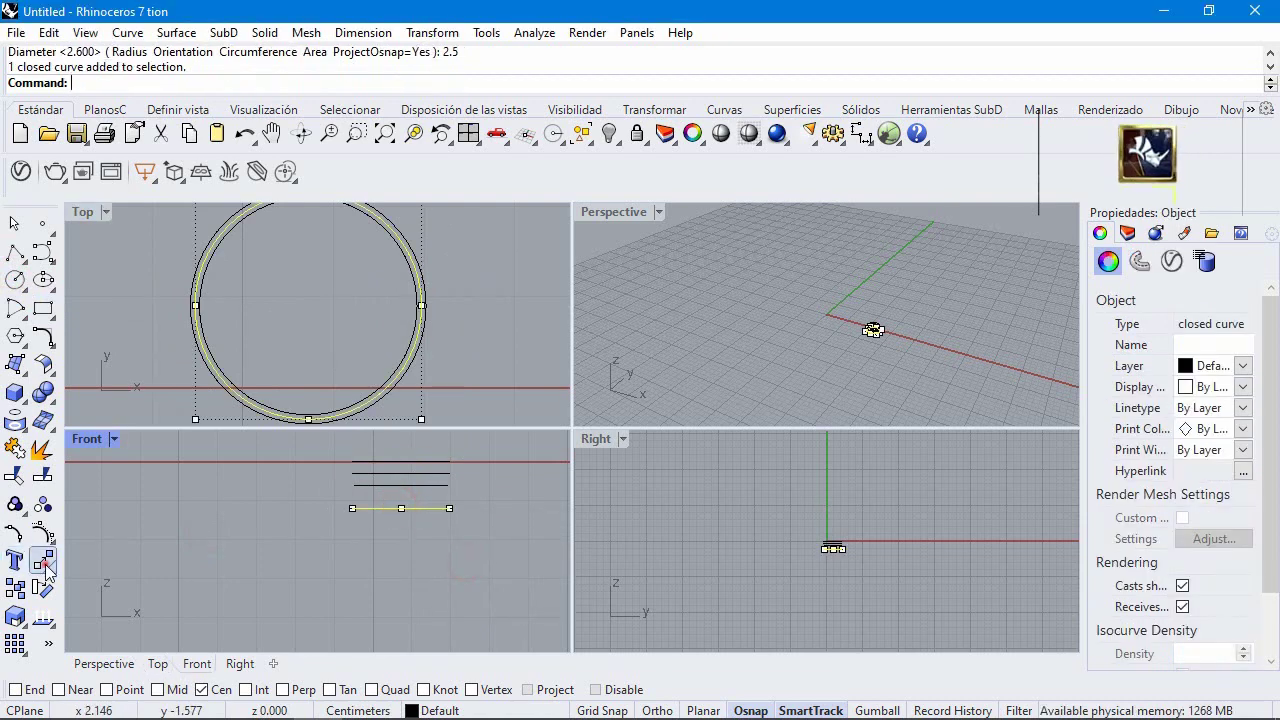
pyautogui.click(43, 561)
pyautogui.click(387, 522)
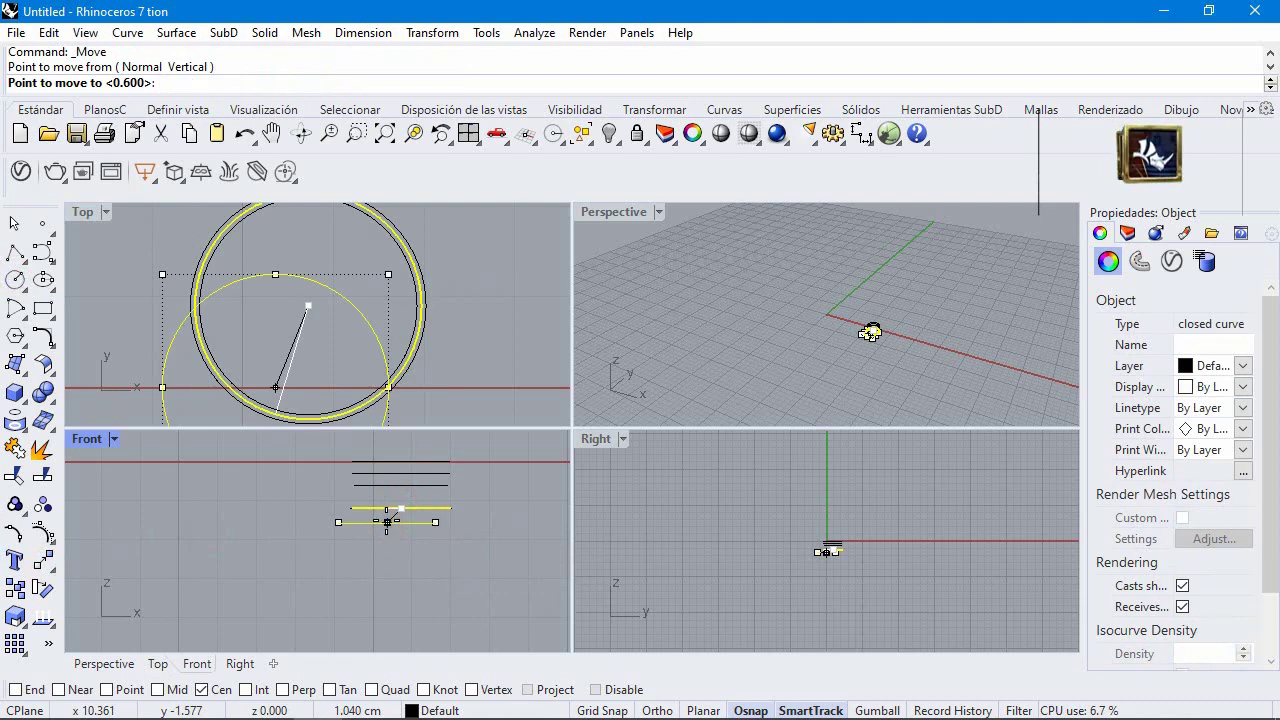
pyautogui.write('.23')
pyautogui.press('Return')
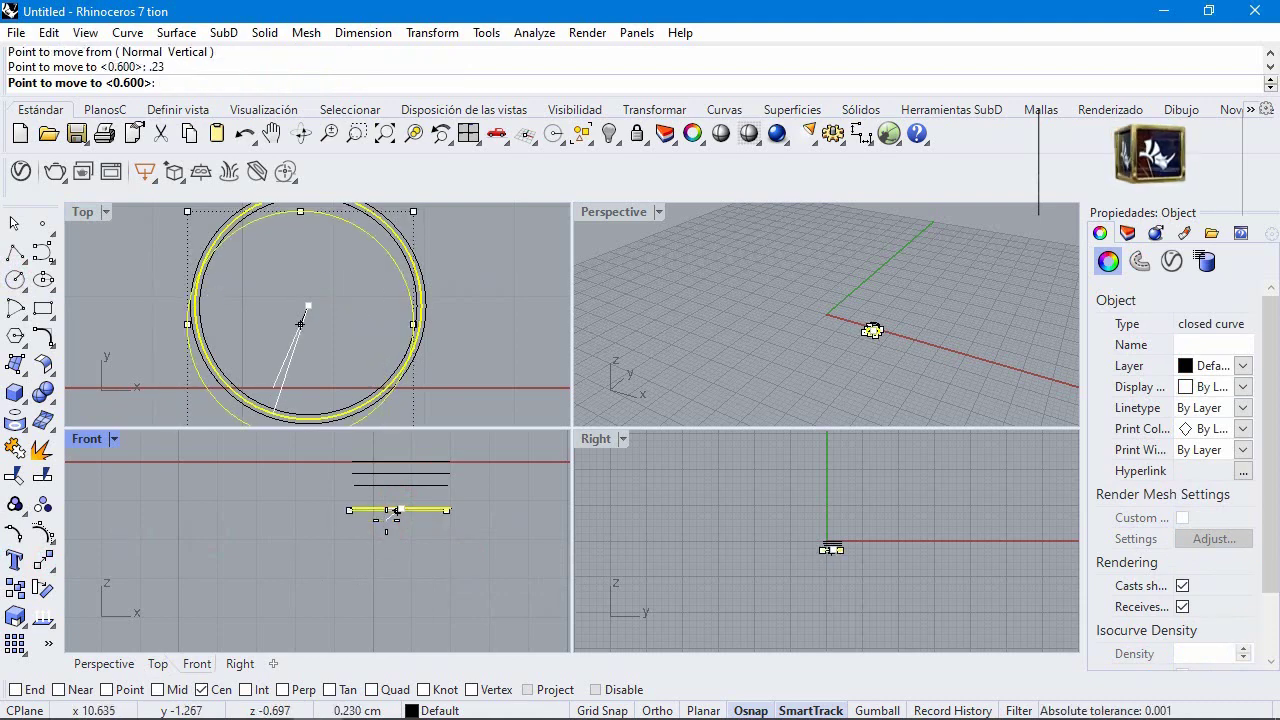
pyautogui.click(389, 551)
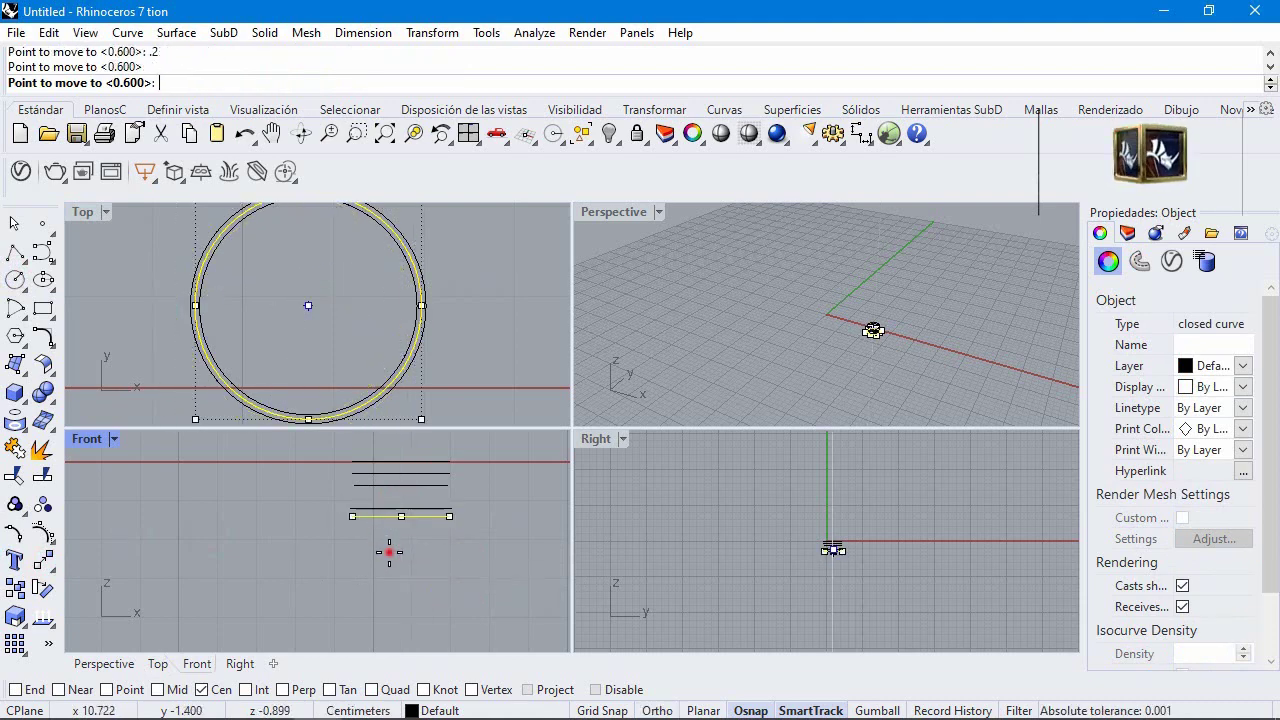
# Step: Using only the quadrant snap and planar mode, draw a slightly outward-bulging start-end-point arc joining the left quadrants of the two uppermost circles in the Front view
pyautogui.click(15, 308)
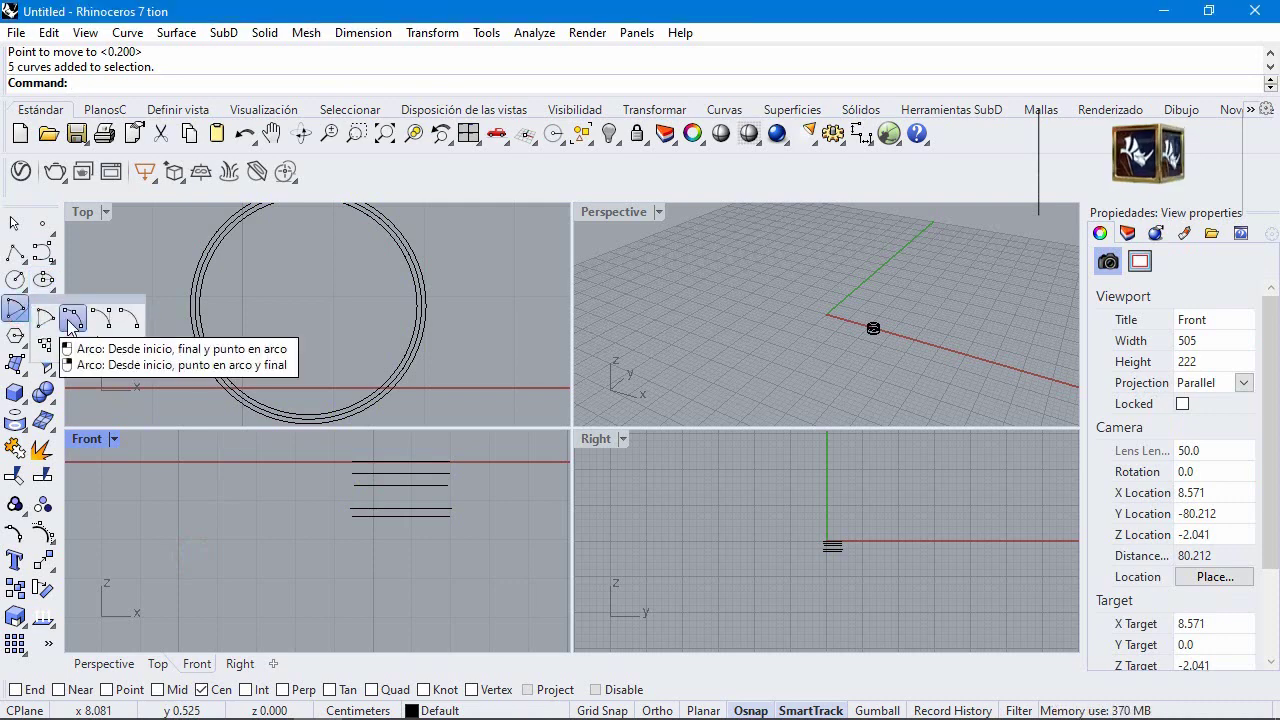
pyautogui.click(70, 320)
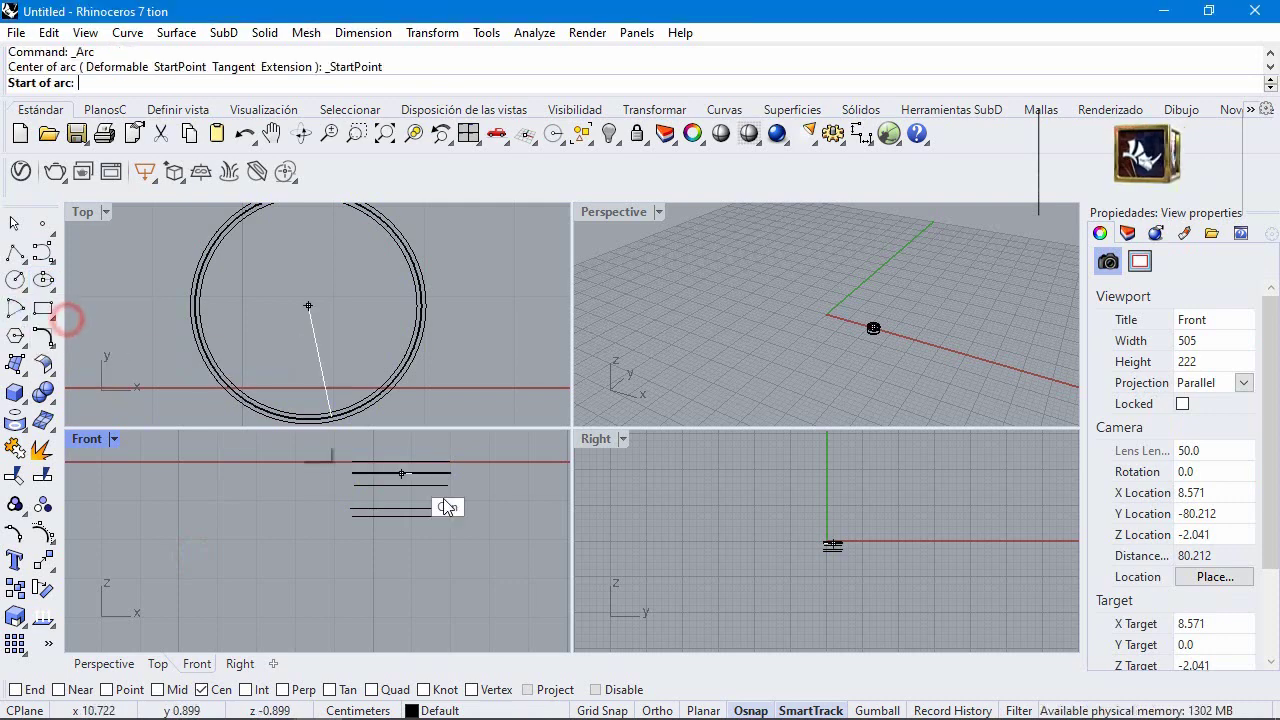
pyautogui.scroll(2, 420, 495)
pyautogui.rightClick(384, 689)
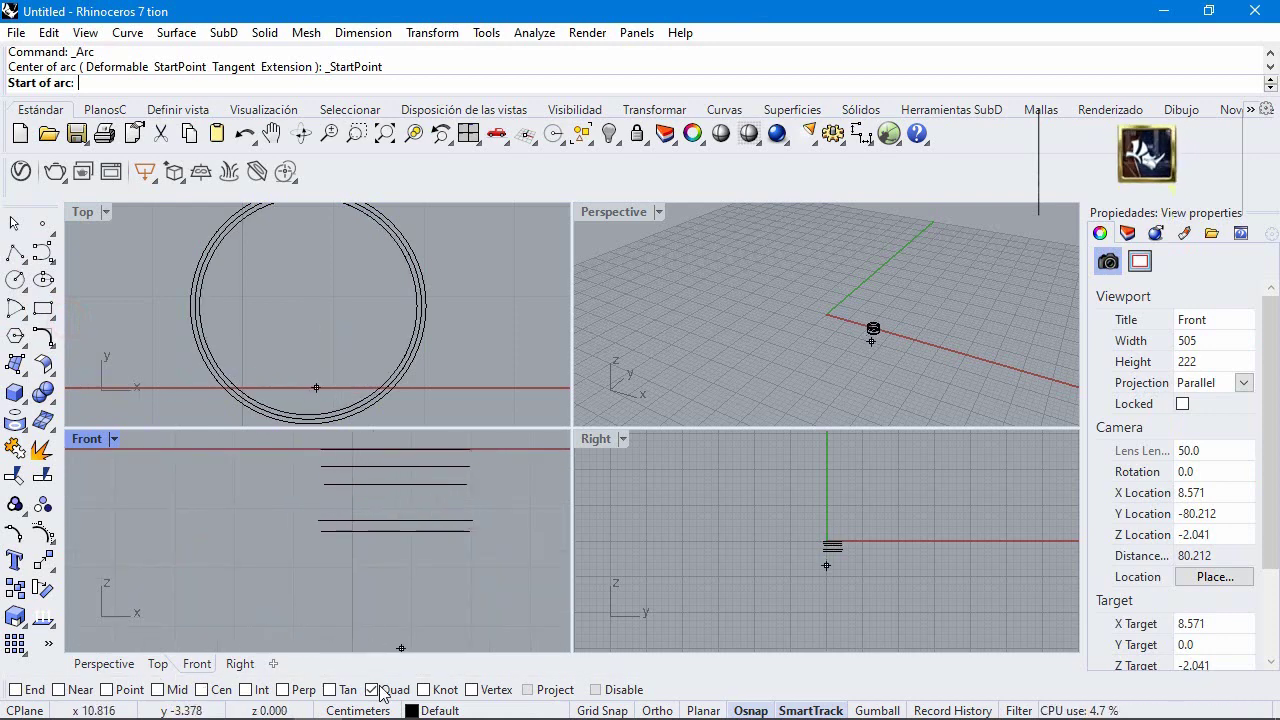
pyautogui.click(325, 441)
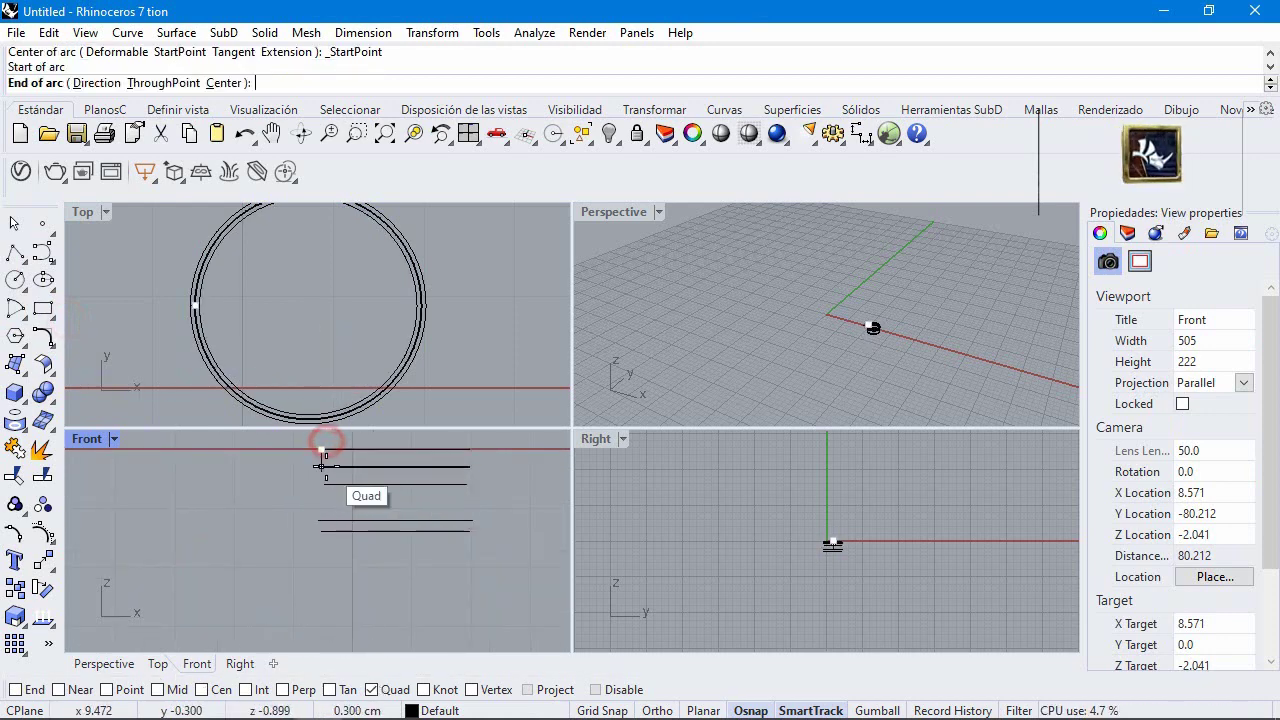
pyautogui.click(322, 465)
pyautogui.scroll(2, 320, 463)
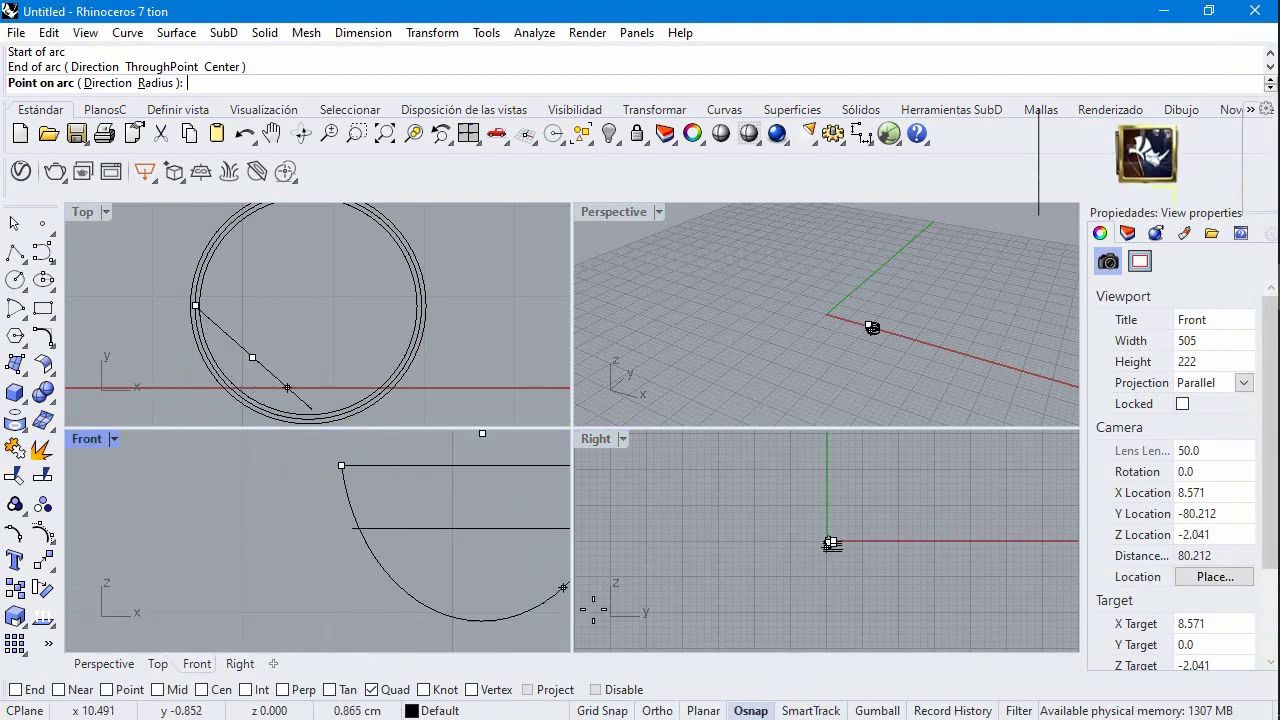
pyautogui.click(690, 710)
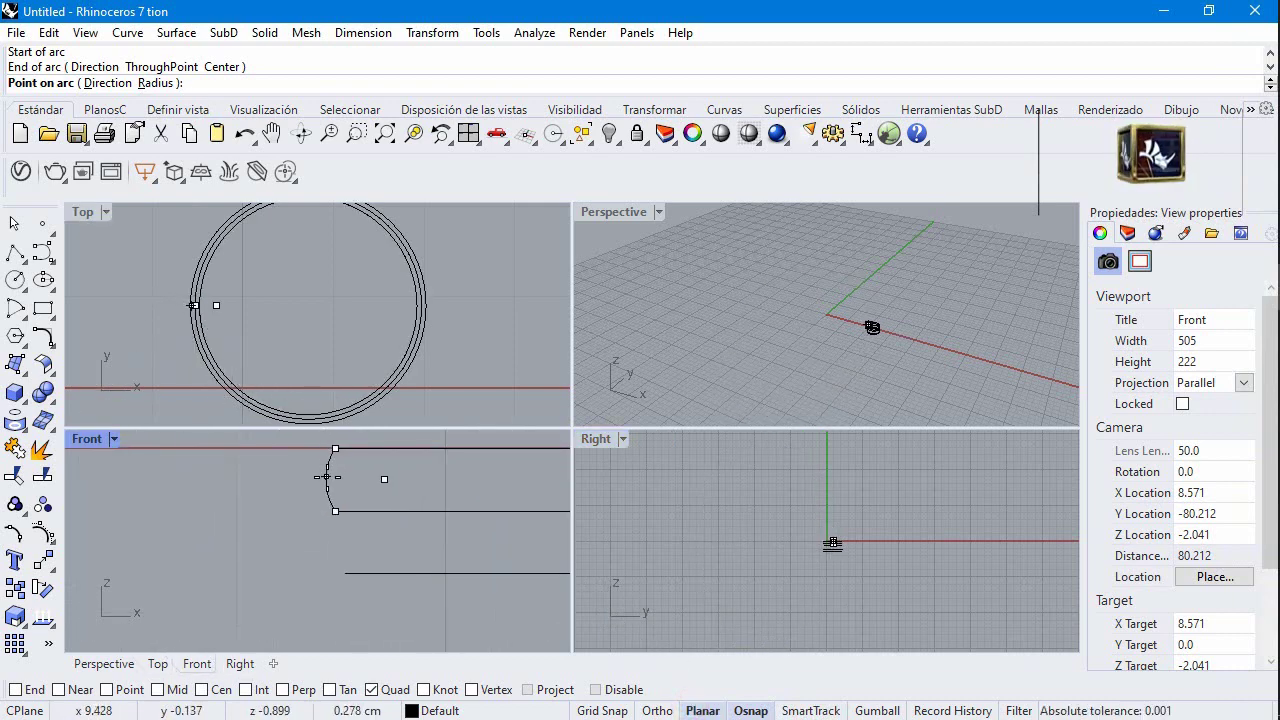
pyautogui.click(327, 477)
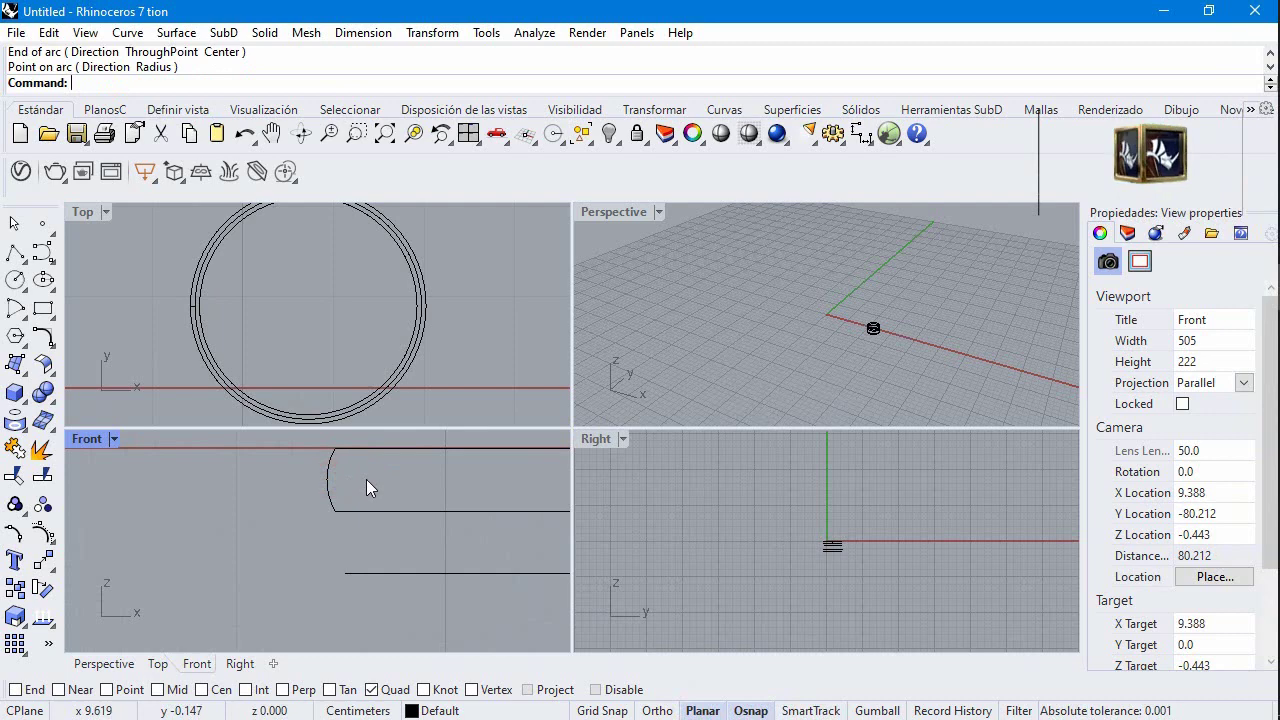
# Step: Draw a slightly outward-bulging start-end-point arc joining the left quadrants of the second and third circles in the Front view
pyautogui.rightClick(328, 487)
pyautogui.click(334, 511)
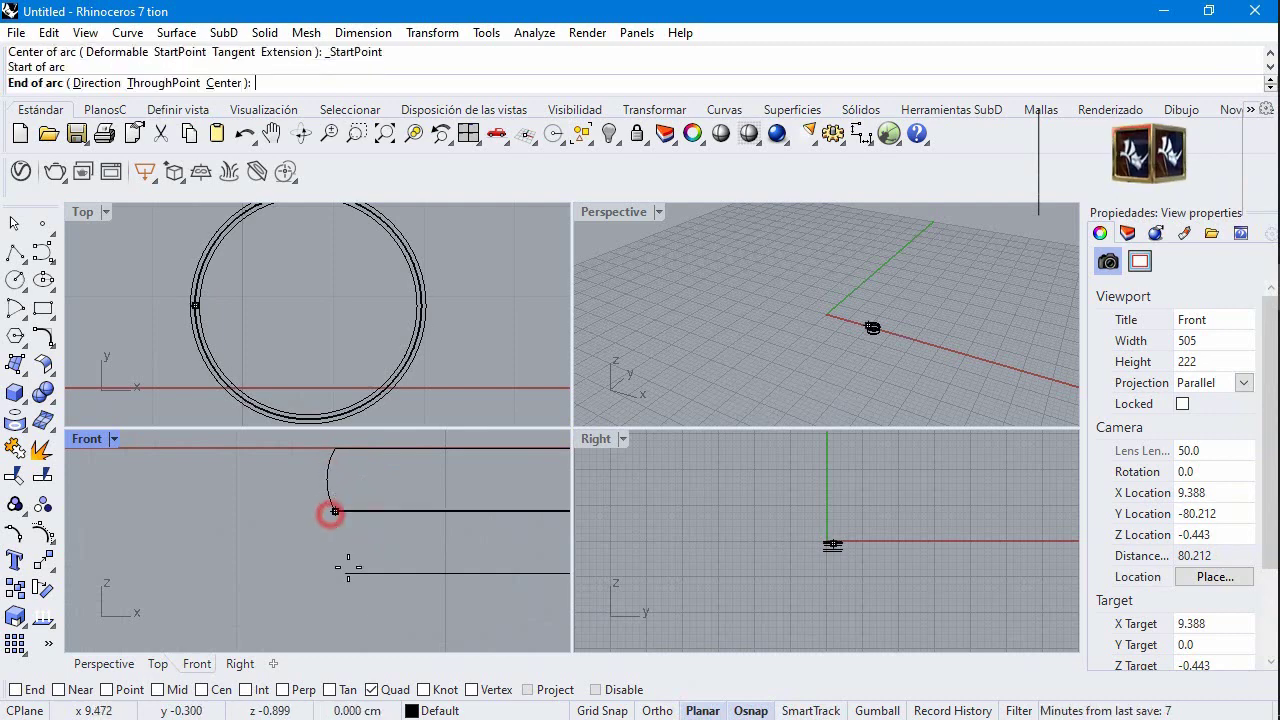
pyautogui.click(346, 572)
pyautogui.click(340, 547)
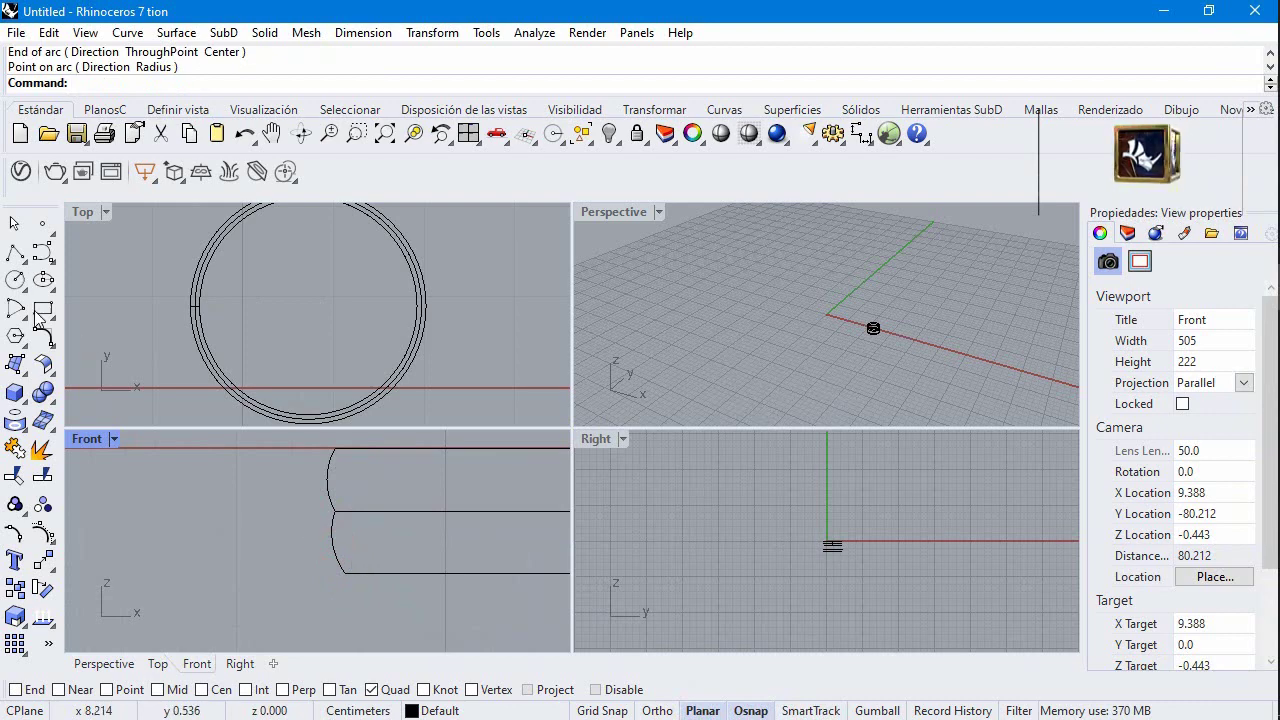
# Step: Connect the left quadrants of the third, fourth and fifth circles with two separate straight polyline segments in the Front view
pyautogui.click(15, 253)
pyautogui.scroll(-1, 337, 528)
pyautogui.click(336, 553)
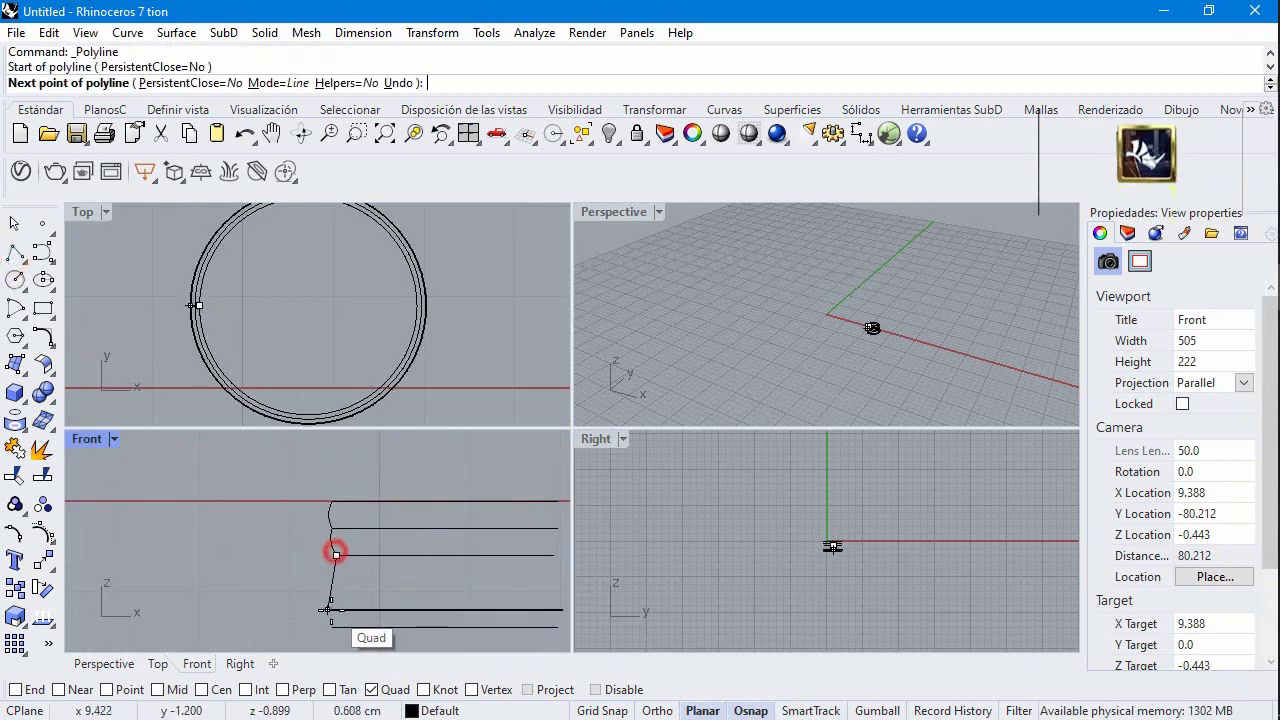
pyautogui.click(330, 609)
pyautogui.rightClick(351, 605)
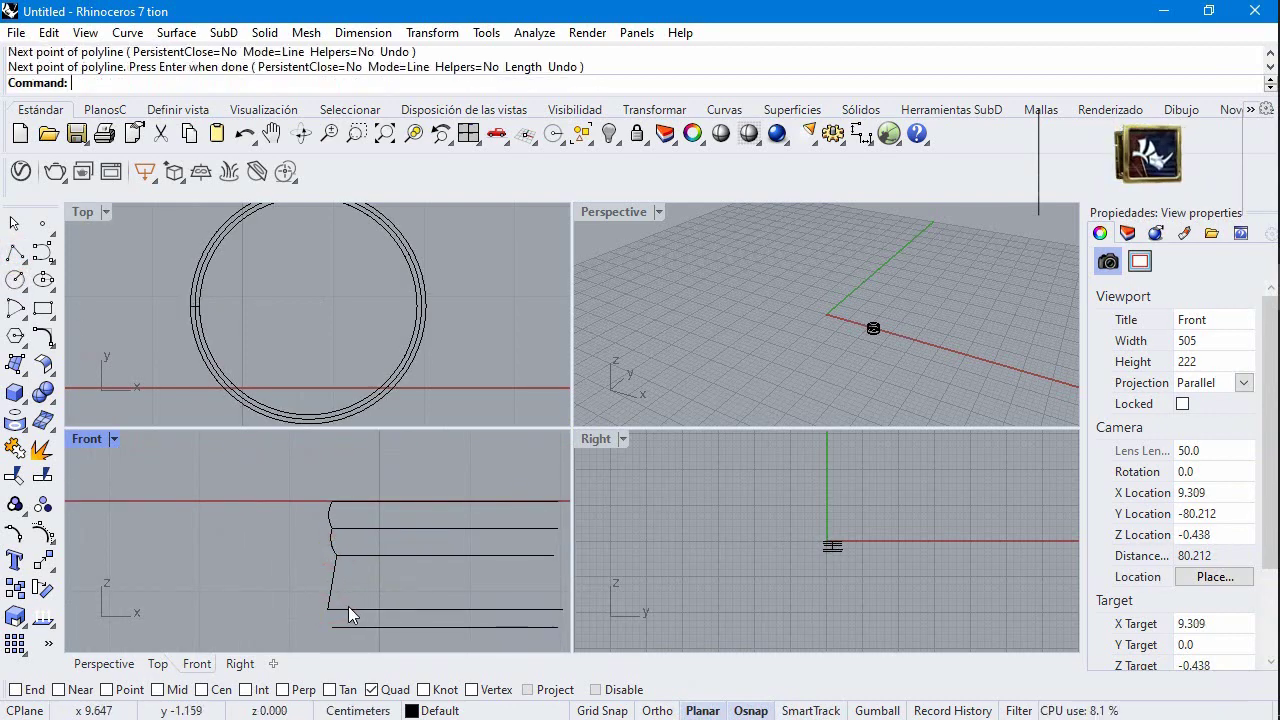
pyautogui.rightClick(348, 606)
pyautogui.click(330, 609)
pyautogui.click(332, 626)
pyautogui.rightClick(401, 539)
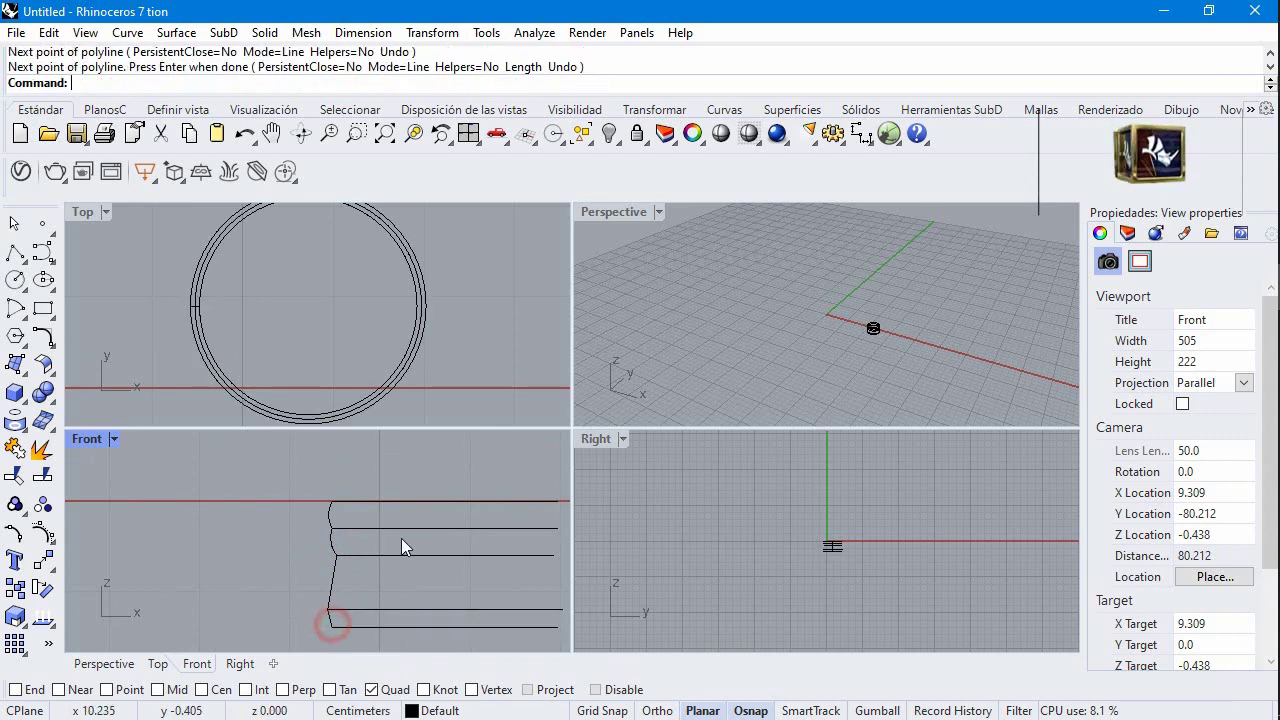
# Step: Draw a 4 cm diameter circle centered on the lowest 2.5 cm circle and parallel to it, using the center snap
pyautogui.scroll(-5, 405, 548)
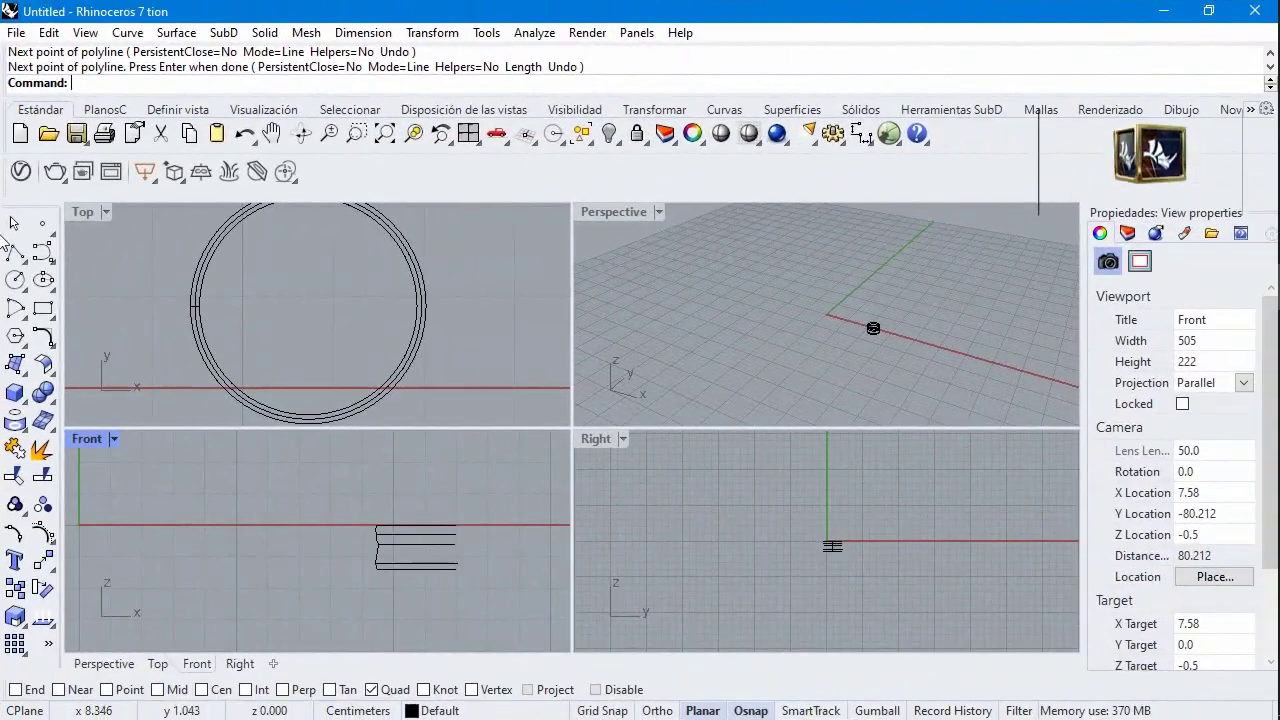
pyautogui.click(15, 280)
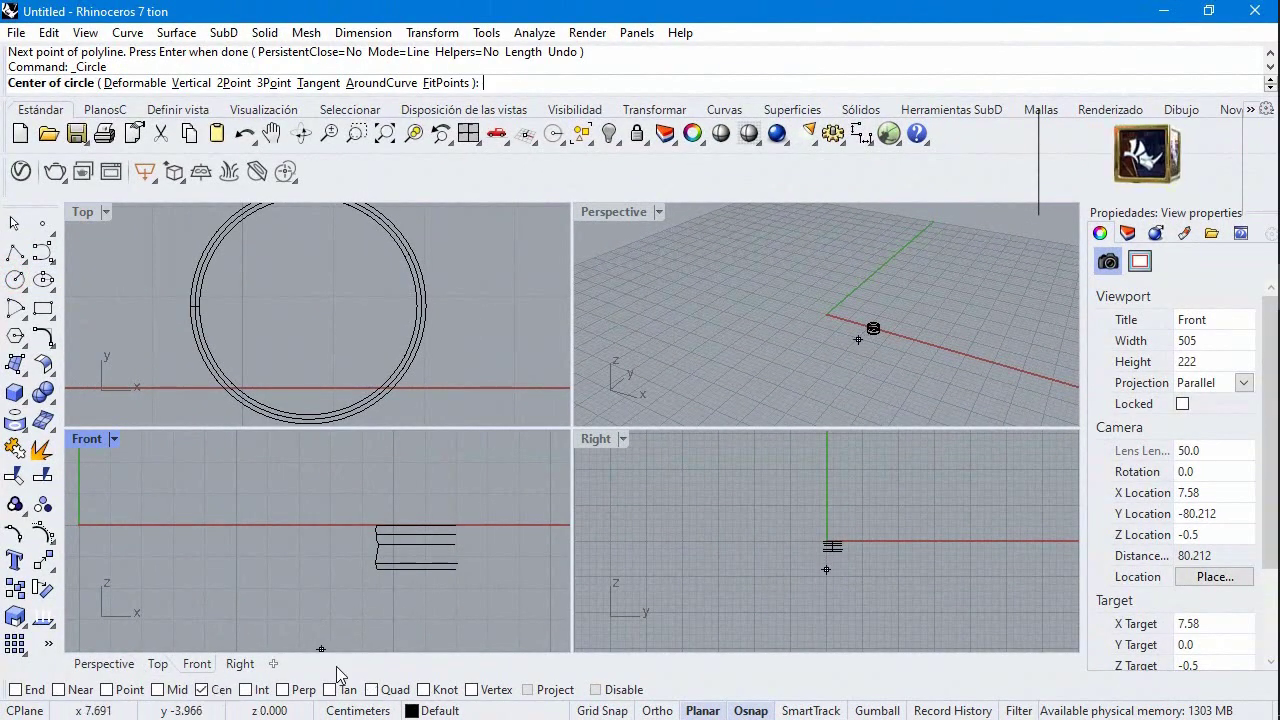
pyautogui.click(411, 580)
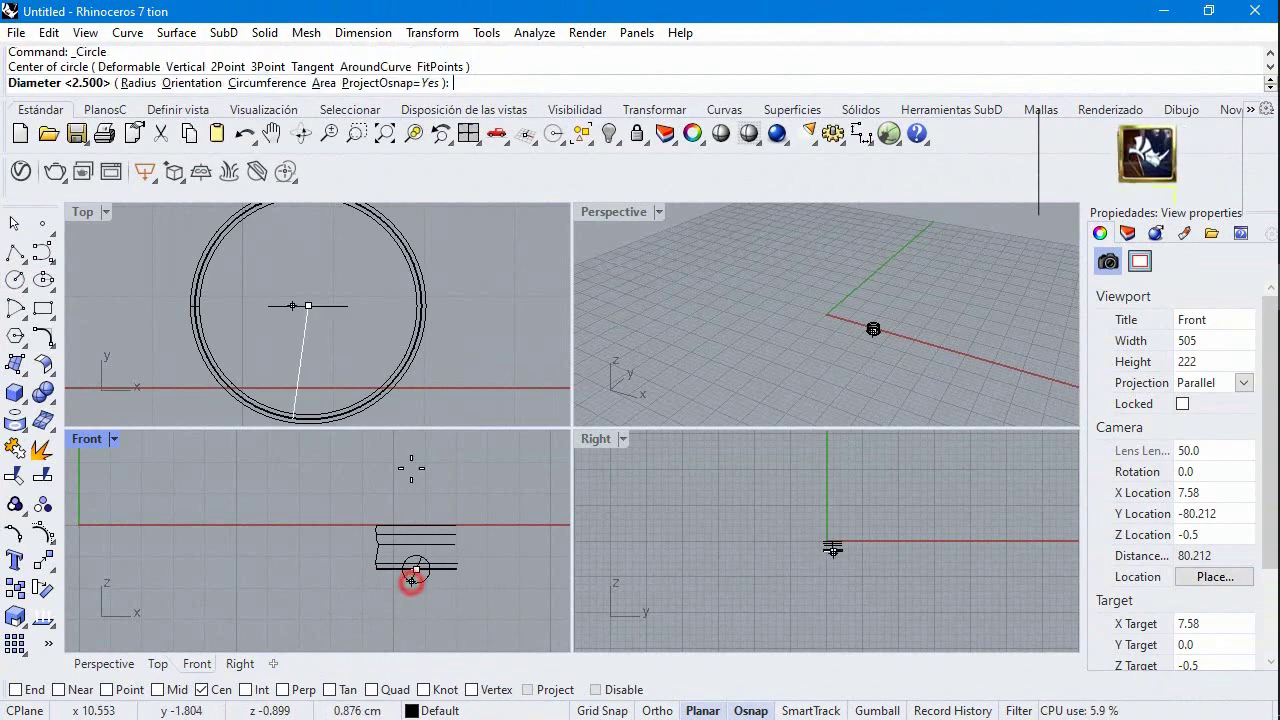
pyautogui.write('4')
pyautogui.press('Return')
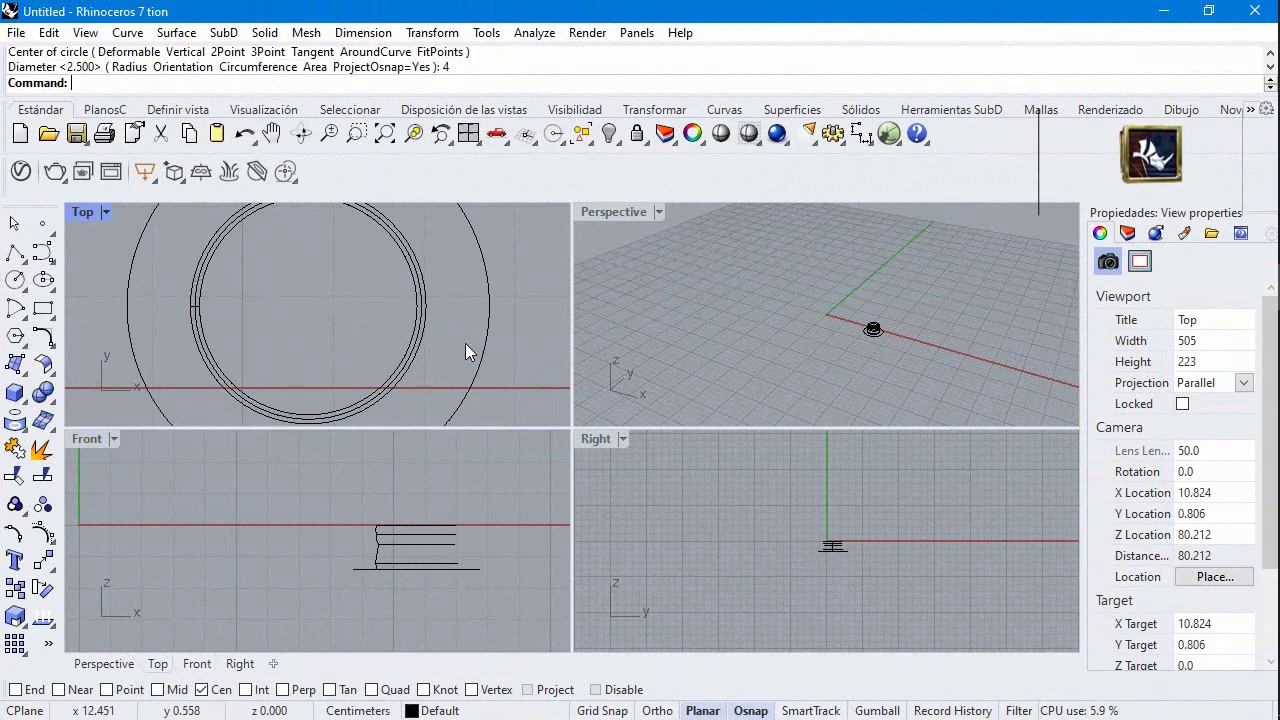
# Step: Move the 4 cm circle 8.6 cm straight down from its center in the Front view
pyautogui.click(469, 378)
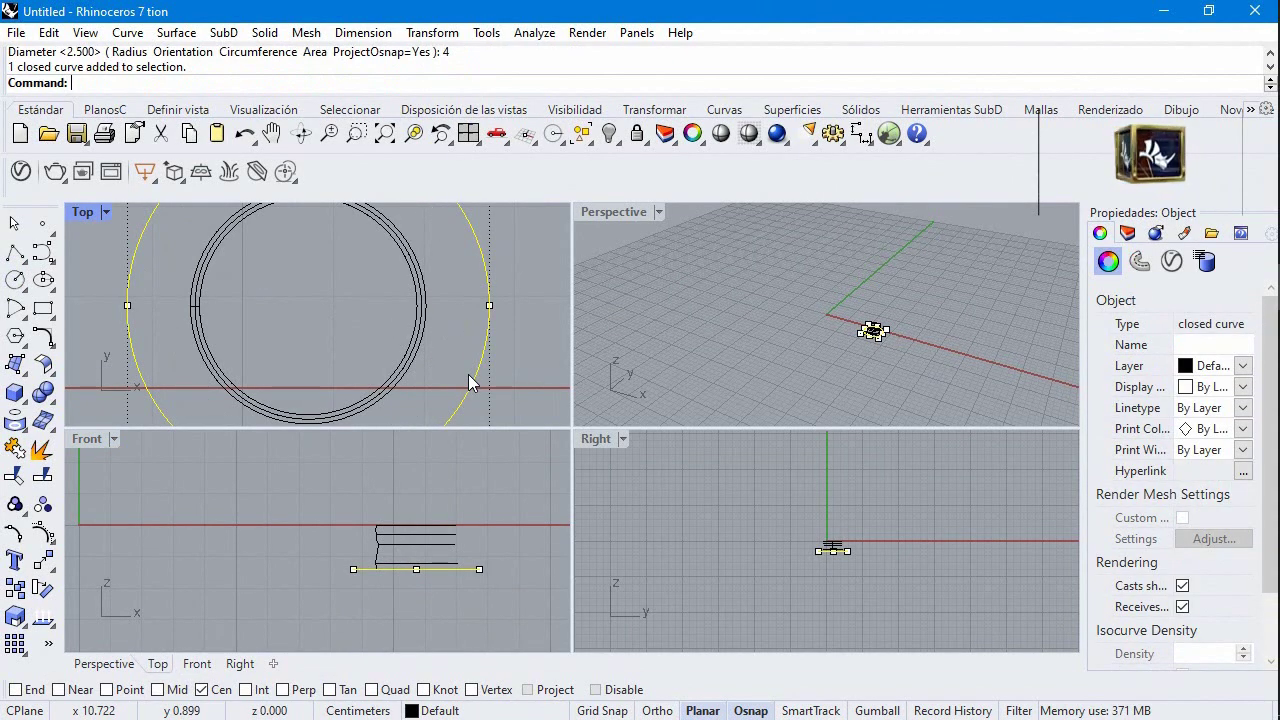
pyautogui.click(42, 560)
pyautogui.click(416, 569)
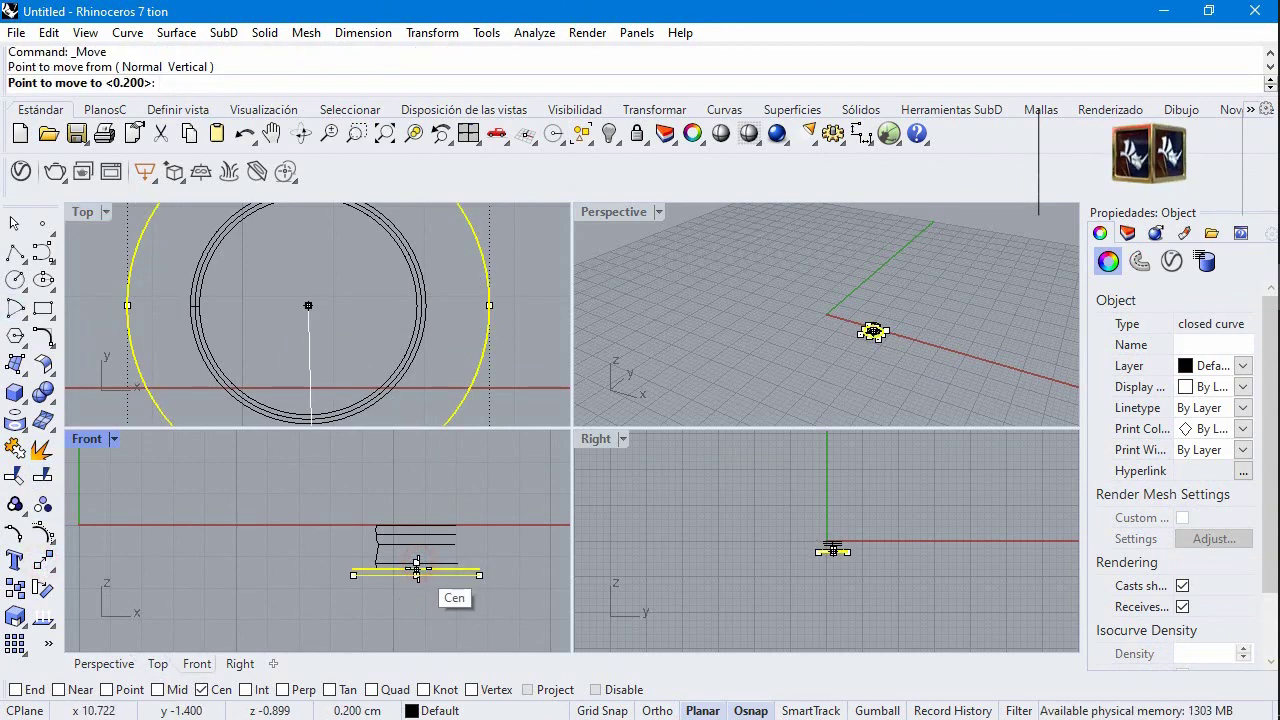
pyautogui.write('8.6')
pyautogui.press('Return')
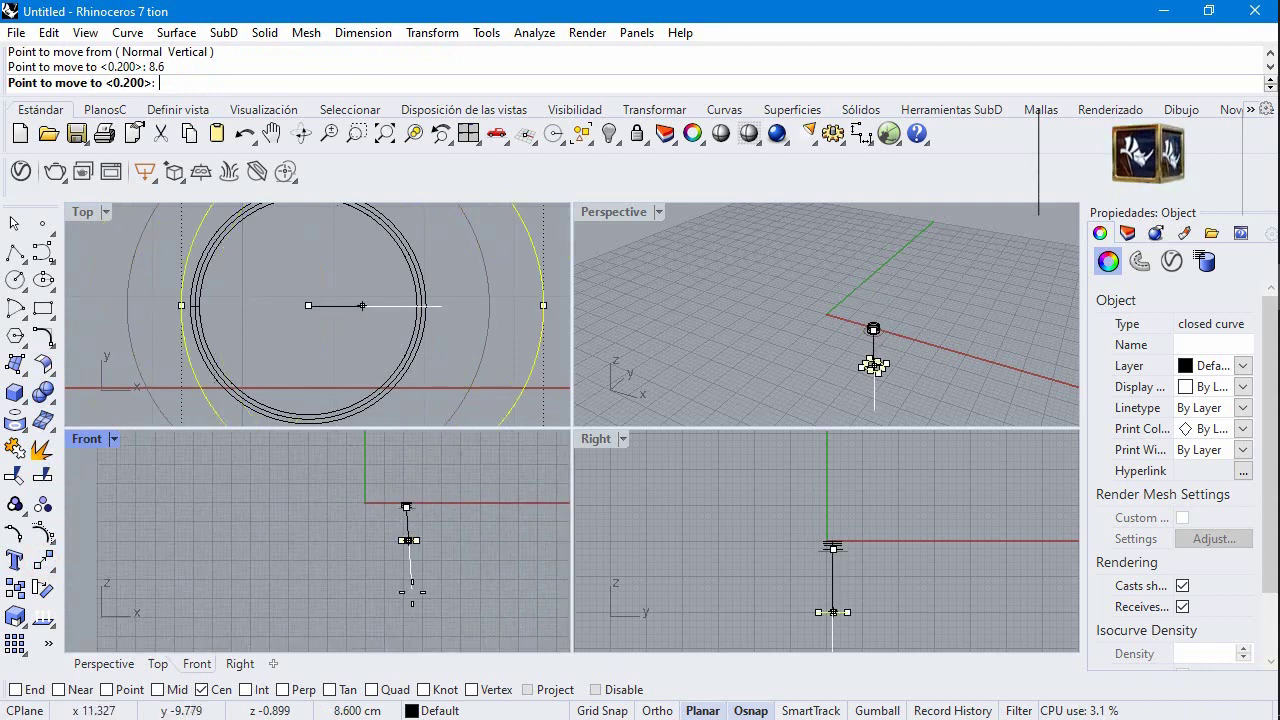
pyautogui.click(403, 603)
pyautogui.scroll(2, 417, 509)
pyautogui.click(436, 493)
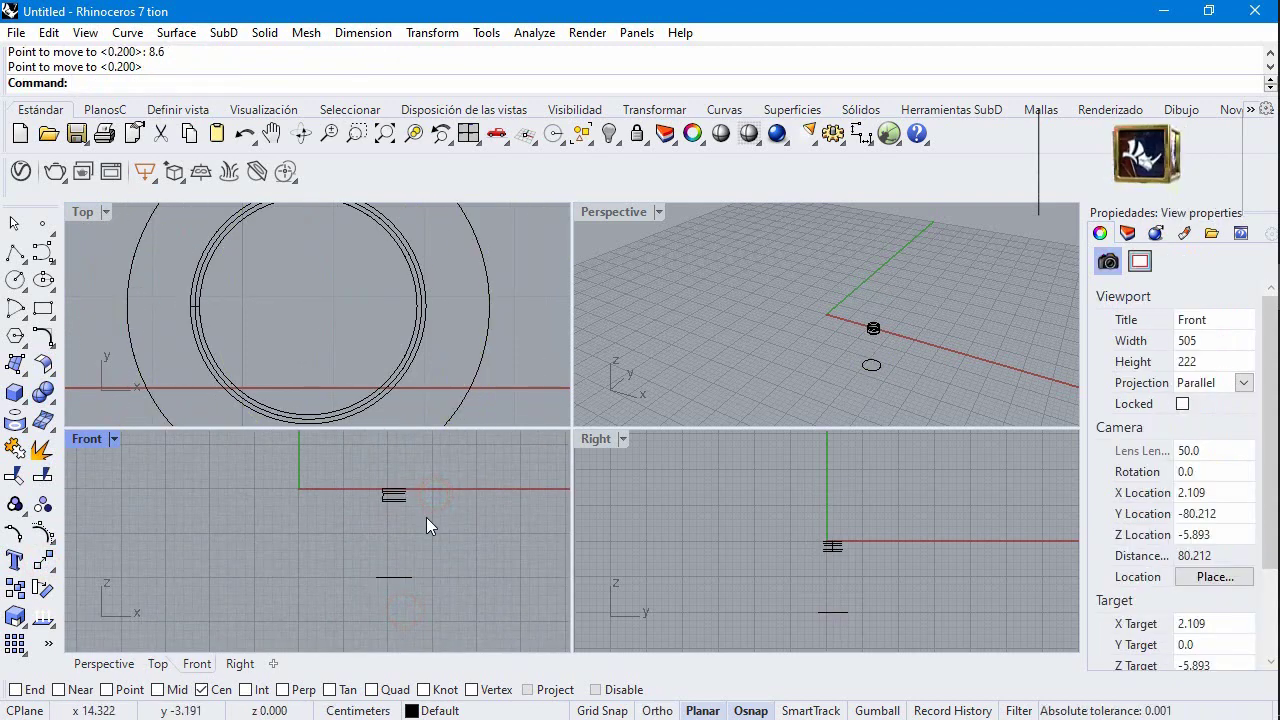
# Step: Draw a 4.2 cm diameter circle centered on the 4 cm circle and parallel to it
pyautogui.click(15, 281)
pyautogui.click(16, 281)
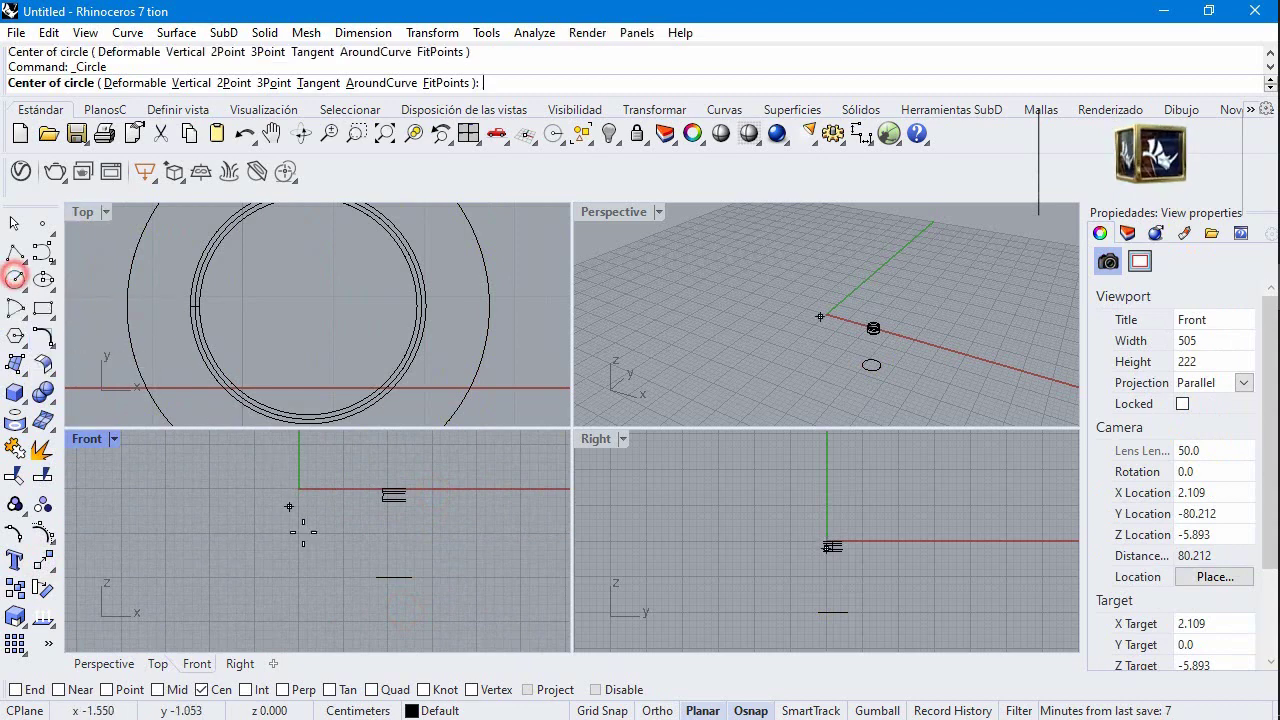
pyautogui.click(401, 579)
pyautogui.scroll(-2, 512, 286)
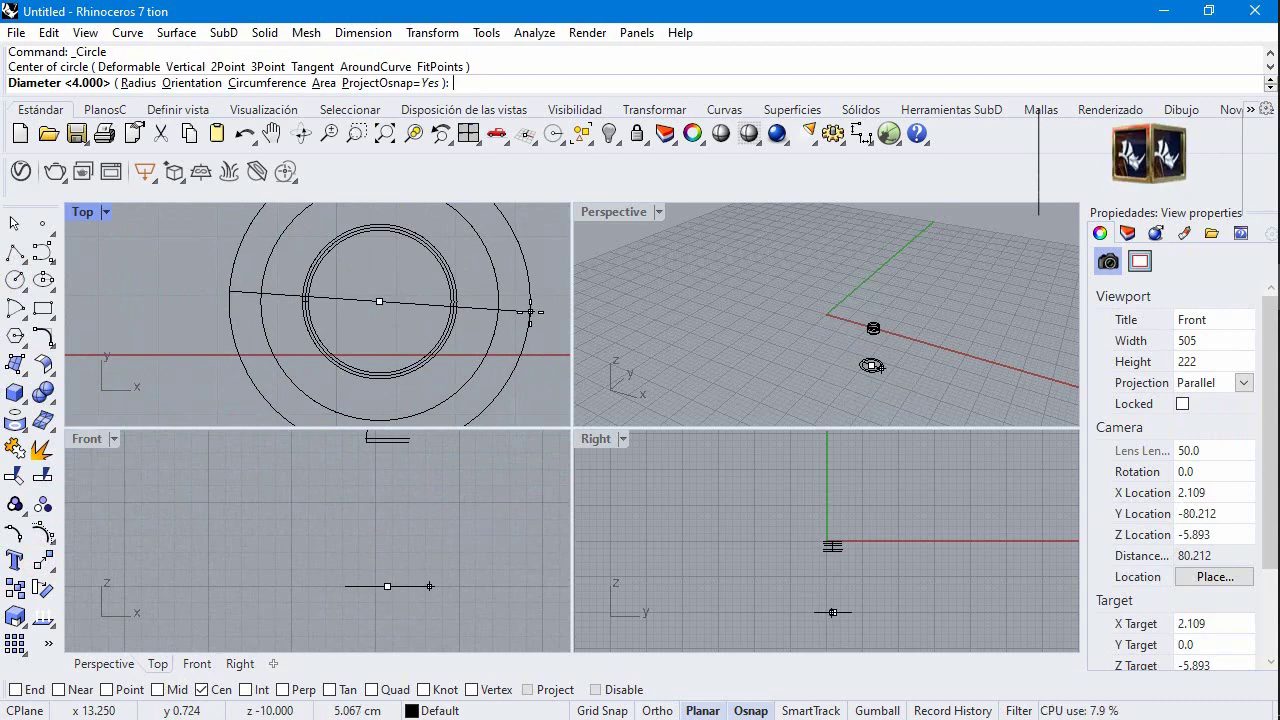
pyautogui.write('4.2')
pyautogui.press('Return')
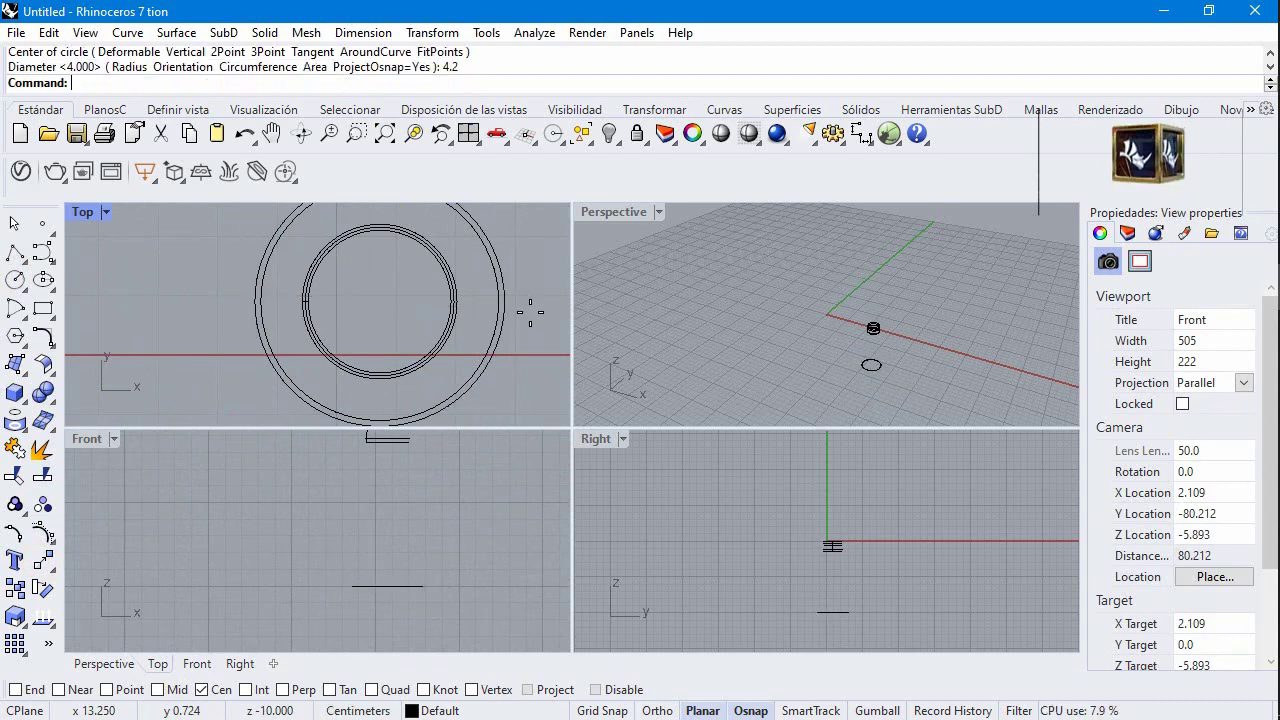
# Step: Move the 4.2 cm circle 0.6 cm straight down in the Front view
pyautogui.click(504, 347)
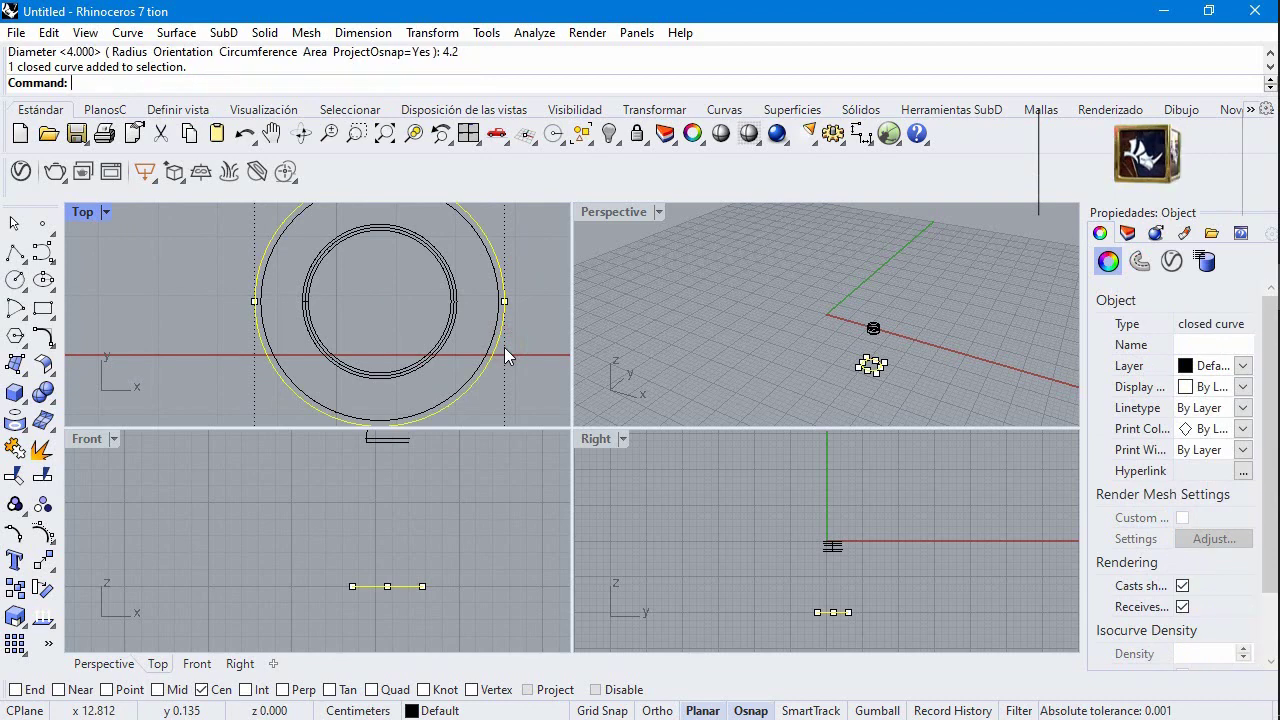
pyautogui.click(45, 561)
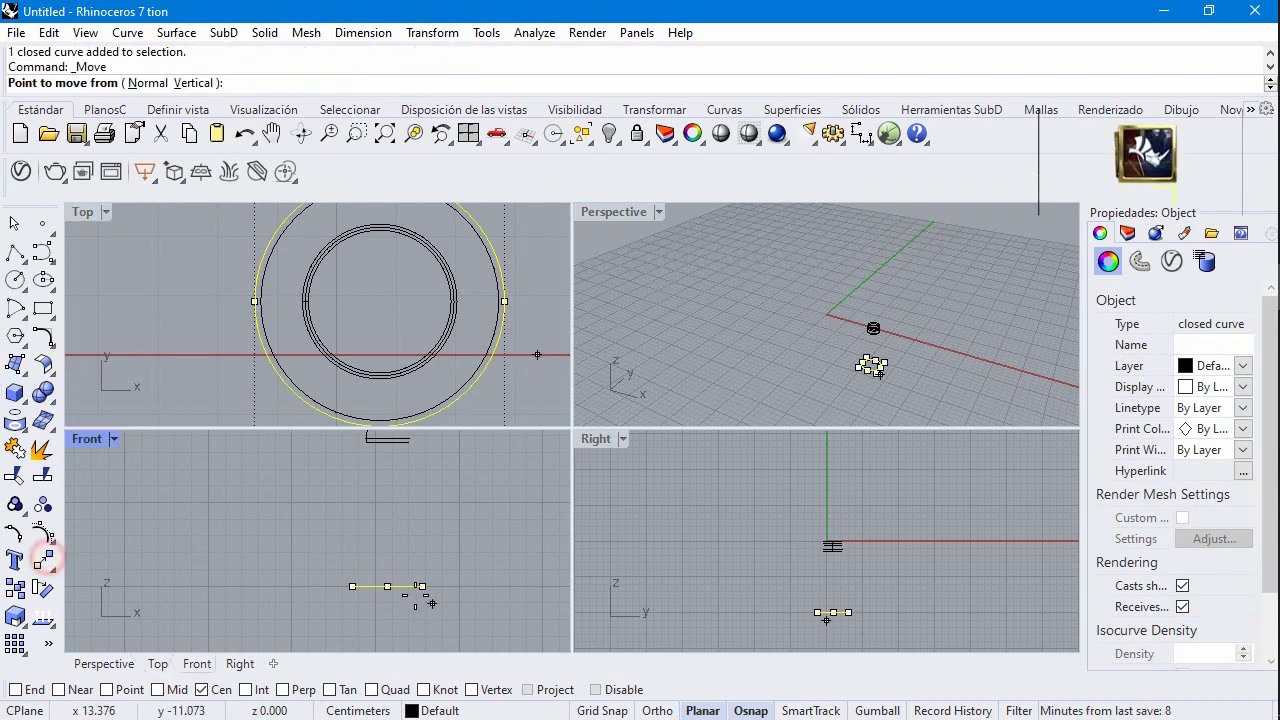
pyautogui.click(409, 596)
pyautogui.write('.6')
pyautogui.press('Return')
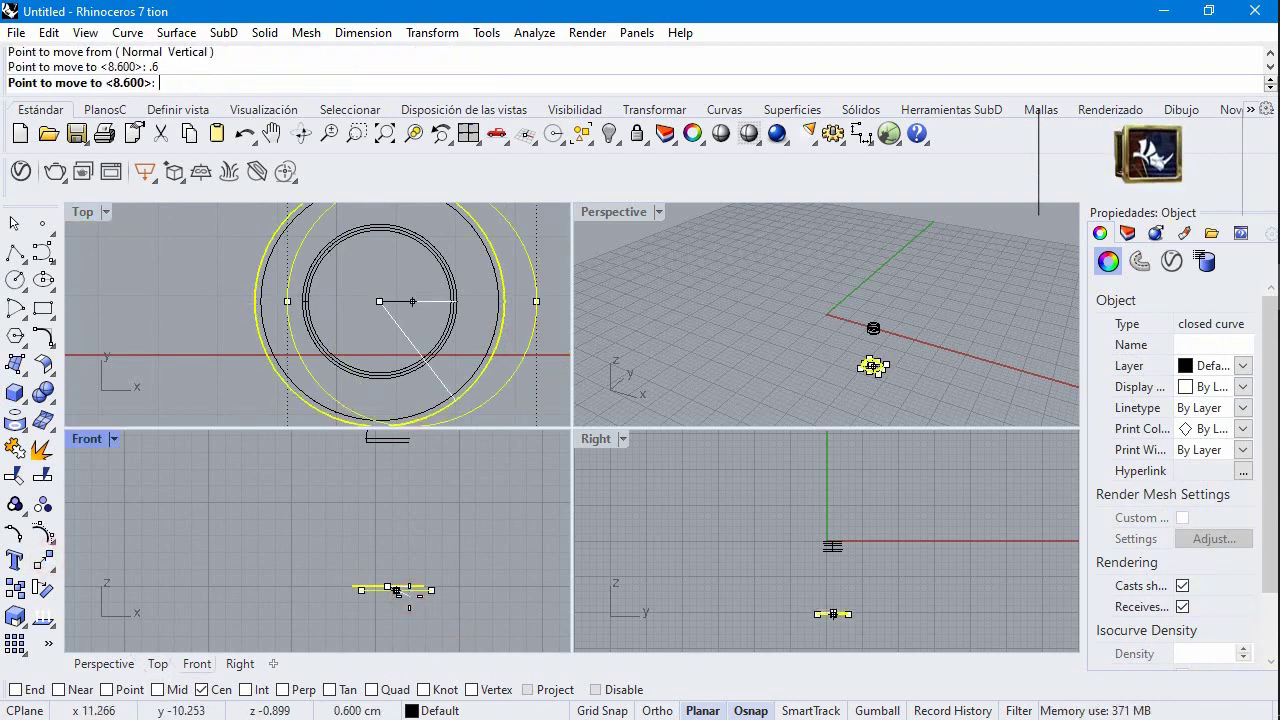
pyautogui.click(399, 627)
pyautogui.click(437, 574)
pyautogui.scroll(-2, 440, 550)
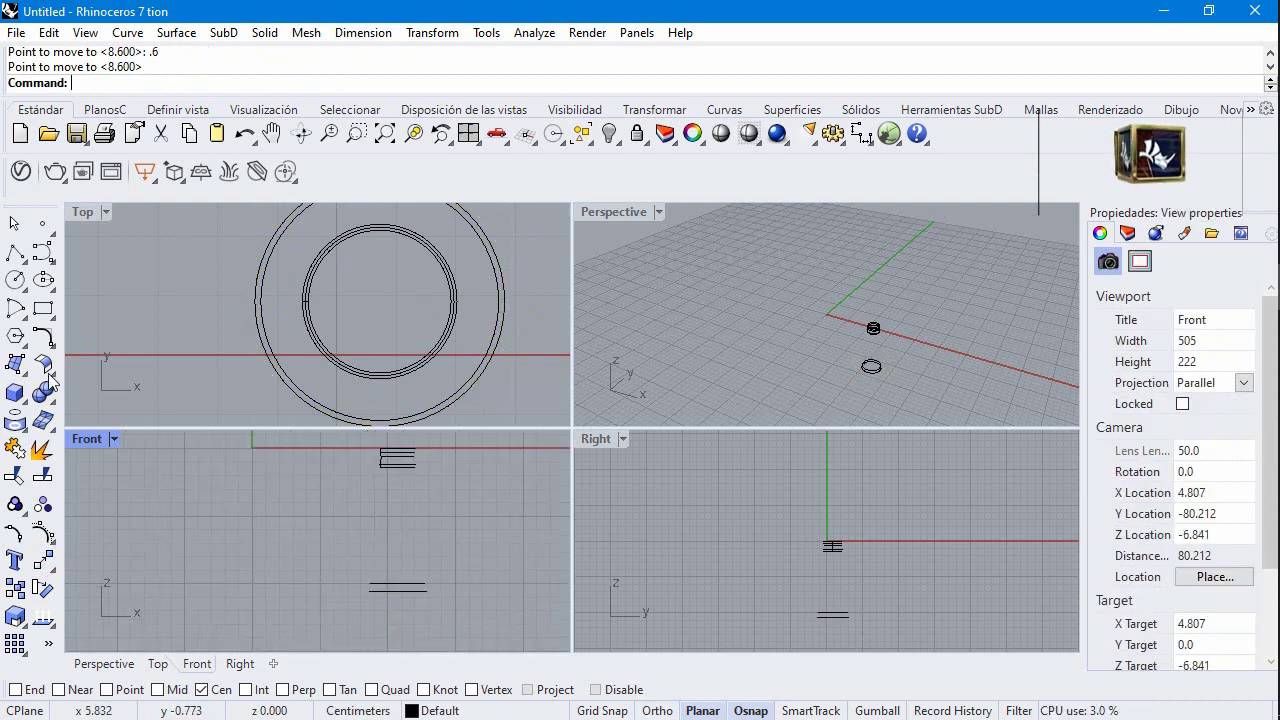
# Step: Draw a 6.8 cm diameter circle centered on the 4.2 cm circle and parallel to it
pyautogui.click(12, 281)
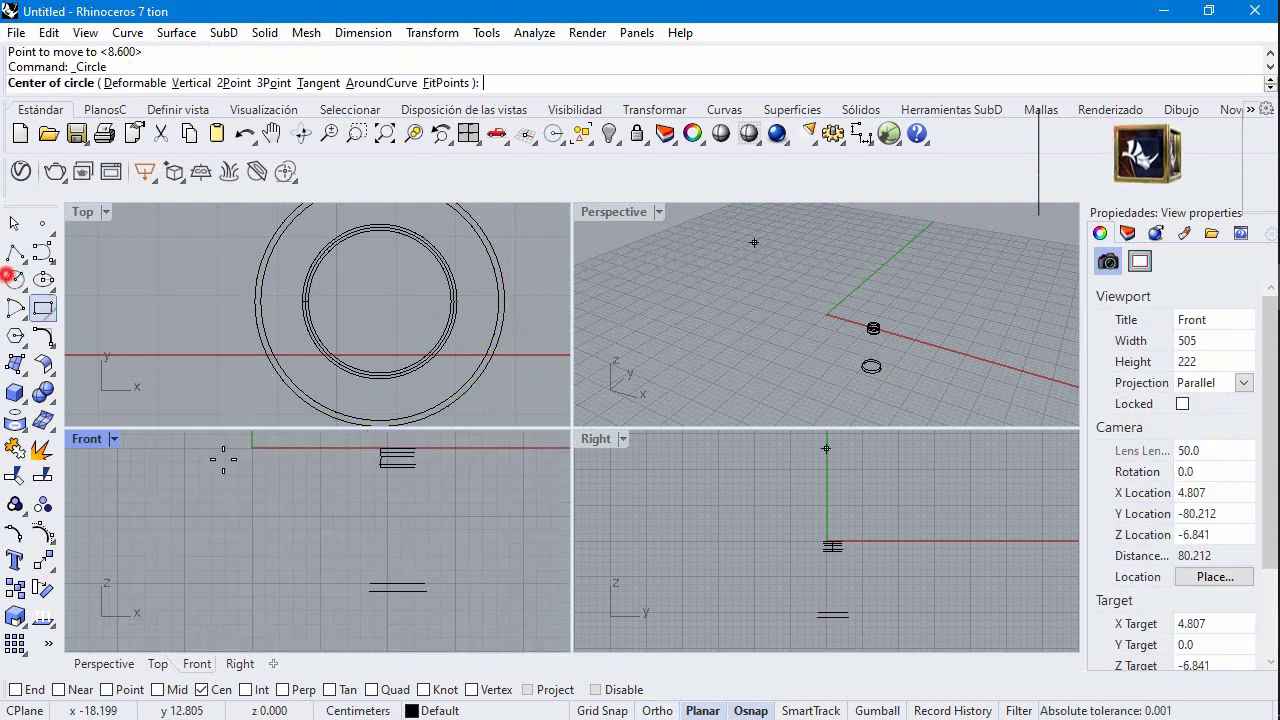
pyautogui.click(396, 591)
pyautogui.write('6.8')
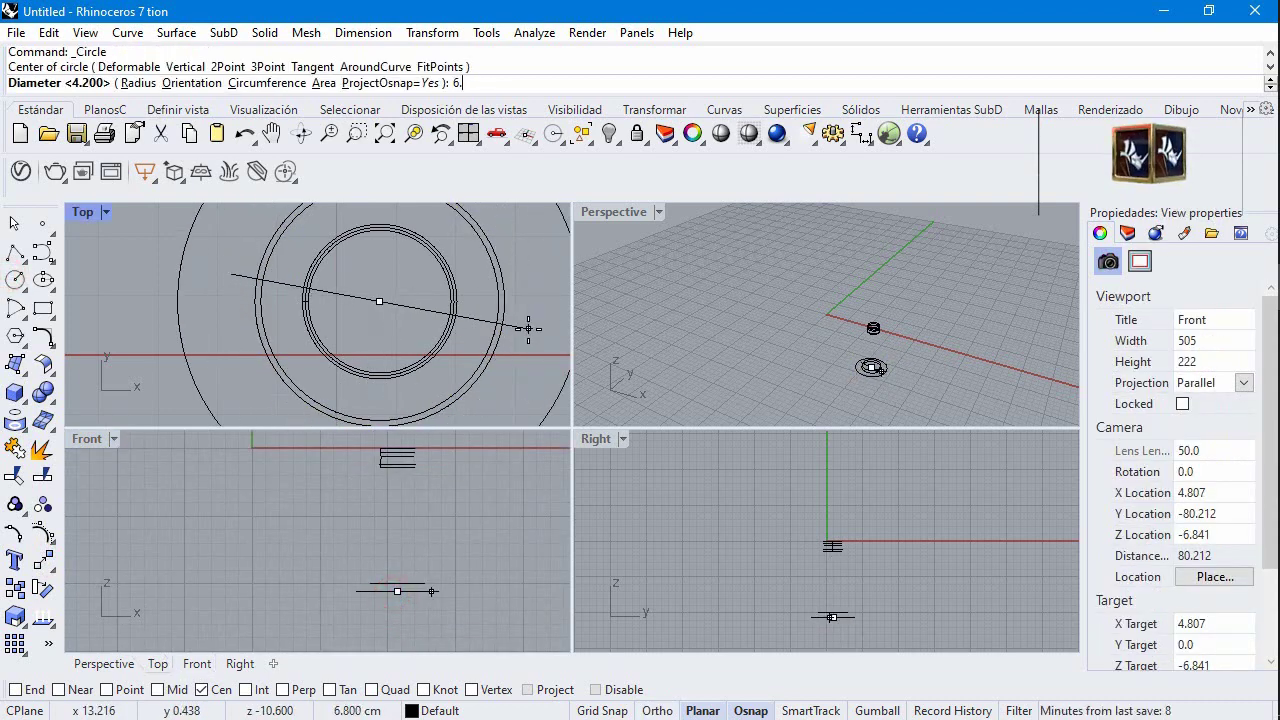
pyautogui.press('Return')
# Step: Move the 6.8 cm circle 9 cm straight down from its center in the Front view
pyautogui.click(549, 402)
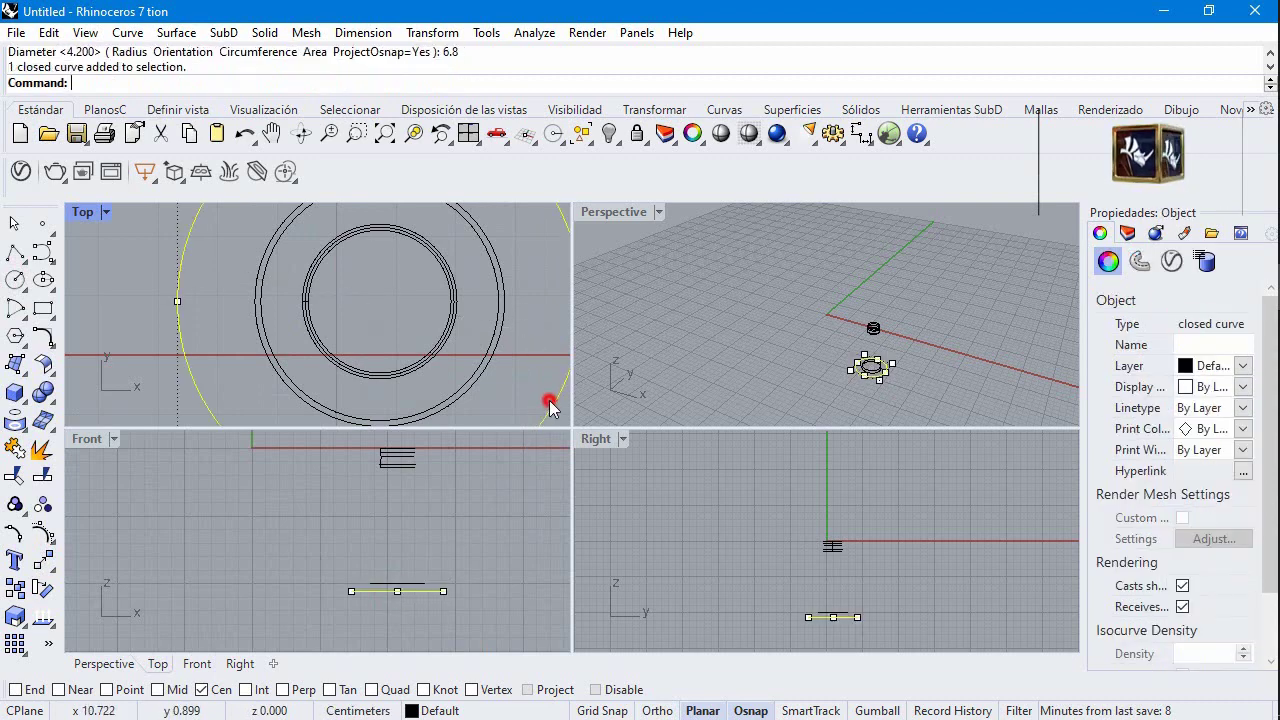
pyautogui.click(15, 588)
pyautogui.click(20, 555)
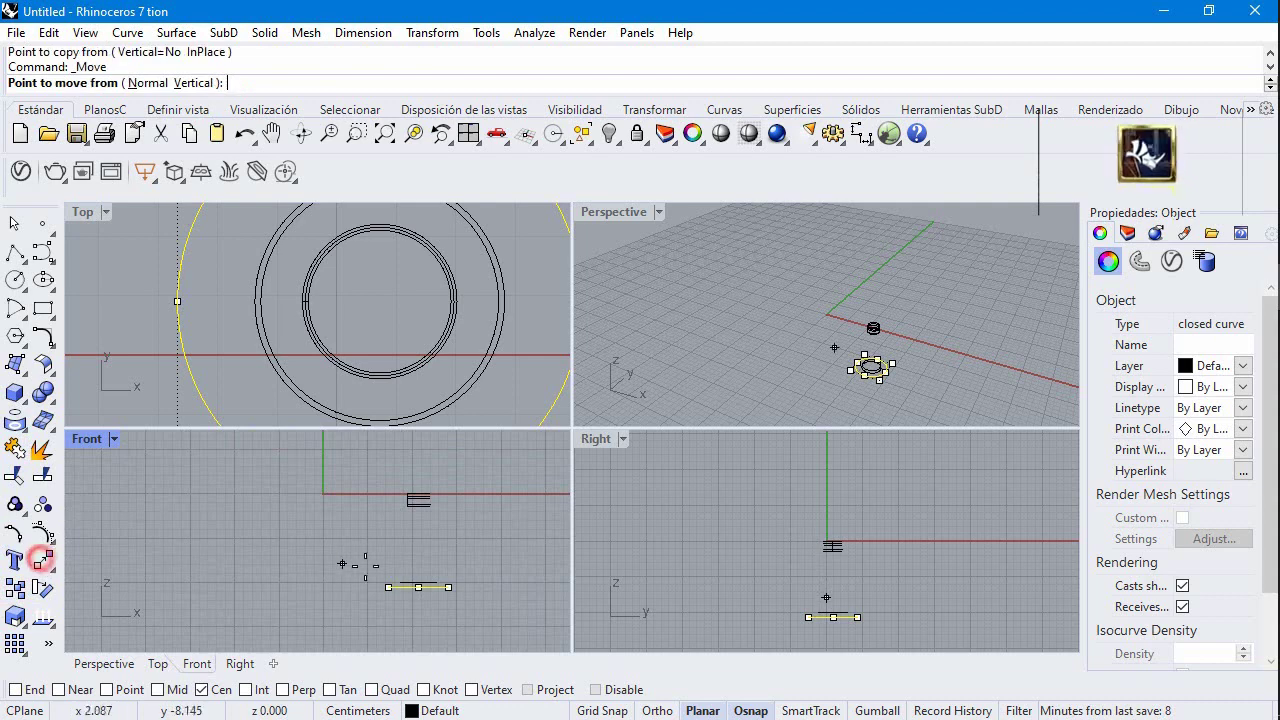
pyautogui.click(418, 587)
pyautogui.write('9')
pyautogui.press('Return')
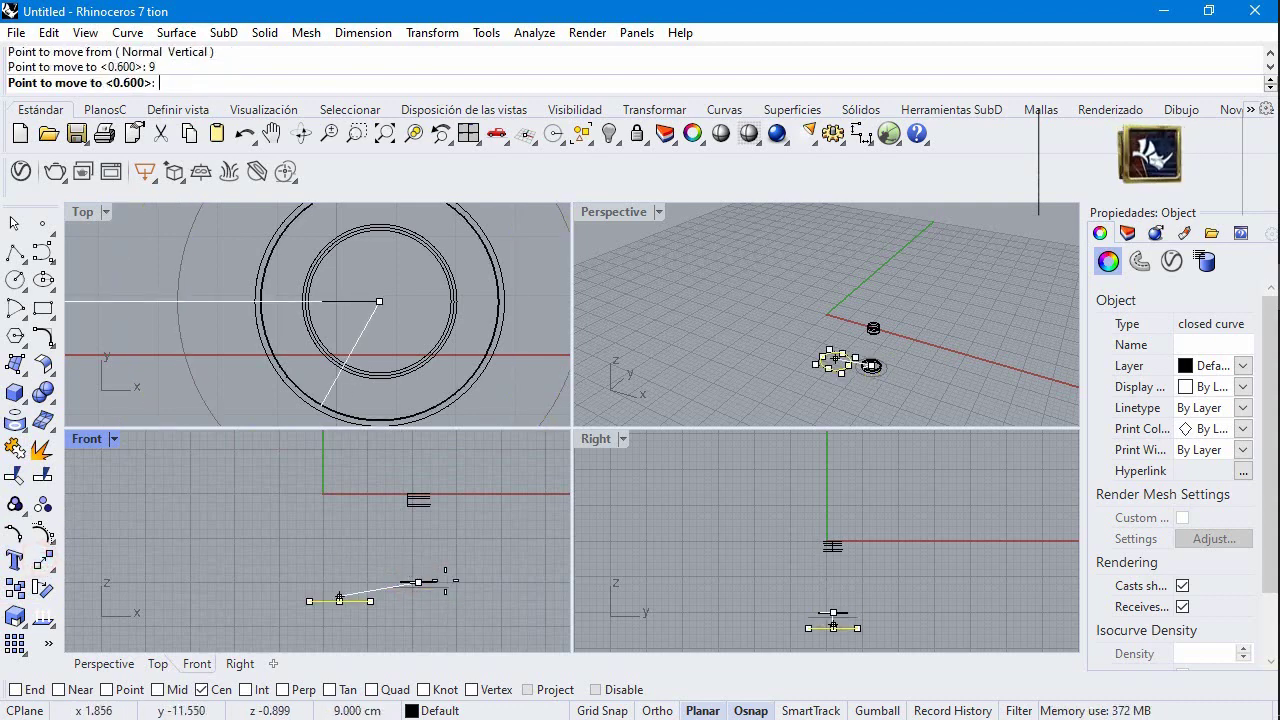
pyautogui.click(434, 605)
pyautogui.press('Return')
pyautogui.scroll(-3, 424, 519)
pyautogui.press('Escape')
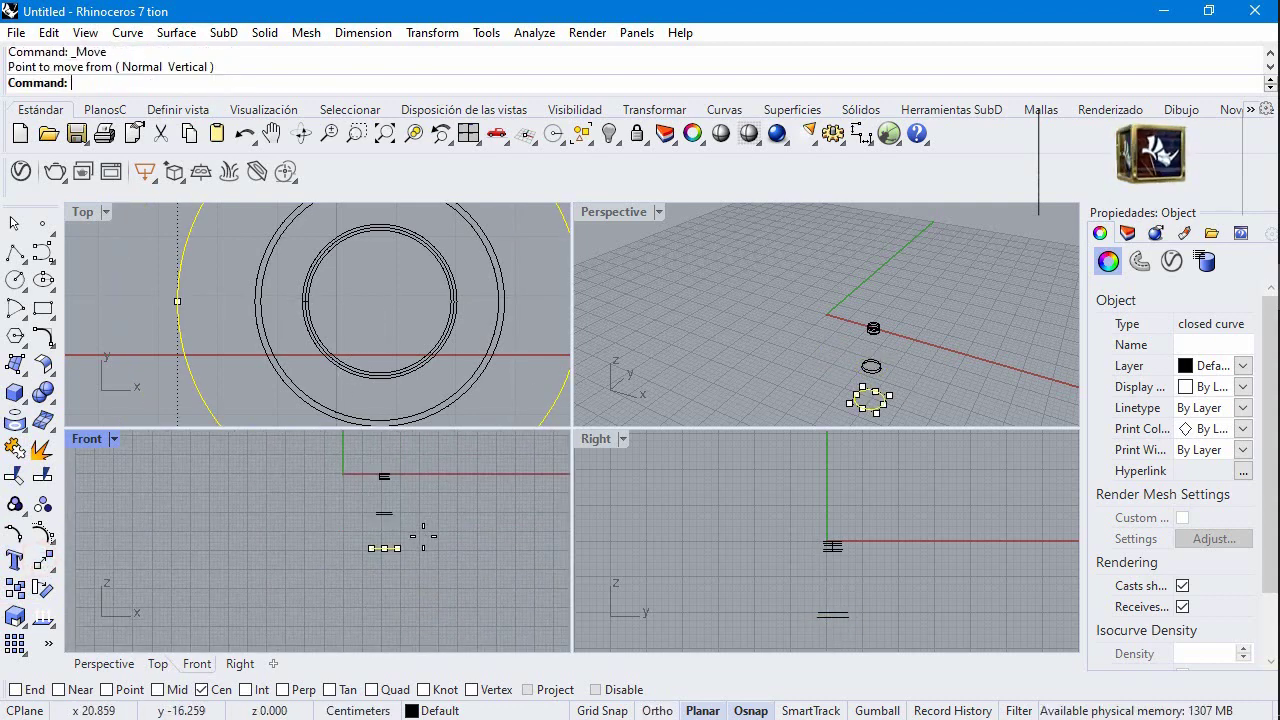
# Step: Copy the 6.8 cm circle 8 cm straight down from its center in the Front view
pyautogui.click(414, 517)
pyautogui.click(384, 548)
pyautogui.click(384, 548)
pyautogui.write('8')
pyautogui.press('Return')
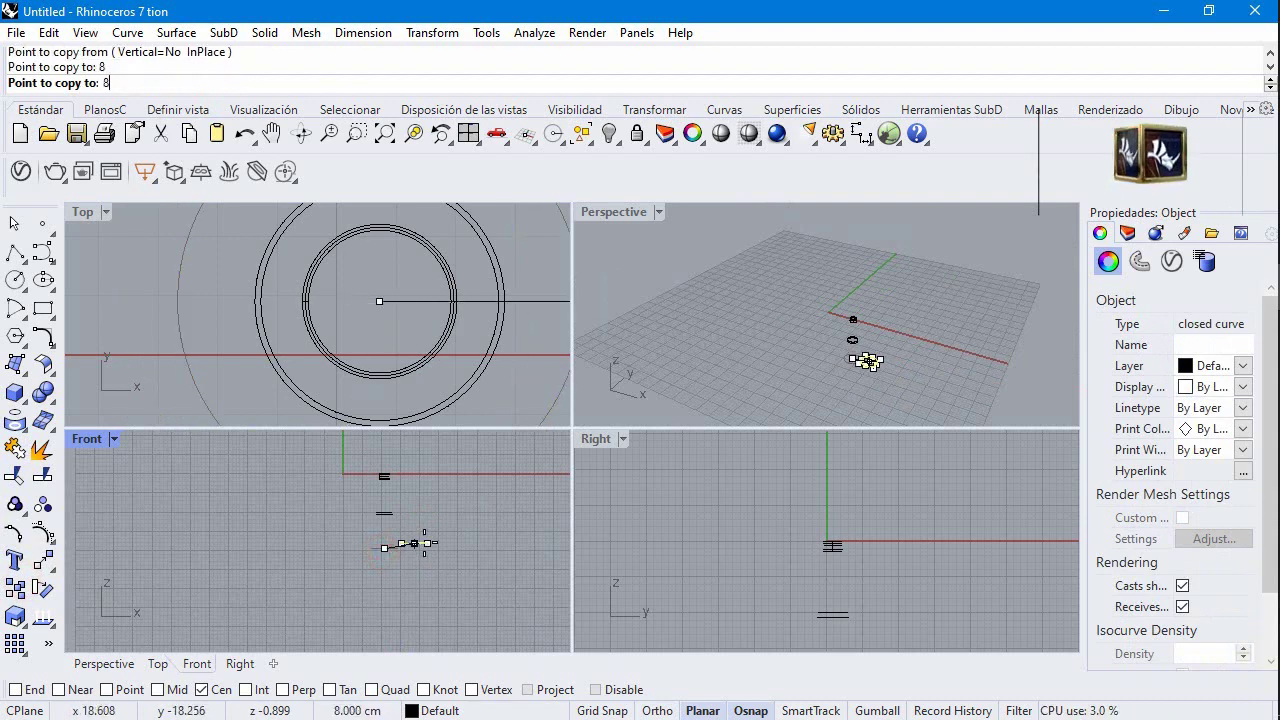
pyautogui.keyDown('shift'); pyautogui.click(389, 628); pyautogui.keyUp('shift')
pyautogui.press('Return')
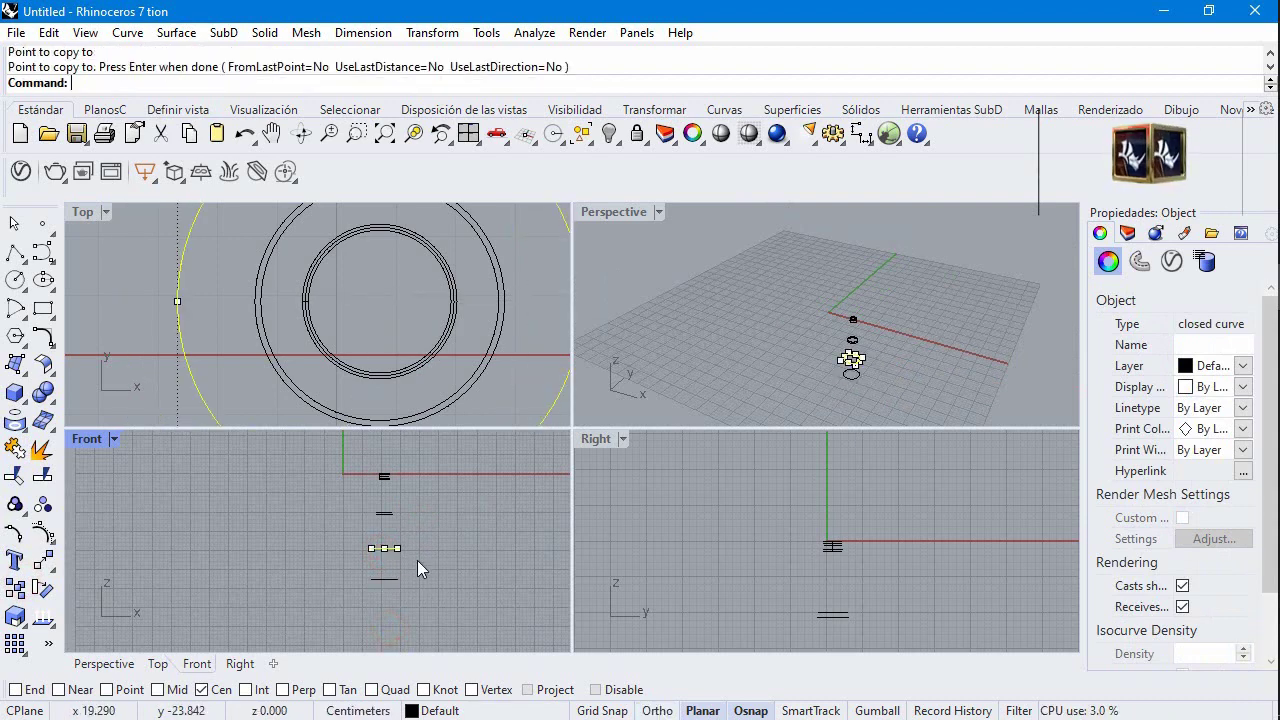
pyautogui.click(426, 534)
pyautogui.hotkey('ctrl', 'z')
# Step: Draw a 6.6 cm diameter circle centered on the lower 6.8 cm circle and parallel to it
pyautogui.rightClick(253, 288)
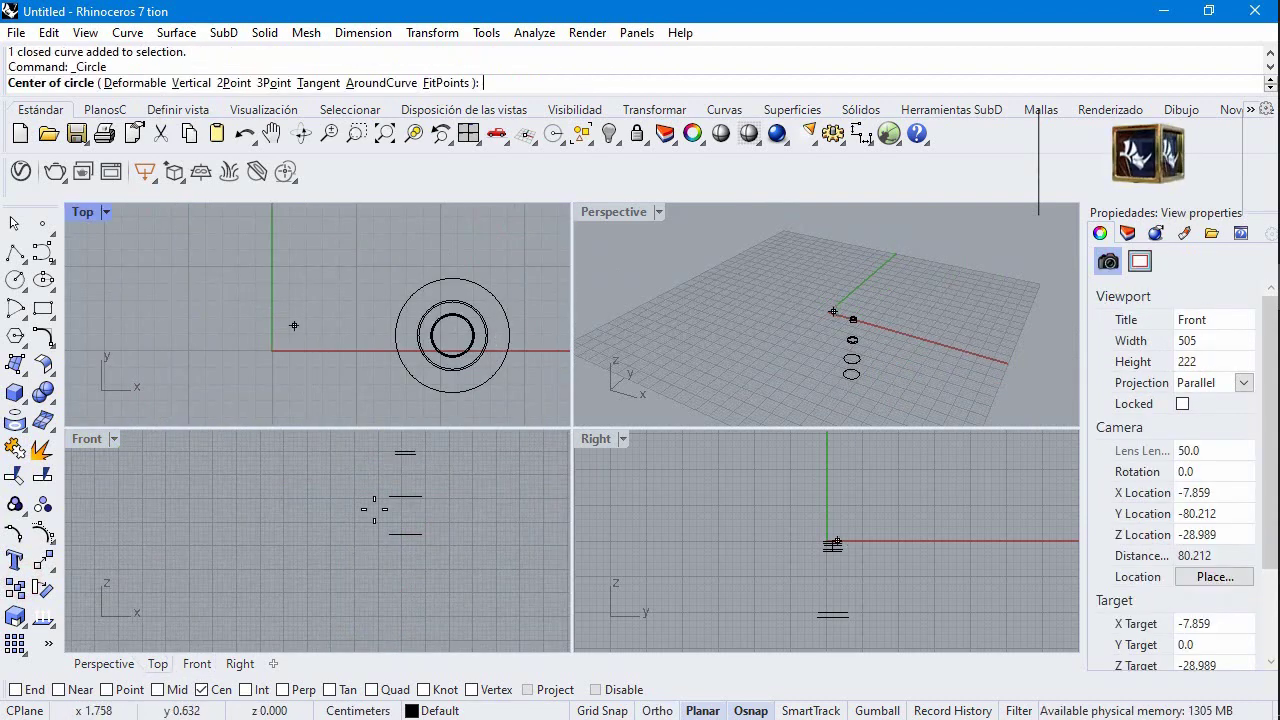
pyautogui.click(405, 534)
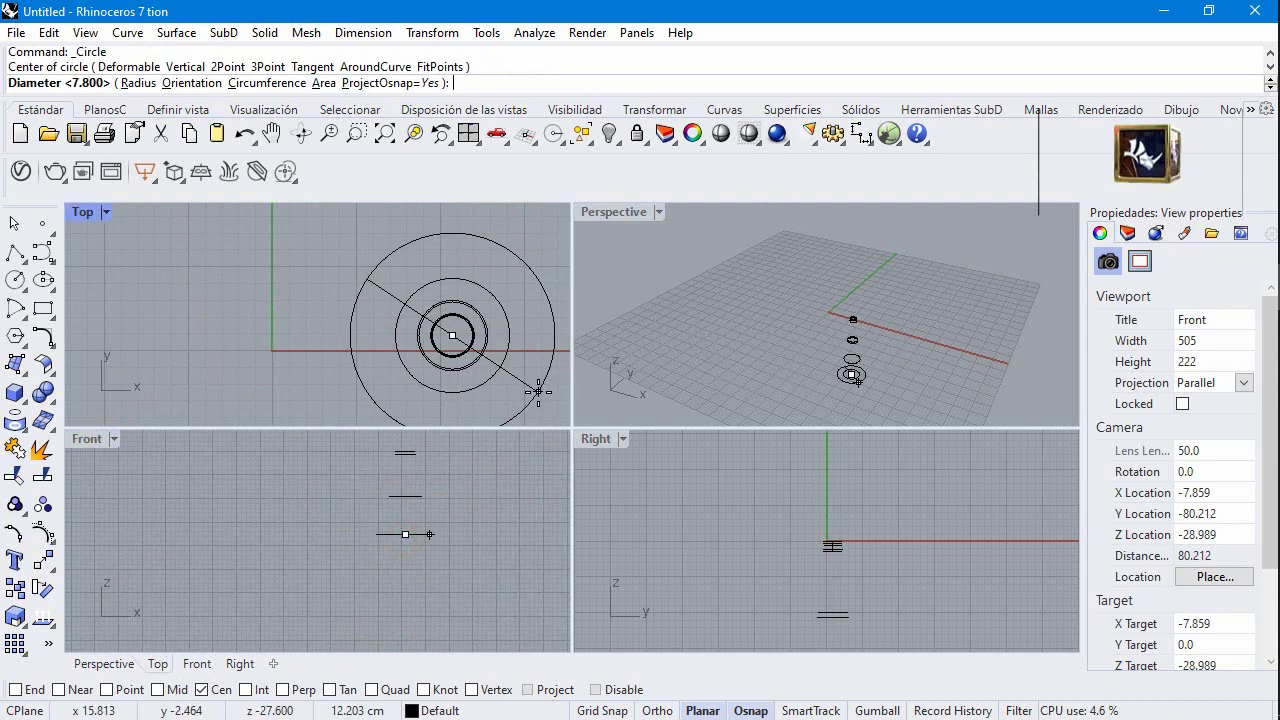
pyautogui.write('6.6')
pyautogui.press('Return')
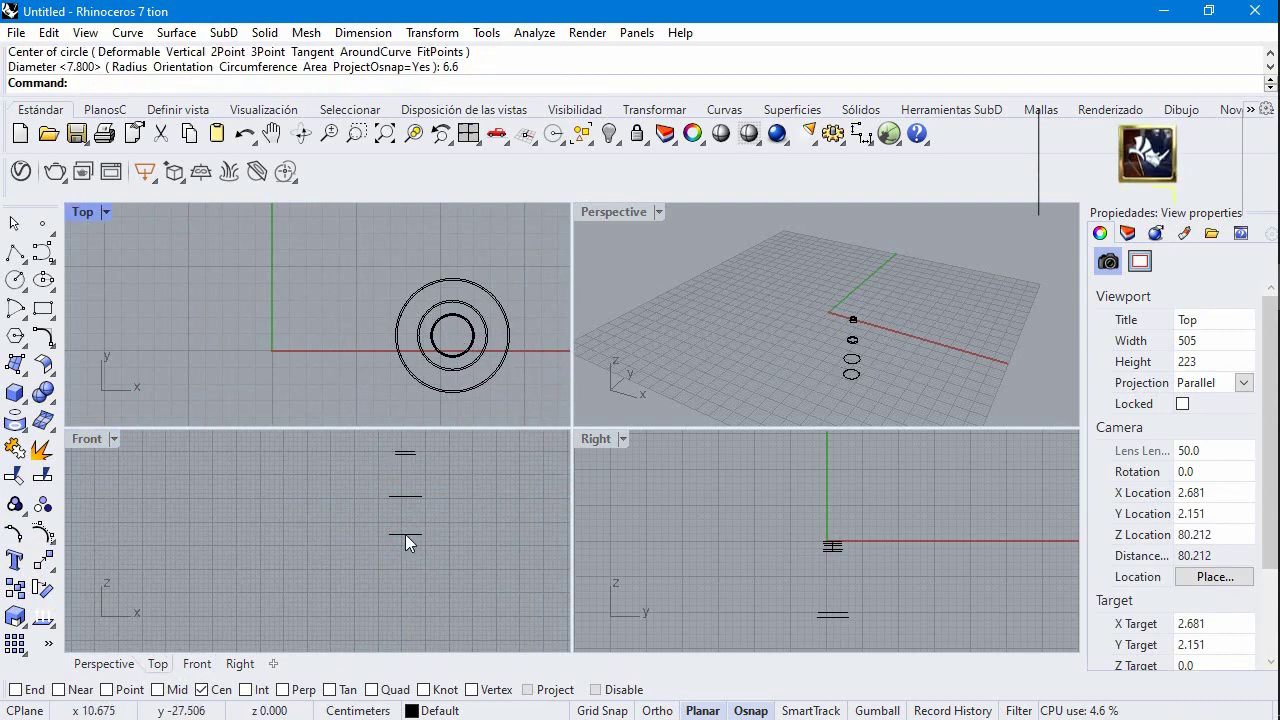
# Step: Move the 6.6 cm circle 1.7 cm straight down from its center in the Front view
pyautogui.scroll(3, 450, 540)
pyautogui.scroll(3, 507, 370)
pyautogui.click(493, 318)
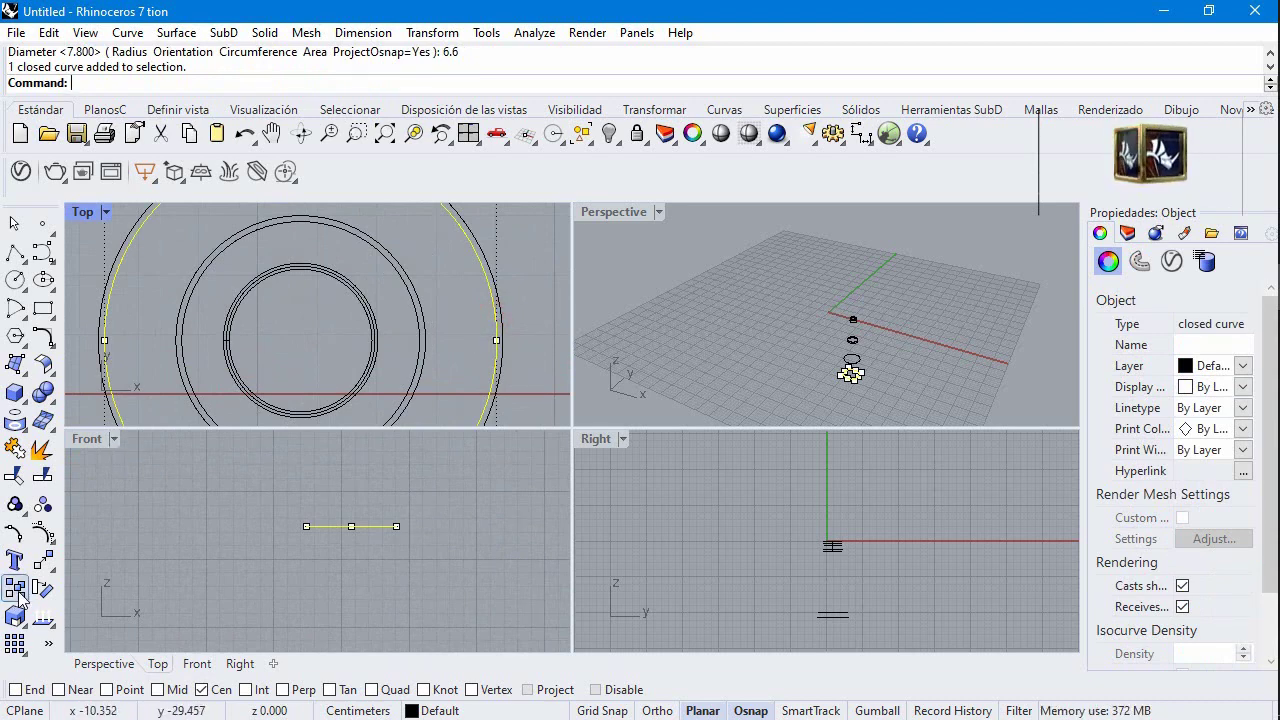
pyautogui.click(43, 560)
pyautogui.click(351, 526)
pyautogui.write('1.7')
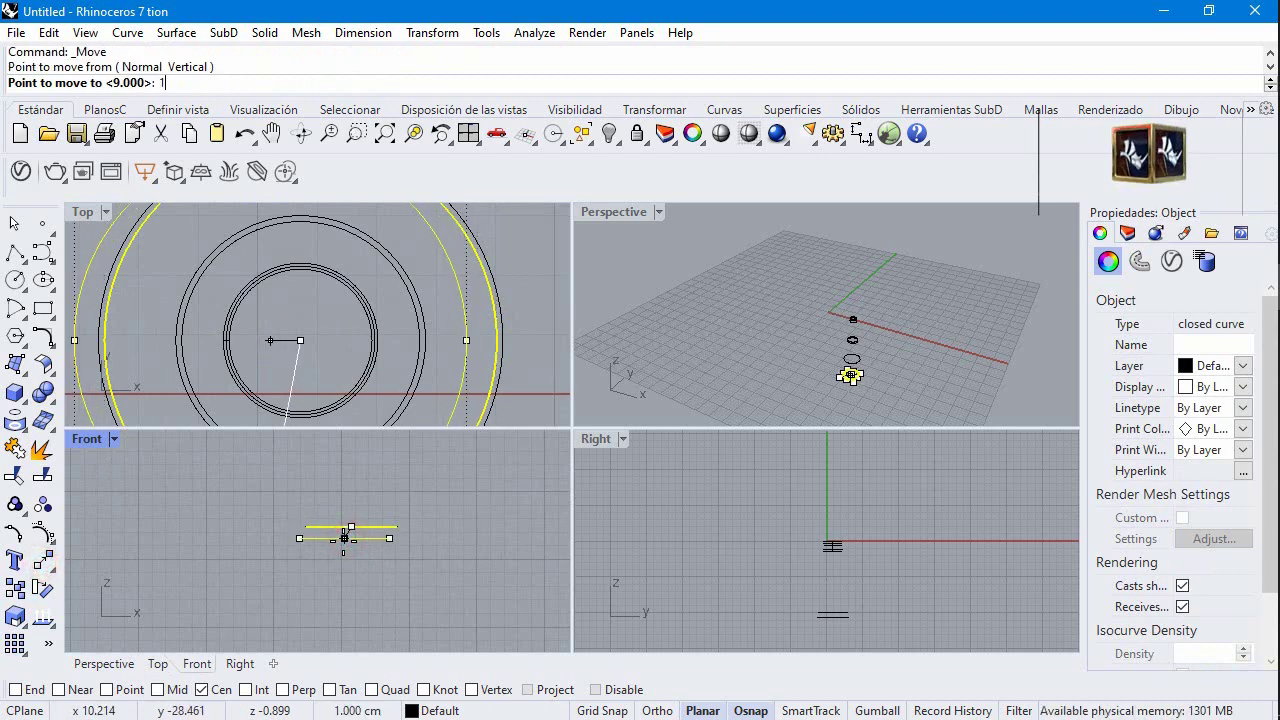
pyautogui.press('Return')
pyautogui.click(352, 602)
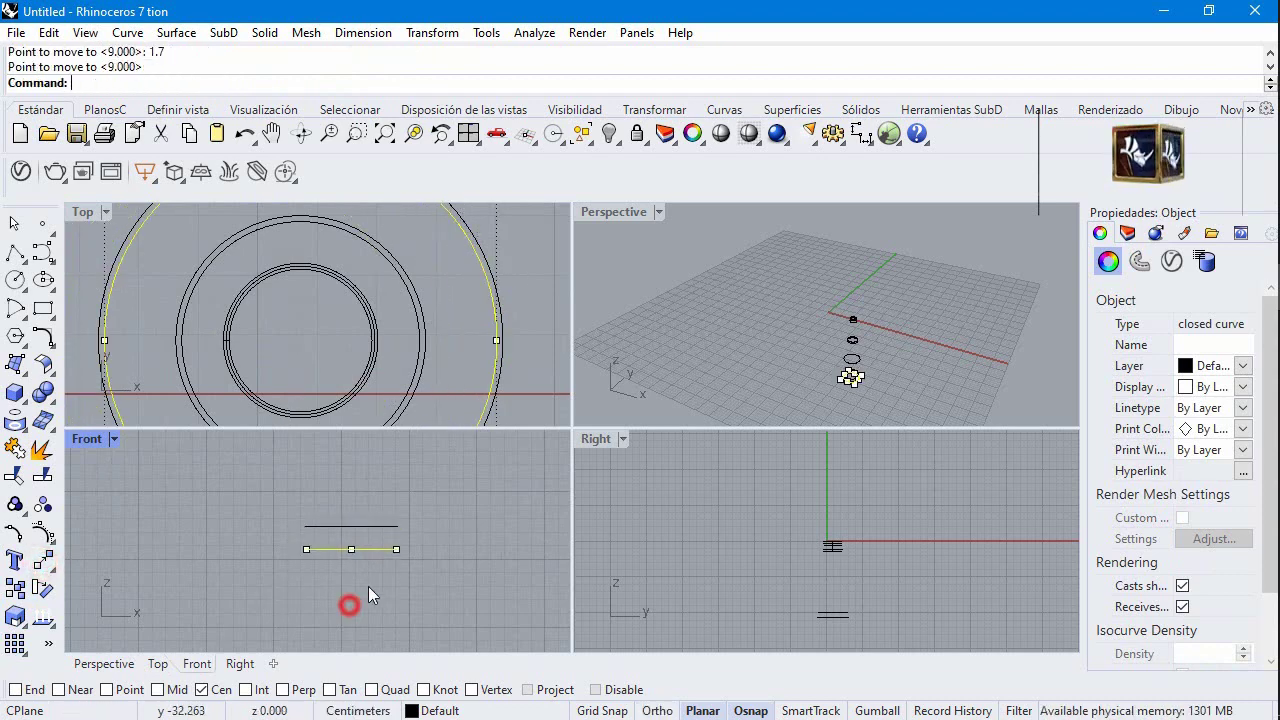
# Step: Draw a 6.5 cm diameter circle centered on the lowest 6.6 cm circle and parallel to it
pyautogui.click(17, 281)
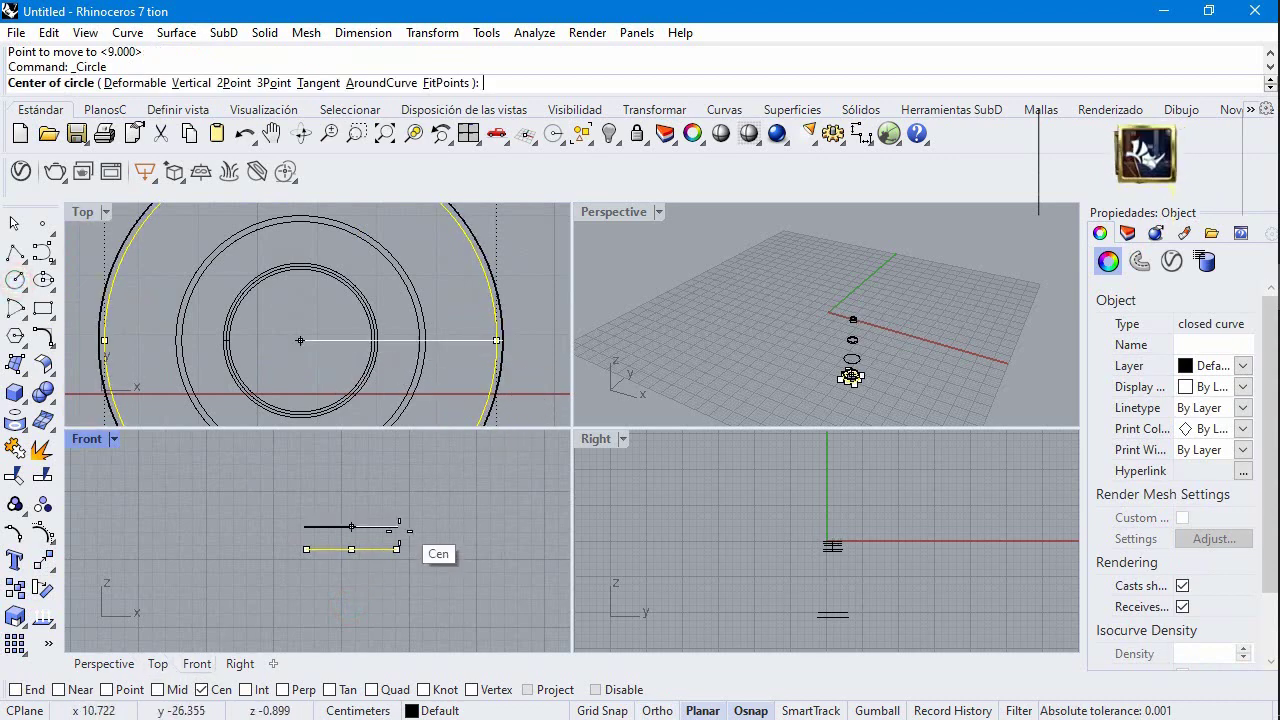
pyautogui.scroll(5, 345, 540)
pyautogui.click(329, 533)
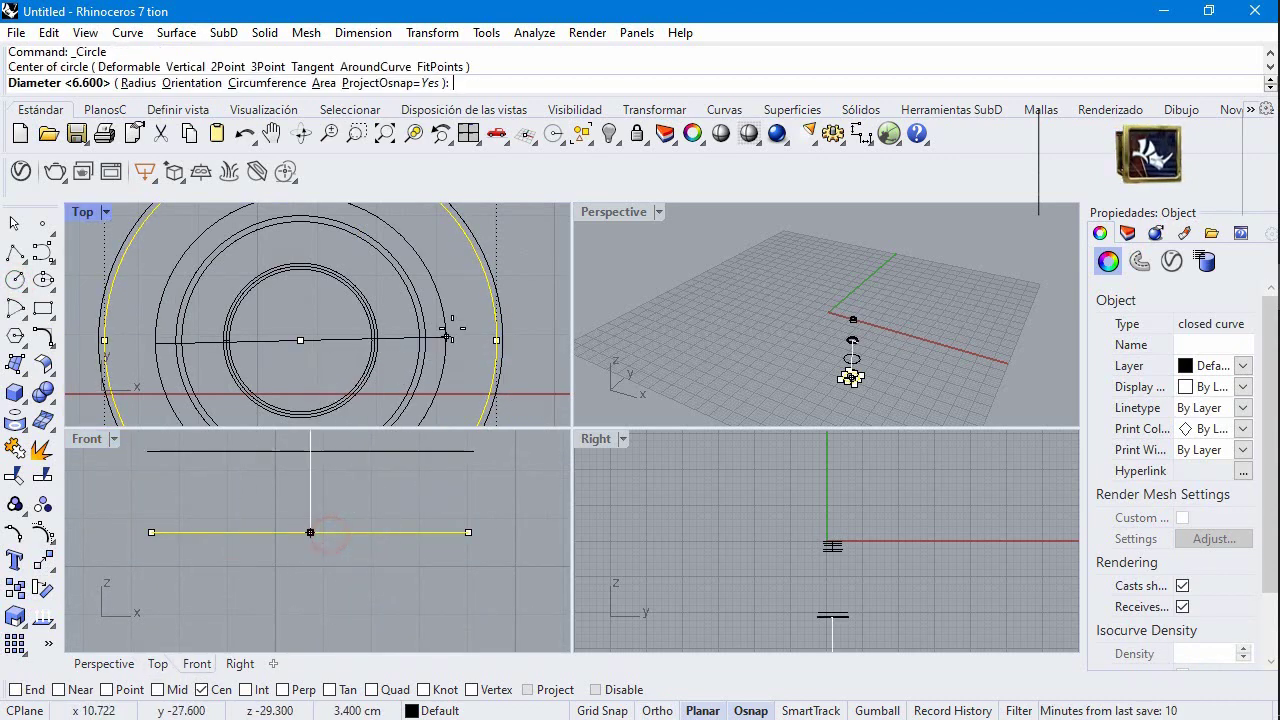
pyautogui.write('6.5')
pyautogui.press('Return')
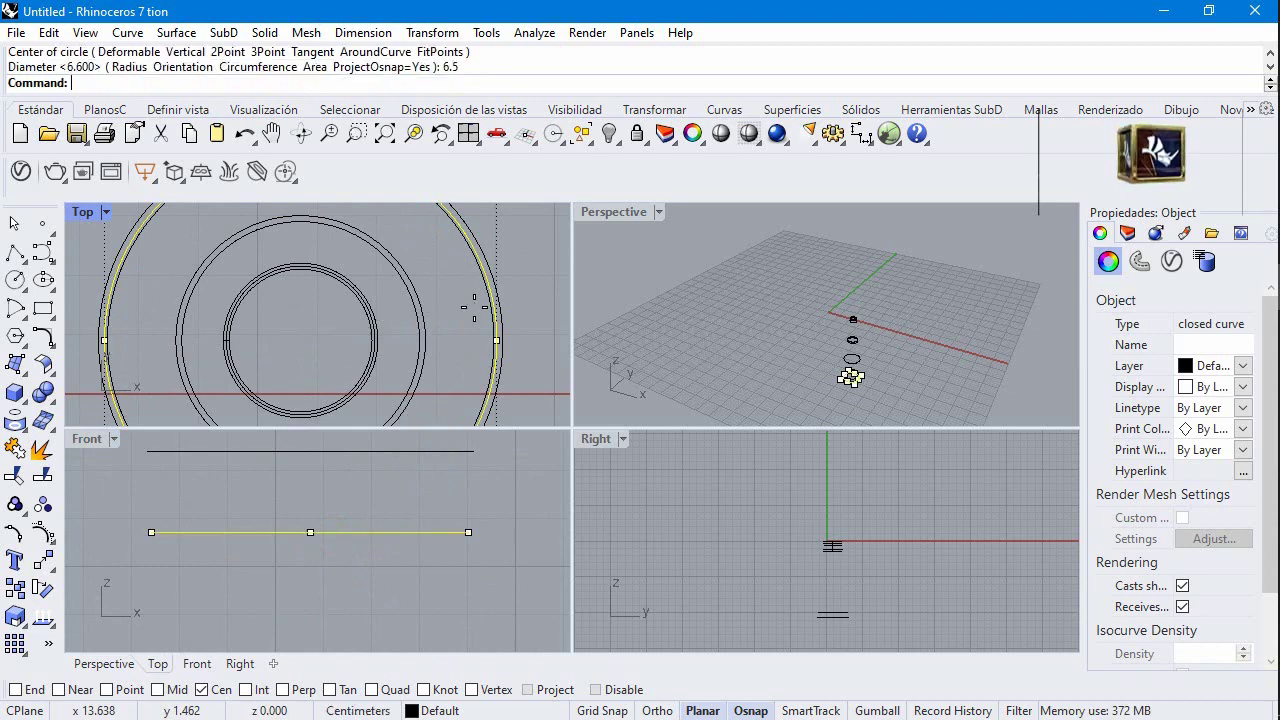
# Step: Copy the 6.5 cm circle 0.2 cm straight down from its center in the Front view
pyautogui.click(489, 318)
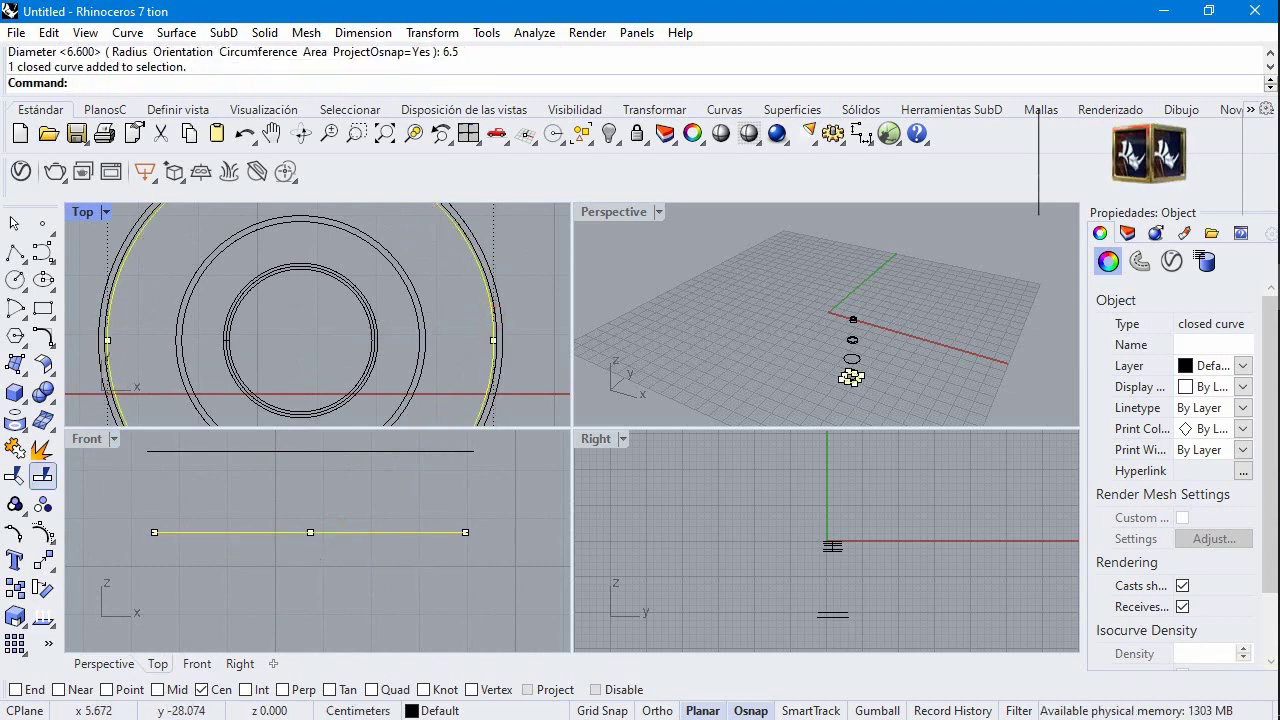
pyautogui.click(15, 589)
pyautogui.click(253, 532)
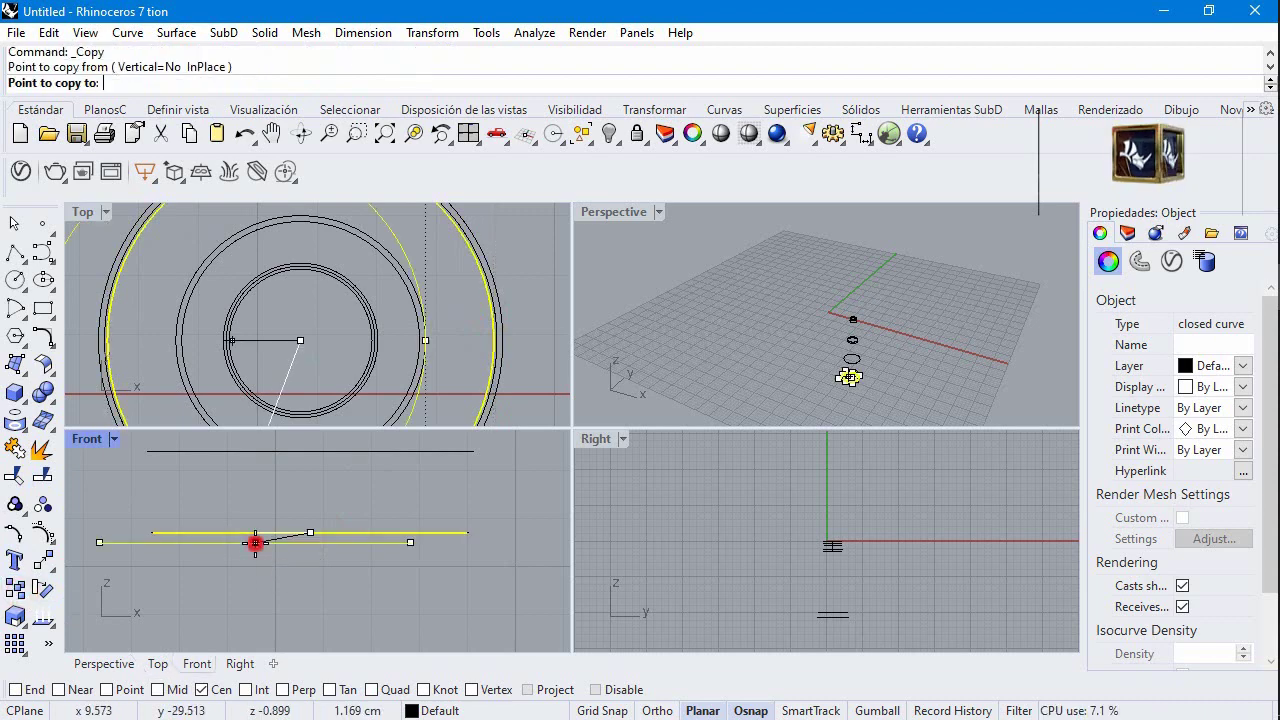
pyautogui.write('.2')
pyautogui.press('Return')
pyautogui.keyDown('shift'); pyautogui.click(330, 585); pyautogui.keyUp('shift')
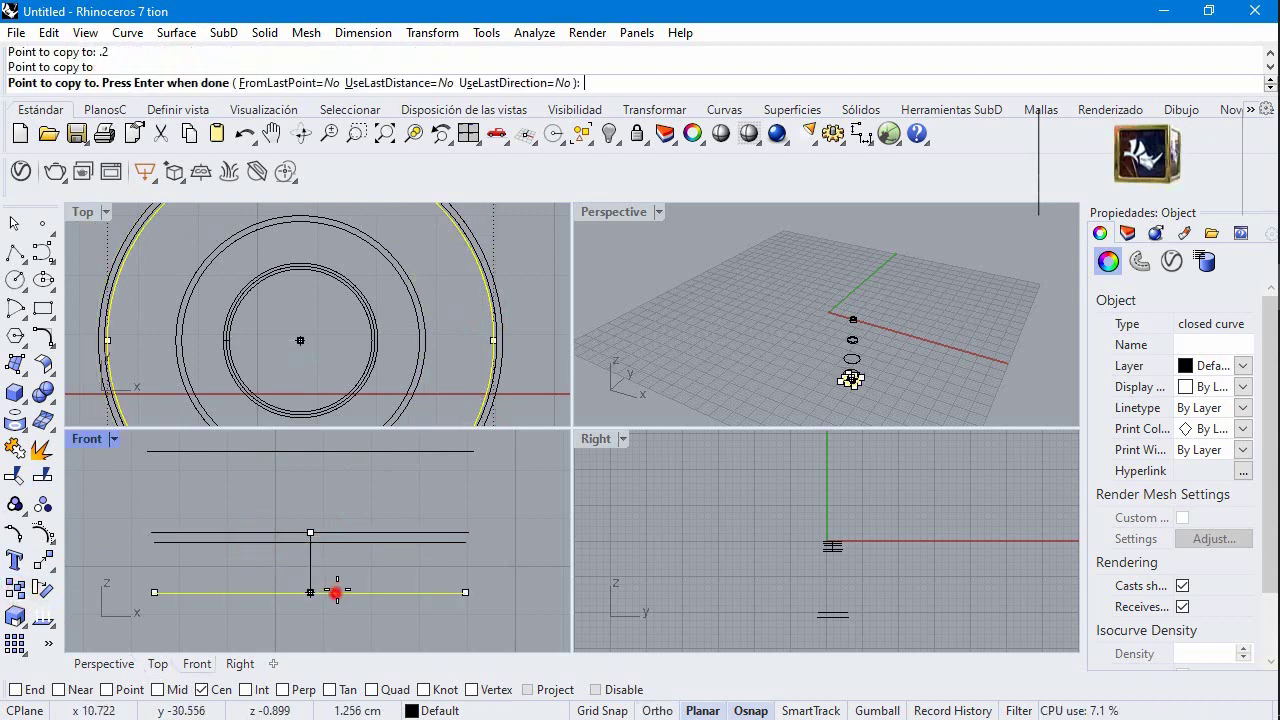
pyautogui.rightClick(334, 590)
pyautogui.scroll(-4, 435, 492)
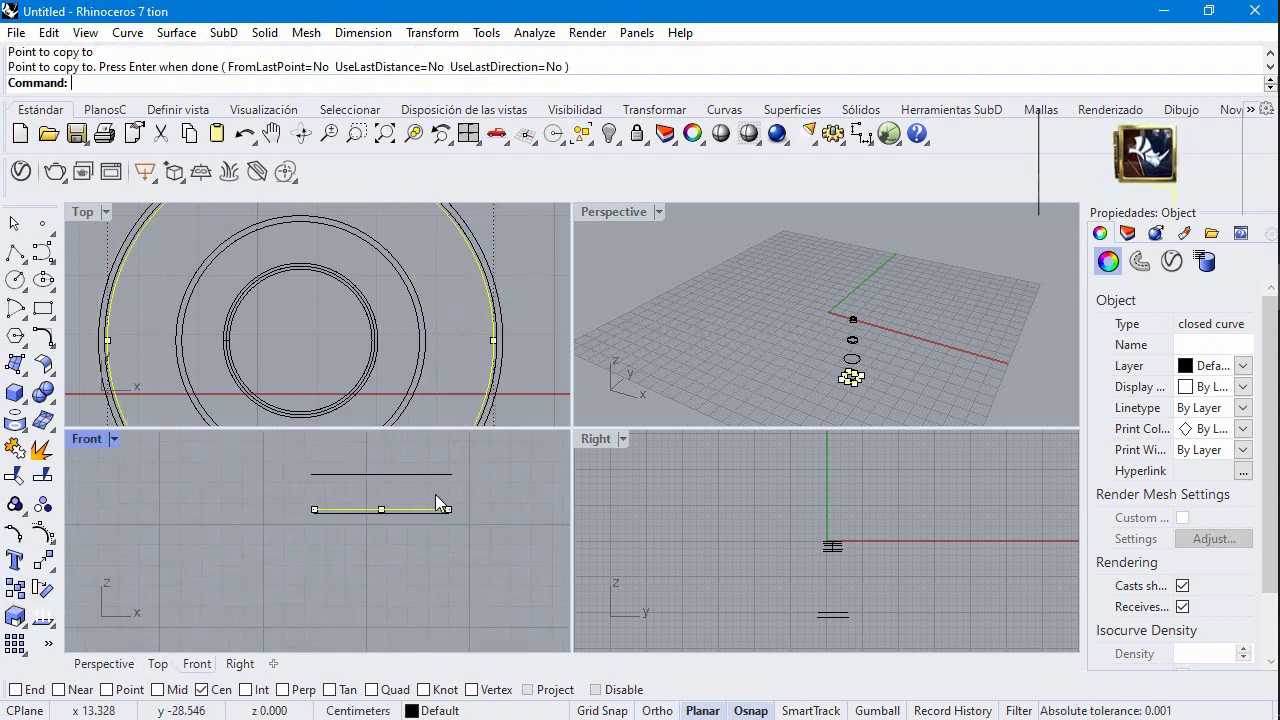
# Step: In a maximized Front view, draw a line from the lowest neck ring's left quadrant to the left quadrant of the next circle down
pyautogui.doubleClick(86, 439)
pyautogui.scroll(-8, 474, 385)
pyautogui.scroll(3, 501, 324)
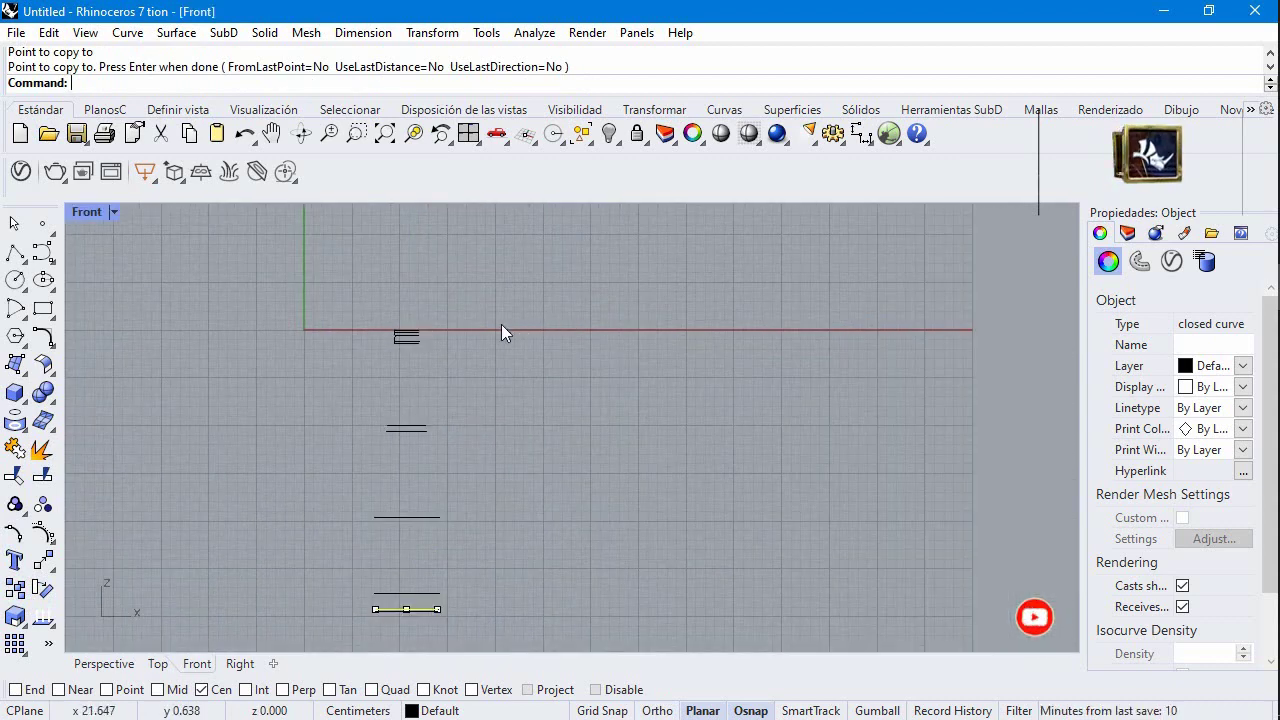
pyautogui.click(337, 358)
pyautogui.click(15, 253)
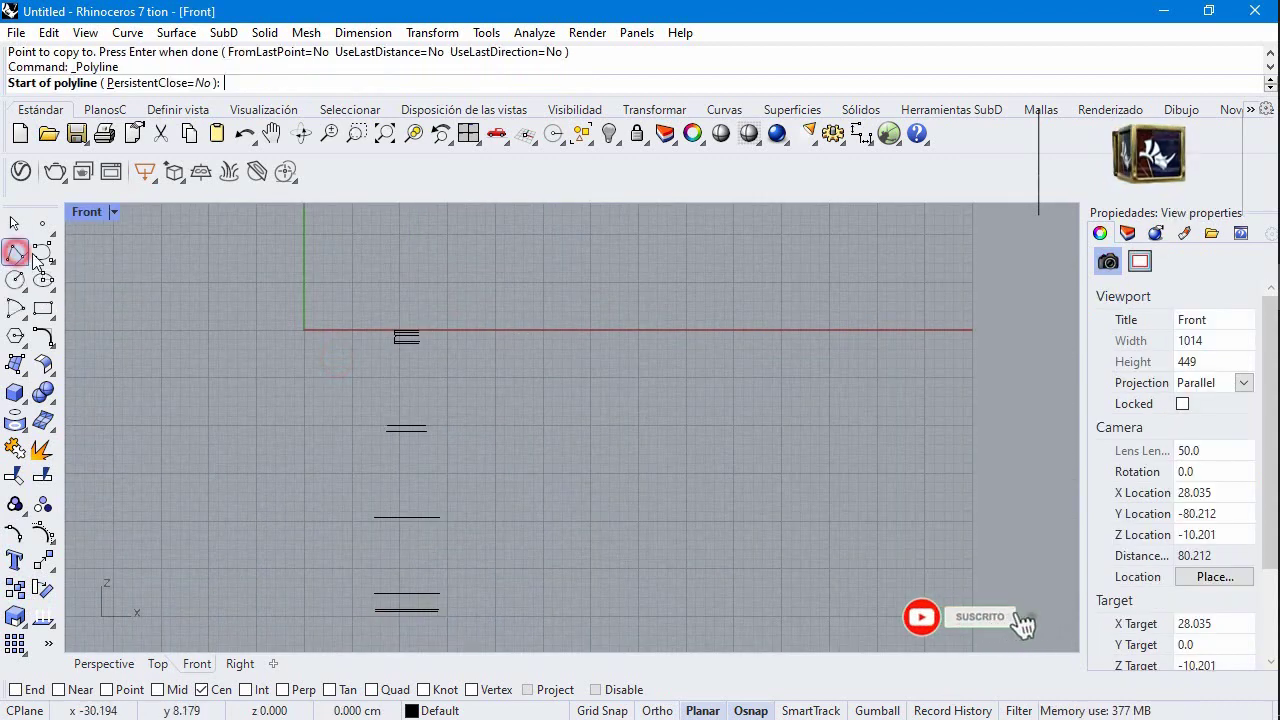
pyautogui.scroll(4, 423, 351)
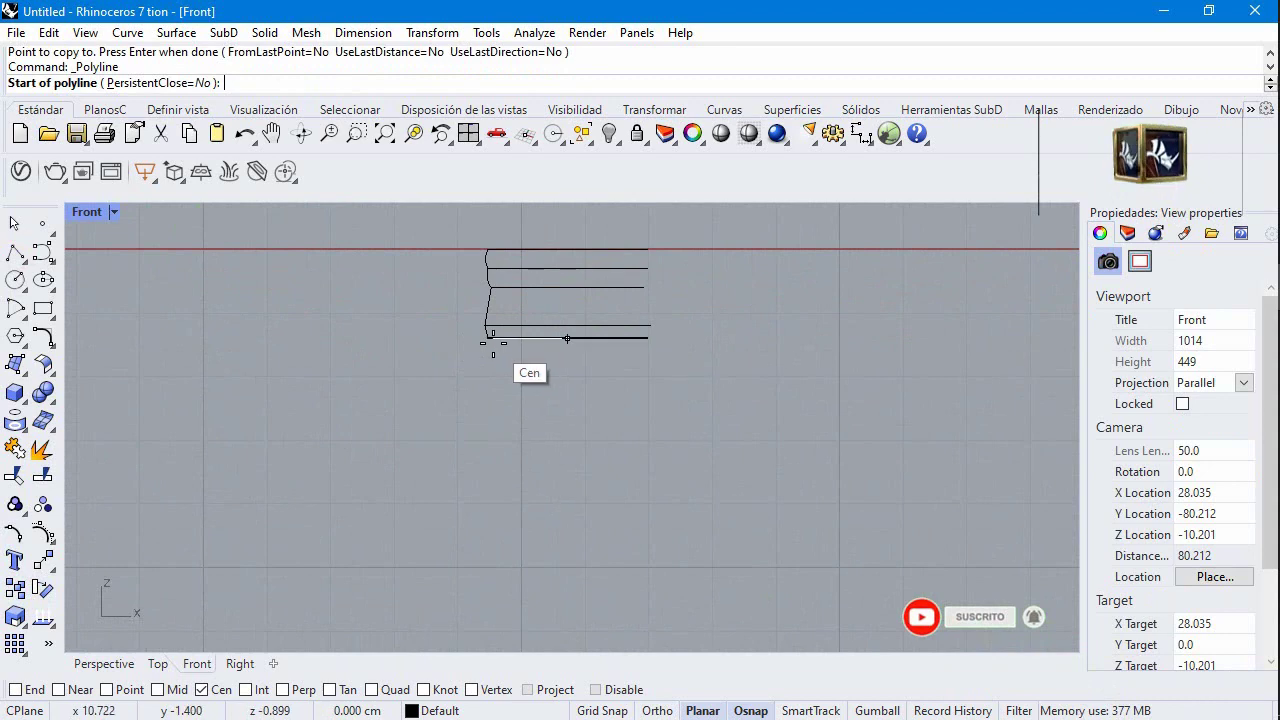
pyautogui.click(484, 336)
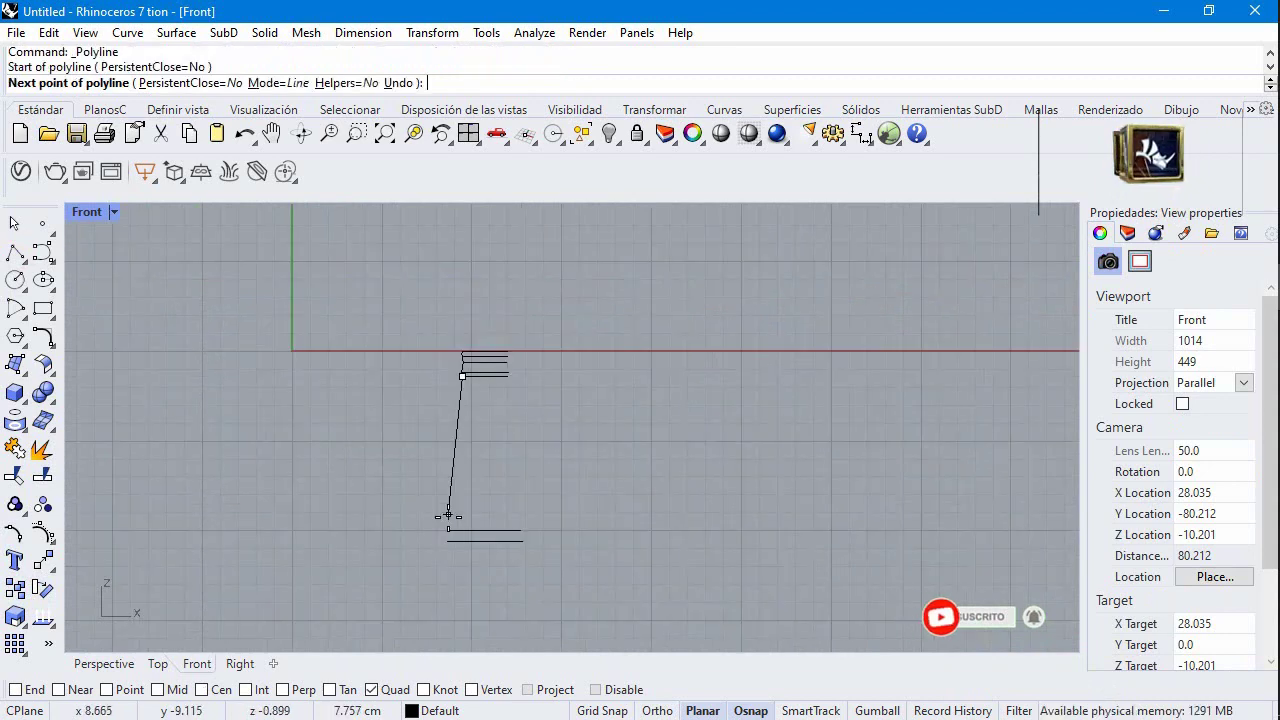
pyautogui.click(449, 528)
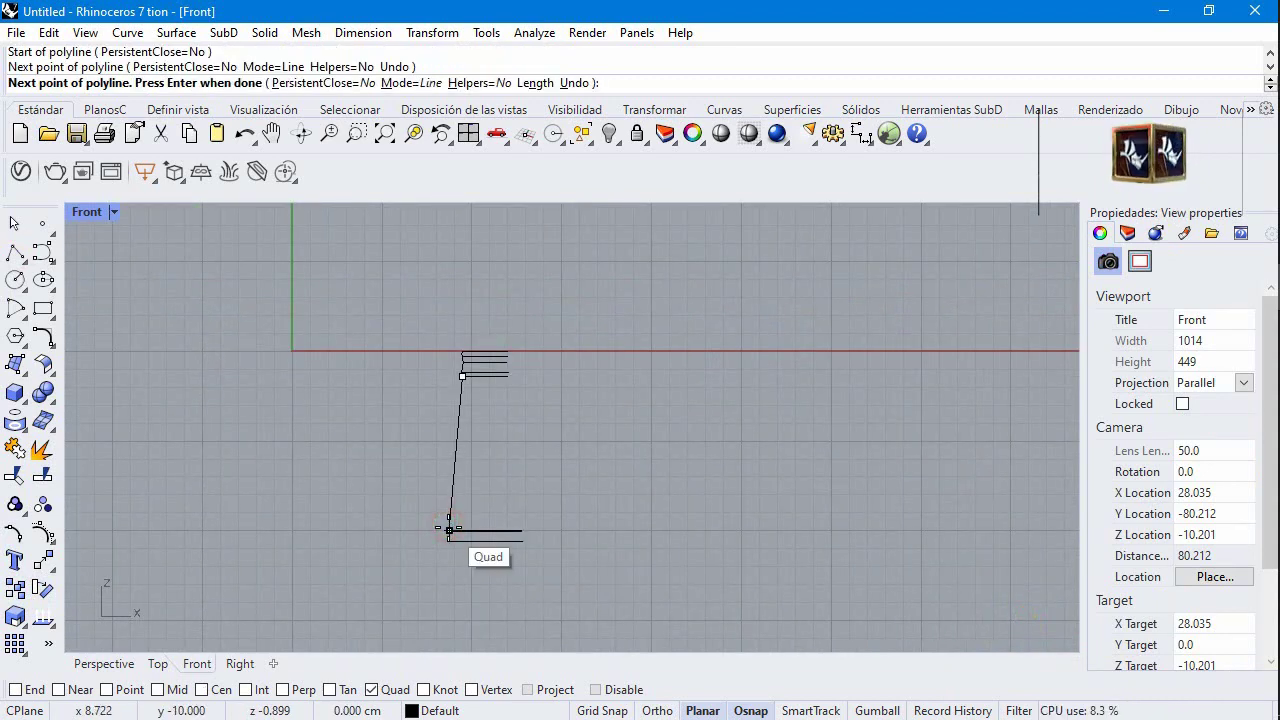
pyautogui.press('Return')
pyautogui.scroll(-2, 324, 501)
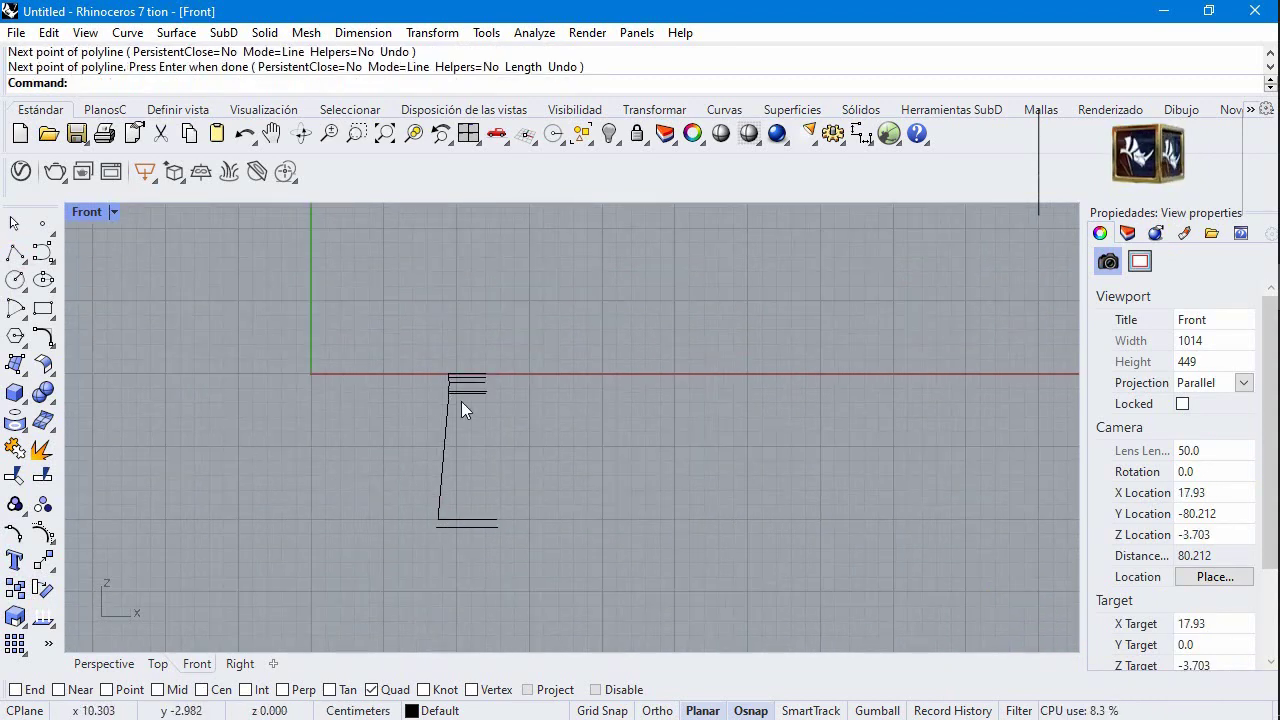
# Step: Connect the left quadrants of the two closely spaced circles below the neck with a start, end, point arc
pyautogui.scroll(-5, 444, 597)
pyautogui.click(15, 252)
pyautogui.click(28, 316)
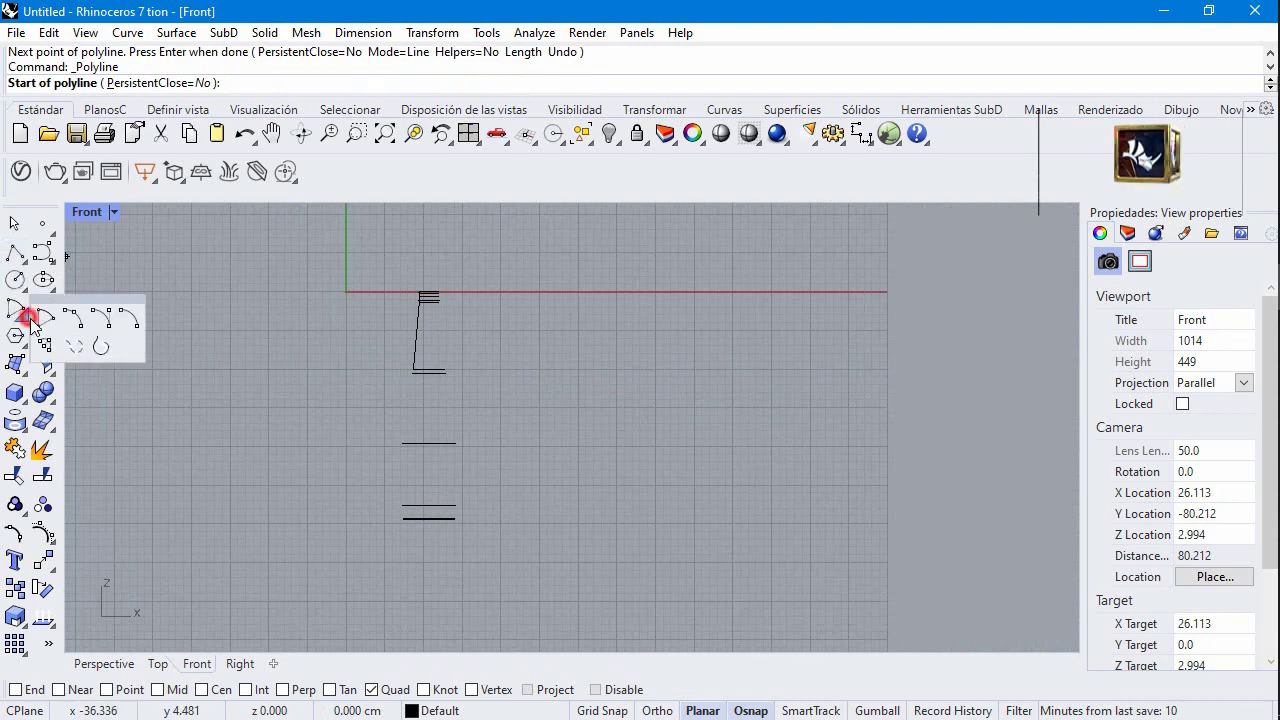
pyautogui.click(70, 317)
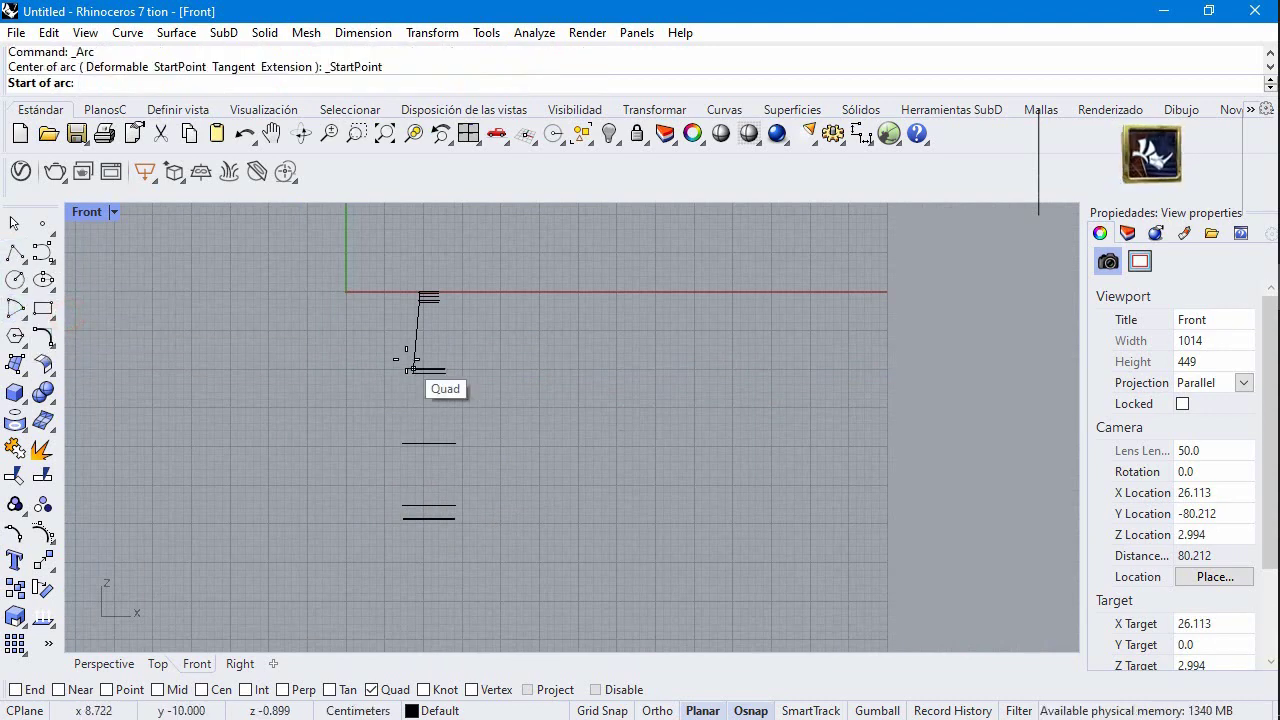
pyautogui.scroll(4, 410, 365)
pyautogui.scroll(2, 430, 405)
pyautogui.click(434, 398)
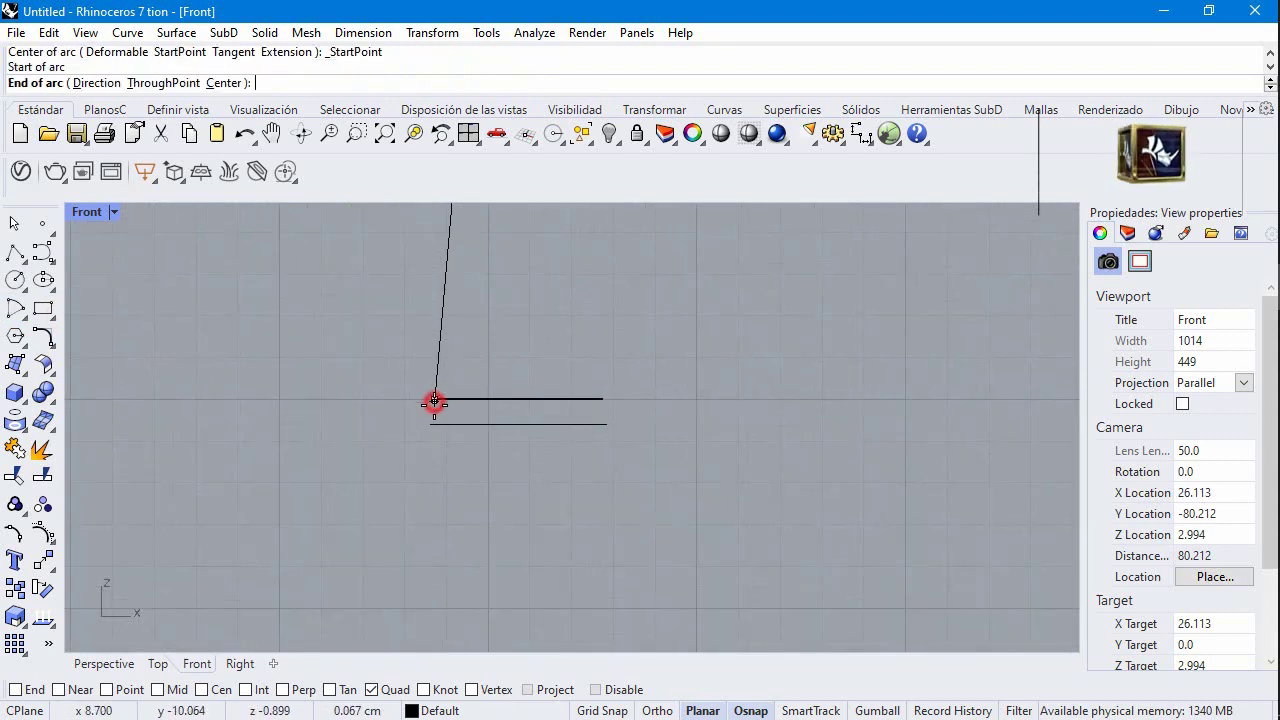
pyautogui.click(430, 427)
pyautogui.scroll(2, 428, 420)
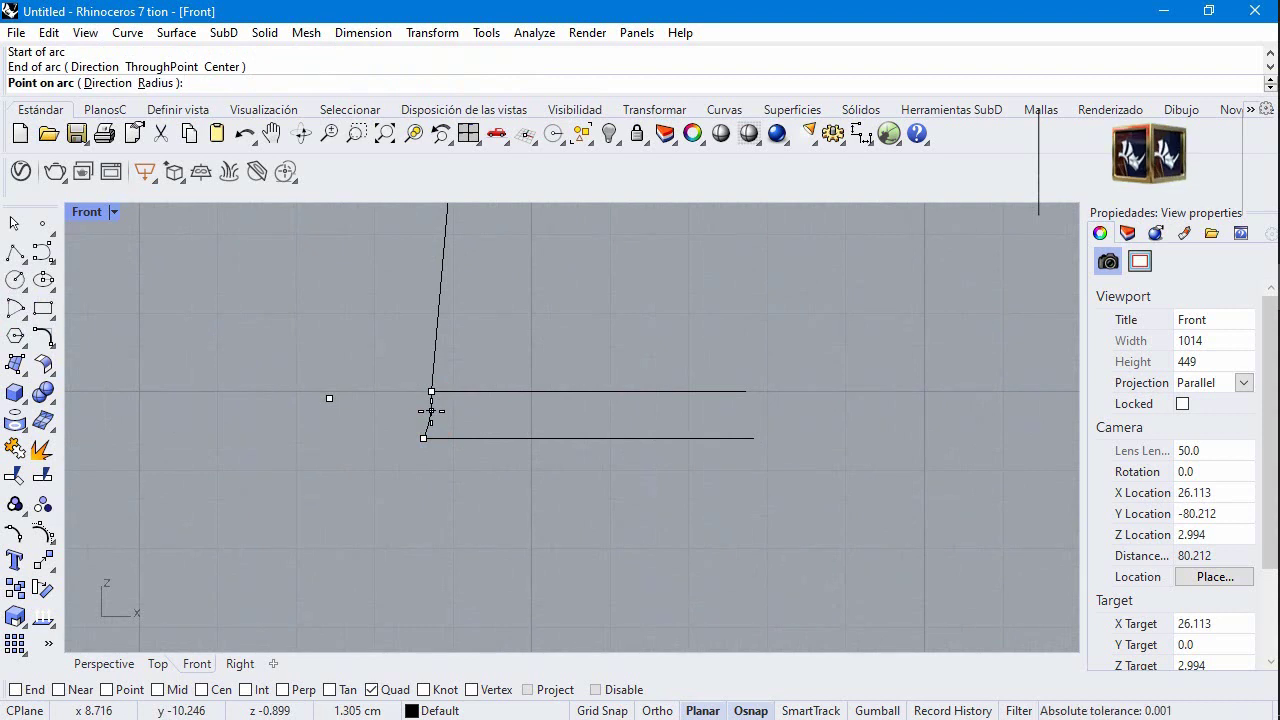
pyautogui.click(431, 411)
pyautogui.scroll(-3, 431, 413)
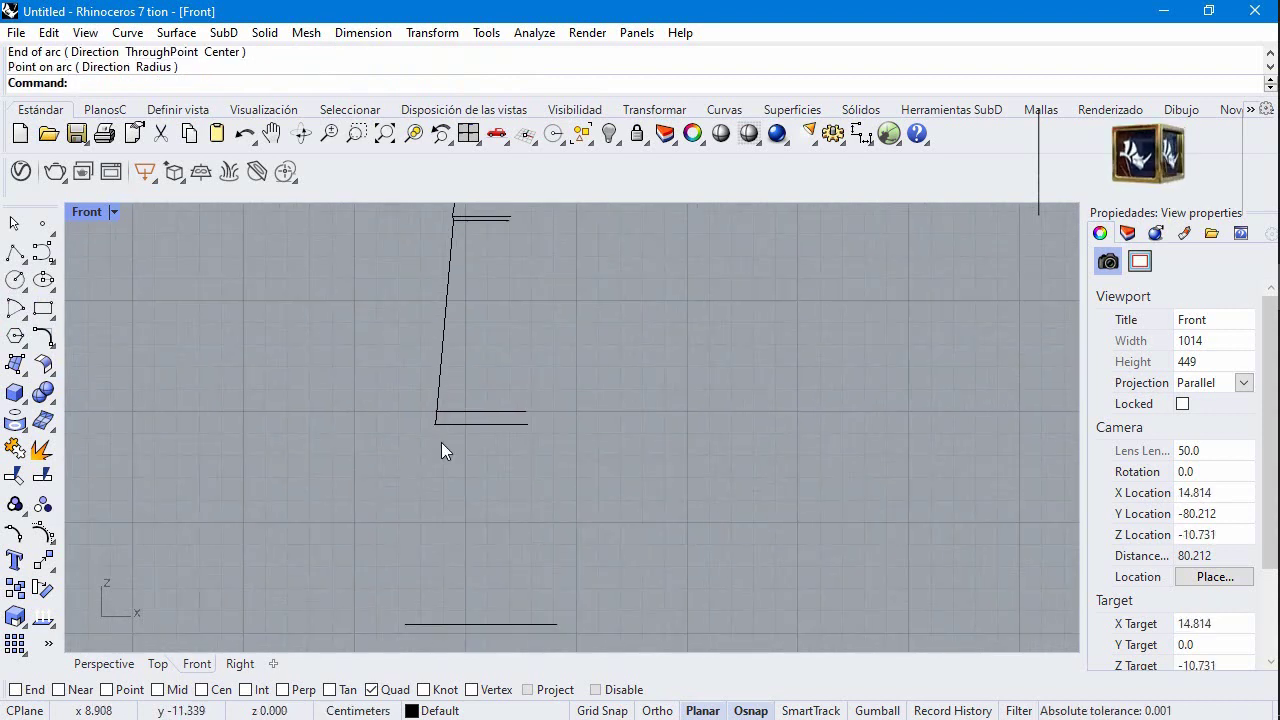
# Step: Draw an outward-bulging arc from the lower circle of that pair to the upper 6.8 cm circle, joining their left quadrants
pyautogui.press('Return')
pyautogui.click(435, 427)
pyautogui.click(405, 624)
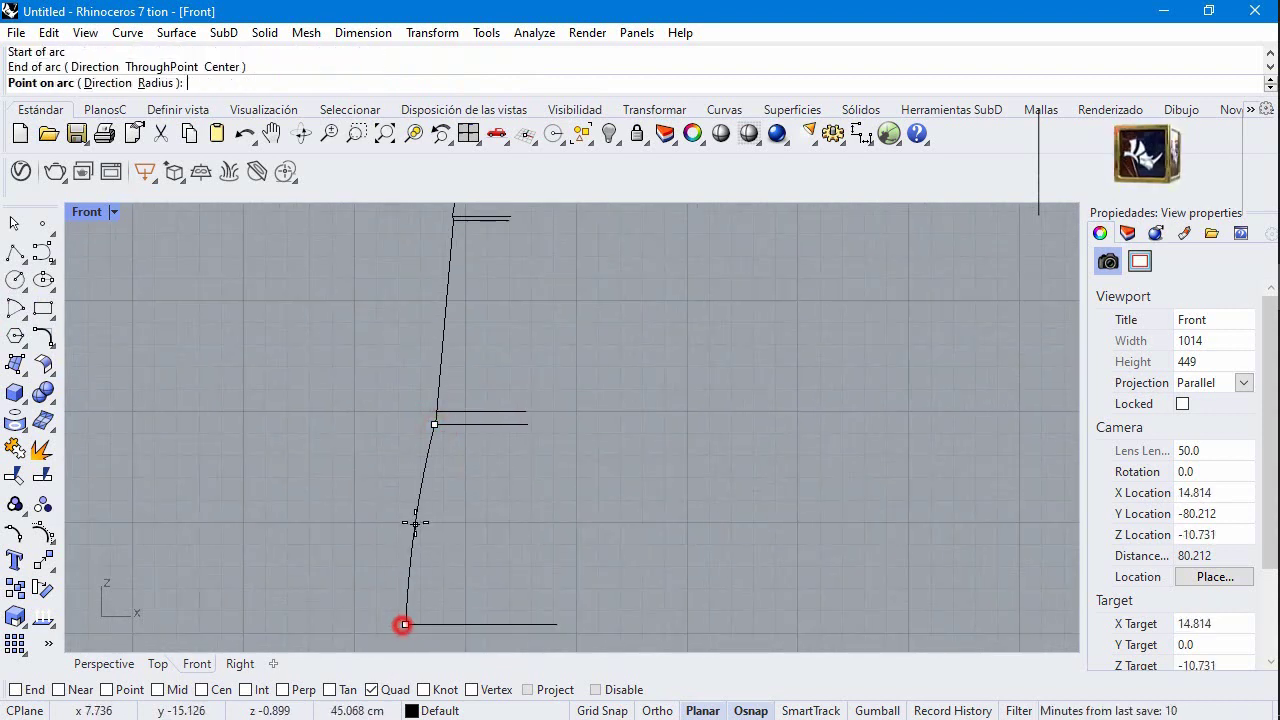
pyautogui.click(409, 514)
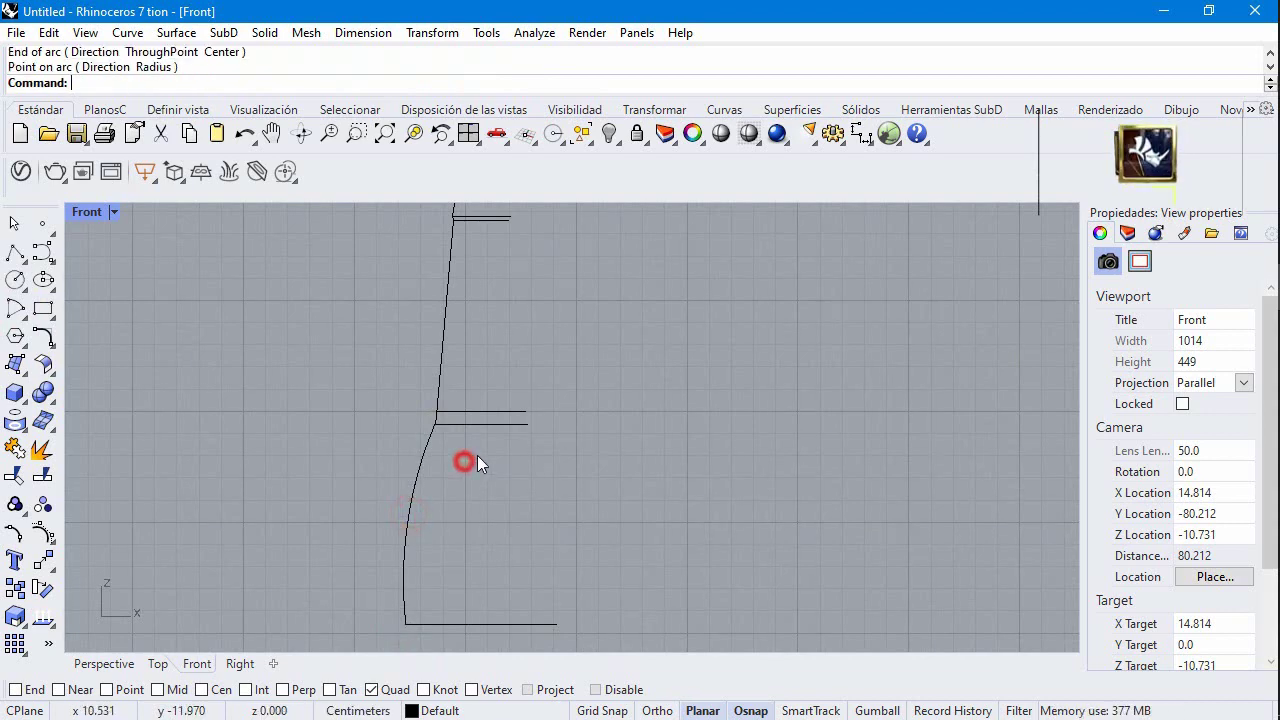
# Step: Move the four bottom circles together 4 cm straight down in the Front view
pyautogui.scroll(-3, 477, 455)
pyautogui.scroll(-2, 503, 513)
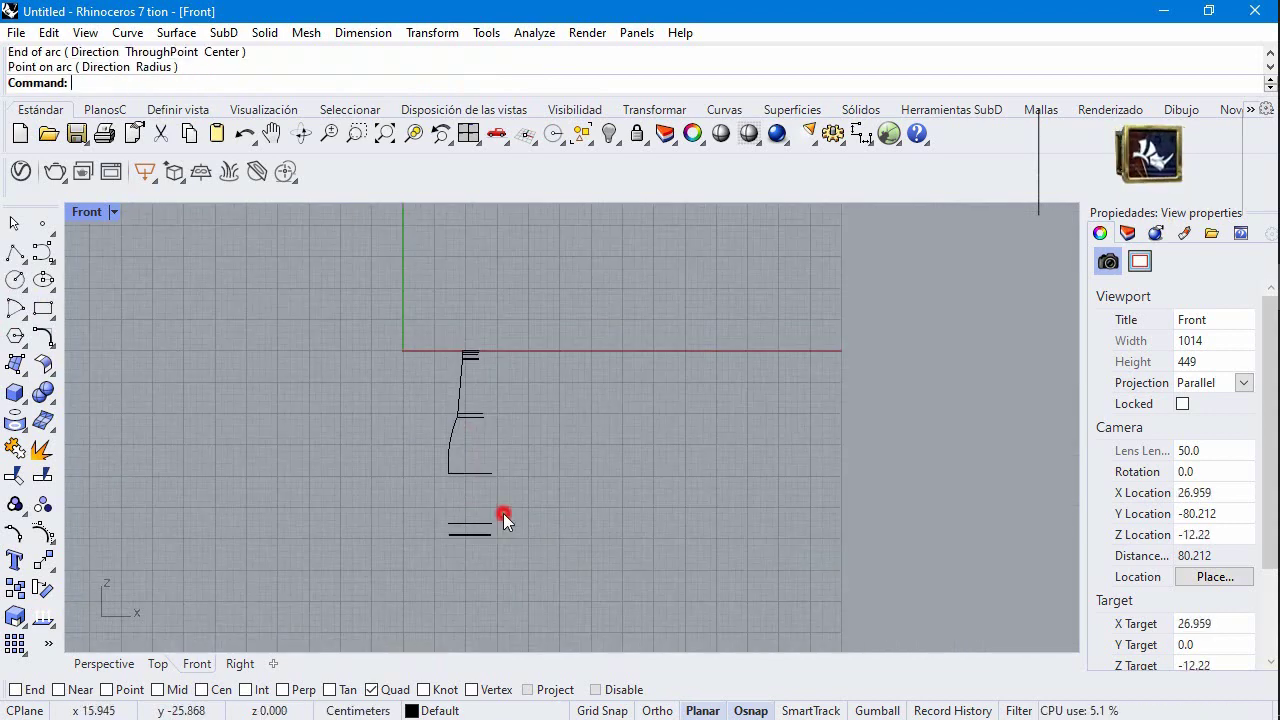
pyautogui.moveTo(503, 513); pyautogui.dragTo(443, 560)
pyautogui.click(44, 560)
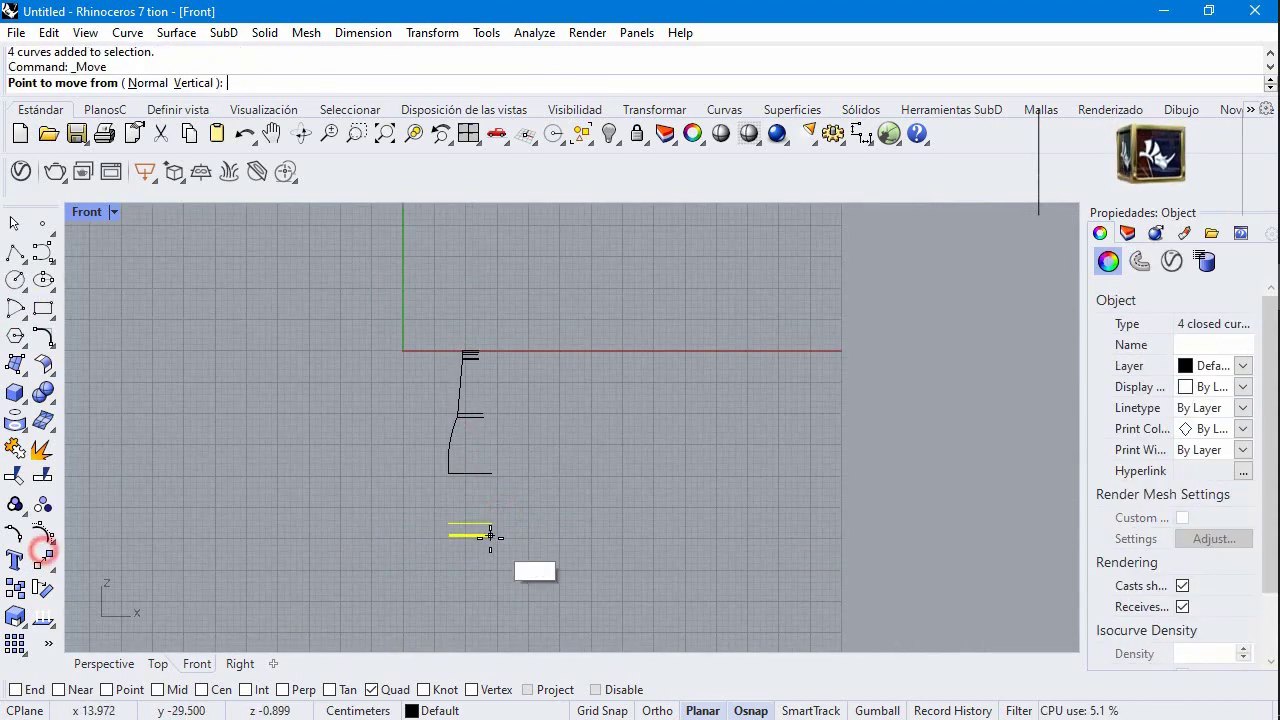
pyautogui.click(477, 533)
pyautogui.write('23')
pyautogui.press('Return')
pyautogui.press('F8')
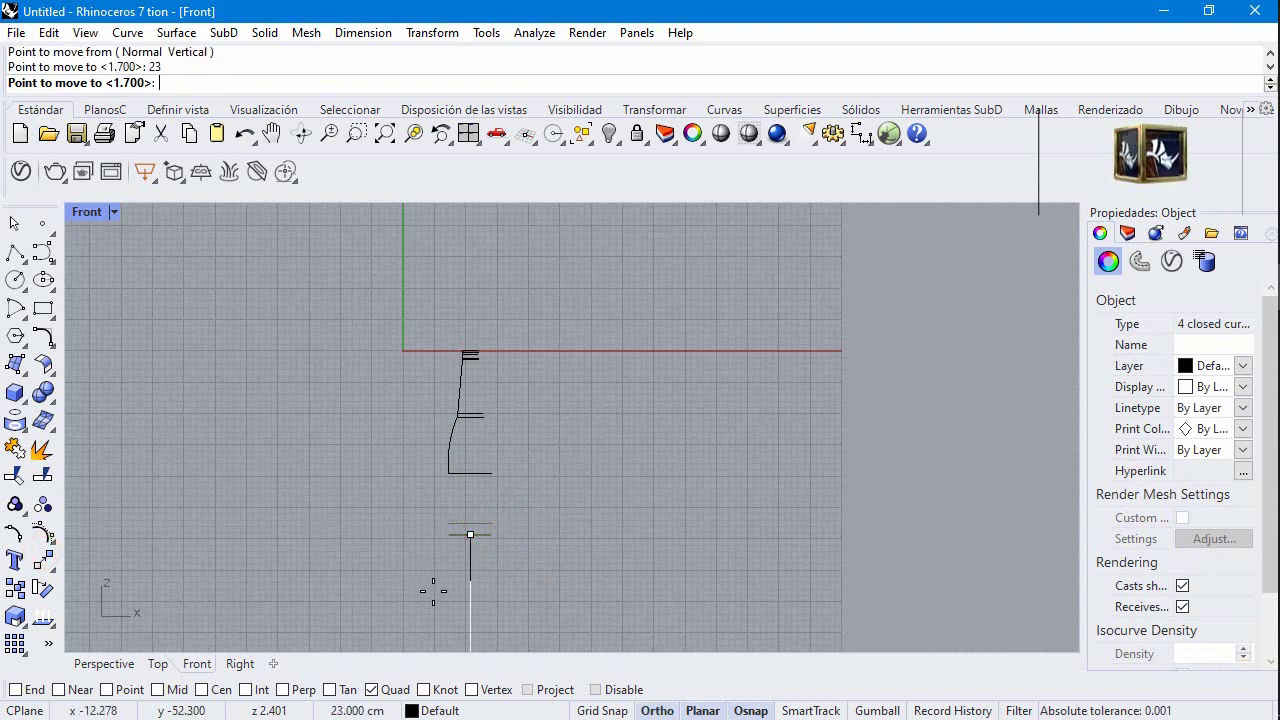
pyautogui.write('2')
pyautogui.press('Return')
pyautogui.write('3')
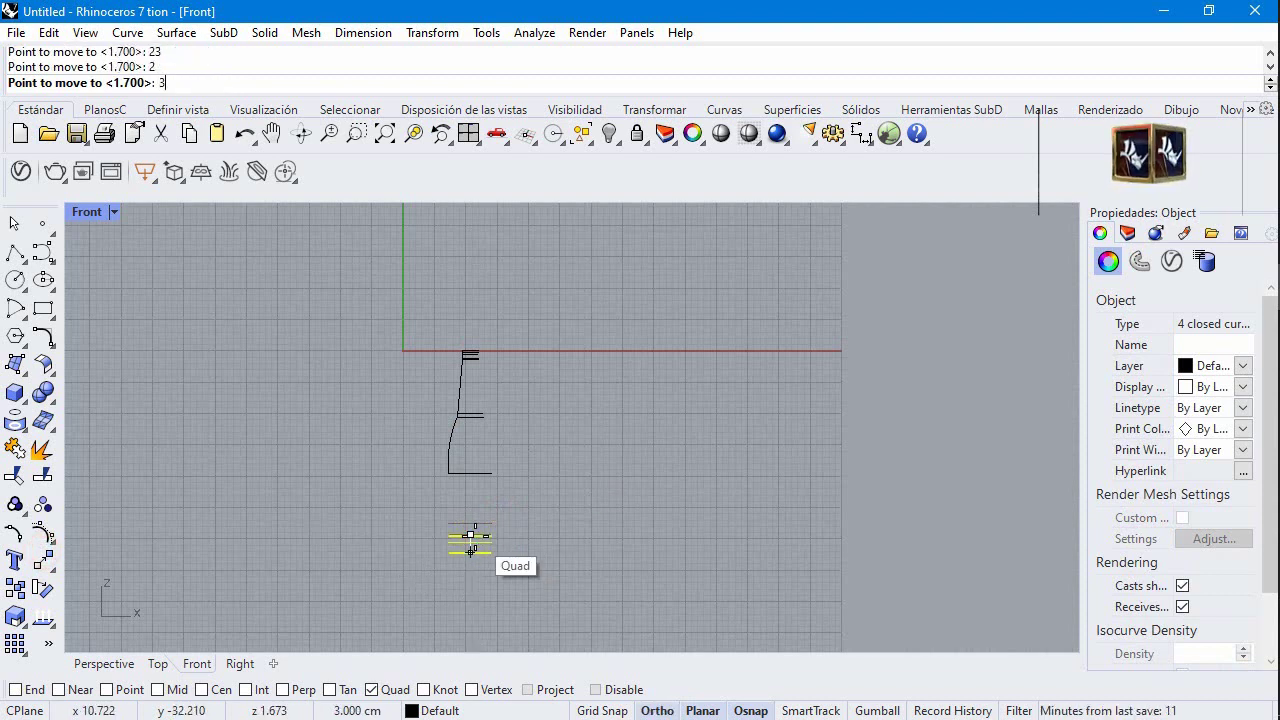
pyautogui.press('F8')
pyautogui.write('4')
pyautogui.press('Return')
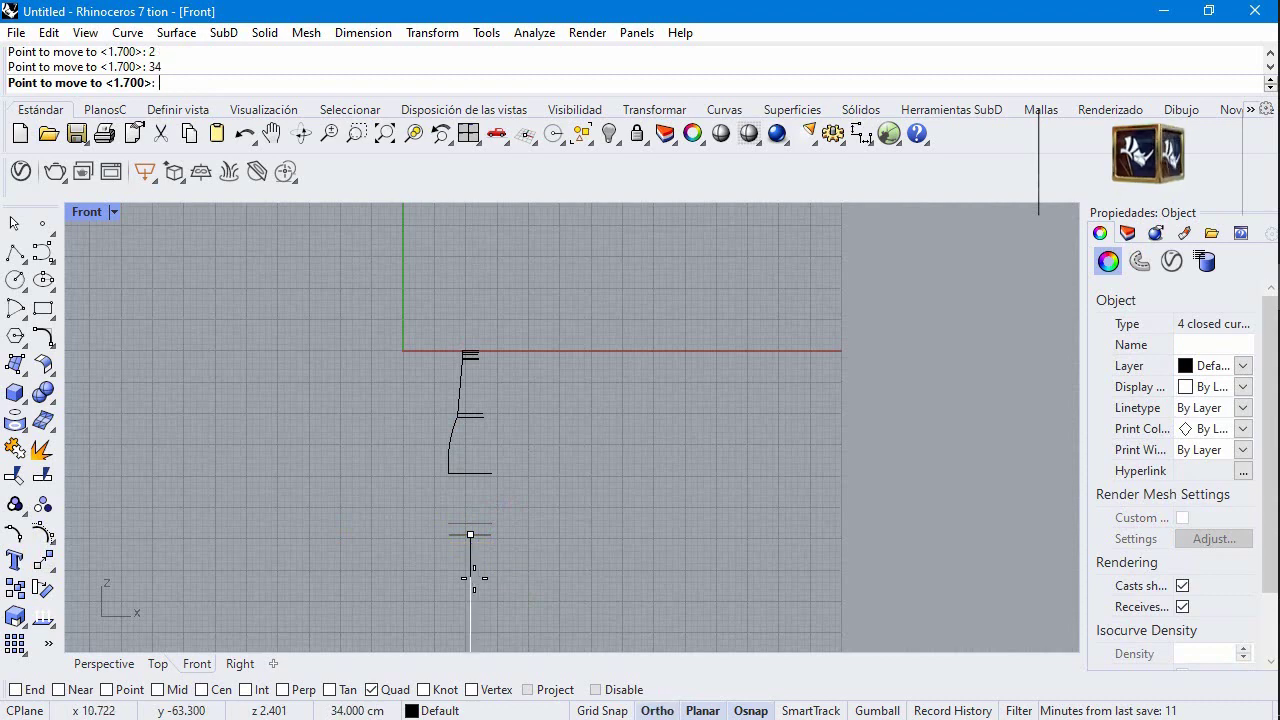
pyautogui.scroll(-5, 471, 585)
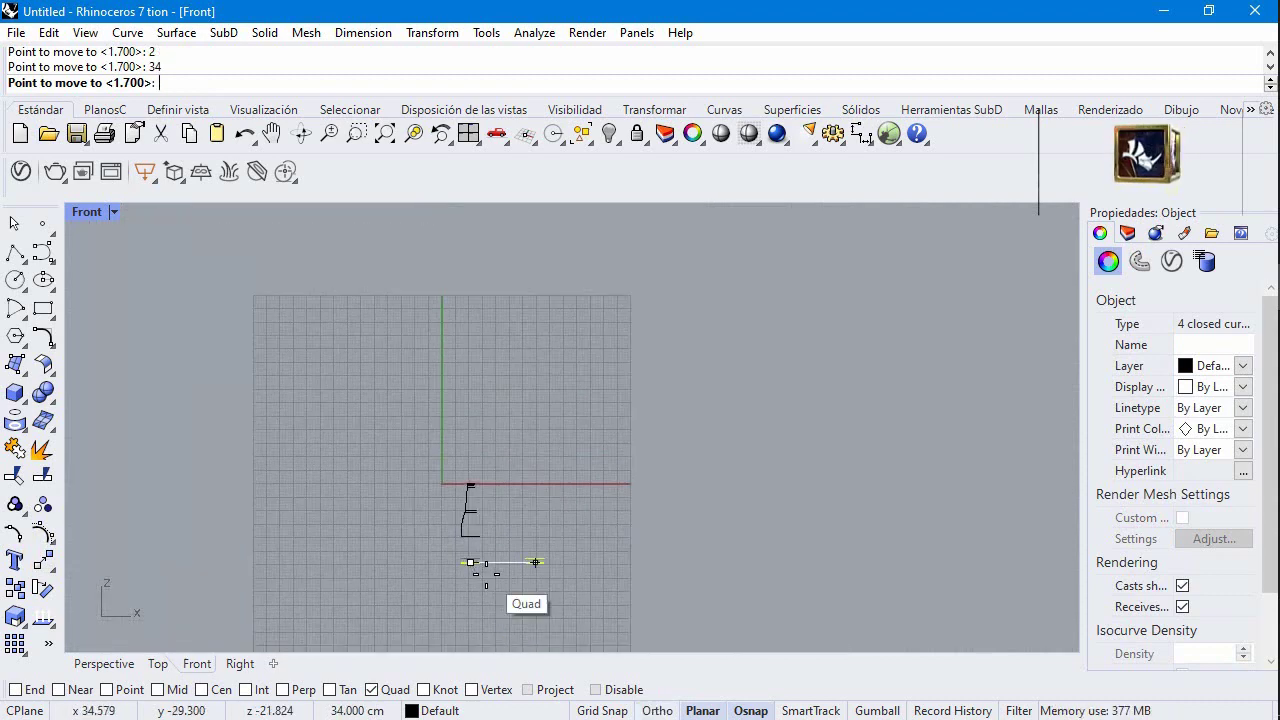
pyautogui.write('4')
pyautogui.press('Return')
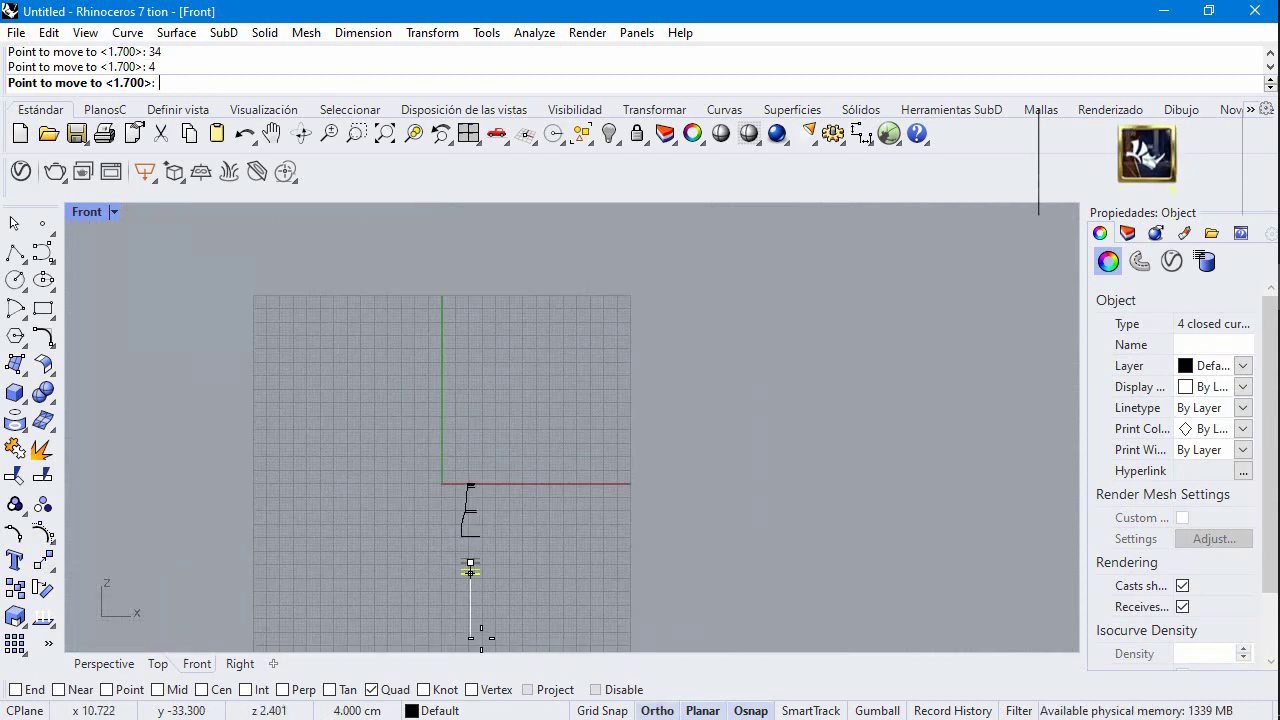
pyautogui.click(481, 640)
pyautogui.scroll(5, 475, 571)
pyautogui.press('Escape')
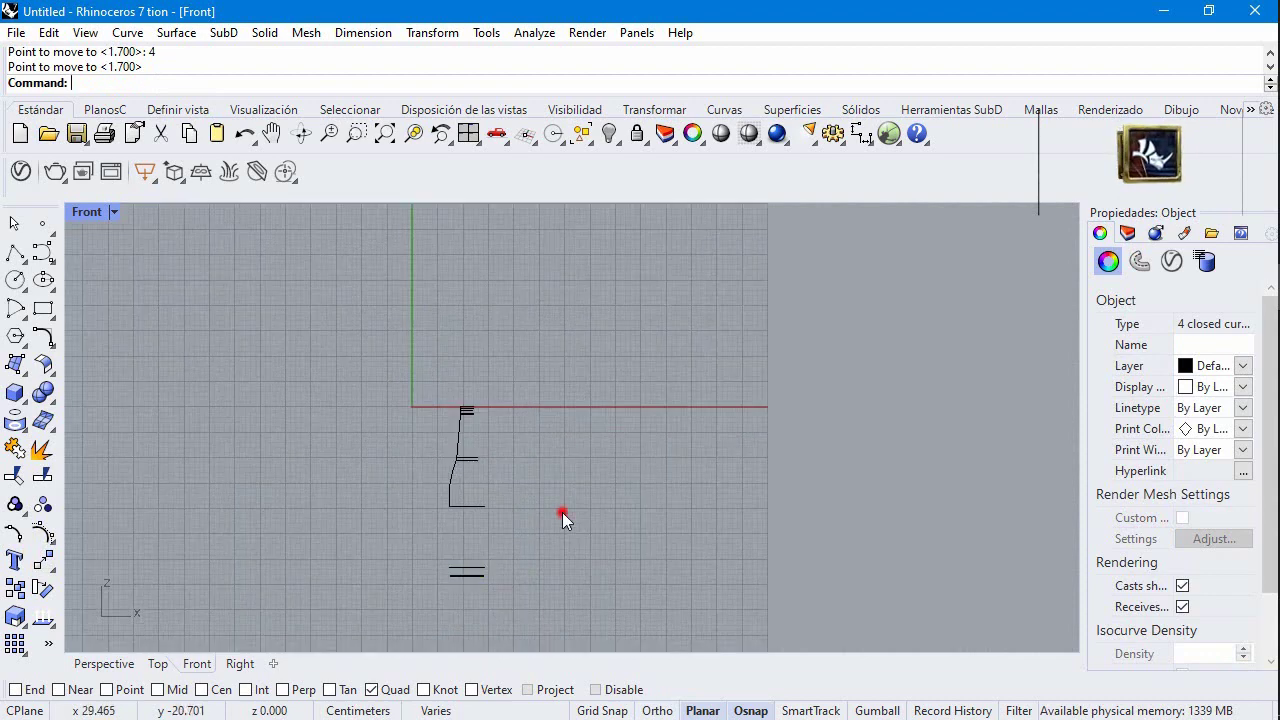
# Step: Draw a vertical line joining the left quadrants of the upper and lower 6.8 cm circles
pyautogui.click(15, 252)
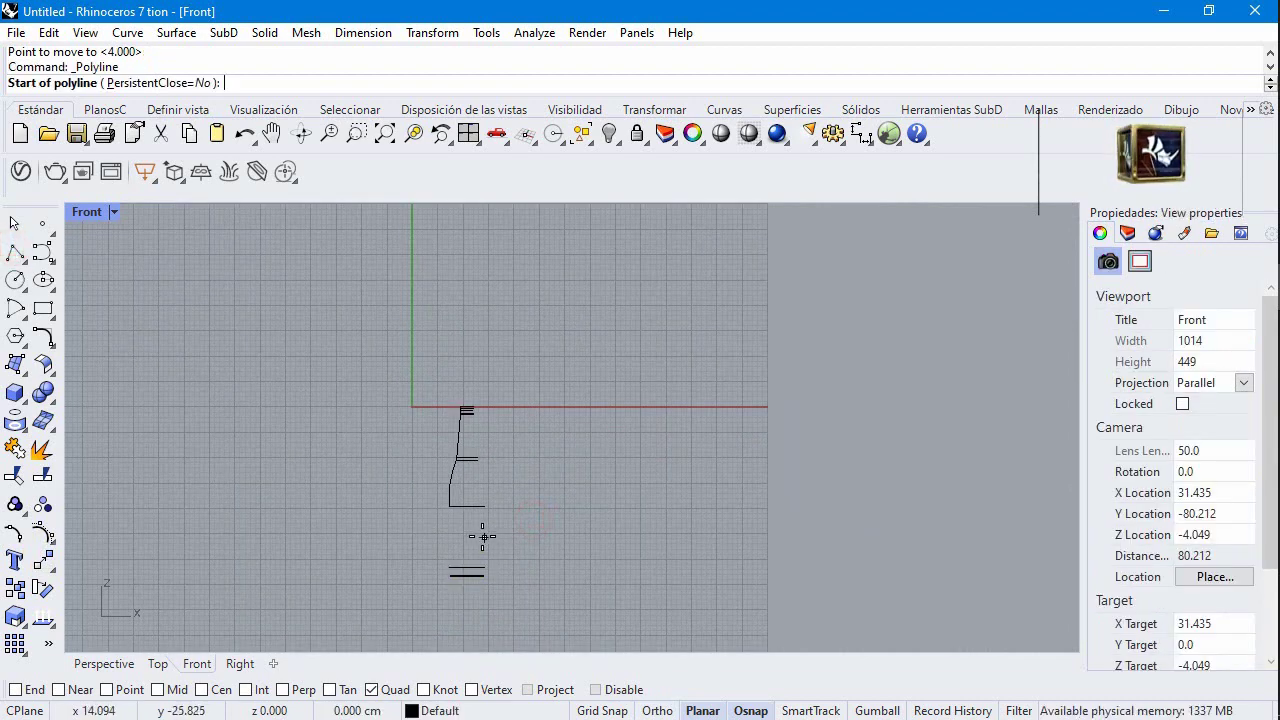
pyautogui.click(450, 507)
pyautogui.scroll(4, 449, 514)
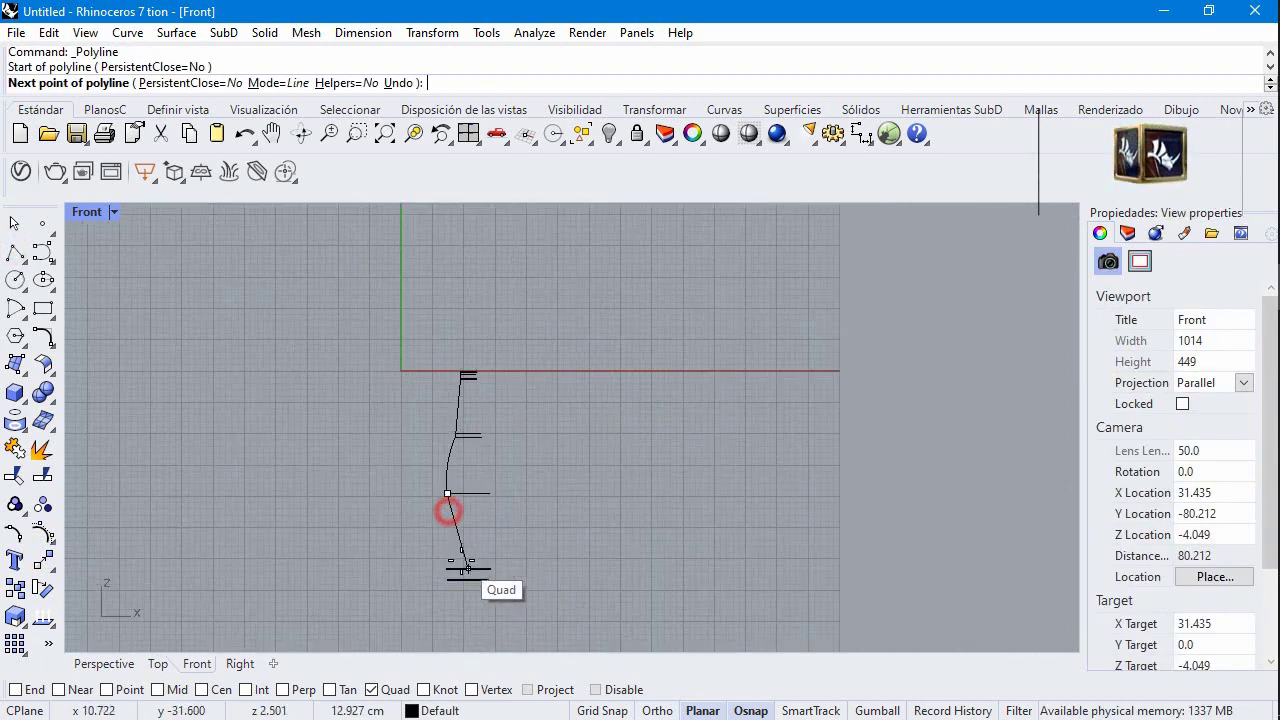
pyautogui.click(426, 569)
pyautogui.press('Return')
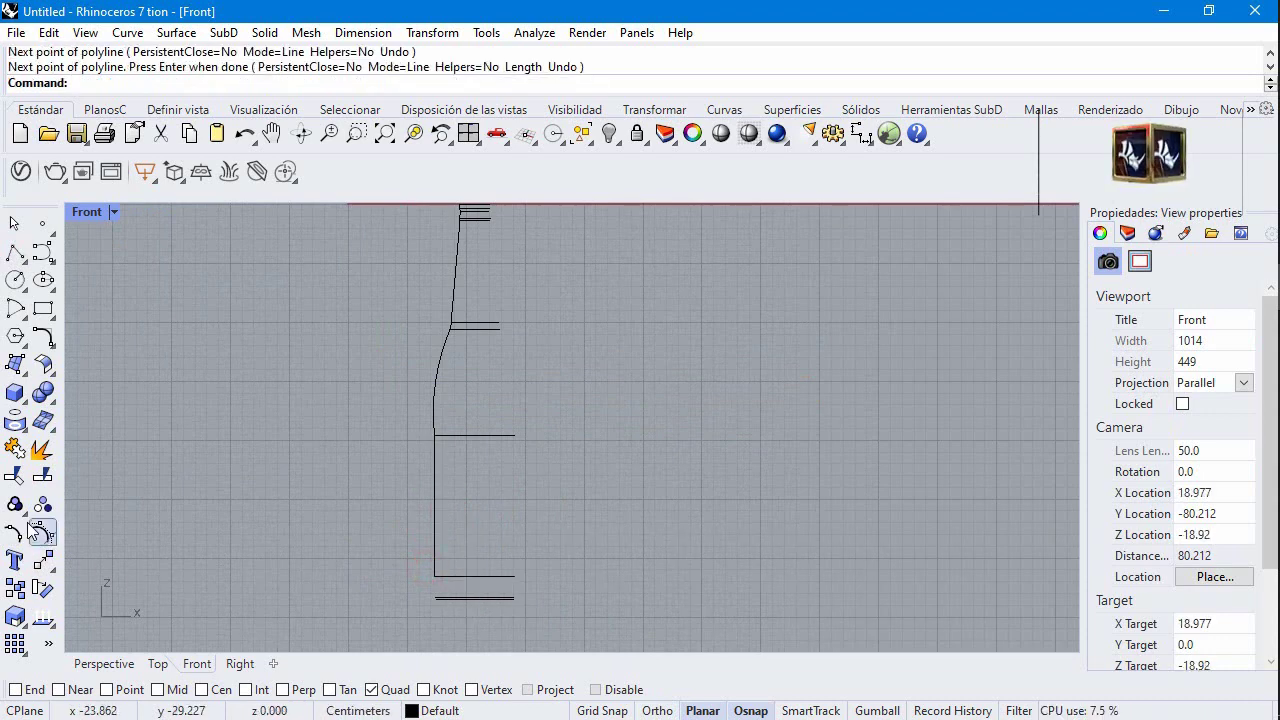
# Step: Draw an arc from the lower 6.8 cm circle's left quadrant to the lowest circle's, passing through the 6.6 cm circle's left quadrant
pyautogui.click(15, 337)
pyautogui.click(70, 313)
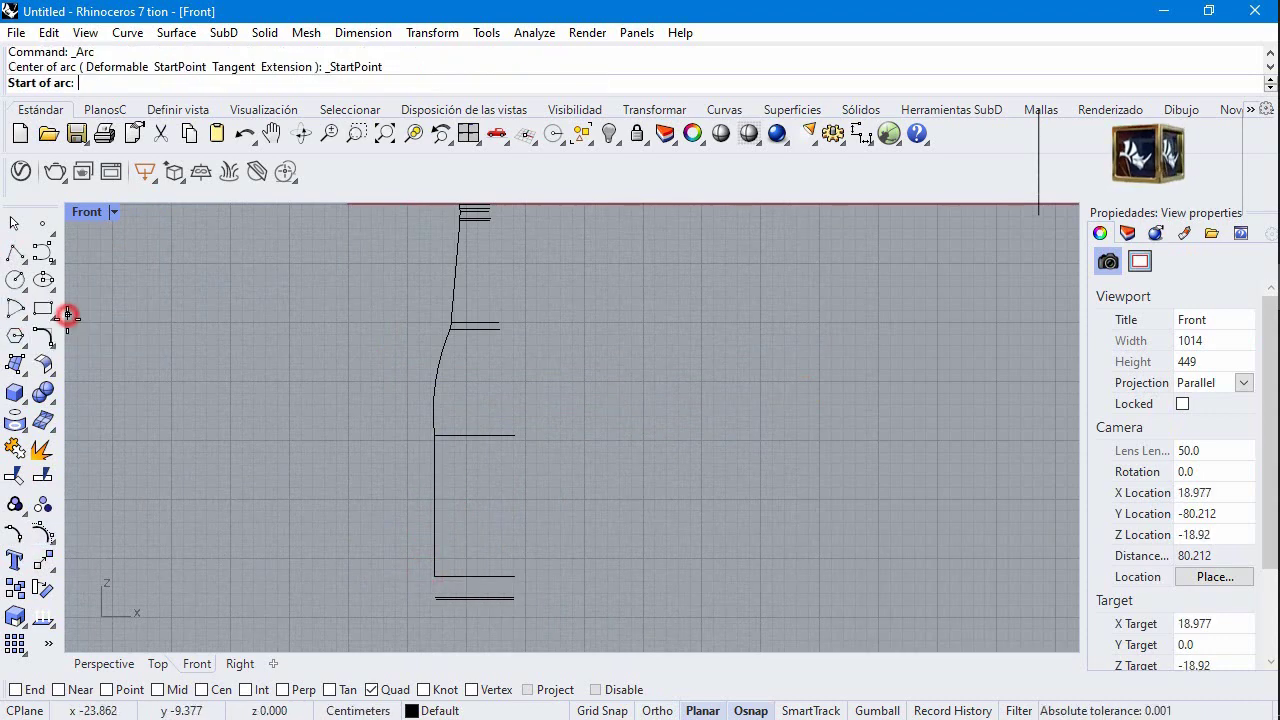
pyautogui.scroll(5, 434, 585)
pyautogui.click(441, 523)
pyautogui.click(440, 613)
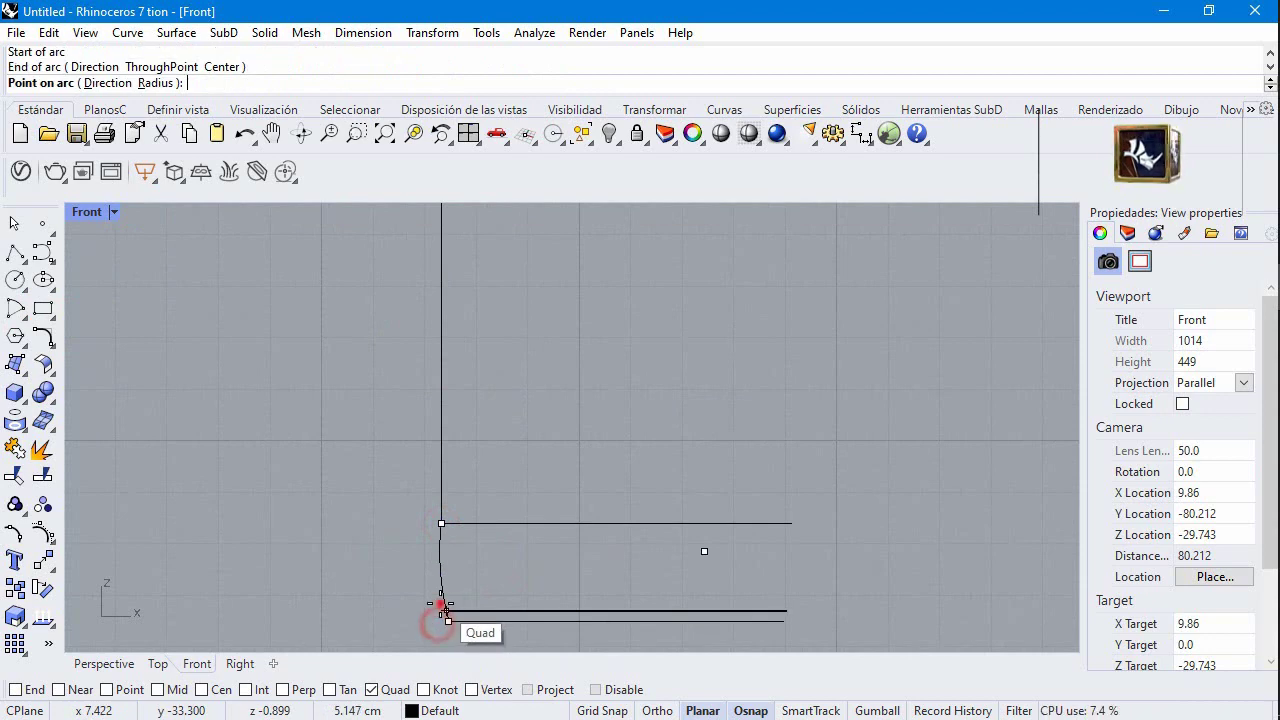
pyautogui.click(440, 603)
pyautogui.scroll(-6, 571, 552)
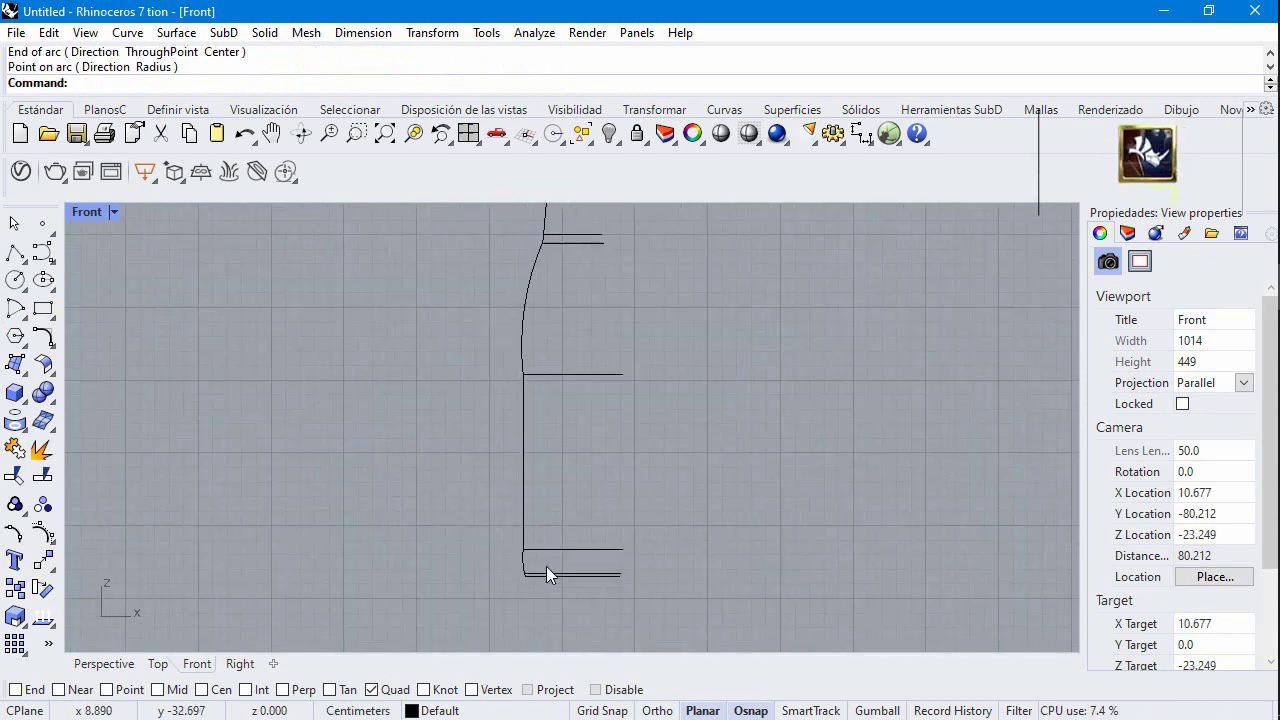
pyautogui.scroll(-3, 540, 520)
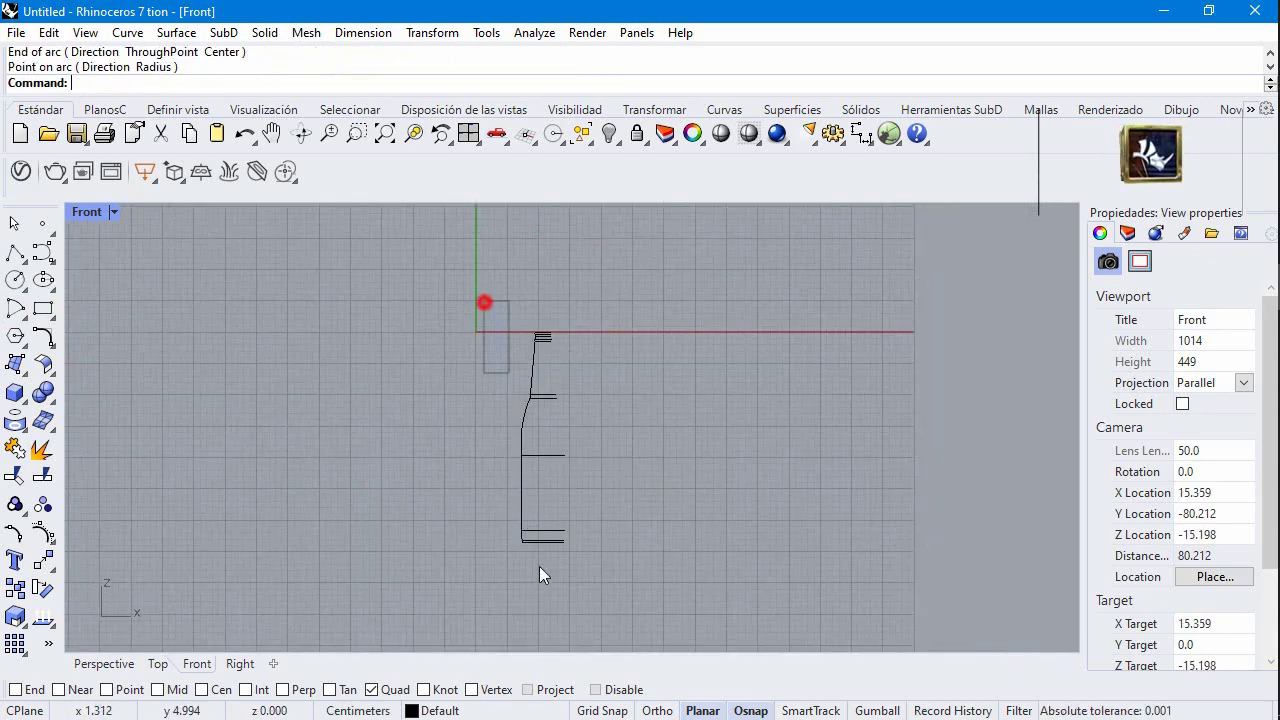
# Step: Join the nine arcs and lines of the bottle's side profile into a single curve
pyautogui.moveTo(539, 566); pyautogui.dragTo(543, 591)
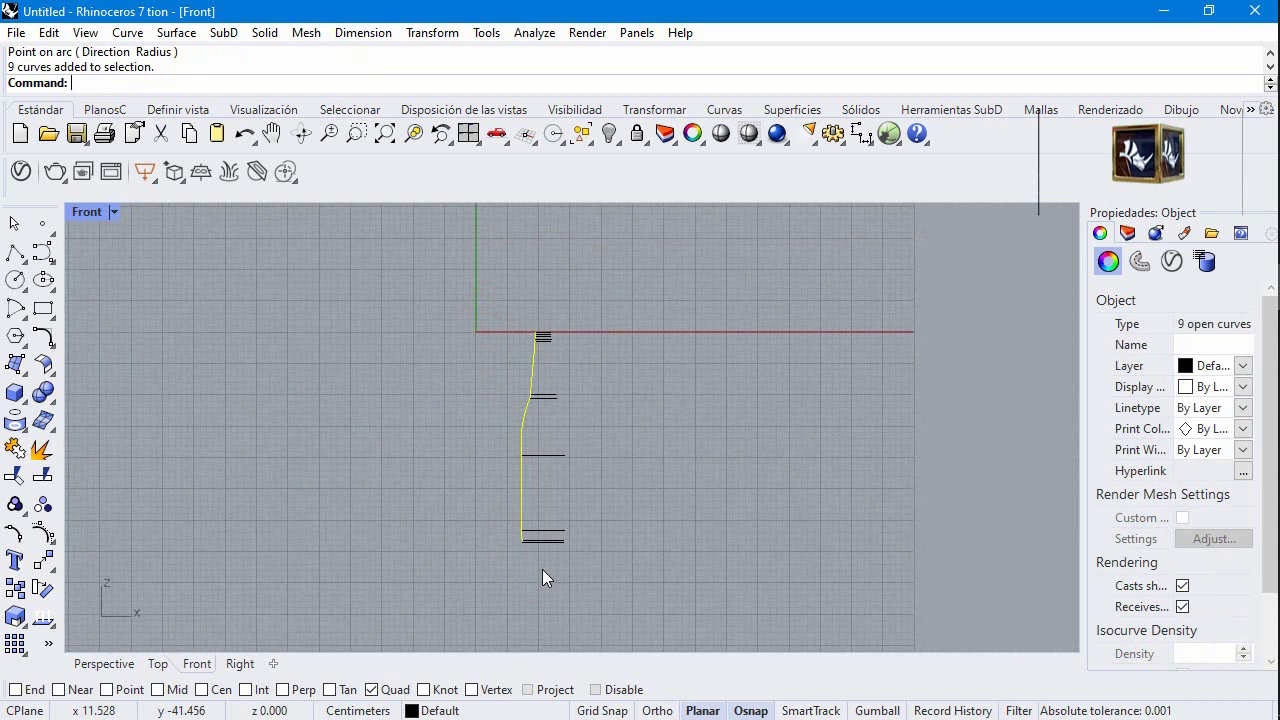
pyautogui.click(14, 451)
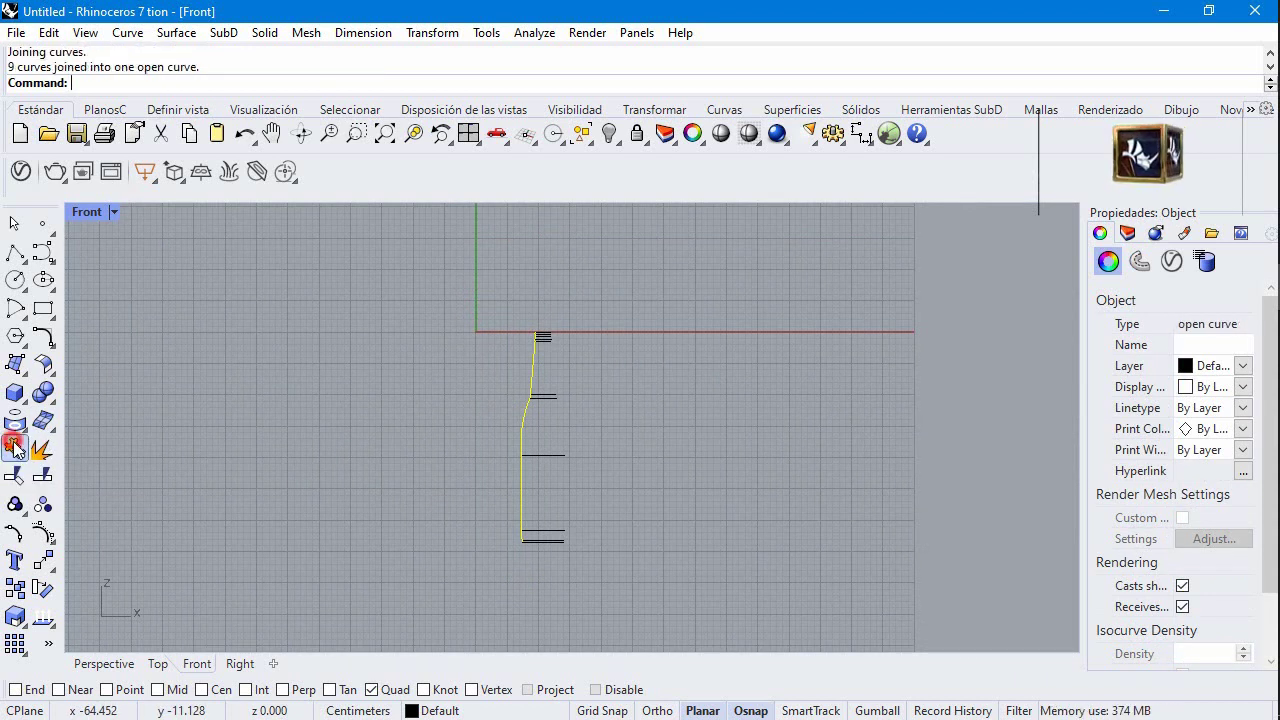
pyautogui.click(486, 370)
# Step: Offset the joined side profile 0.15 cm toward the inside of the bottle
pyautogui.scroll(3, 530, 365)
pyautogui.click(524, 368)
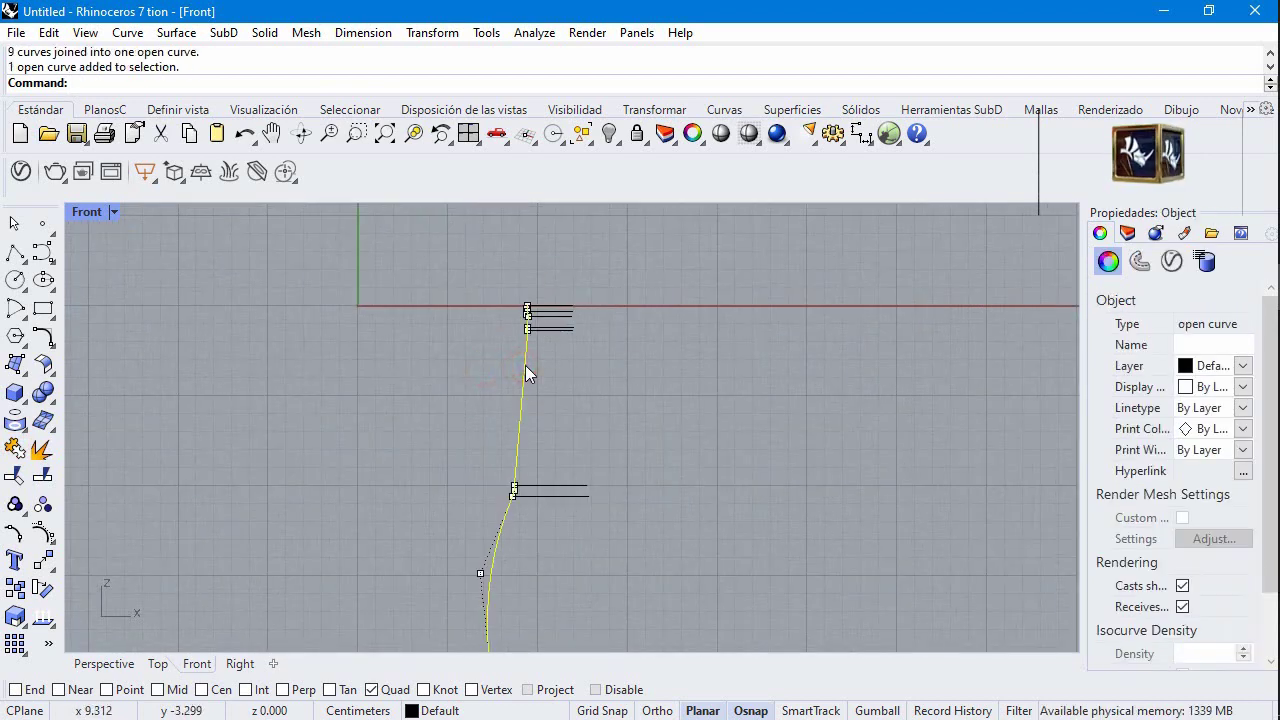
pyautogui.click(46, 342)
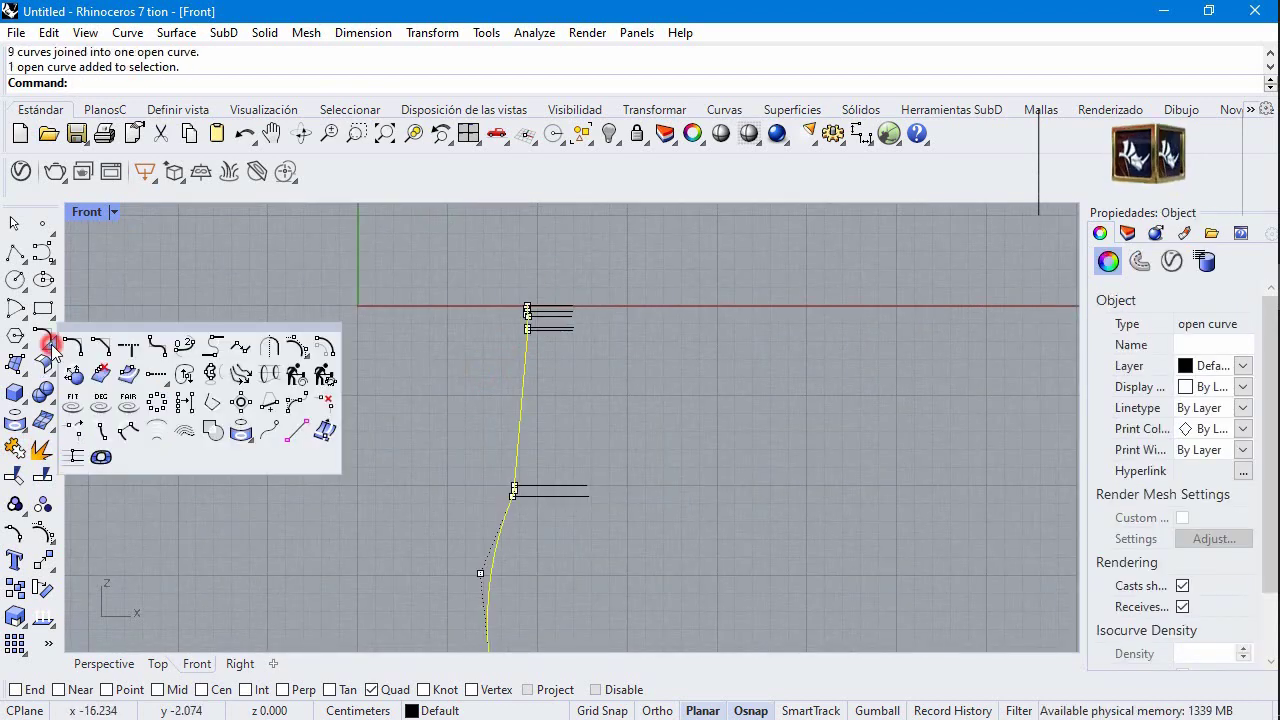
pyautogui.click(318, 348)
pyautogui.click(133, 83)
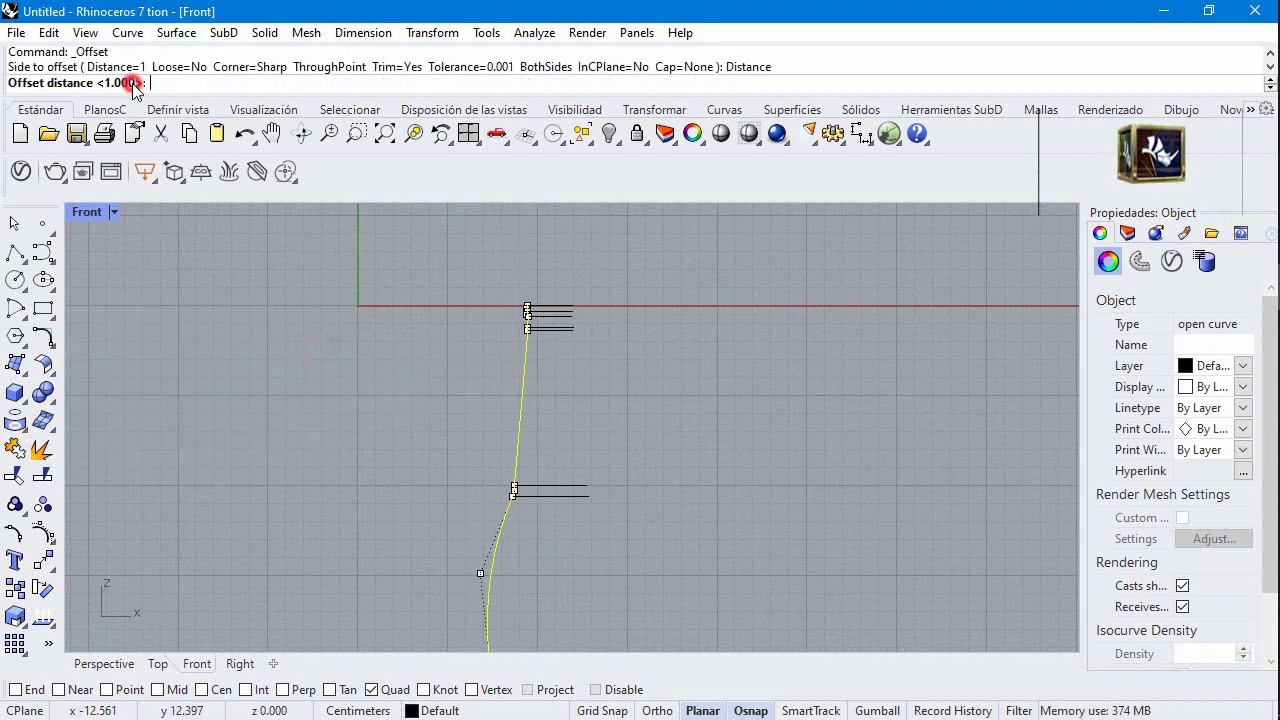
pyautogui.press('Return')
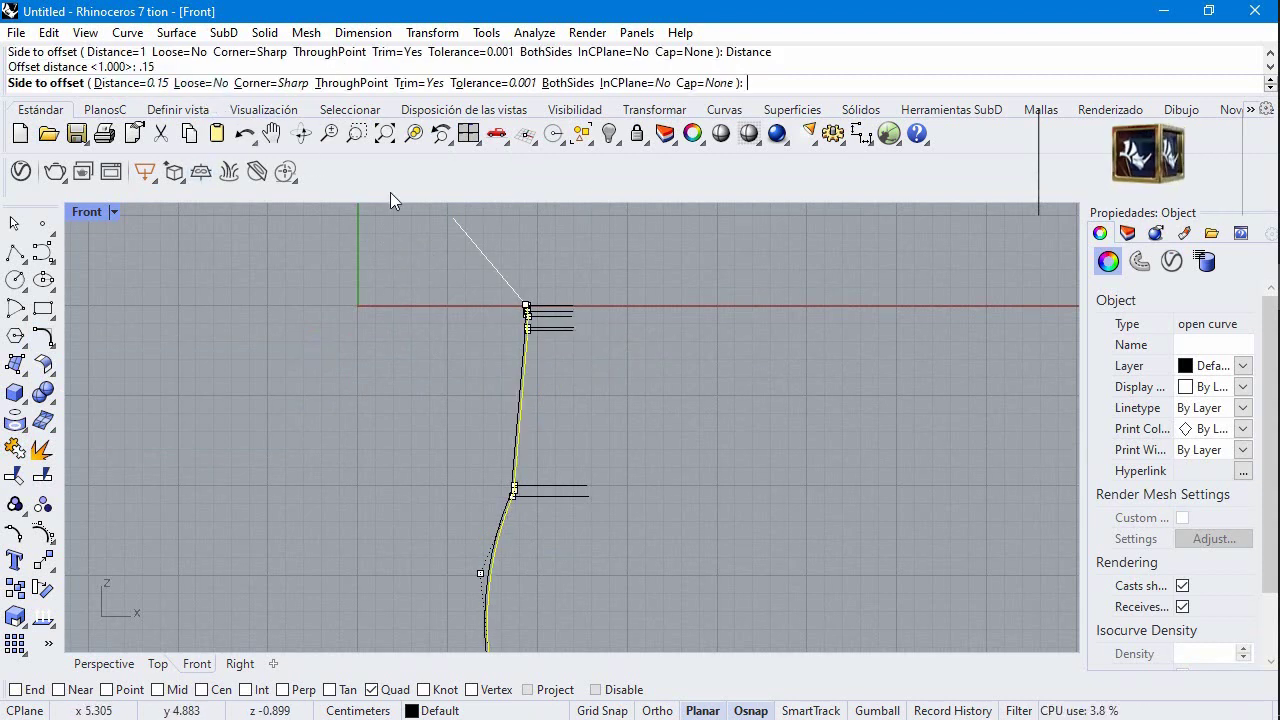
pyautogui.click(680, 318)
pyautogui.click(614, 377)
# Step: Explode the inner offset curve into separate segments
pyautogui.scroll(3, 545, 355)
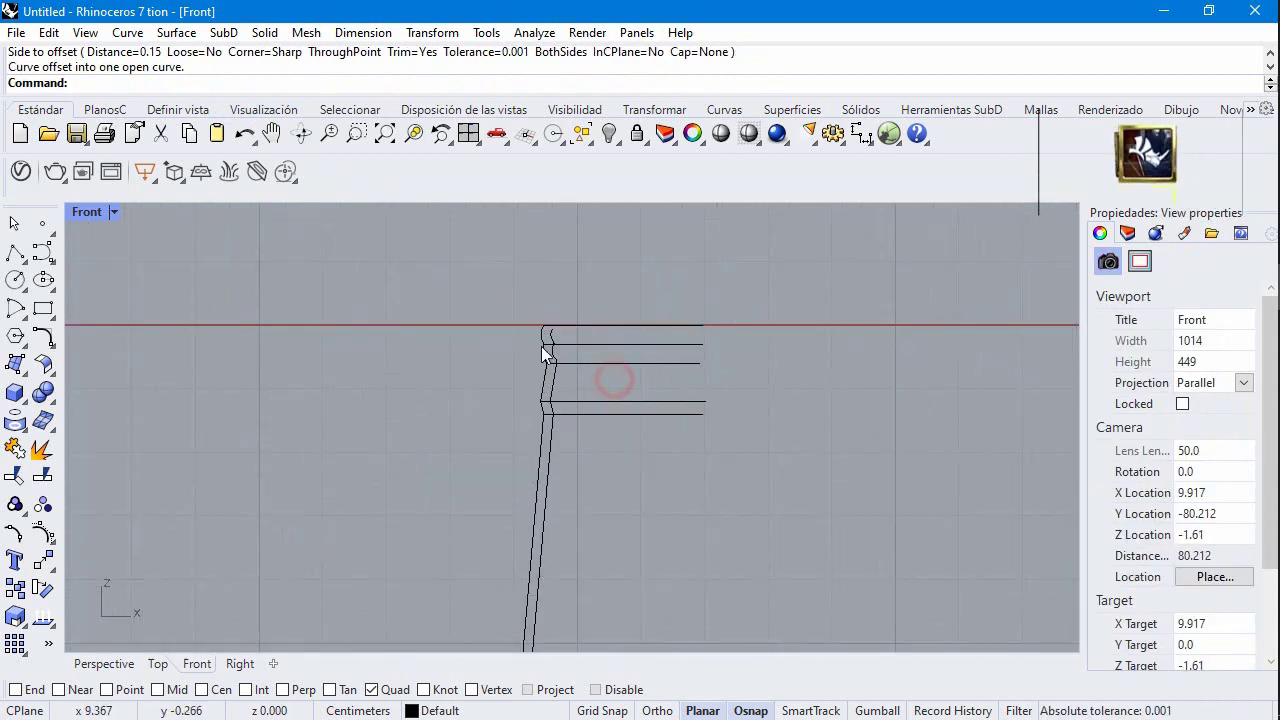
pyautogui.click(556, 371)
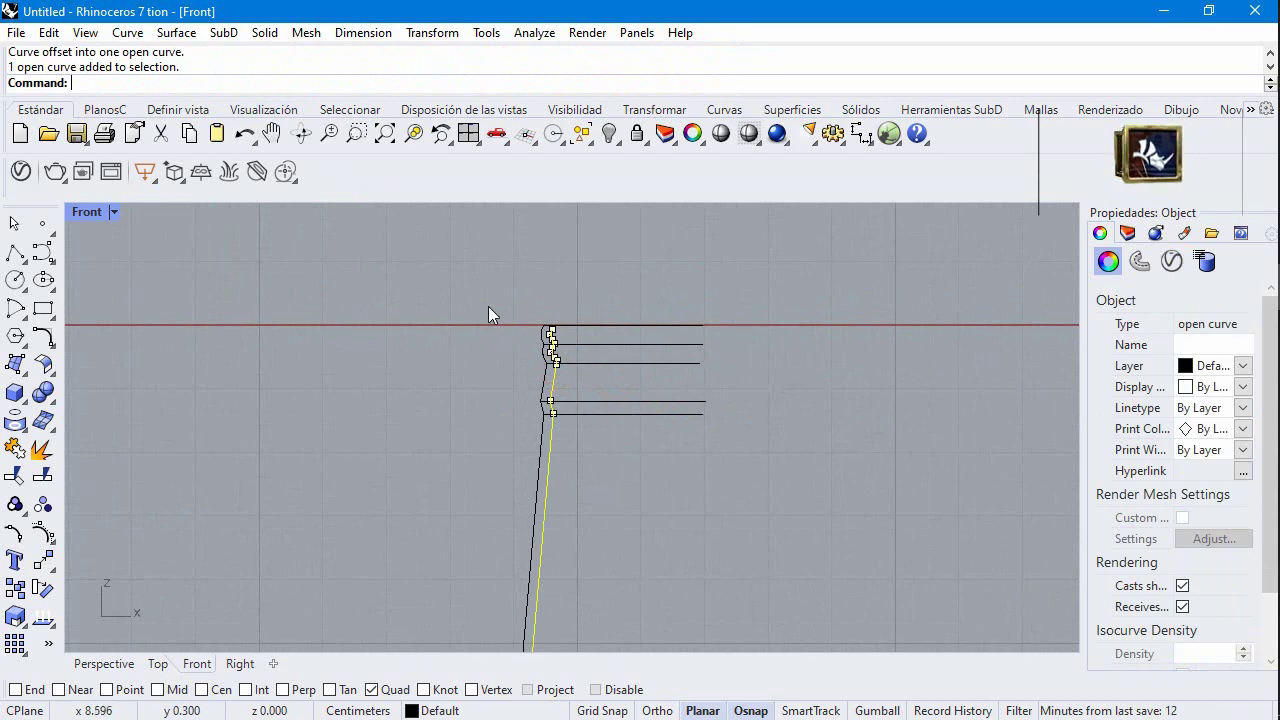
pyautogui.click(47, 452)
pyautogui.click(580, 428)
# Step: Delete the inner offset segments at the bottle's mouth, above the start of the long neck line
pyautogui.click(553, 390)
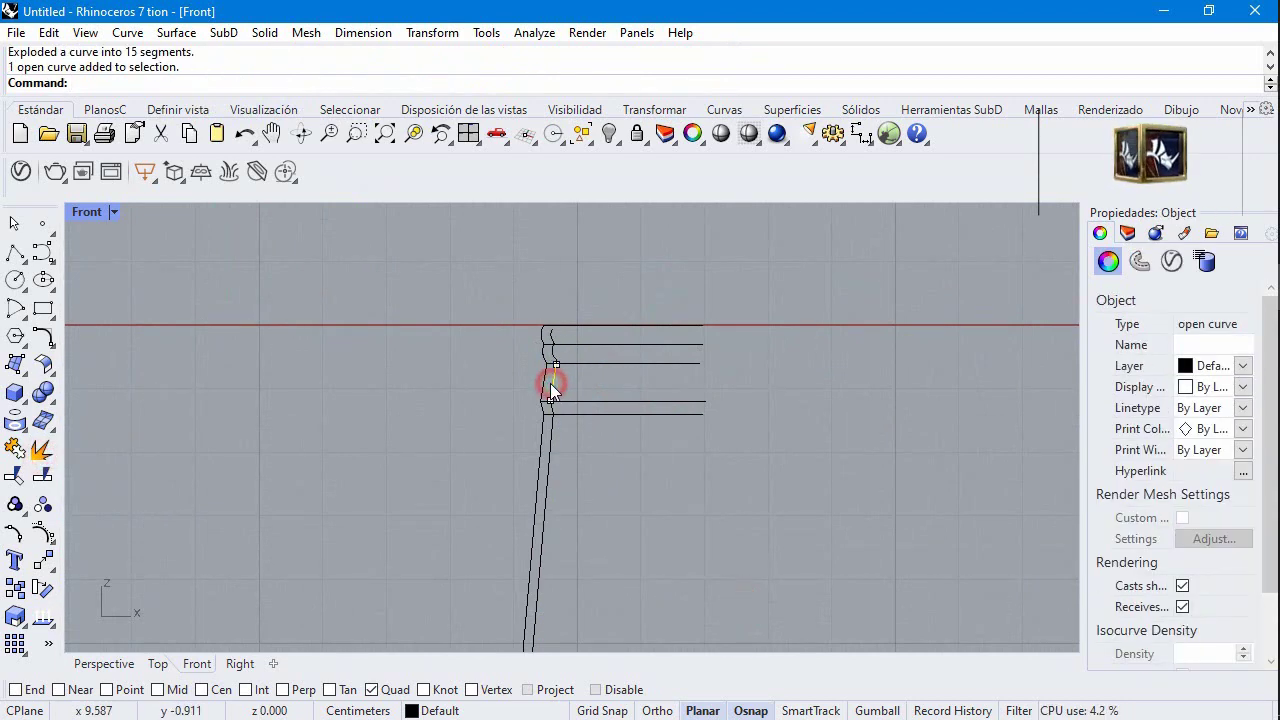
pyautogui.press('Delete')
pyautogui.scroll(2, 557, 408)
pyautogui.click(545, 405)
pyautogui.press('Delete')
pyautogui.click(551, 330)
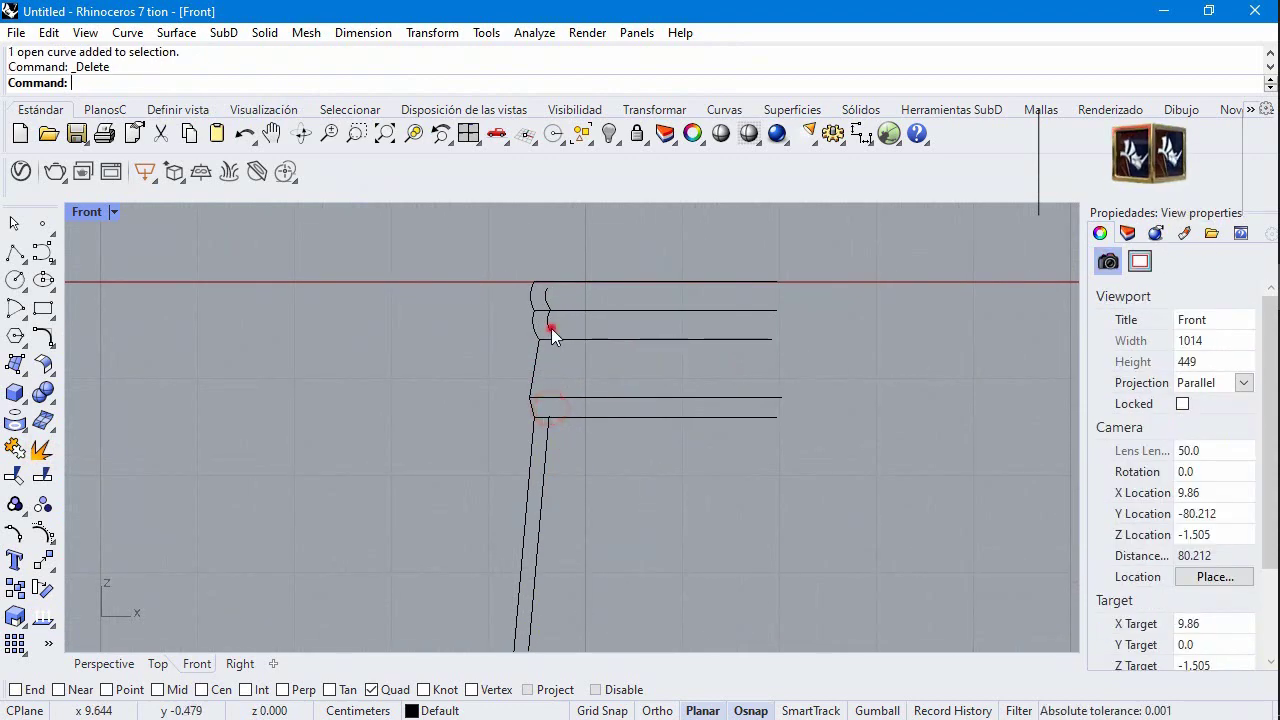
pyautogui.click(552, 326)
pyautogui.moveTo(543, 260); pyautogui.dragTo(580, 362)
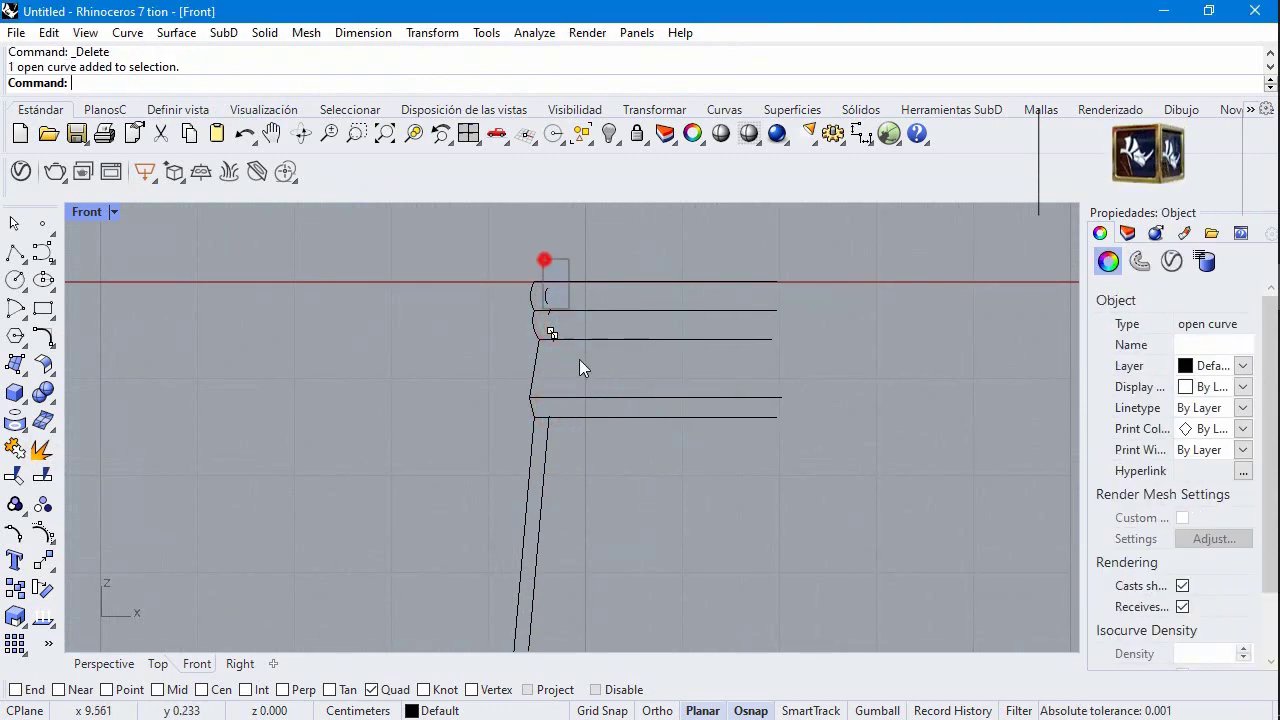
pyautogui.press('Delete')
# Step: Draw a vertical line from the inner neck line's upper end to the mouth's top level, using End snap and SmartTrack
pyautogui.click(548, 446)
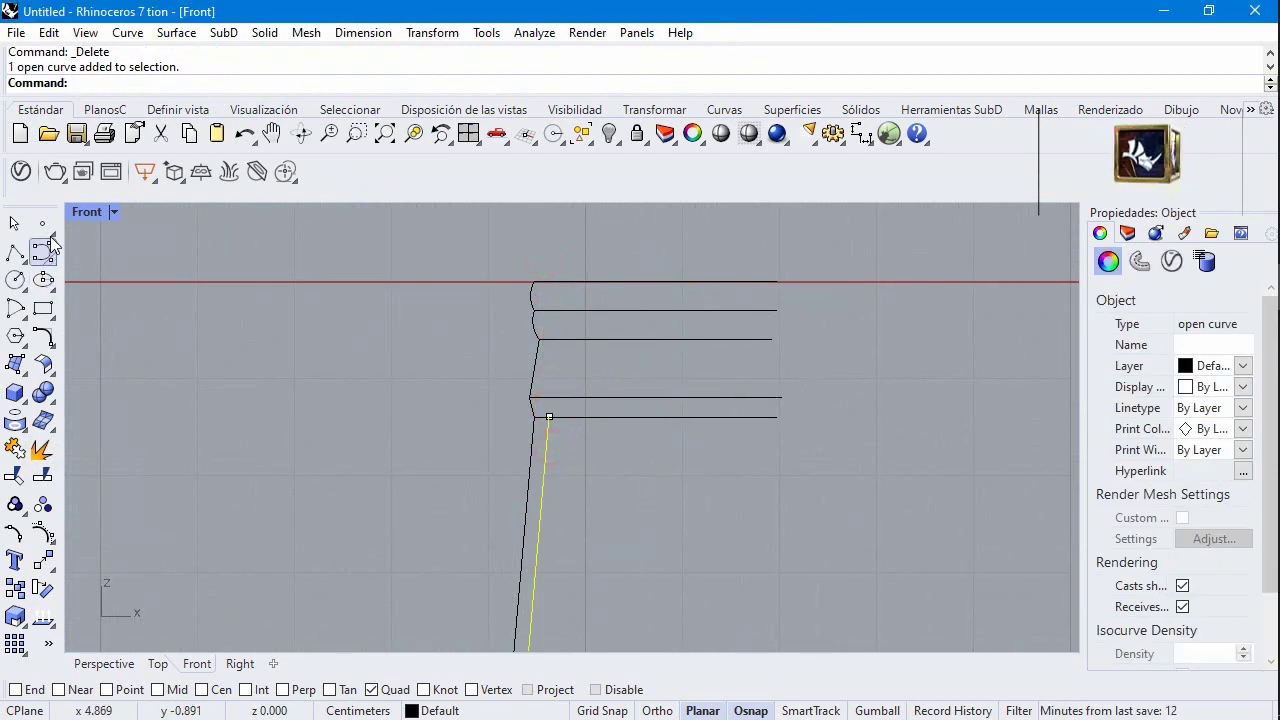
pyautogui.click(15, 253)
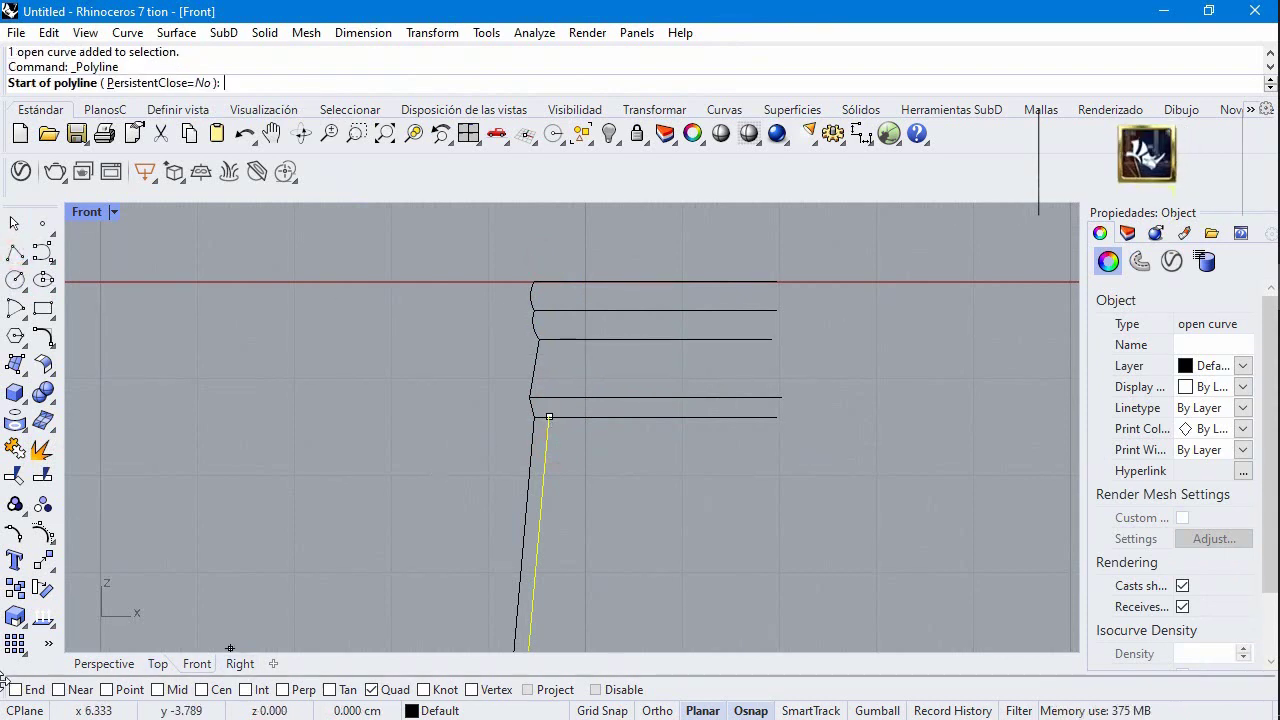
pyautogui.click(13, 689)
pyautogui.click(549, 417)
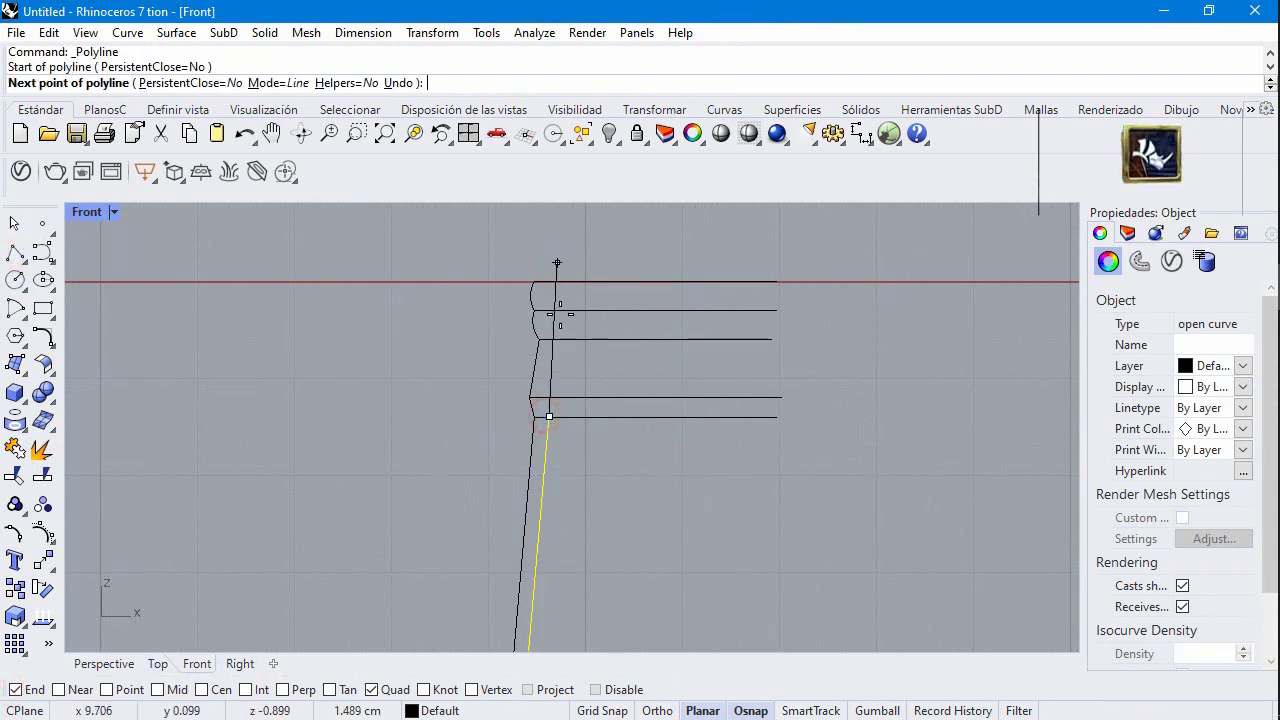
pyautogui.click(810, 710)
pyautogui.scroll(4, 533, 280)
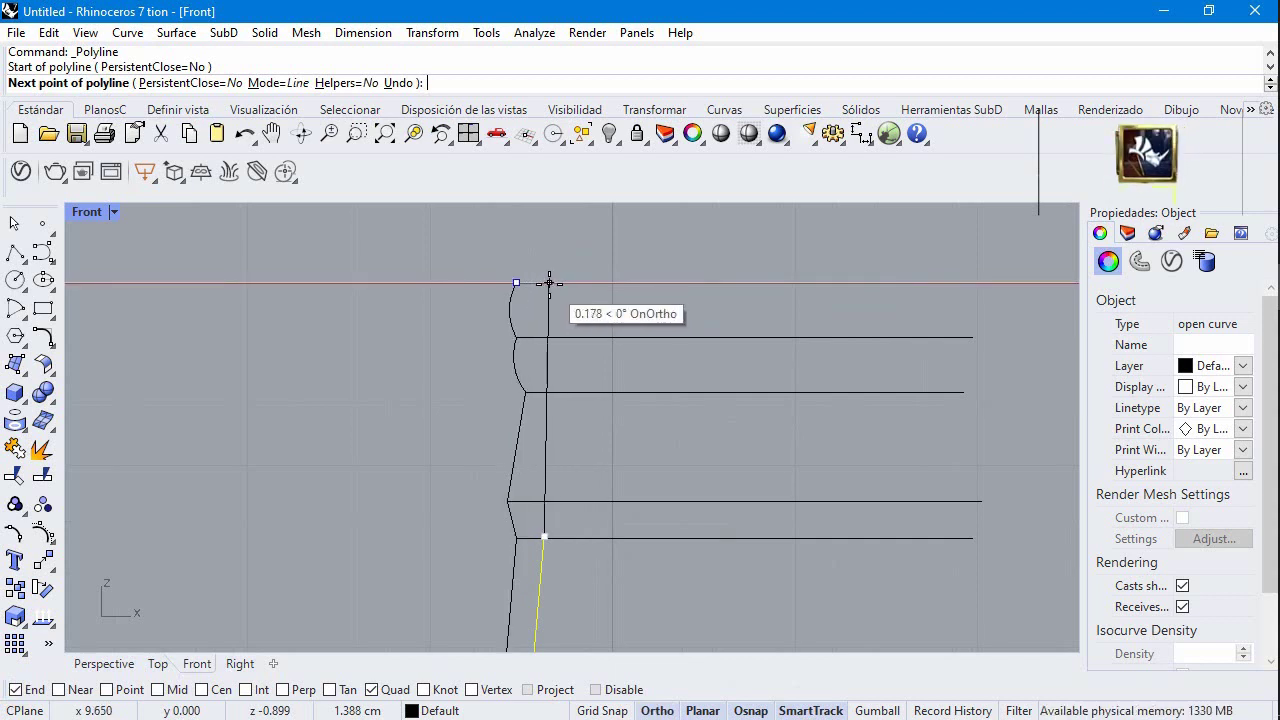
pyautogui.click(546, 283)
pyautogui.rightClick(546, 296)
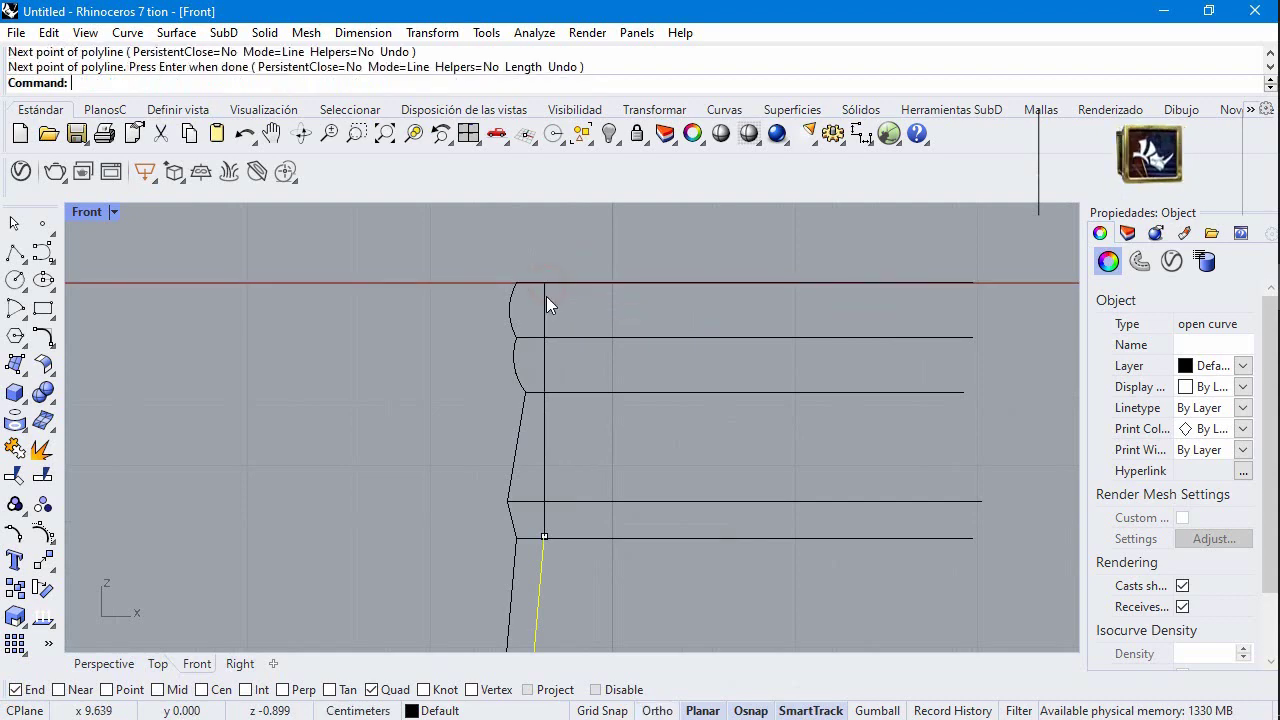
# Step: Join the new vertical line with the remaining inner offset segments below it into one curve
pyautogui.click(547, 297)
pyautogui.scroll(-3, 549, 298)
pyautogui.keyDown('shift'); pyautogui.click(552, 374); pyautogui.keyUp('shift')
pyautogui.scroll(-3, 558, 362)
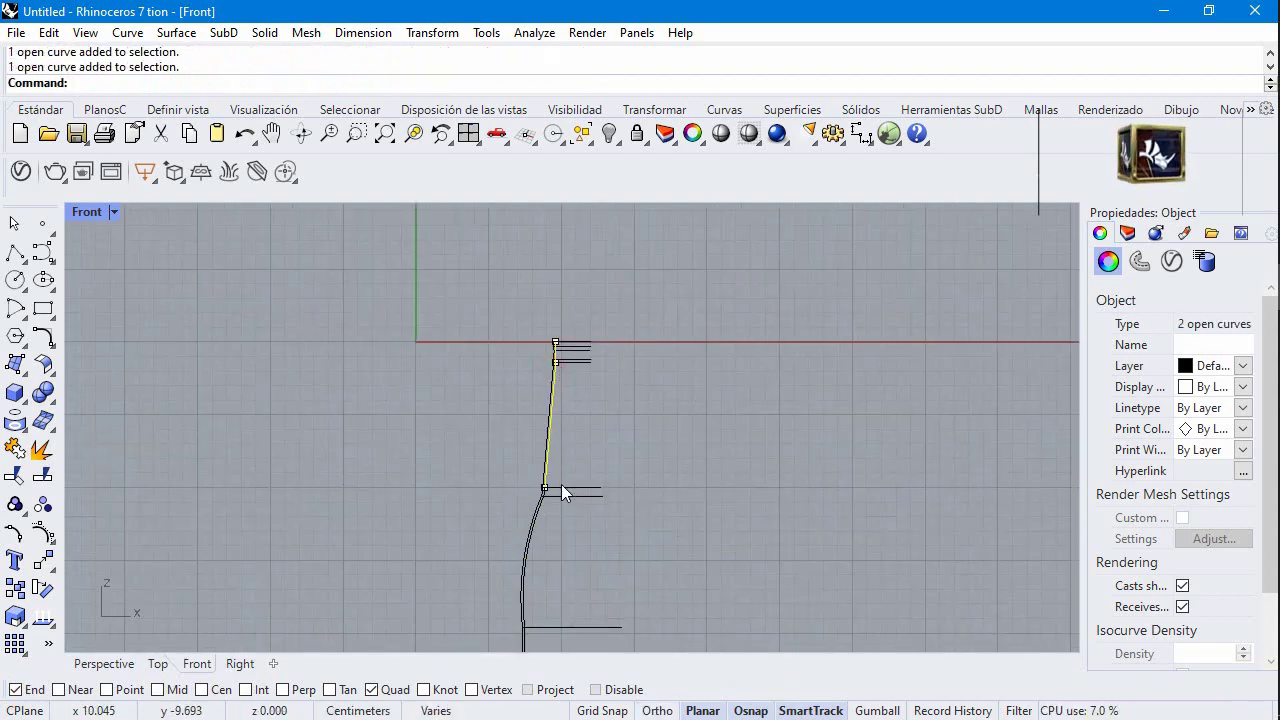
pyautogui.scroll(3, 561, 484)
pyautogui.scroll(3, 520, 491)
pyautogui.keyDown('shift'); pyautogui.click(497, 427); pyautogui.keyUp('shift')
pyautogui.click(38, 441)
# Step: Examine the inner and outer profile curves along the bottle, selecting them to check their continuity
pyautogui.scroll(5, 539, 493)
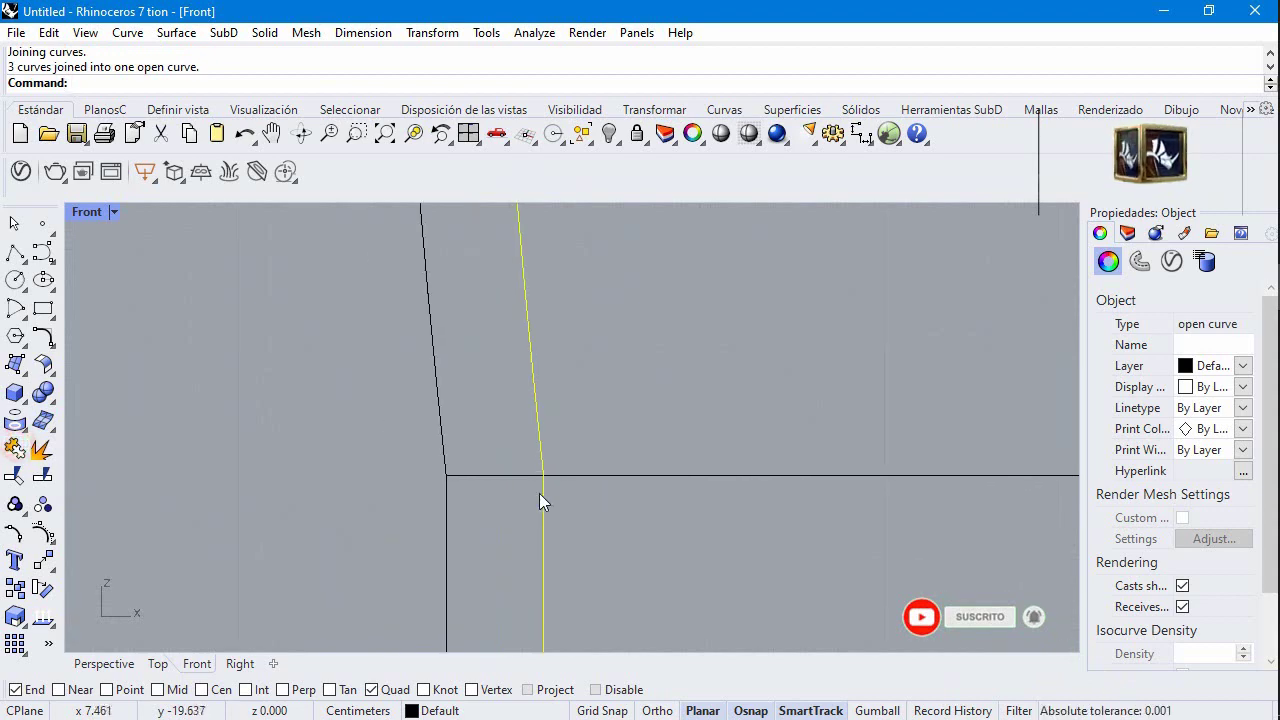
pyautogui.scroll(2, 560, 282)
pyautogui.scroll(2, 494, 443)
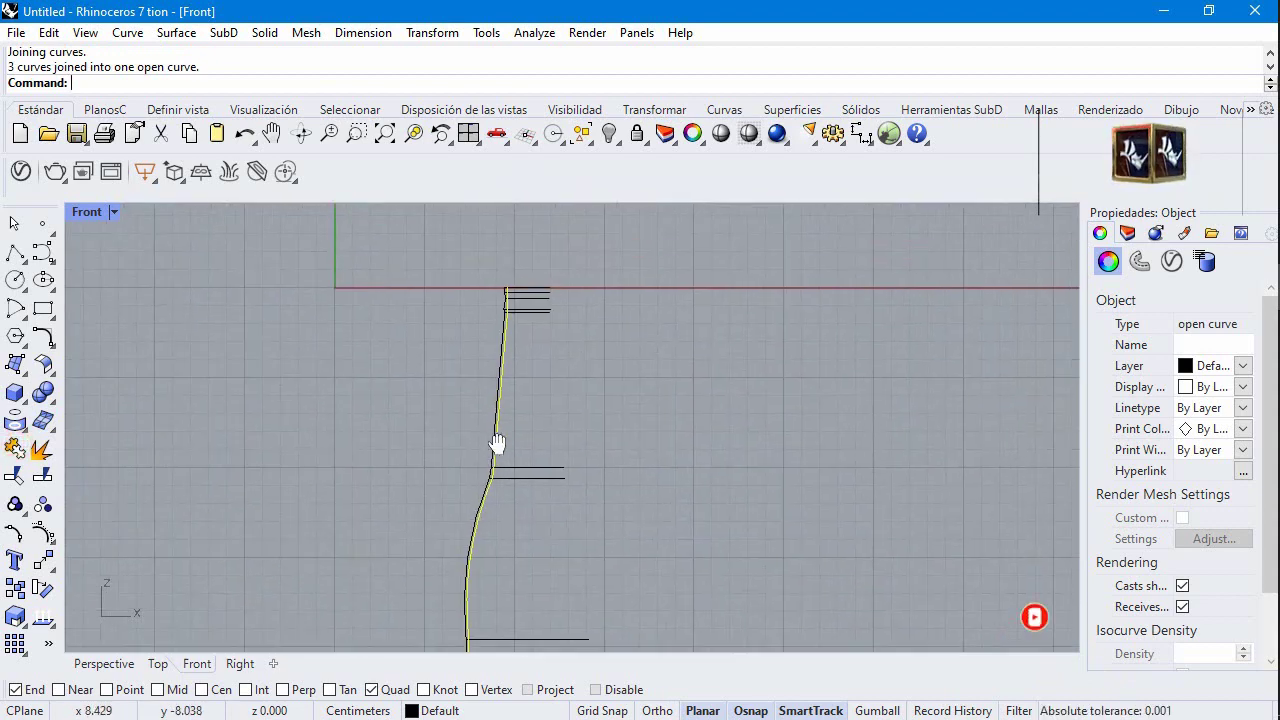
pyautogui.scroll(-2, 508, 308)
pyautogui.scroll(2, 512, 435)
pyautogui.click(555, 471)
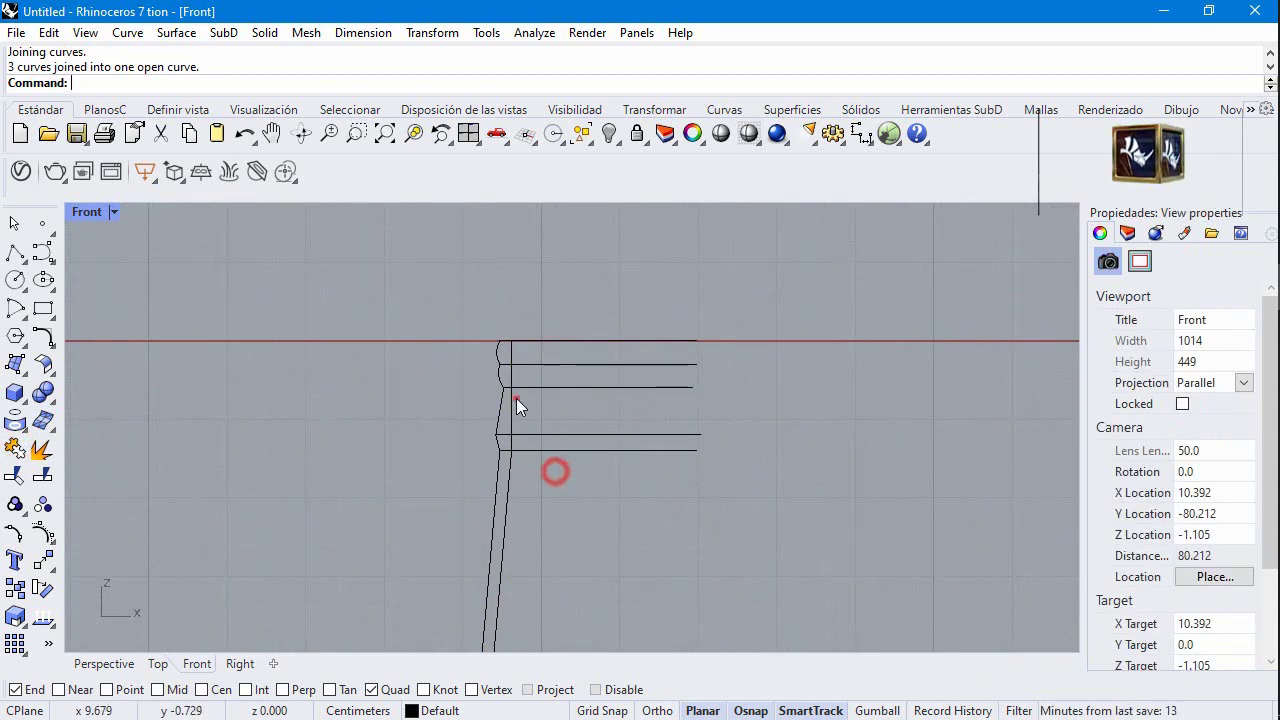
pyautogui.click(516, 398)
pyautogui.scroll(-3, 544, 444)
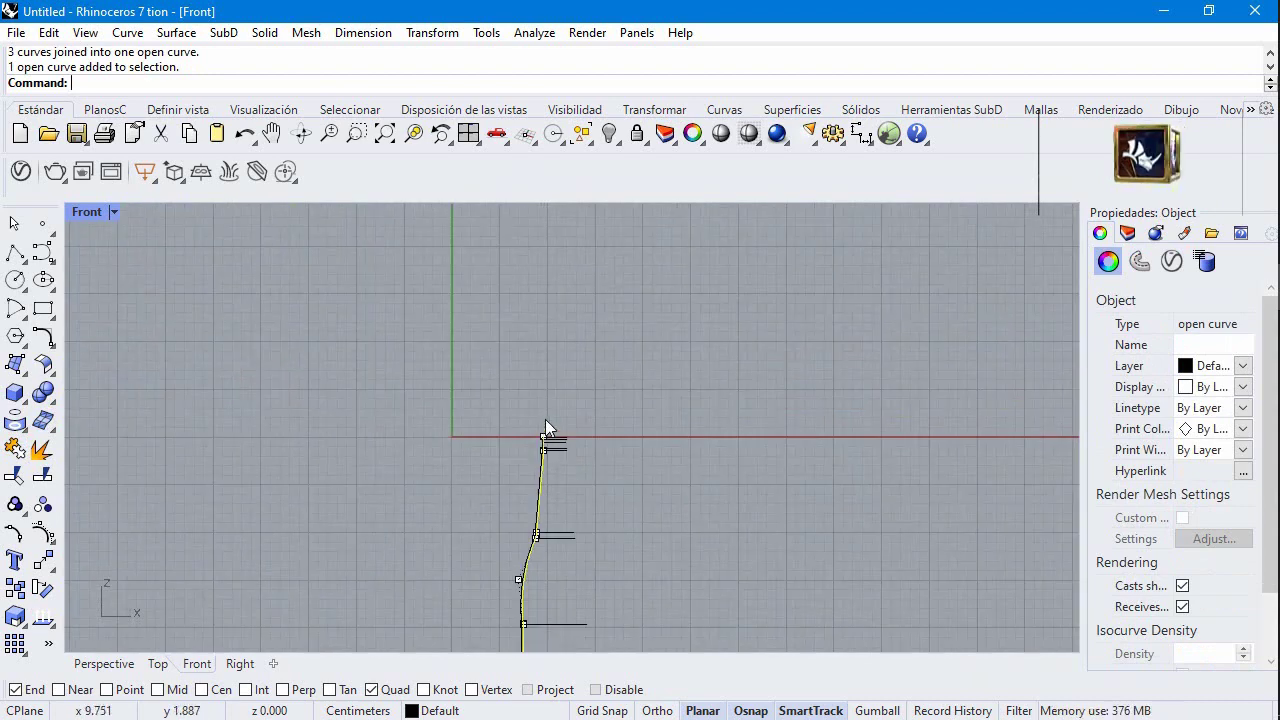
pyautogui.click(545, 419)
pyautogui.scroll(-1, 537, 337)
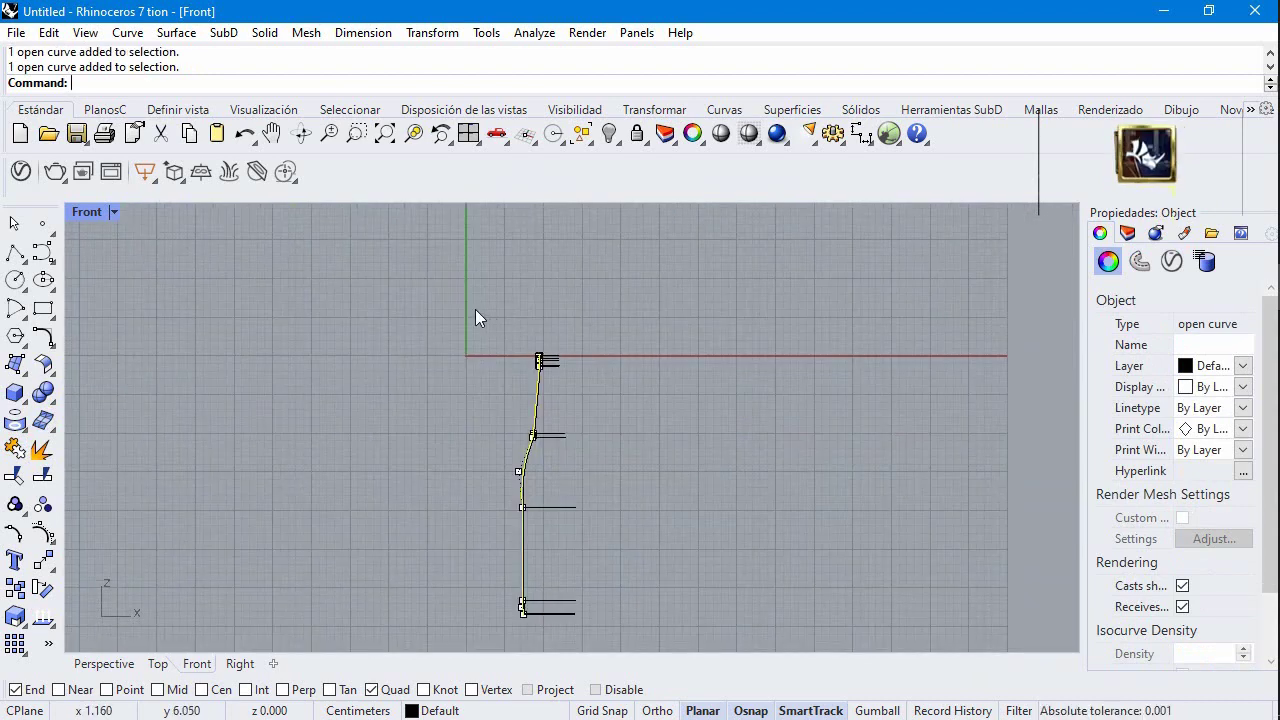
# Step: Create a layer named "interno" and set its color to red
pyautogui.click(1128, 233)
pyautogui.click(1104, 260)
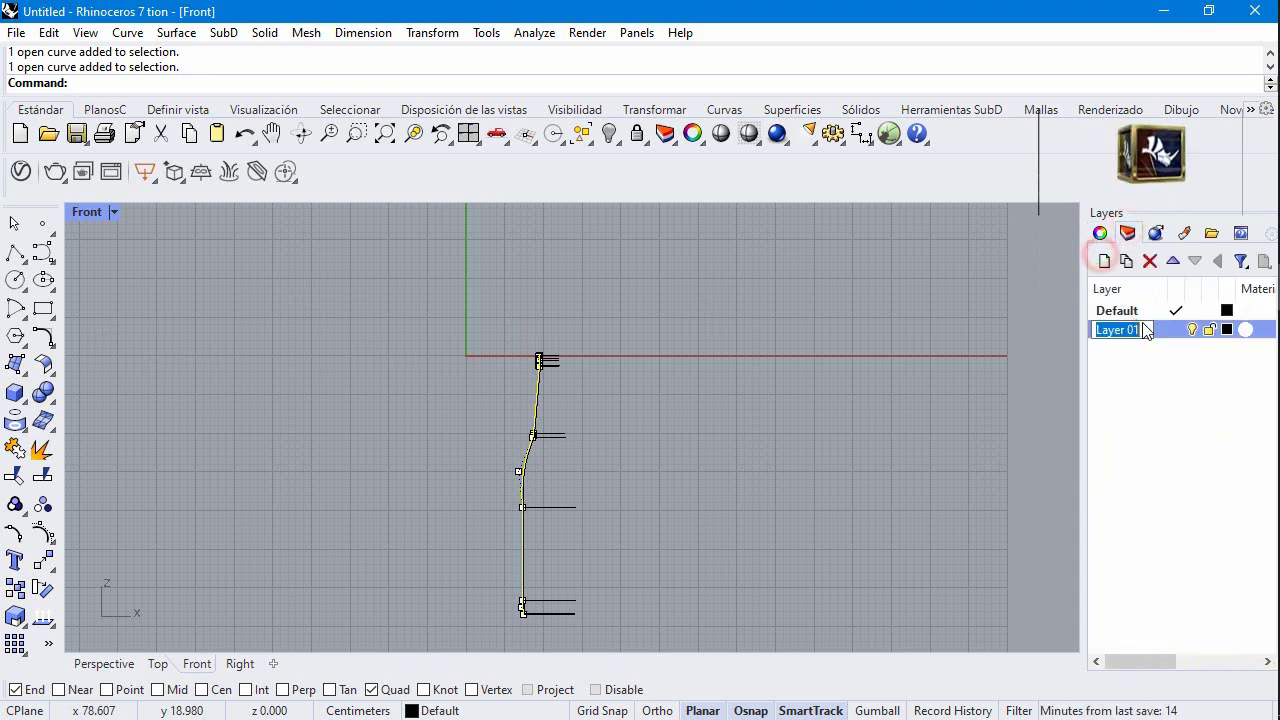
pyautogui.write('interno')
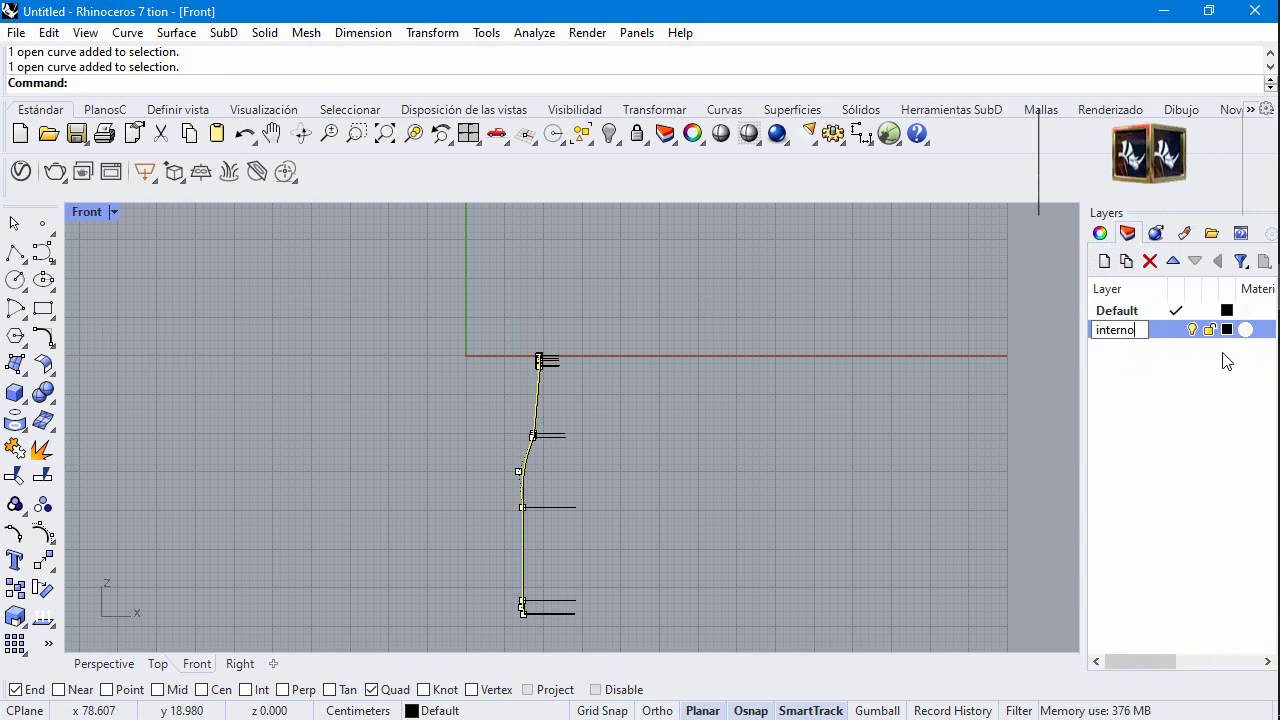
pyautogui.click(1227, 332)
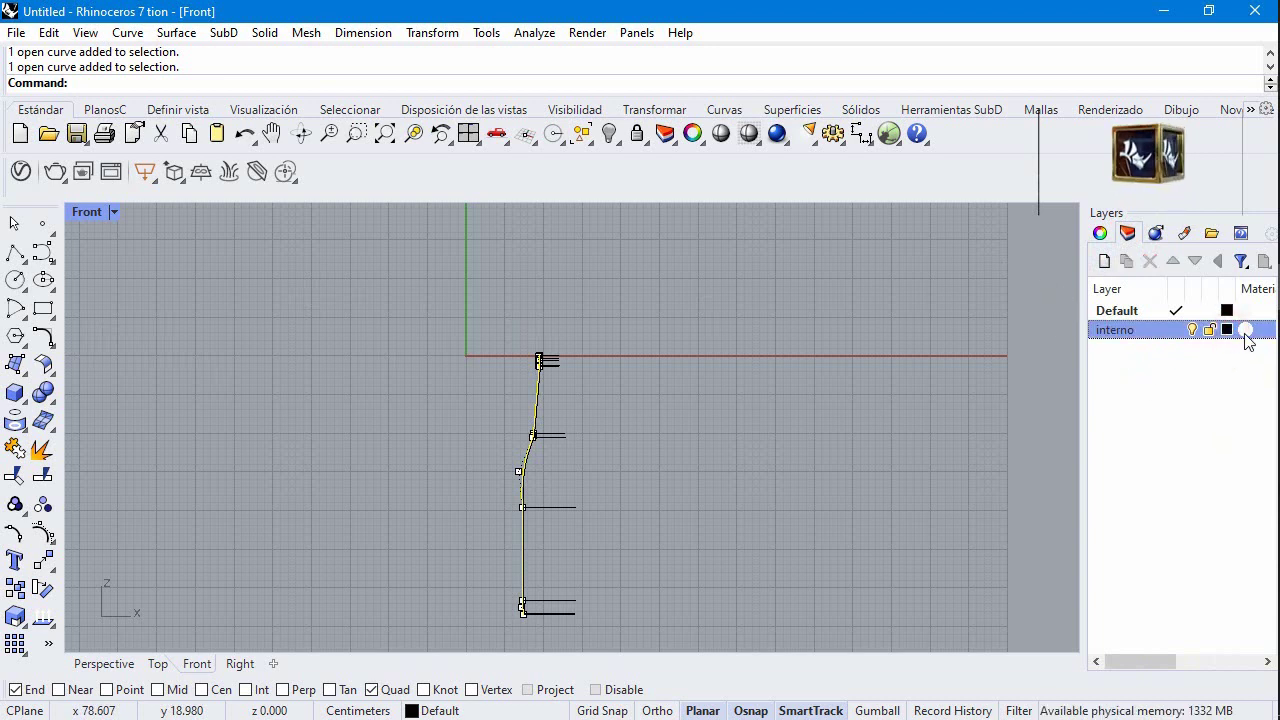
pyautogui.click(1228, 330)
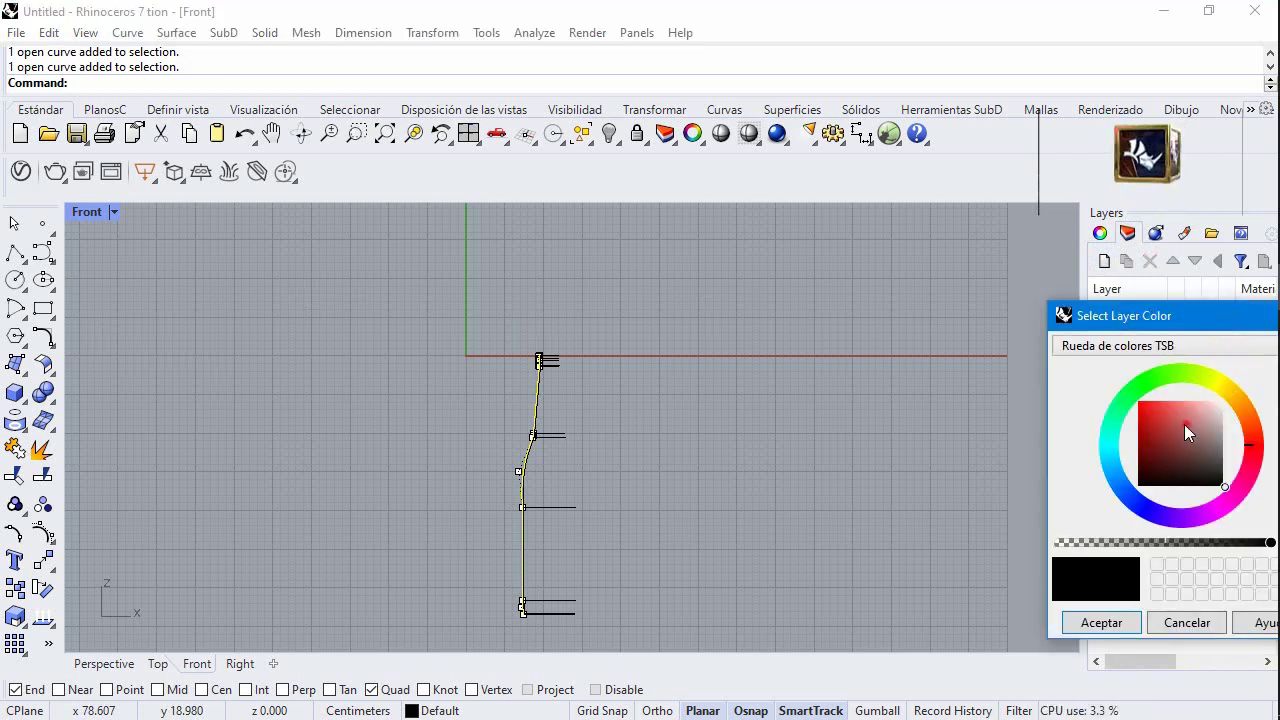
pyautogui.click(1184, 424)
pyautogui.click(1104, 622)
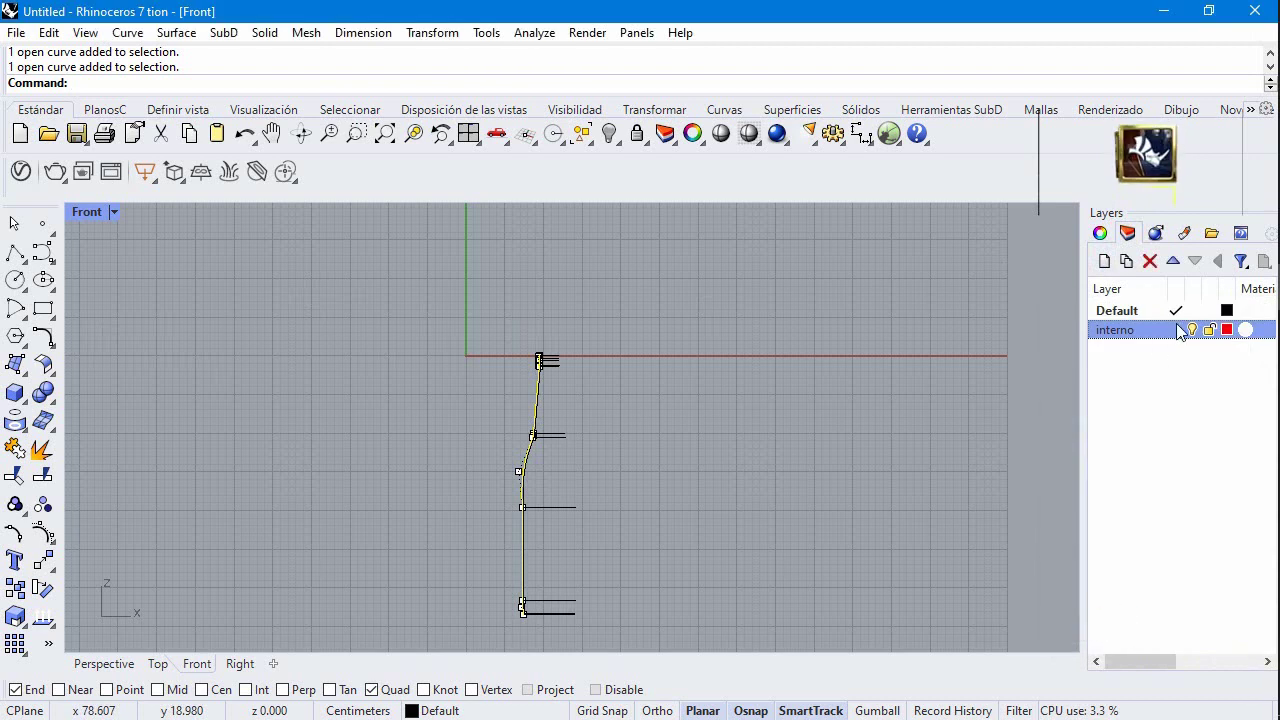
# Step: Create a layer named "externo" and set its color to blue
pyautogui.click(1104, 260)
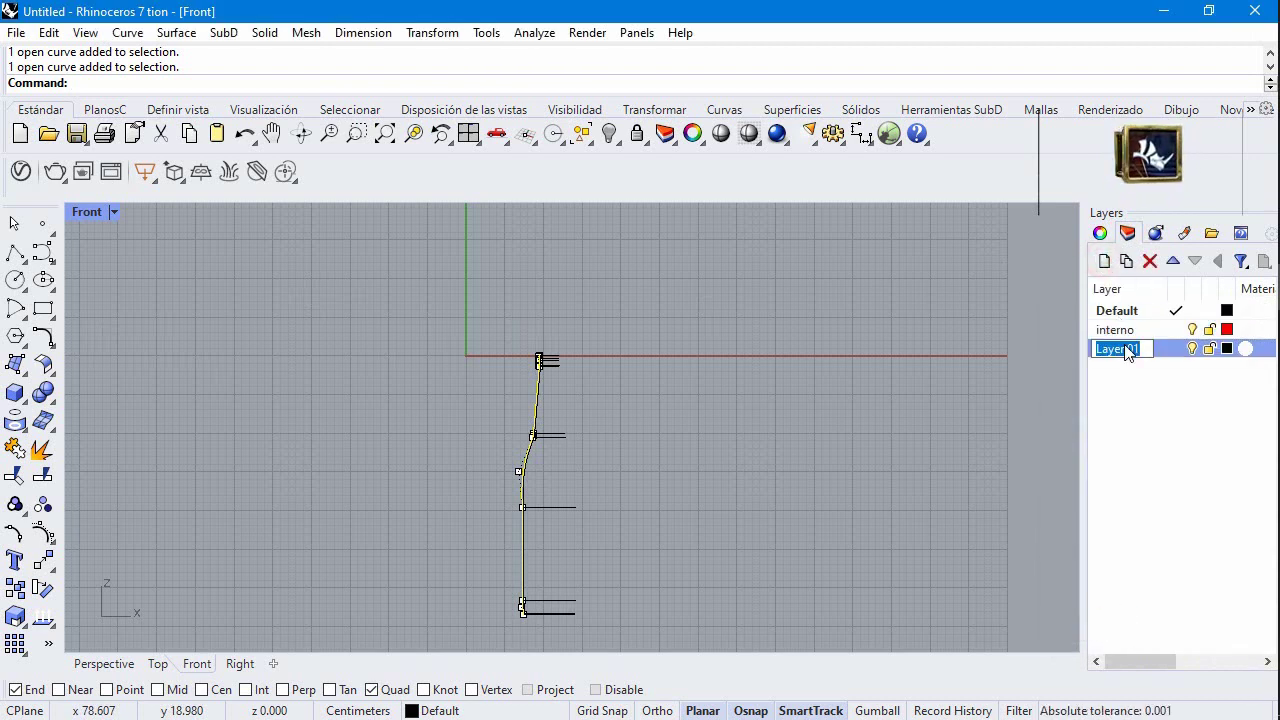
pyautogui.write('externo')
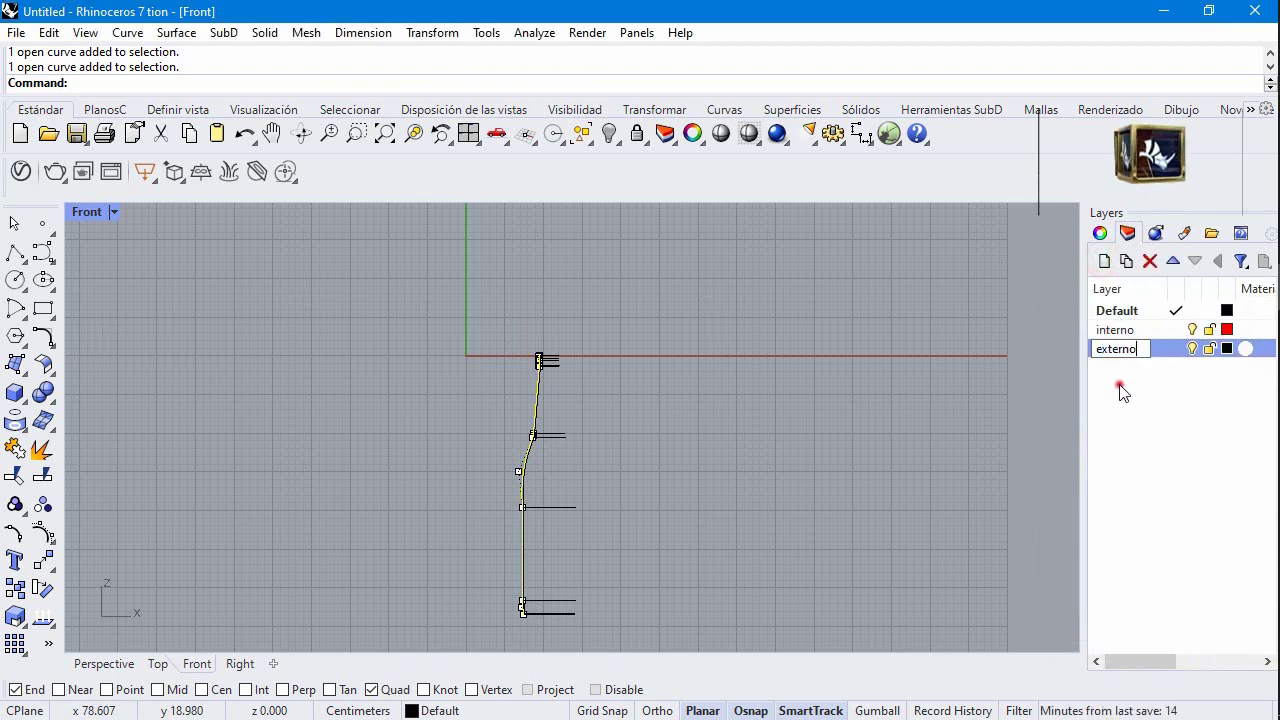
pyautogui.click(1120, 383)
pyautogui.click(1227, 348)
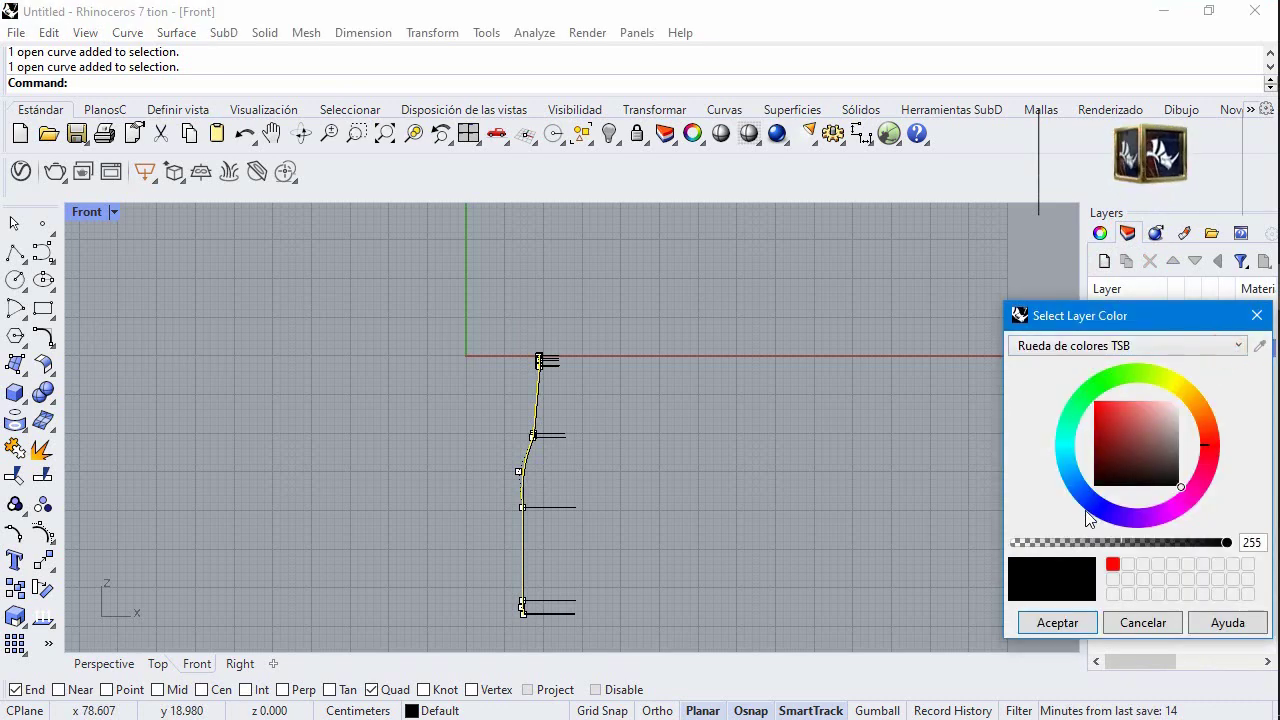
pyautogui.click(1091, 512)
pyautogui.click(1057, 623)
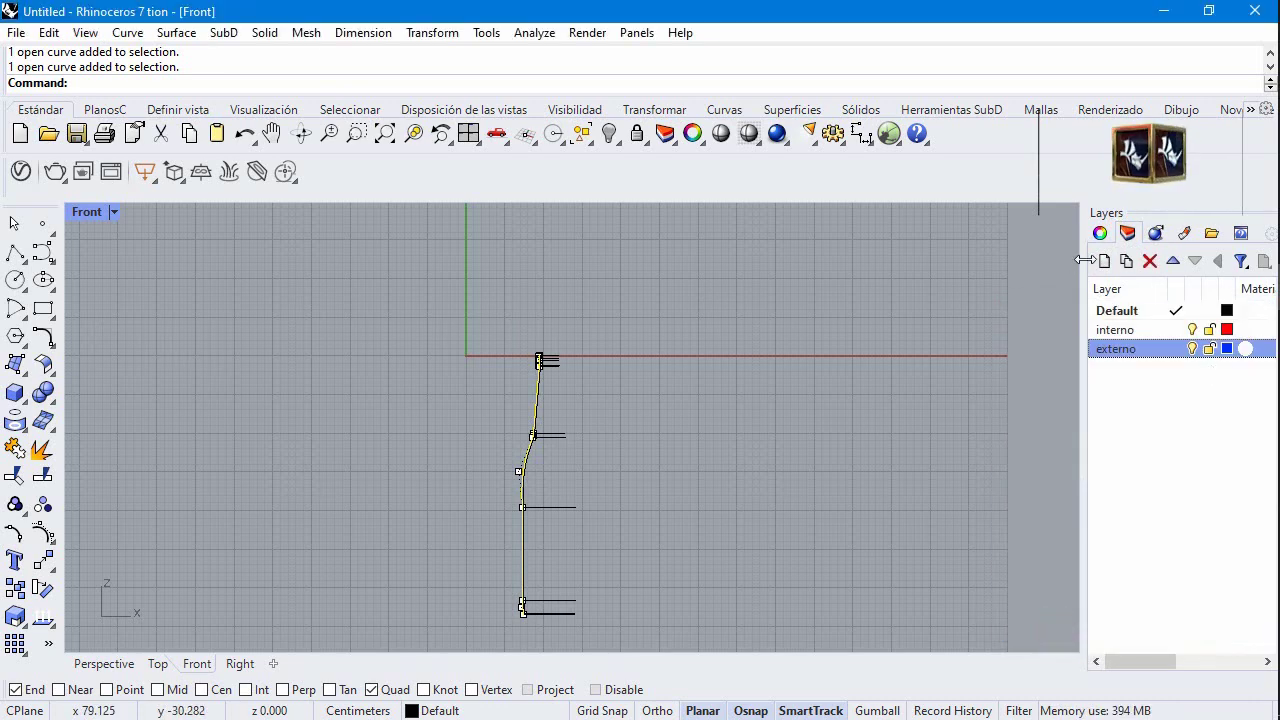
# Step: Create a layer named "etiqueta" and set its color to green
pyautogui.click(1104, 260)
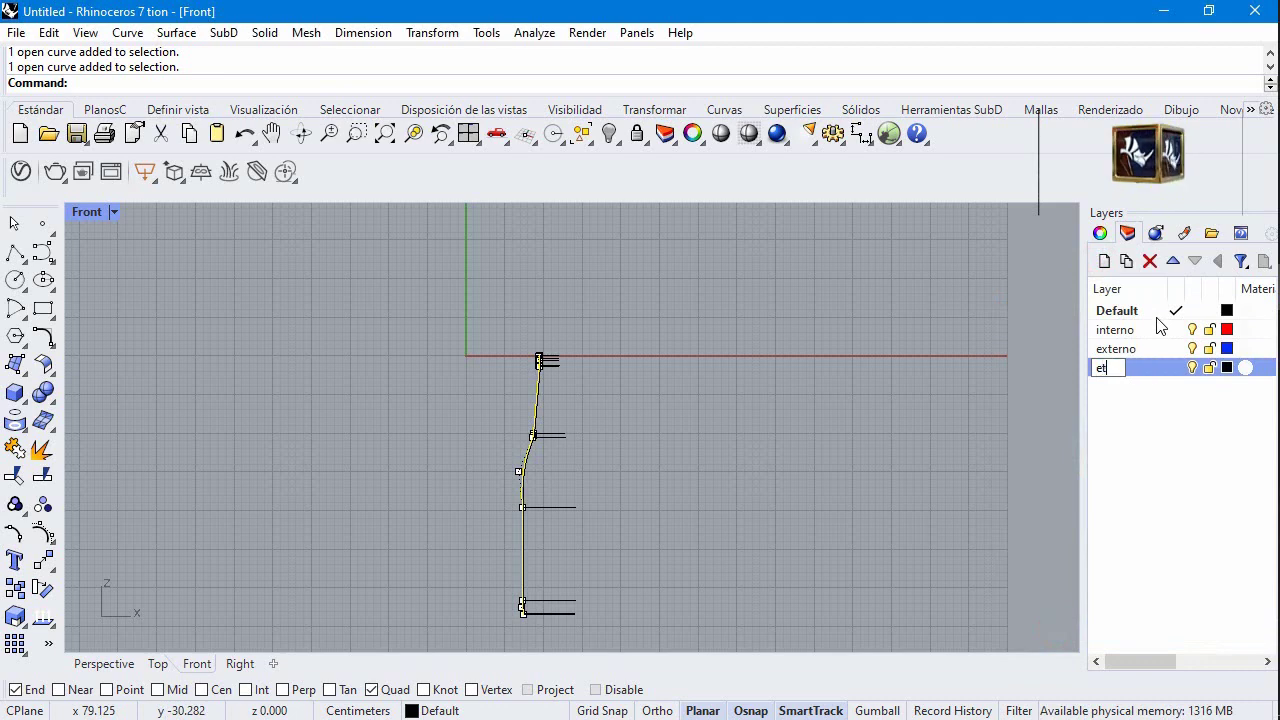
pyautogui.press('Return')
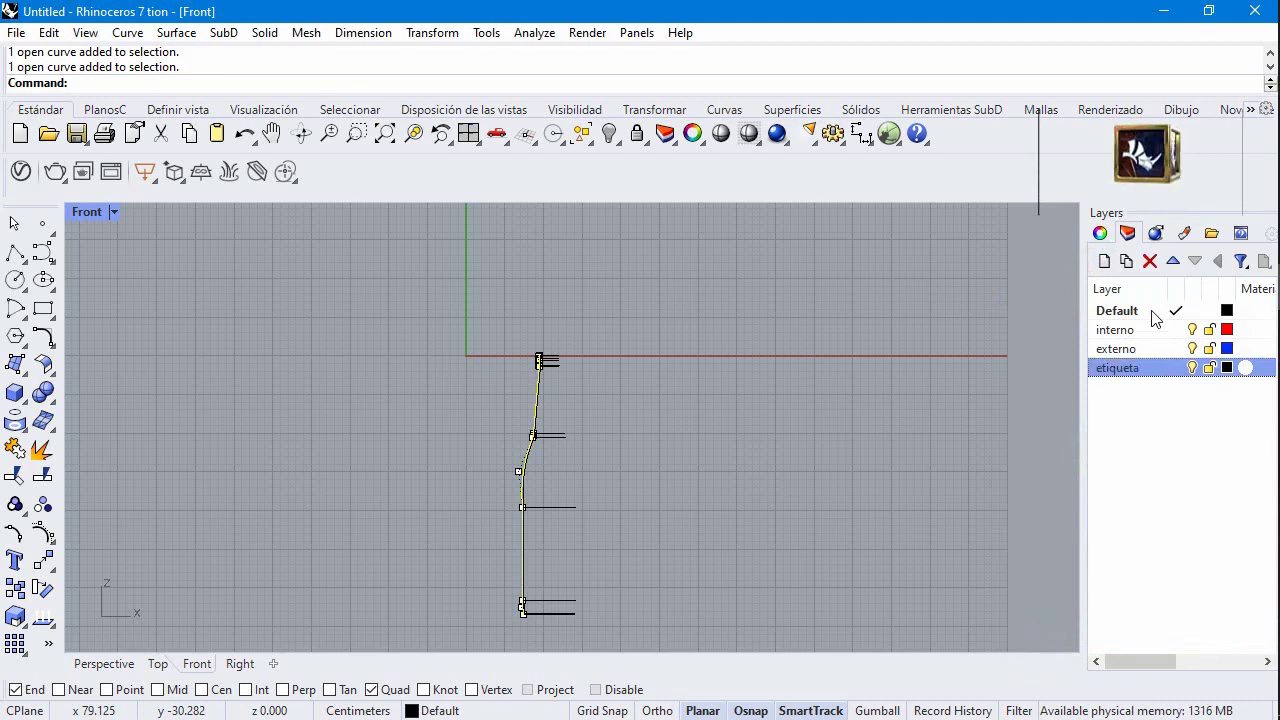
pyautogui.click(1227, 367)
pyautogui.click(1104, 385)
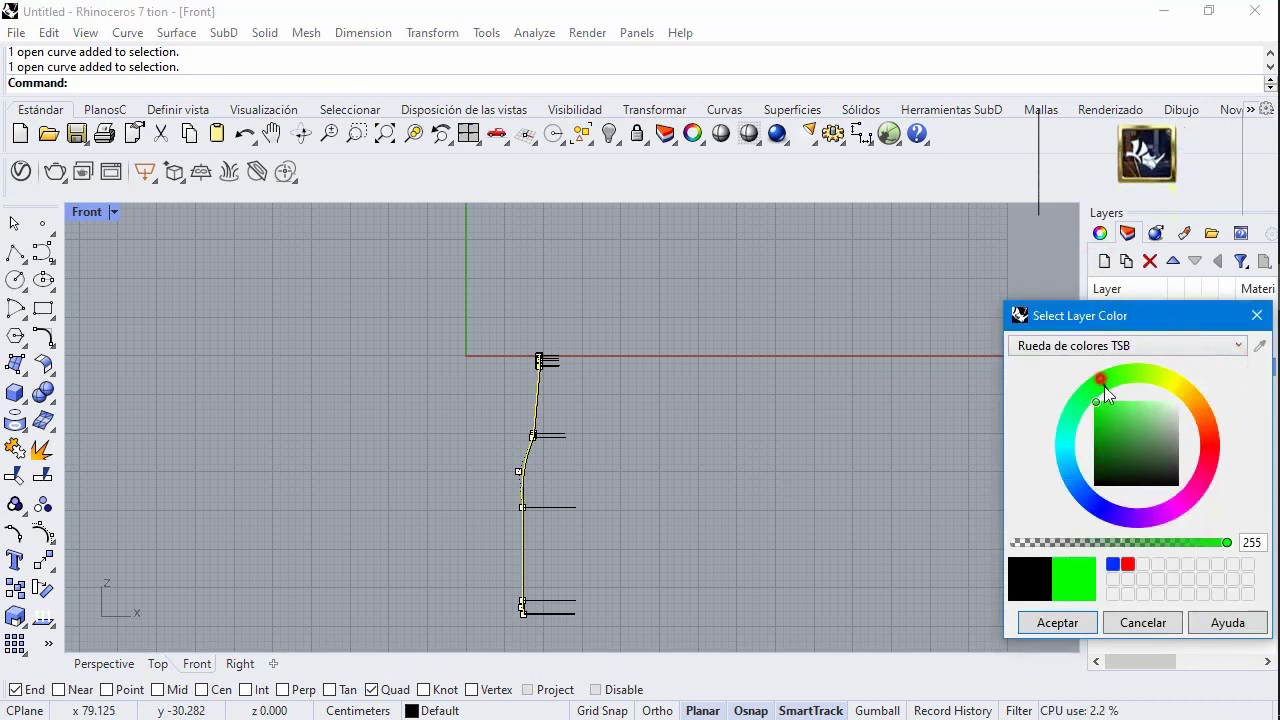
pyautogui.click(1057, 623)
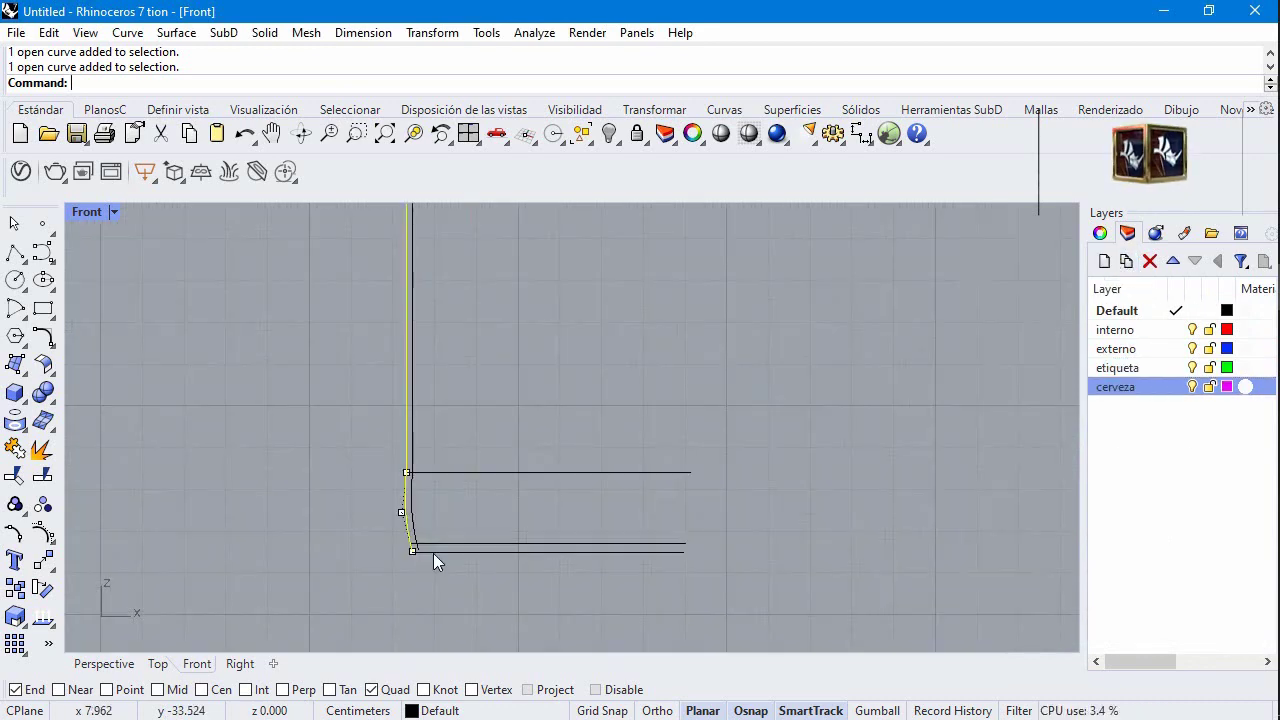
# Step: Revolve the outer bottle profile a full circle about a vertical axis through the center of the base circle
pyautogui.scroll(1, 433, 553)
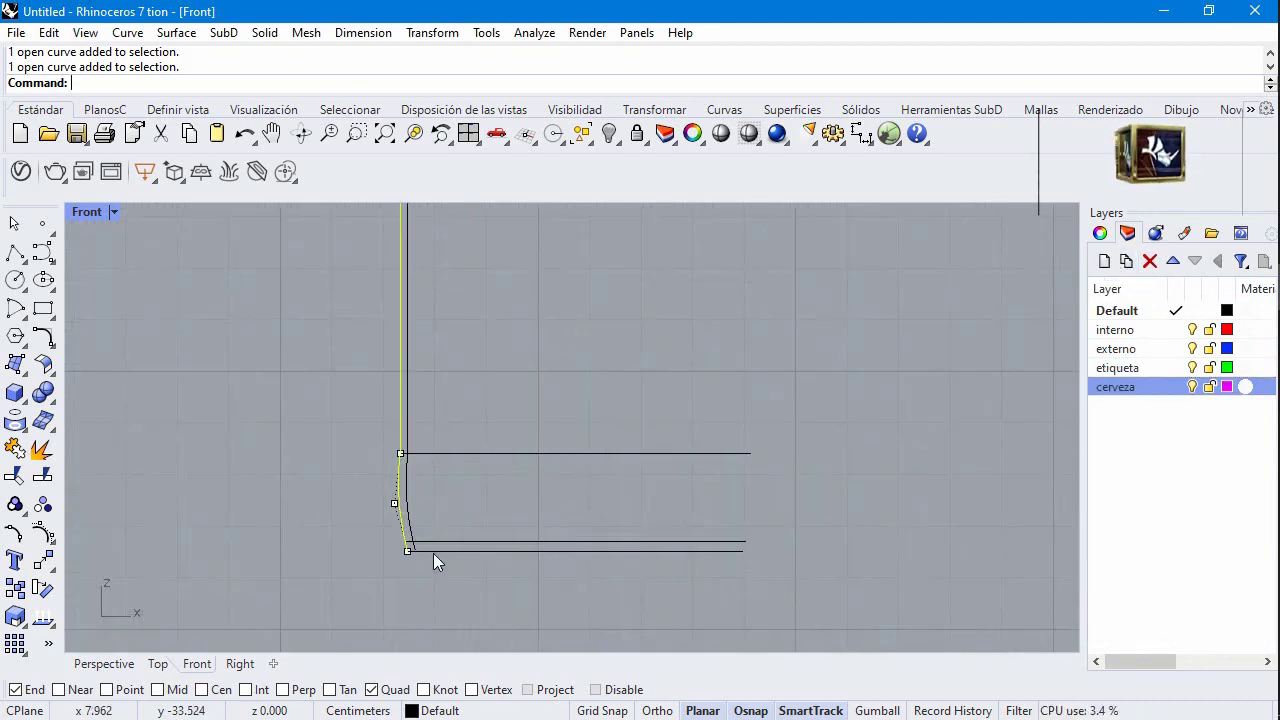
pyautogui.click(51, 567)
pyautogui.click(22, 368)
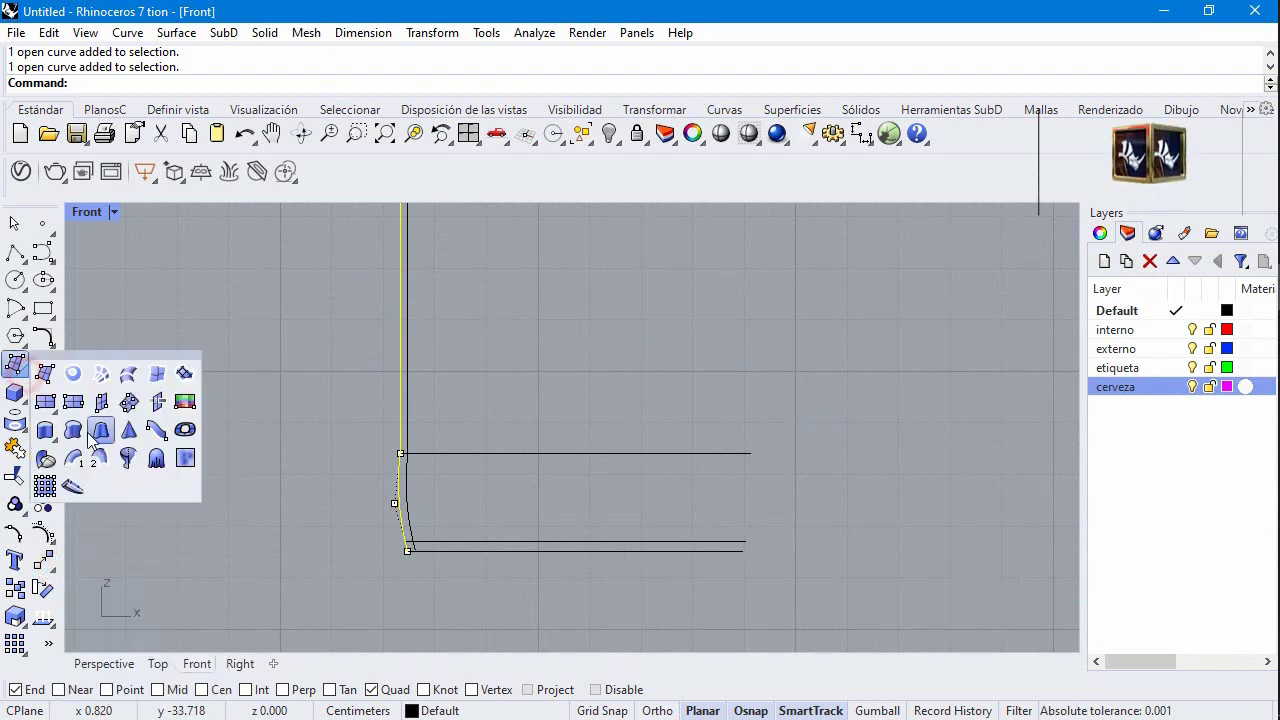
pyautogui.click(121, 458)
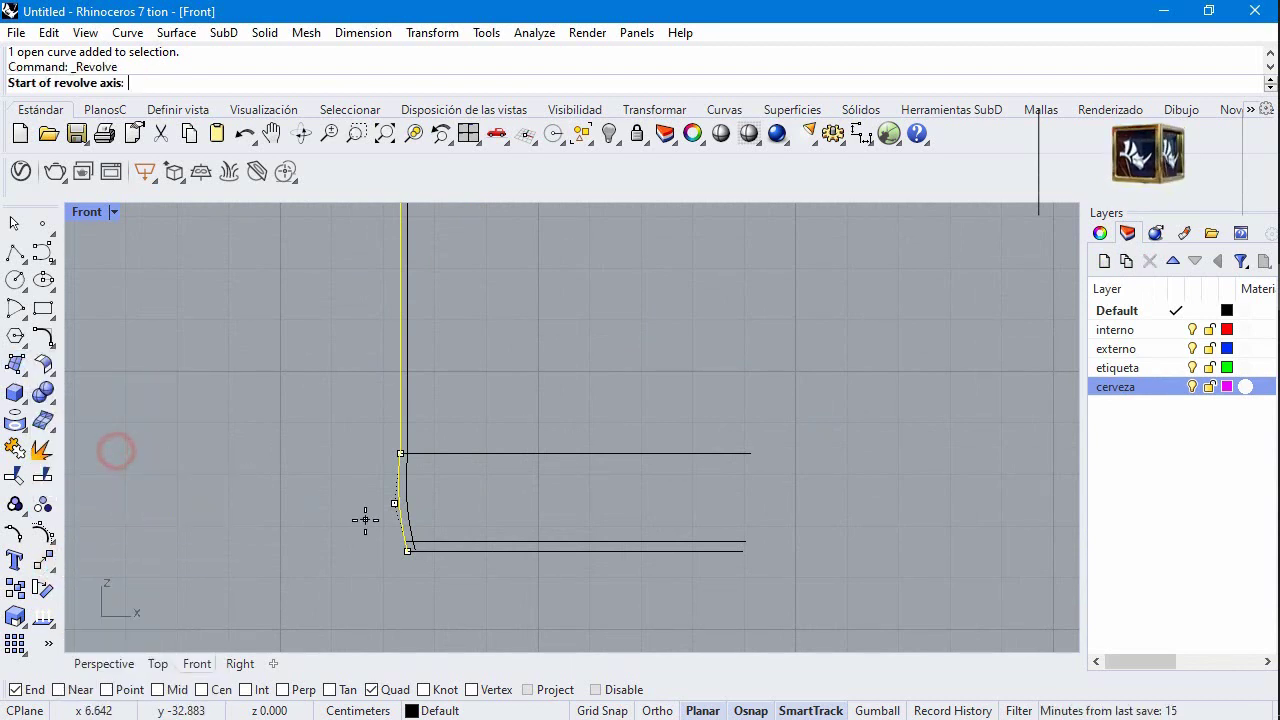
pyautogui.rightClick(229, 697)
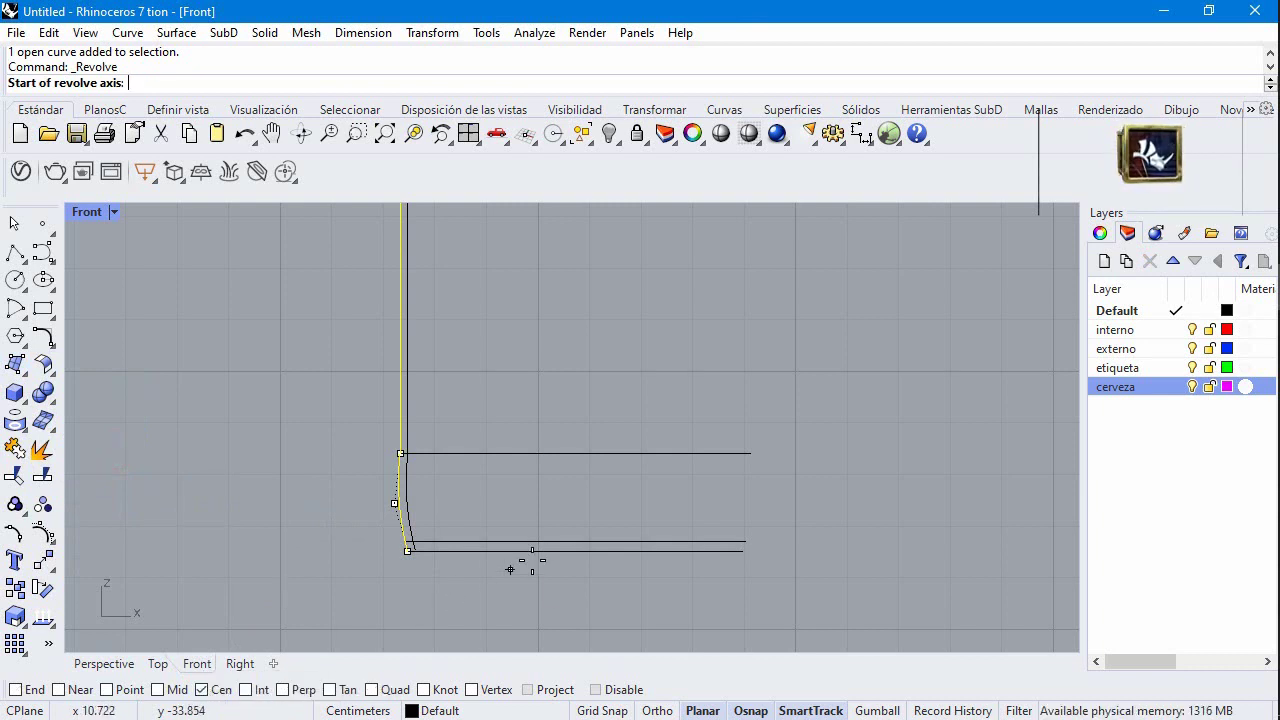
pyautogui.click(570, 552)
pyautogui.scroll(-6, 569, 435)
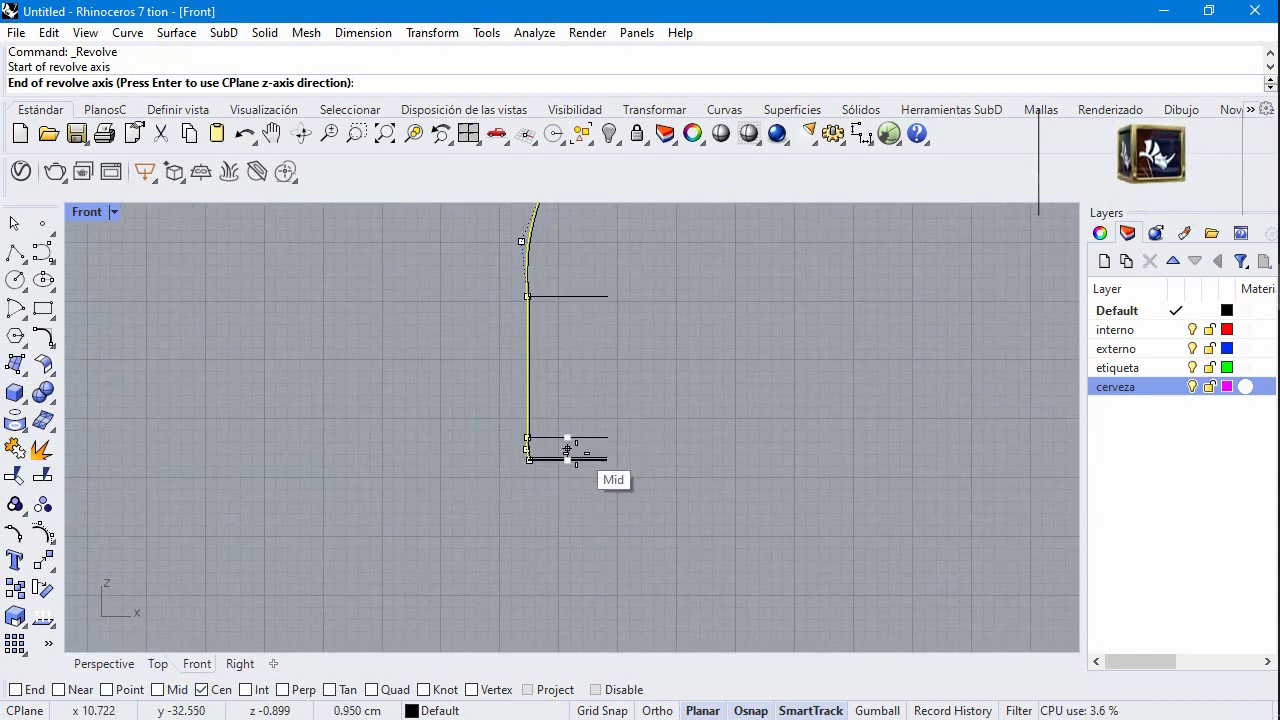
pyautogui.scroll(-3, 567, 449)
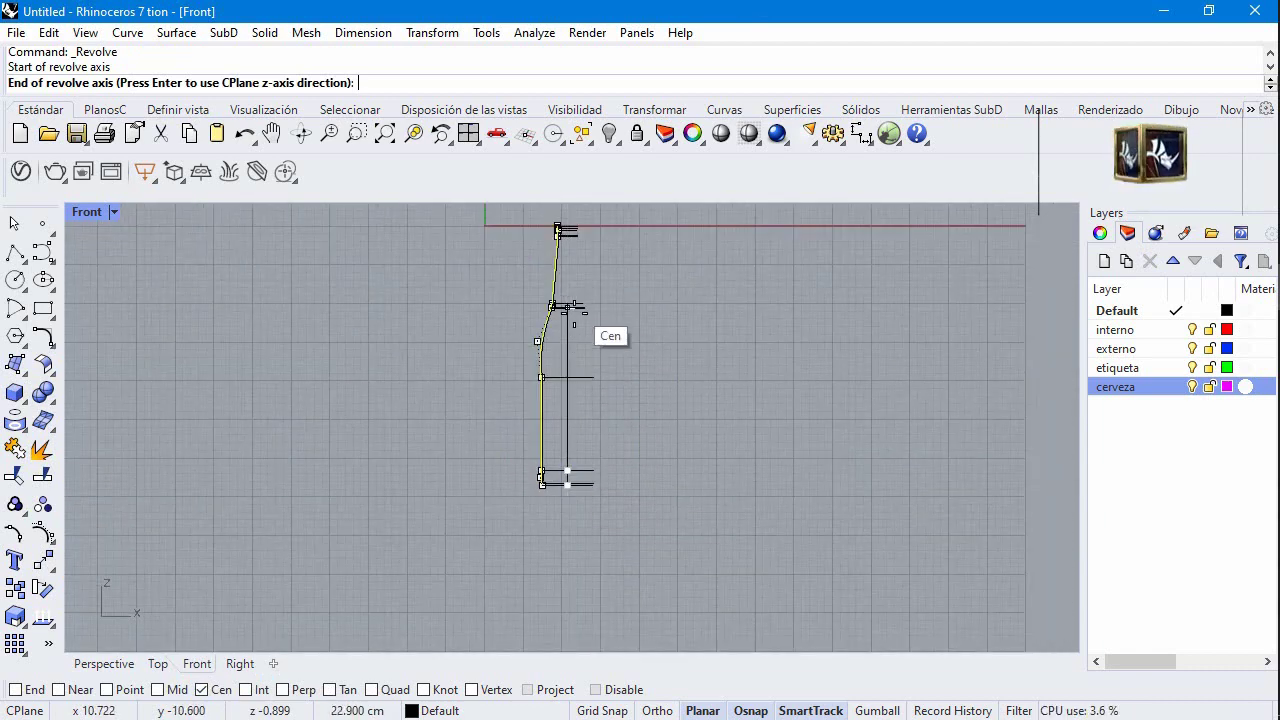
pyautogui.scroll(-5, 600, 330)
pyautogui.click(600, 248)
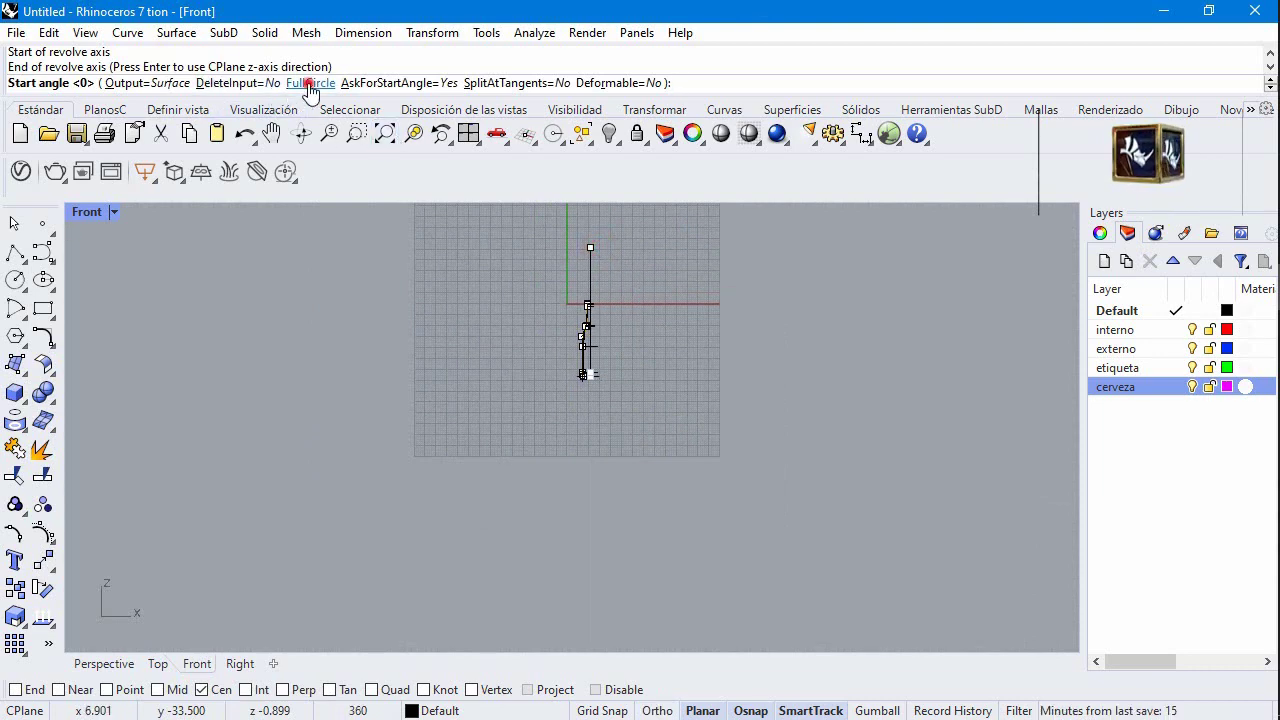
pyautogui.click(314, 83)
pyautogui.click(619, 280)
pyautogui.scroll(5, 594, 357)
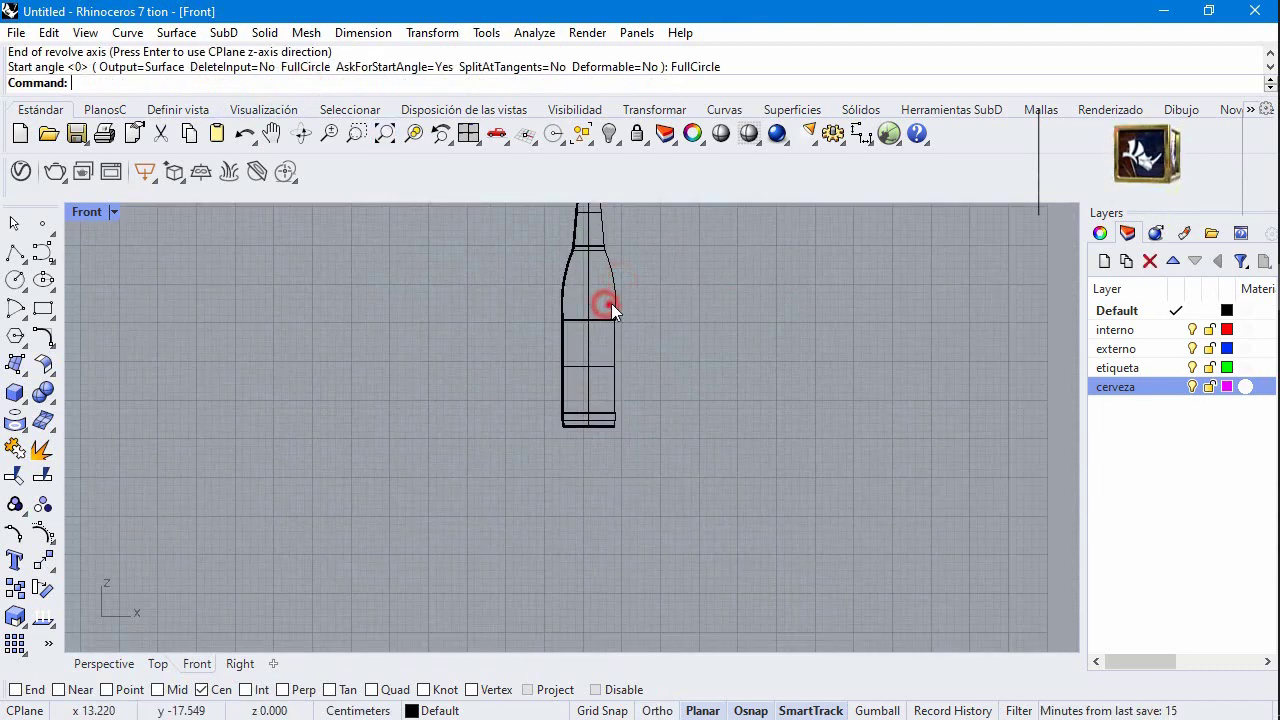
# Step: Move the revolved bottle surface to the "externo" layer
pyautogui.click(611, 303)
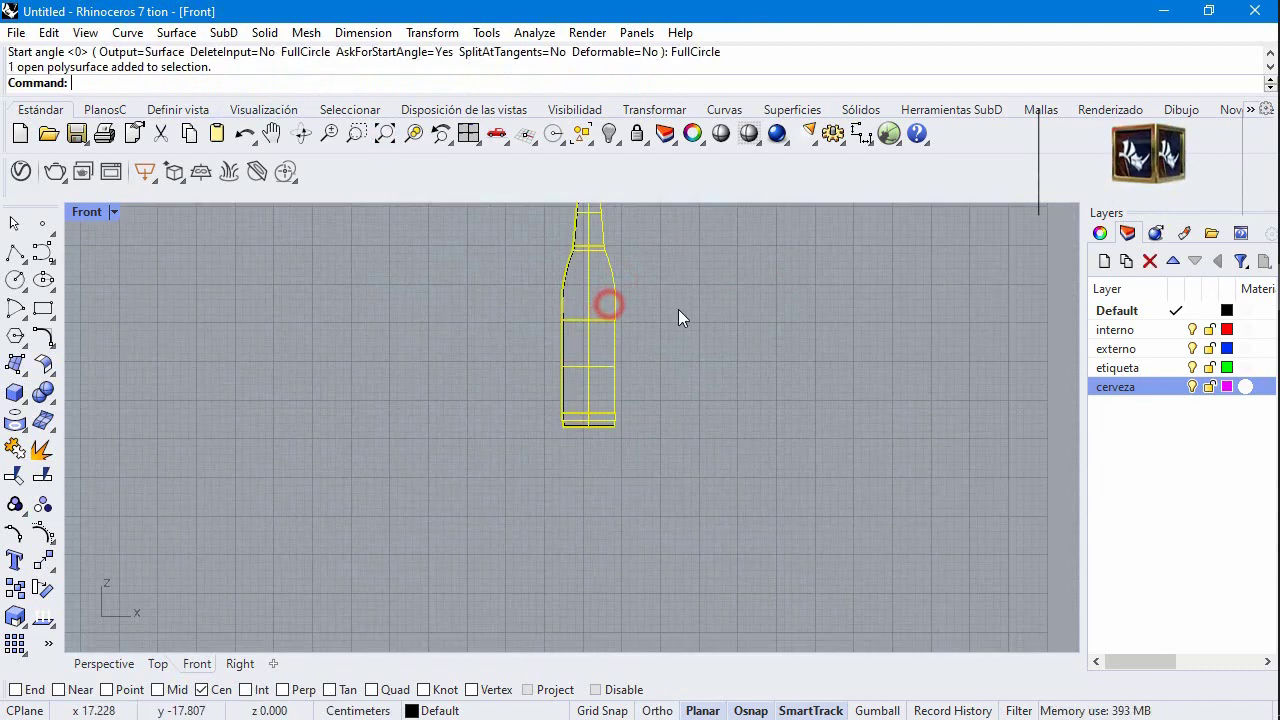
pyautogui.click(1126, 350)
pyautogui.rightClick(1123, 347)
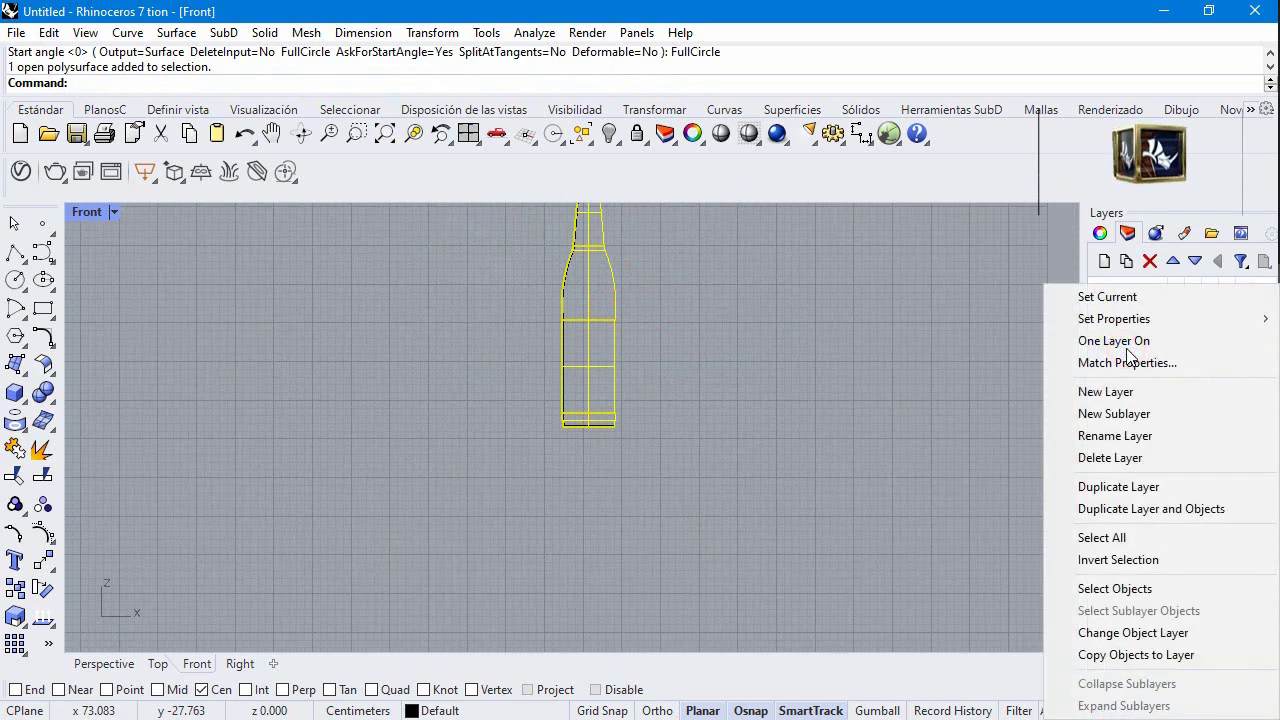
pyautogui.click(1122, 633)
pyautogui.click(680, 380)
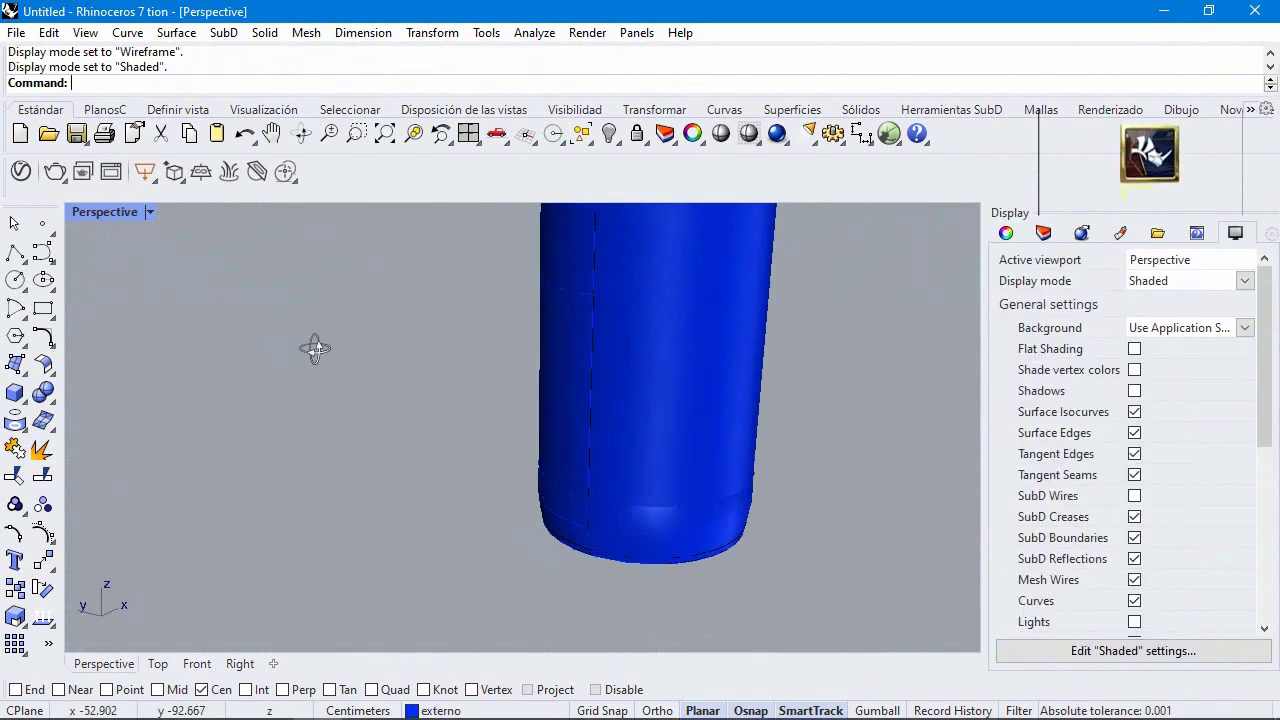
# Step: Inspect the whole bottle in the Perspective view, switch to four viewports, and hide the outer bottle surface
pyautogui.moveTo(314, 349); pyautogui.dragTo(385, 395, button='right')
pyautogui.scroll(-5, 430, 392)
pyautogui.middleClick(474, 387)
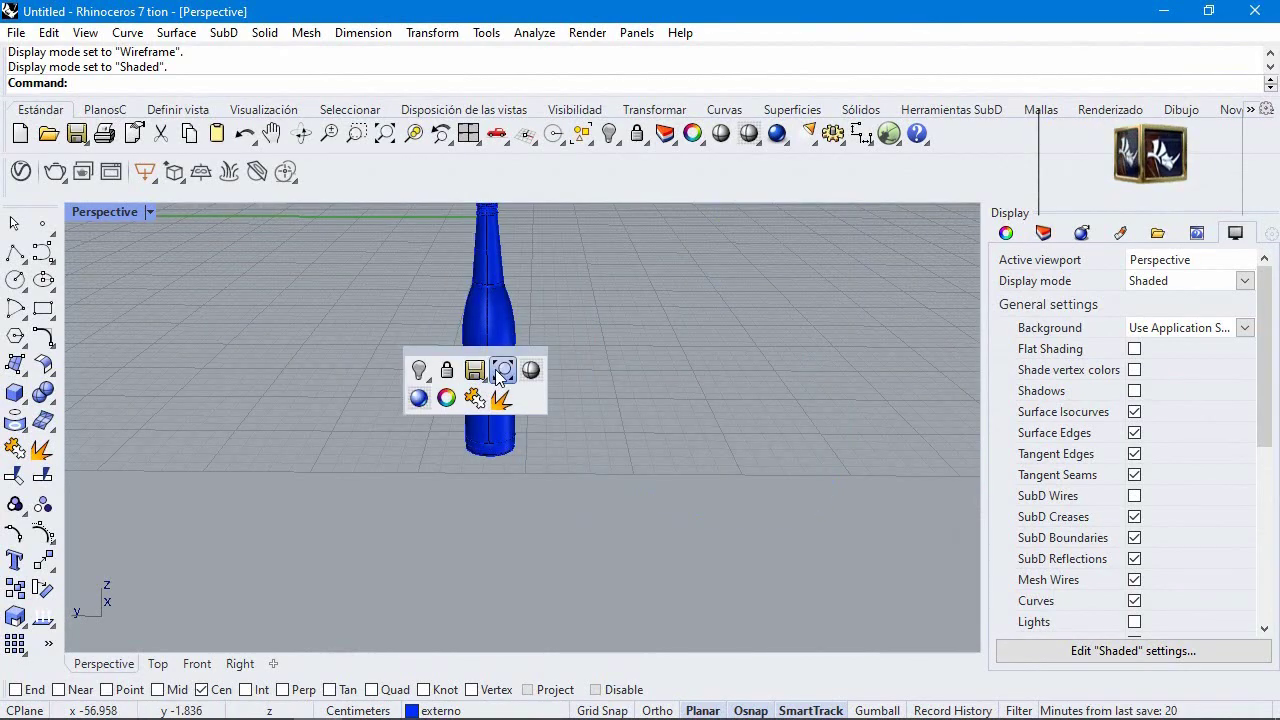
pyautogui.click(497, 369)
pyautogui.doubleClick(109, 212)
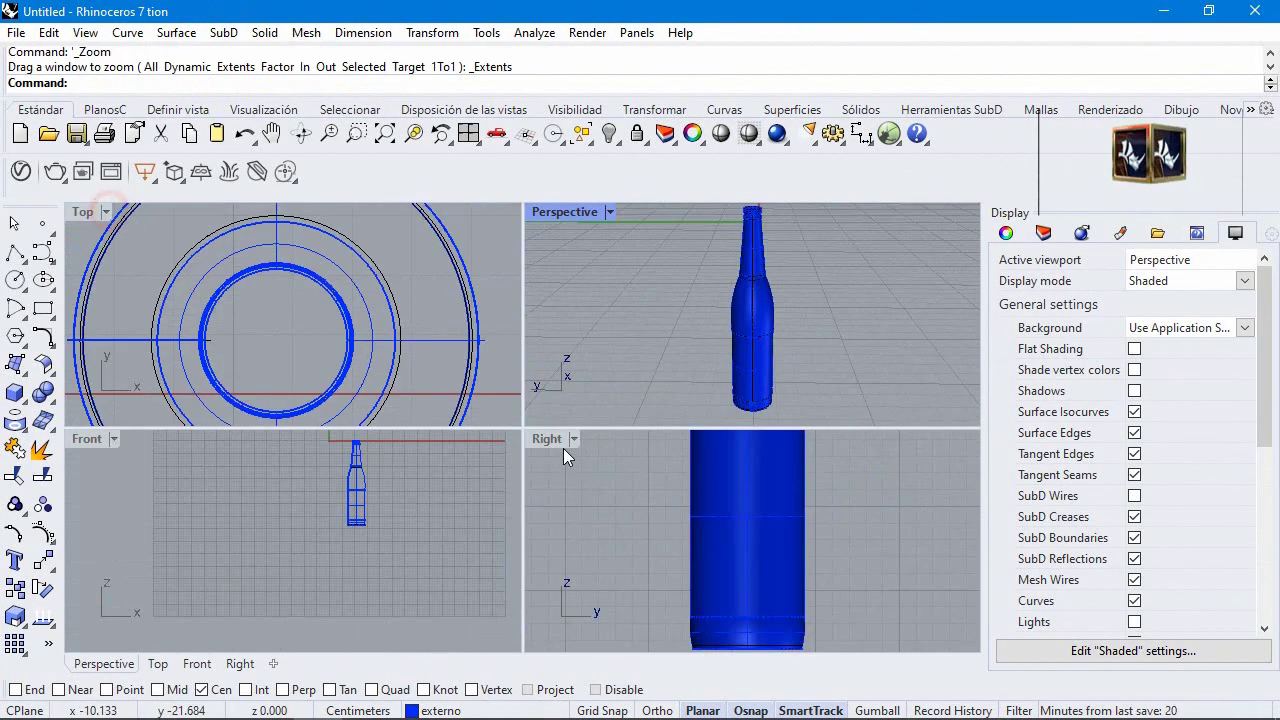
pyautogui.click(740, 465)
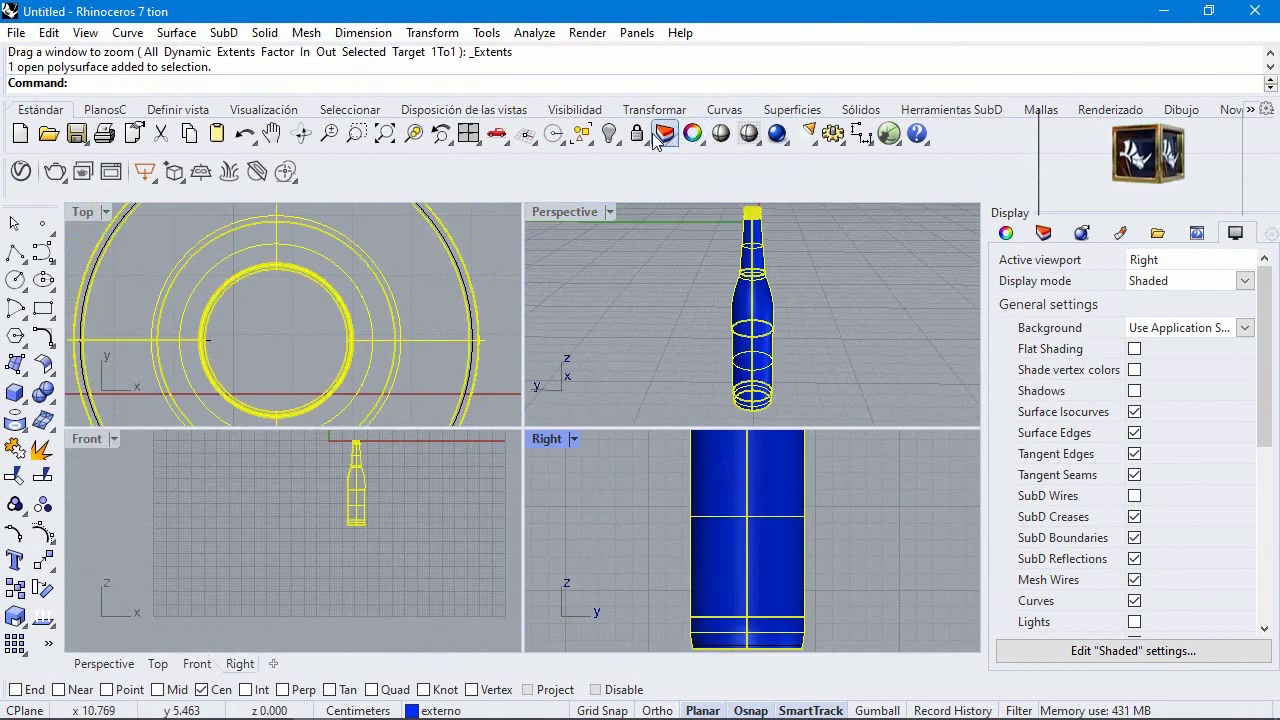
pyautogui.click(611, 130)
pyautogui.scroll(-2, 702, 493)
pyautogui.click(350, 490)
pyautogui.scroll(5, 350, 490)
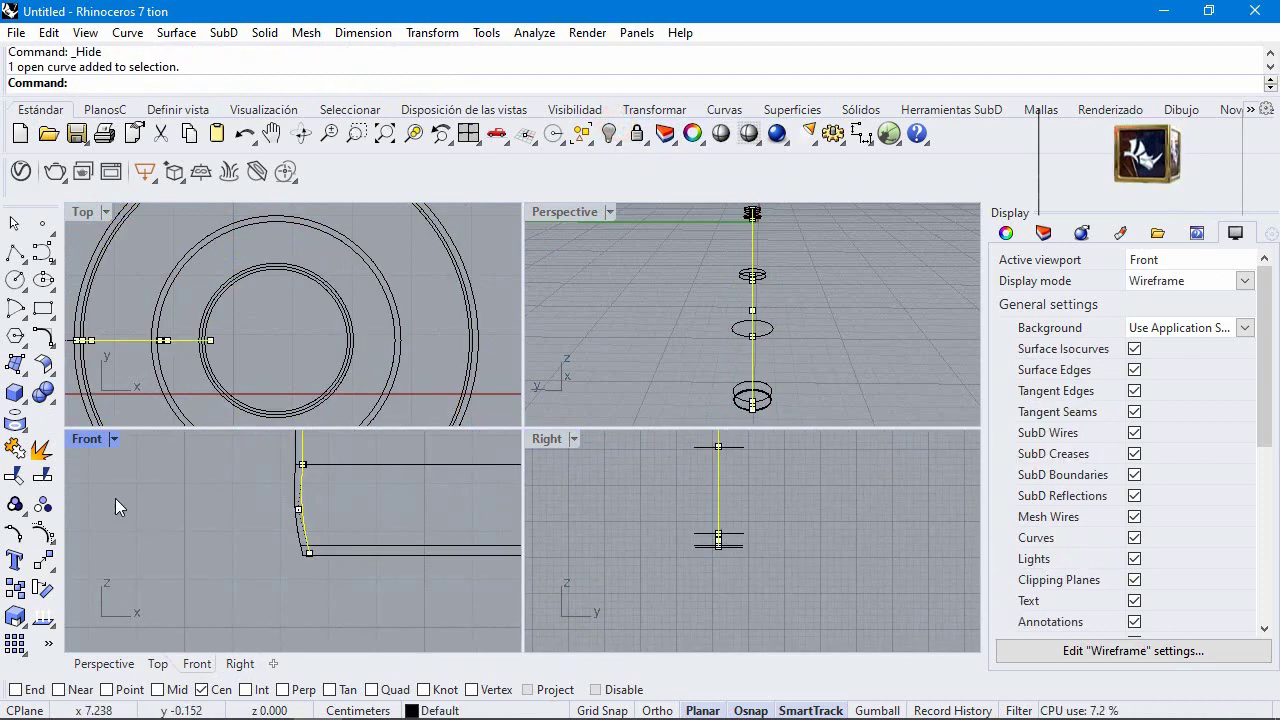
pyautogui.click(177, 534)
# Step: Start an arc from its start point, with Default as the current layer and only the Quad object snap enabled
pyautogui.click(14, 312)
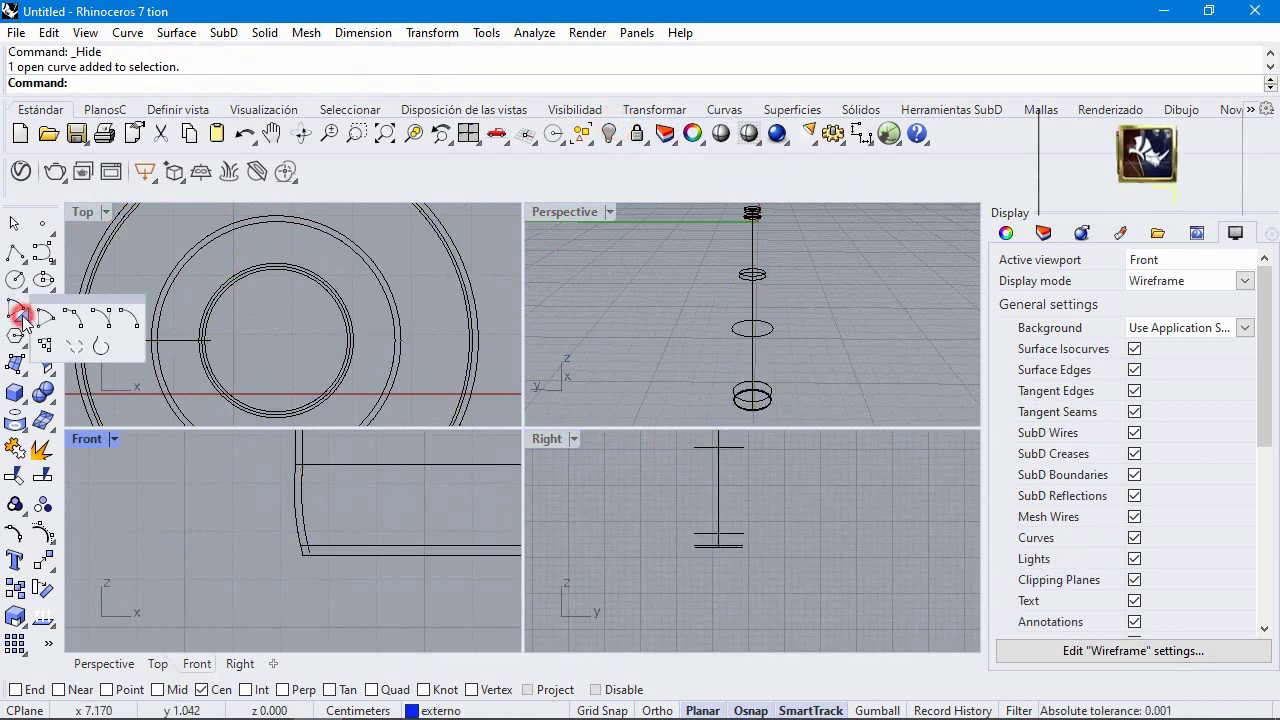
pyautogui.click(75, 316)
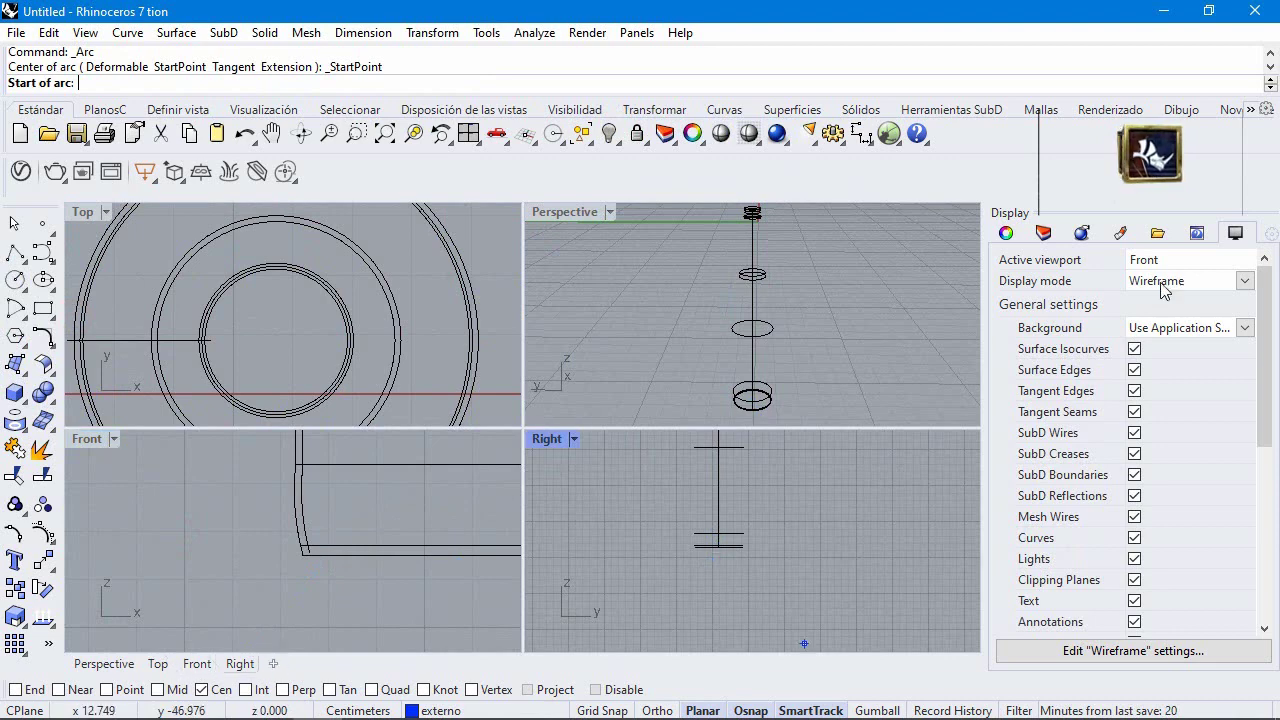
pyautogui.click(1043, 232)
pyautogui.click(1077, 310)
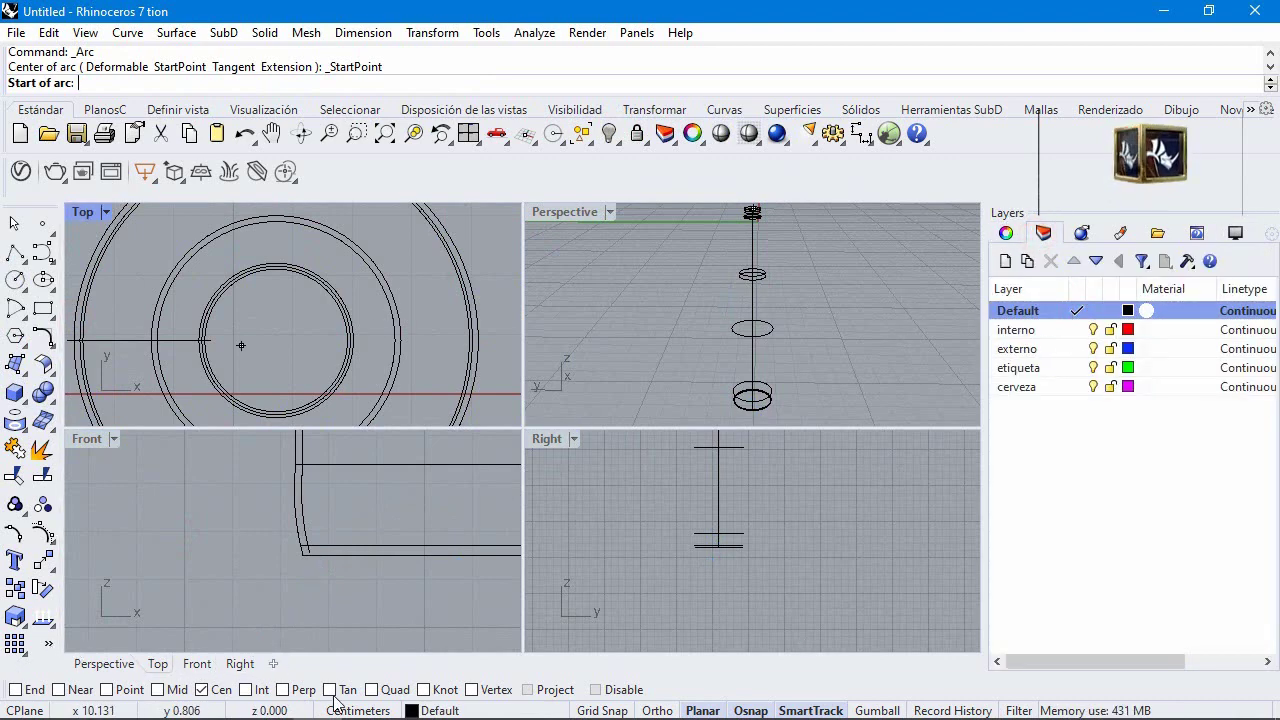
pyautogui.rightClick(390, 690)
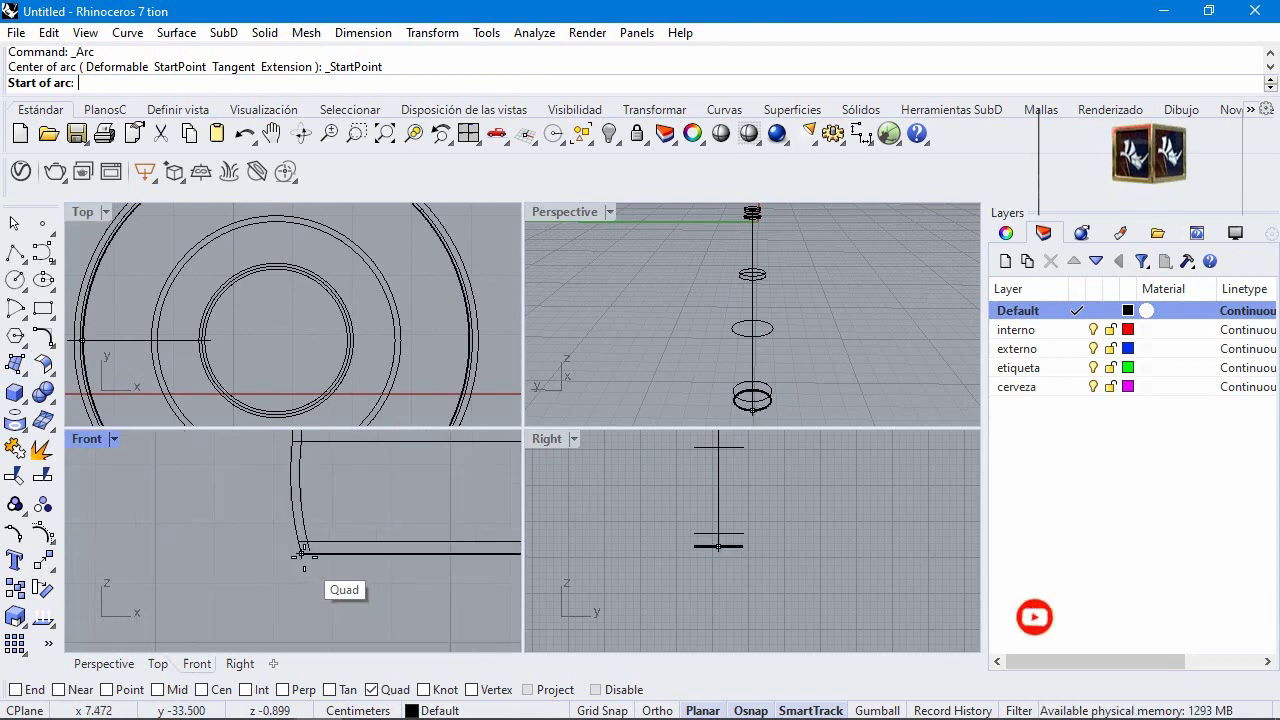
# Step: Draw an upward arc about 0.5 cm high in the Front view between opposite quadrants of the outer base circle, with SmartTrack off
pyautogui.click(304, 556)
pyautogui.scroll(-3, 304, 556)
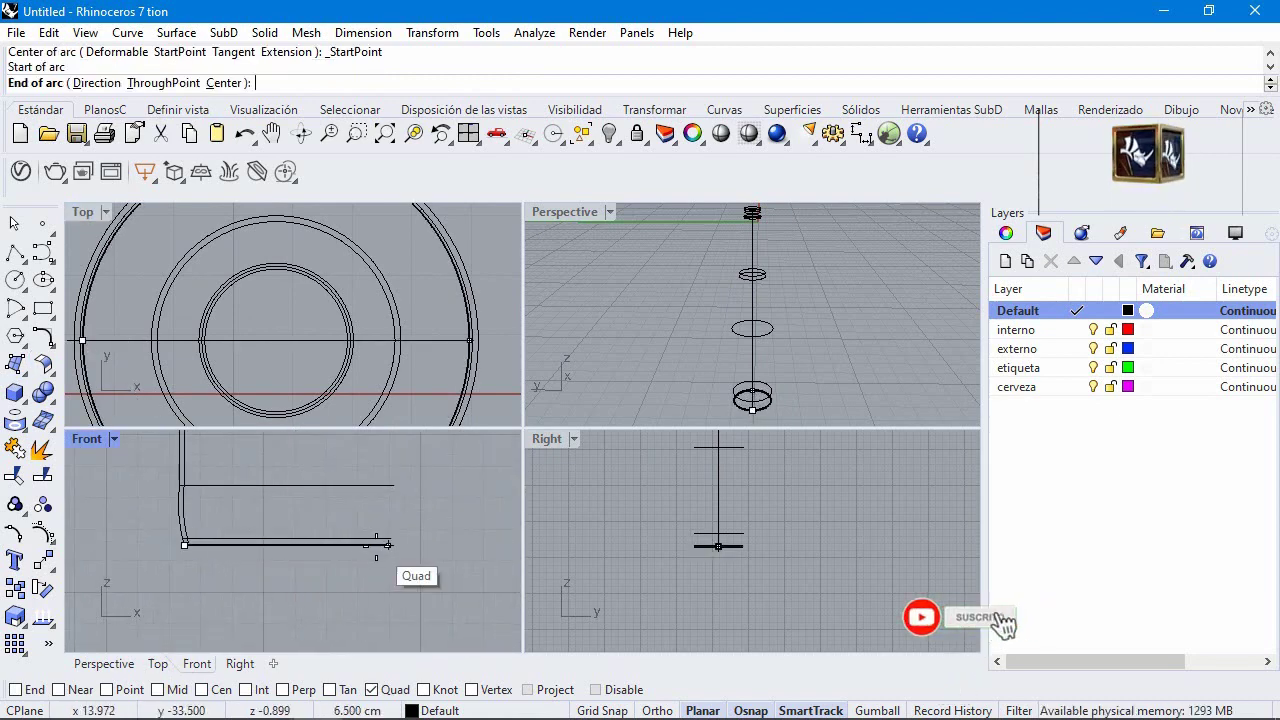
pyautogui.click(380, 545)
pyautogui.scroll(5, 290, 550)
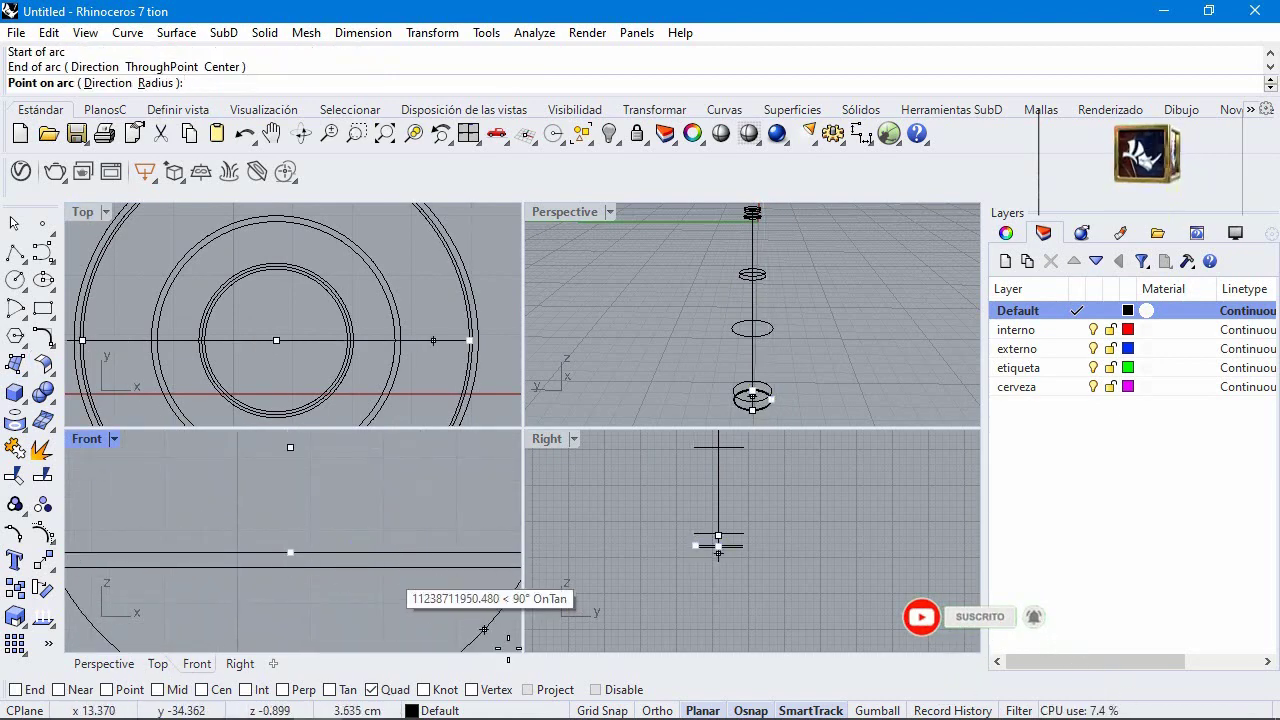
pyautogui.click(806, 711)
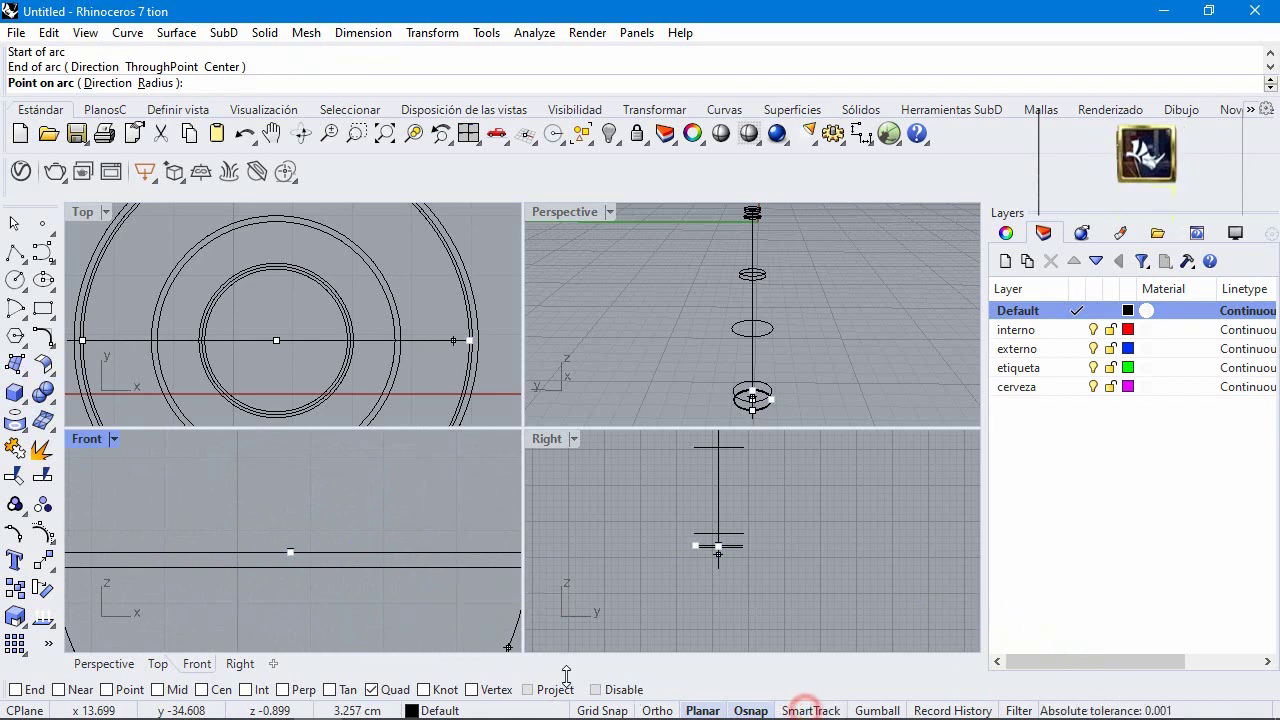
pyautogui.scroll(-3, 263, 457)
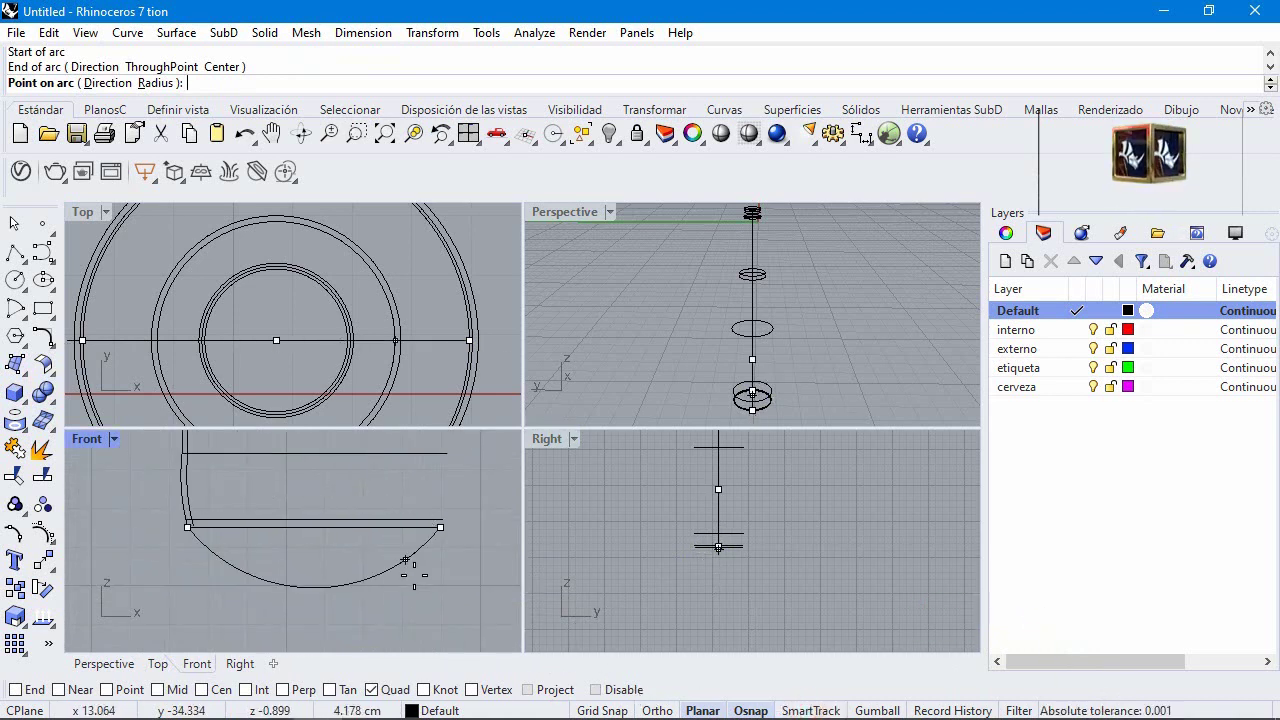
pyautogui.click(620, 691)
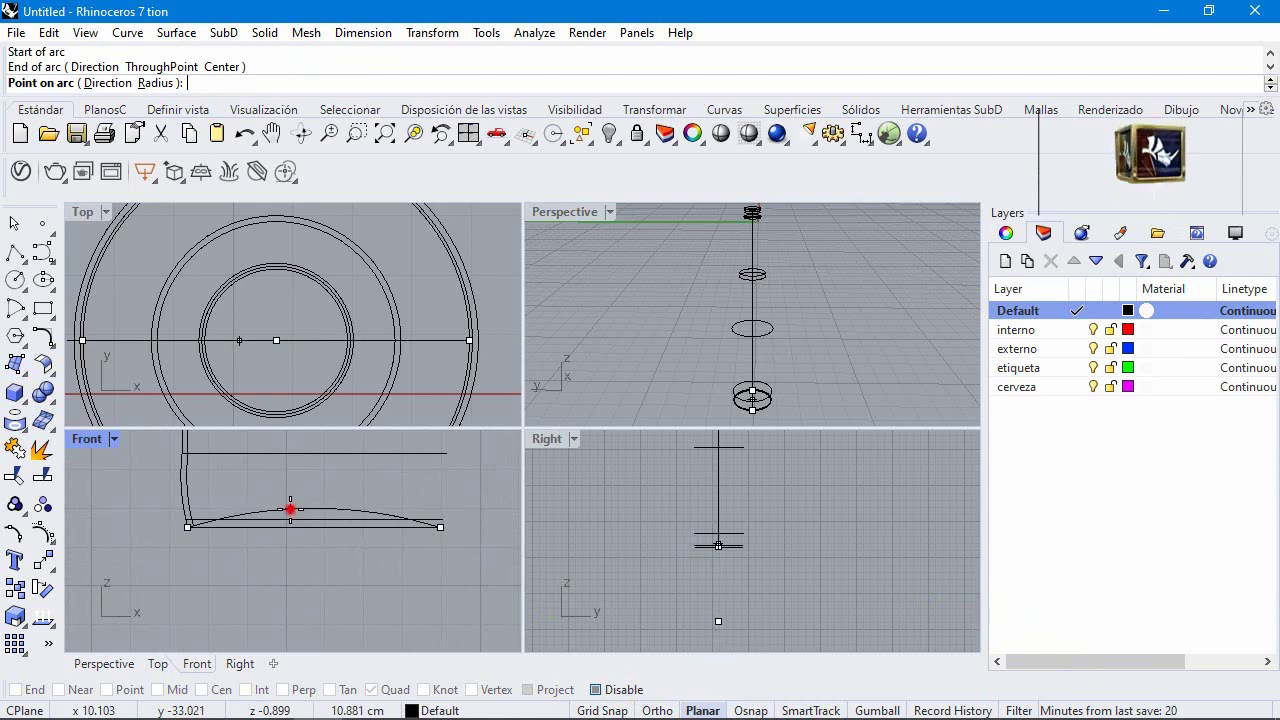
pyautogui.click(290, 510)
pyautogui.scroll(2, 675, 552)
# Step: Draw a crossing arc in the Right view between the base circle's other two quadrants, passing through the first arc's peak
pyautogui.click(675, 552)
pyautogui.press('Return')
pyautogui.scroll(3, 603, 557)
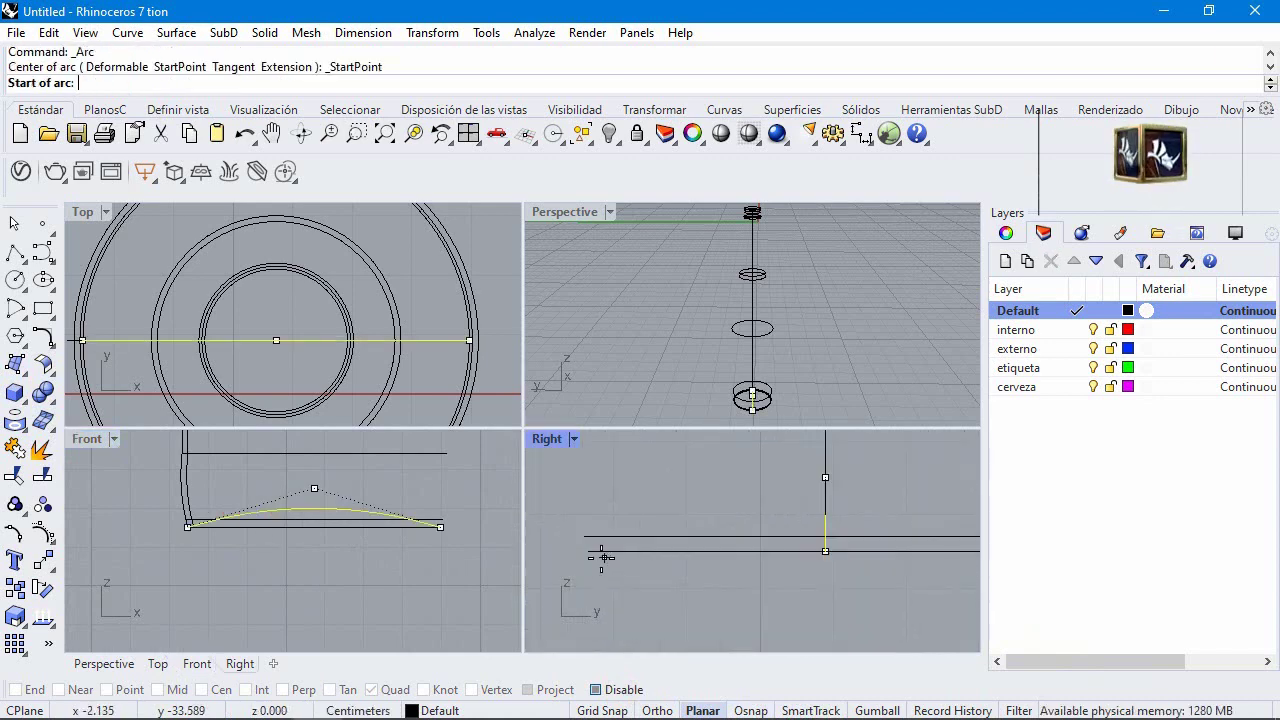
pyautogui.click(597, 690)
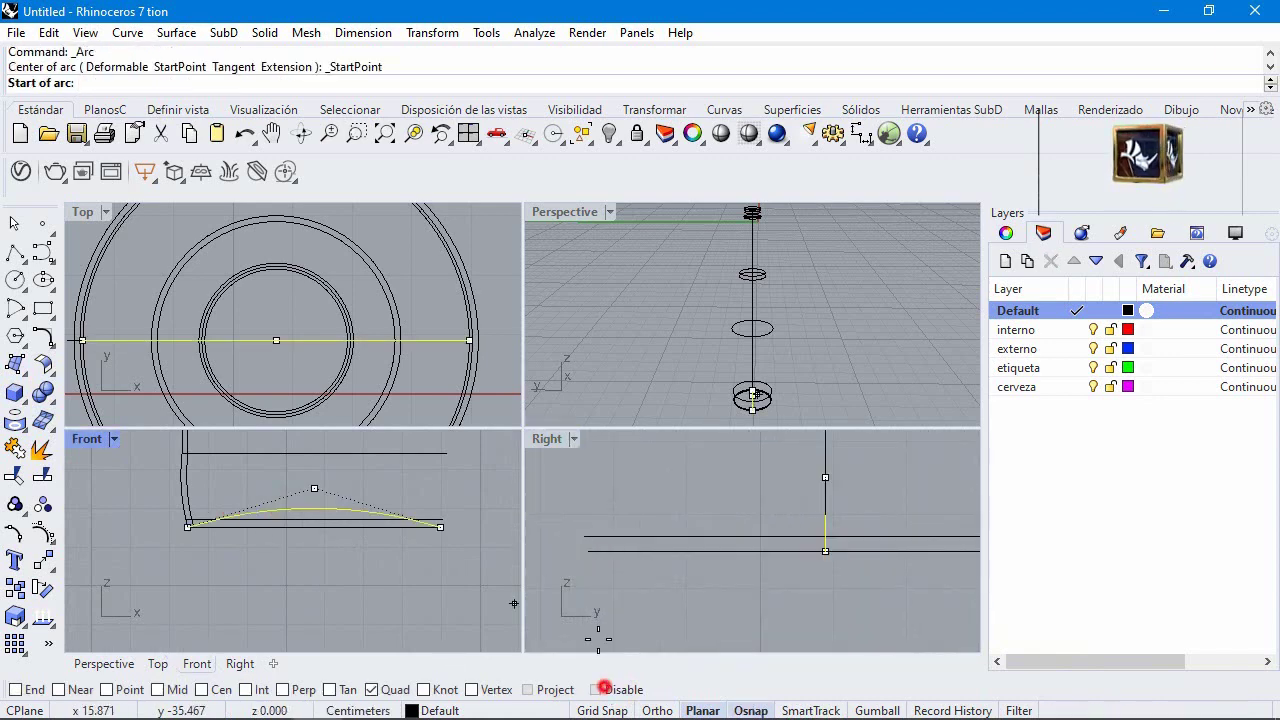
pyautogui.click(586, 551)
pyautogui.scroll(-3, 586, 551)
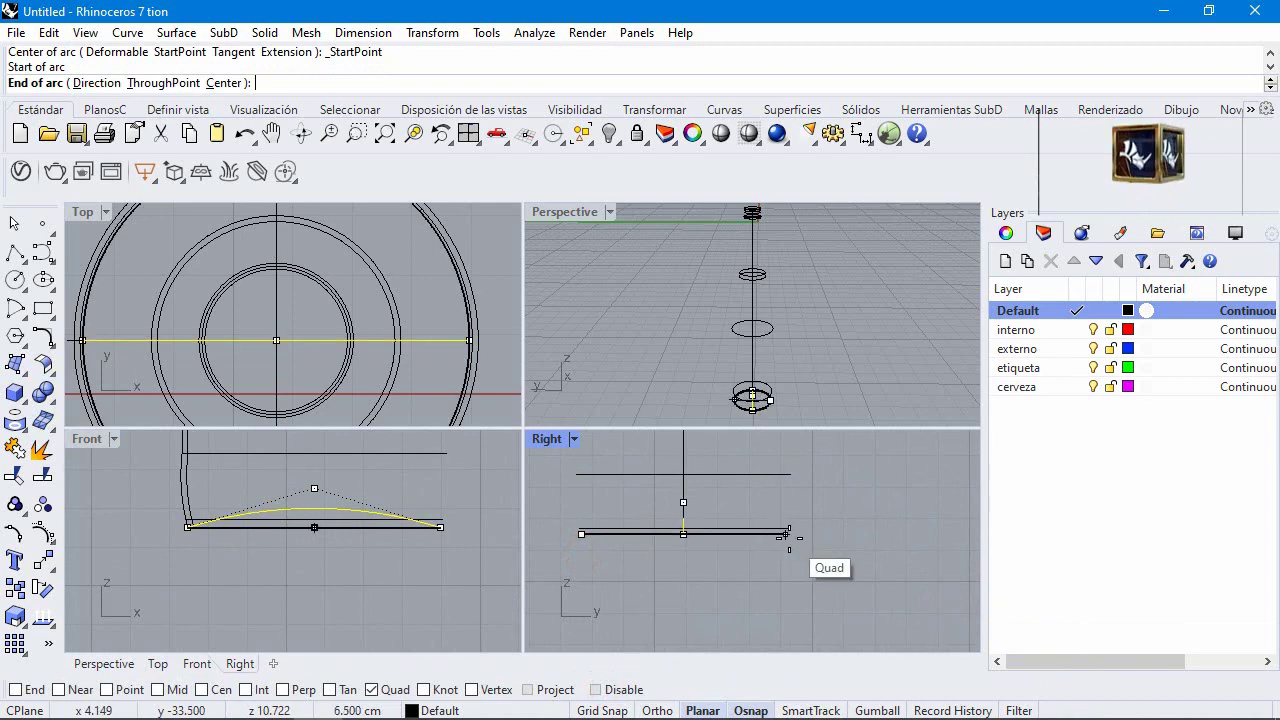
pyautogui.click(785, 535)
pyautogui.scroll(2, 786, 534)
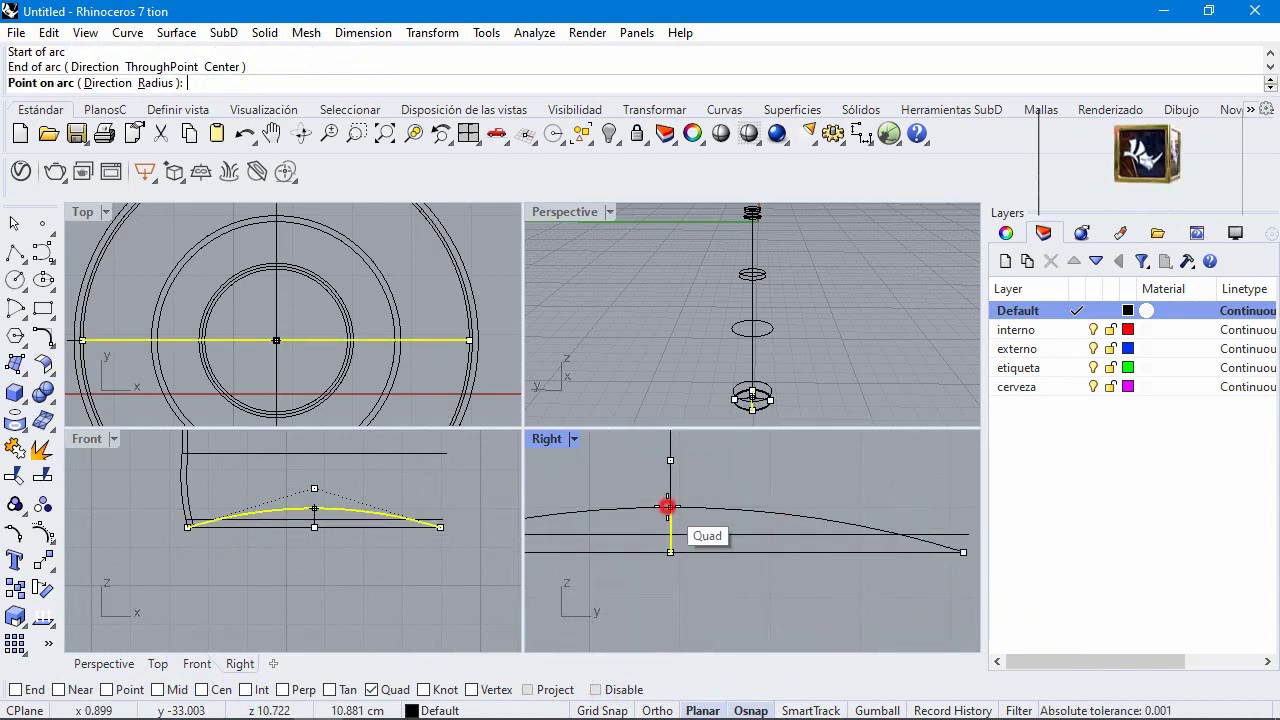
pyautogui.click(667, 507)
pyautogui.scroll(-3, 692, 366)
# Step: Build a Patch surface for the concave bottle base from the outer base circle and the two crossing arcs
pyautogui.moveTo(692, 366); pyautogui.dragTo(775, 346, button='right')
pyautogui.scroll(4, 775, 346)
pyautogui.click(712, 330)
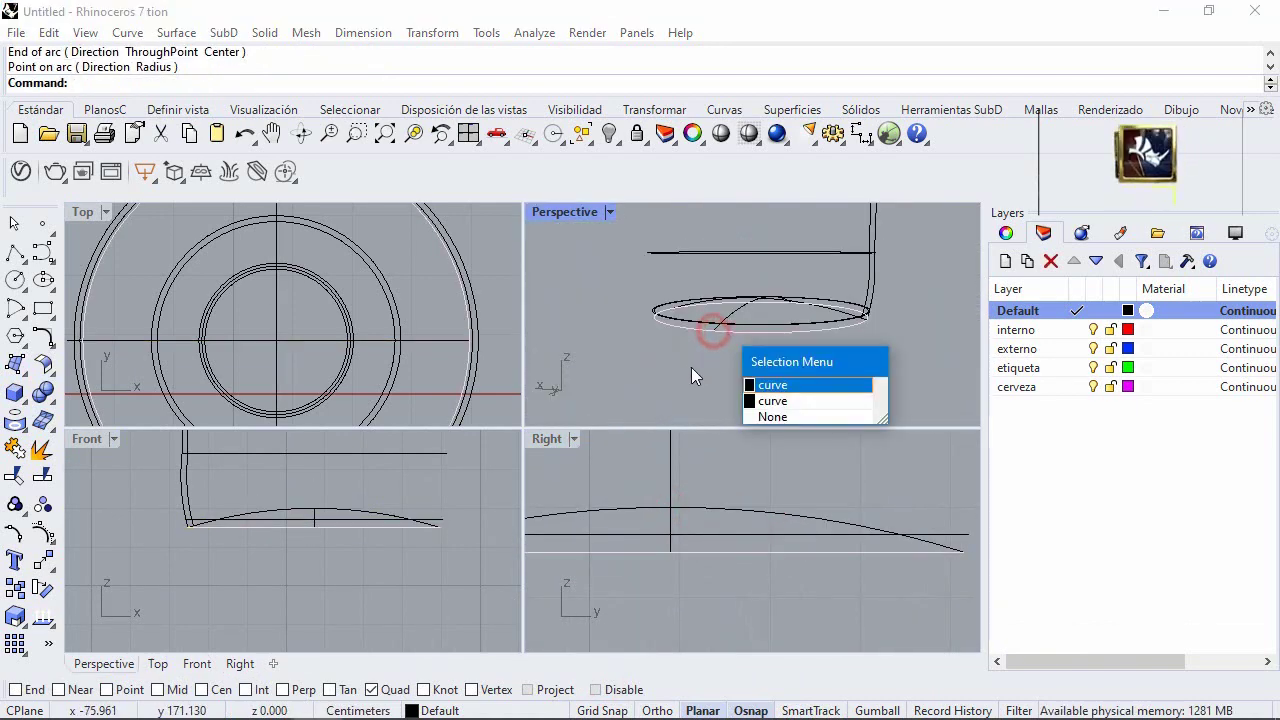
pyautogui.click(691, 367)
pyautogui.doubleClick(537, 212)
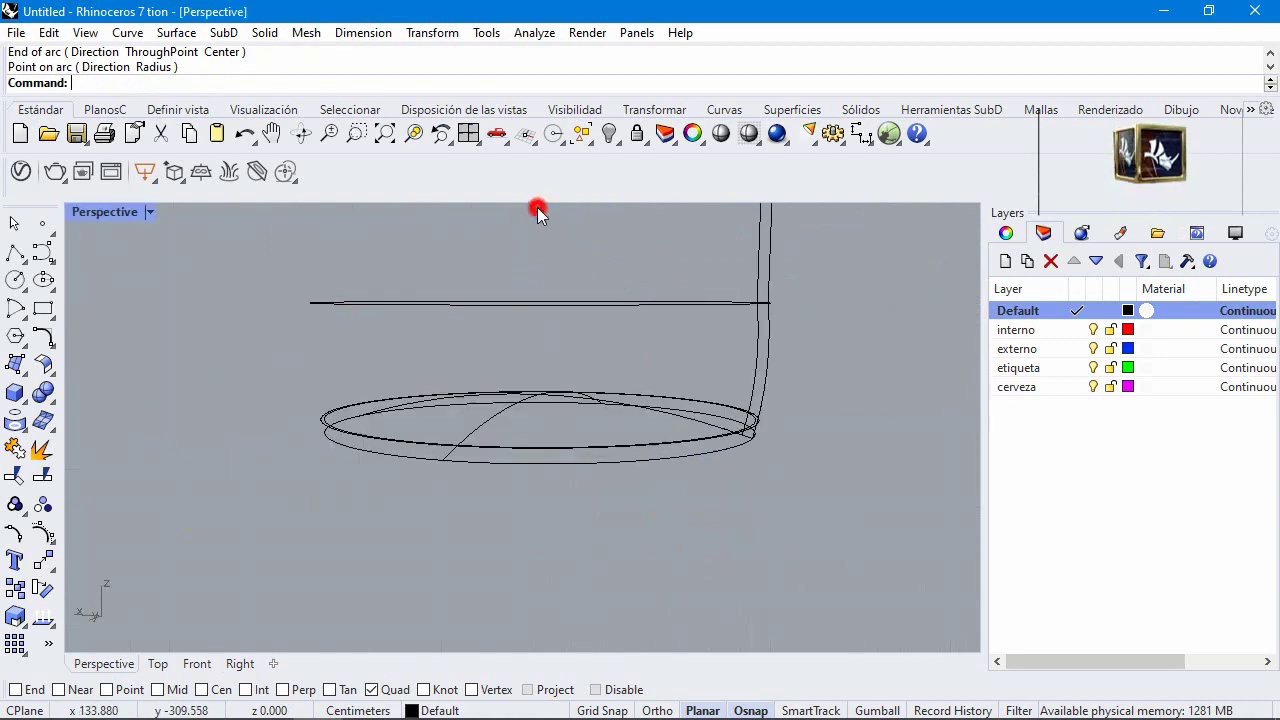
pyautogui.click(510, 464)
pyautogui.keyDown('shift'); pyautogui.click(480, 428); pyautogui.keyUp('shift')
pyautogui.moveTo(480, 428); pyautogui.dragTo(598, 447, button='right')
pyautogui.keyDown('shift'); pyautogui.click(598, 437); pyautogui.keyUp('shift')
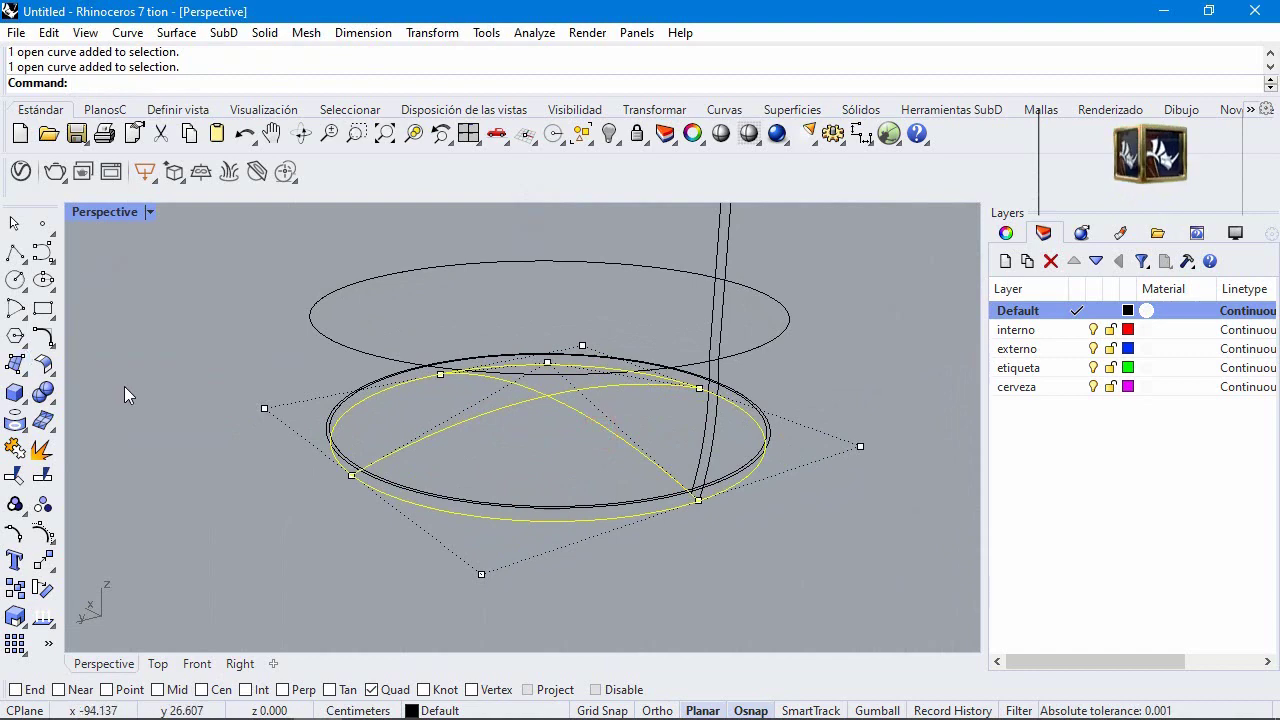
pyautogui.click(38, 390)
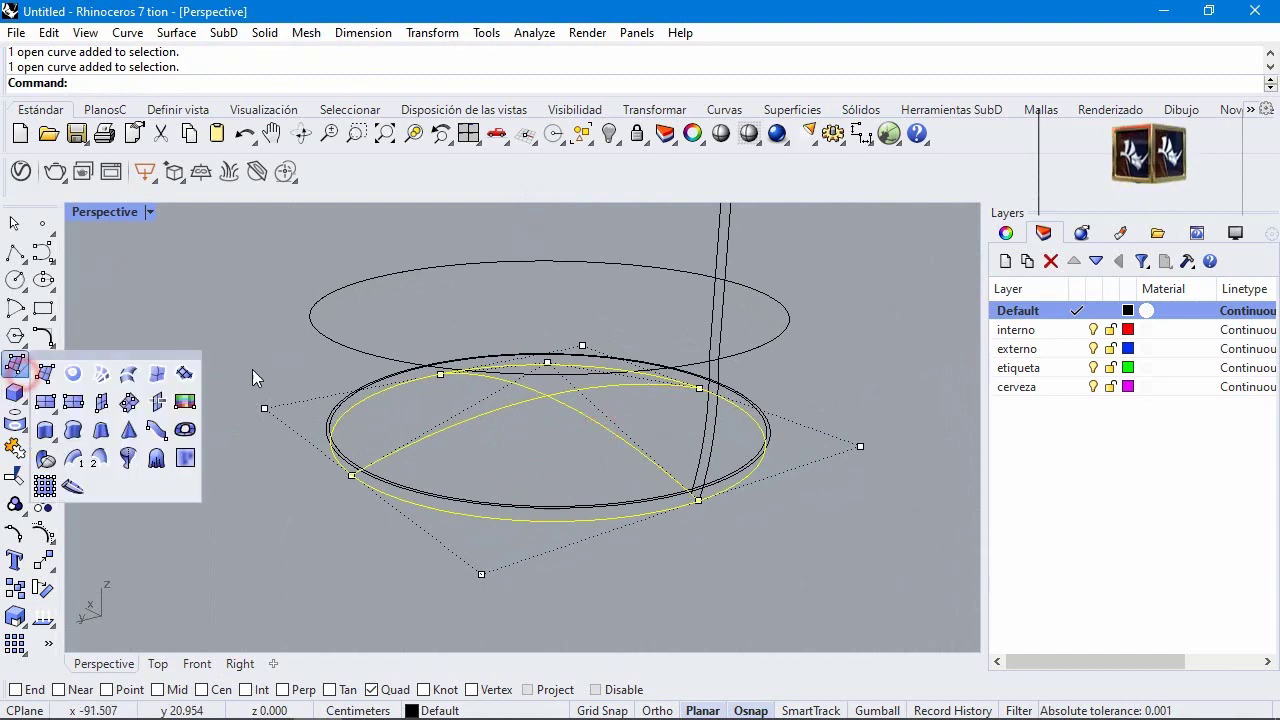
pyautogui.click(186, 376)
pyautogui.click(552, 533)
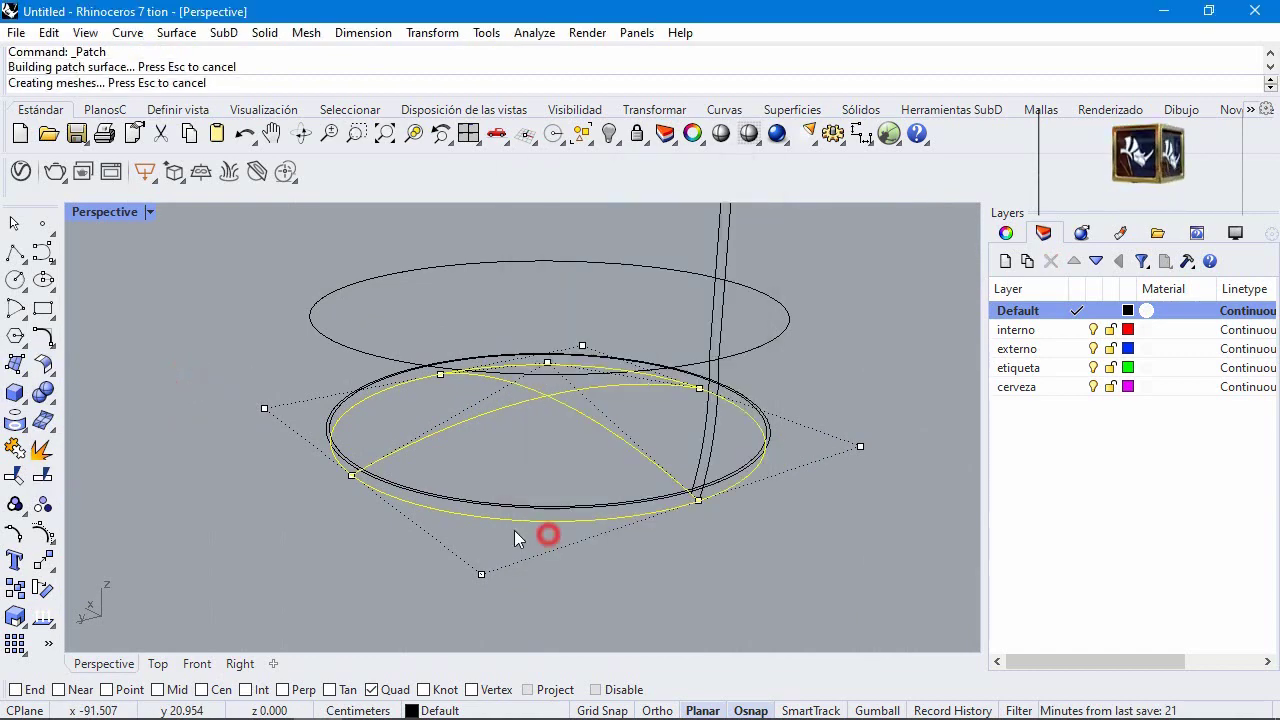
pyautogui.rightClick(391, 560)
# Step: Show the hidden outer bottle surface and inspect the patched base from below
pyautogui.moveTo(493, 543); pyautogui.dragTo(679, 197, button='right')
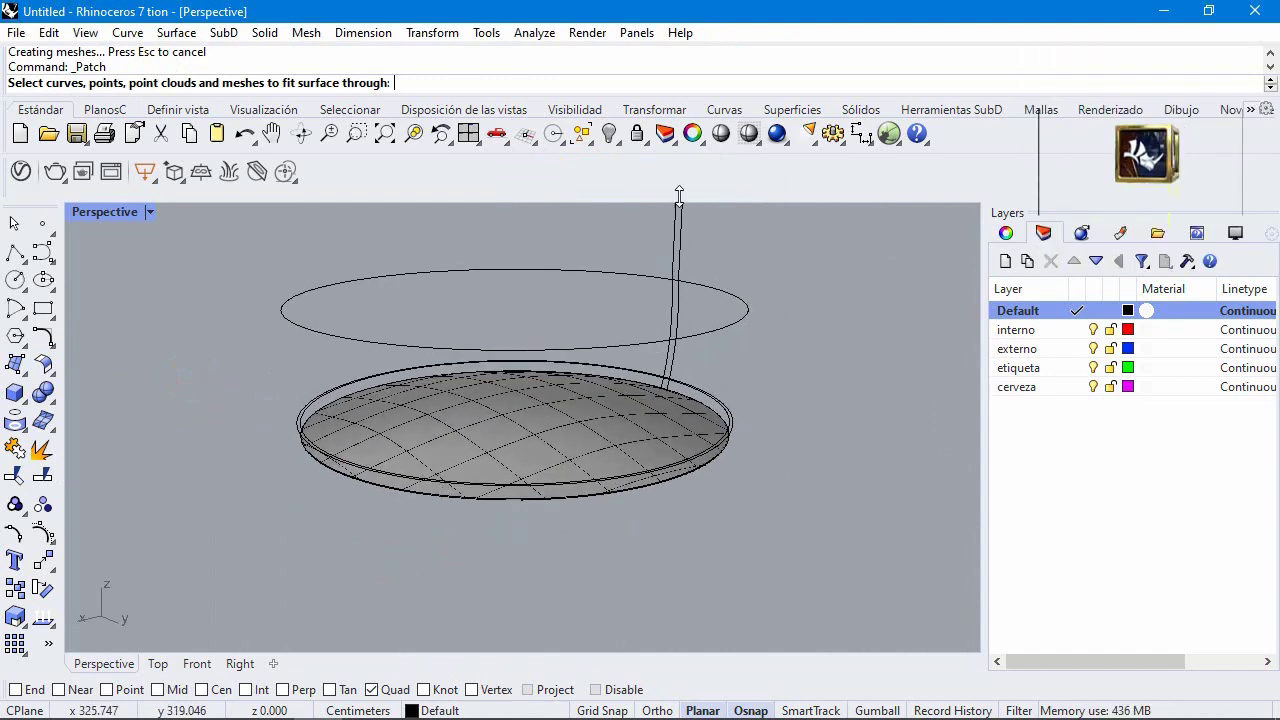
pyautogui.click(609, 134)
pyautogui.moveTo(620, 263); pyautogui.dragTo(689, 369, button='right')
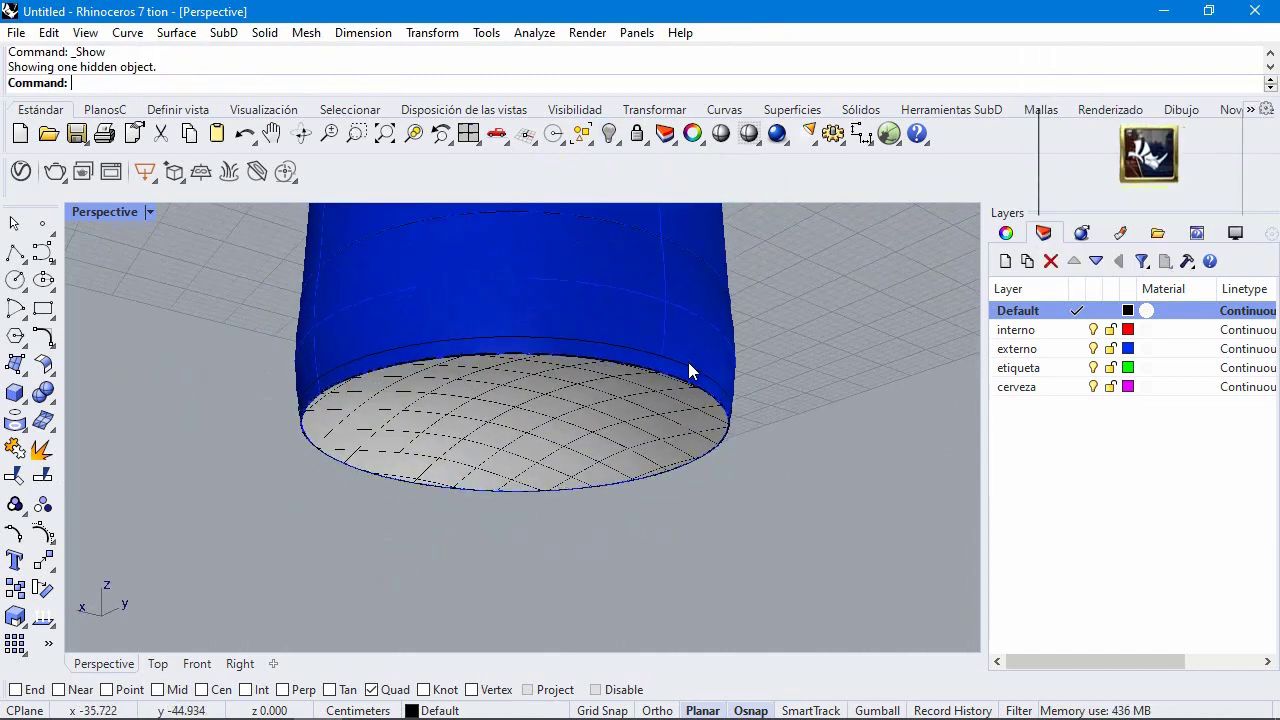
# Step: Hide the outer bottle surface and the patched base surface, and return to the four-viewport layout
pyautogui.click(628, 254)
pyautogui.click(609, 134)
pyautogui.click(550, 412)
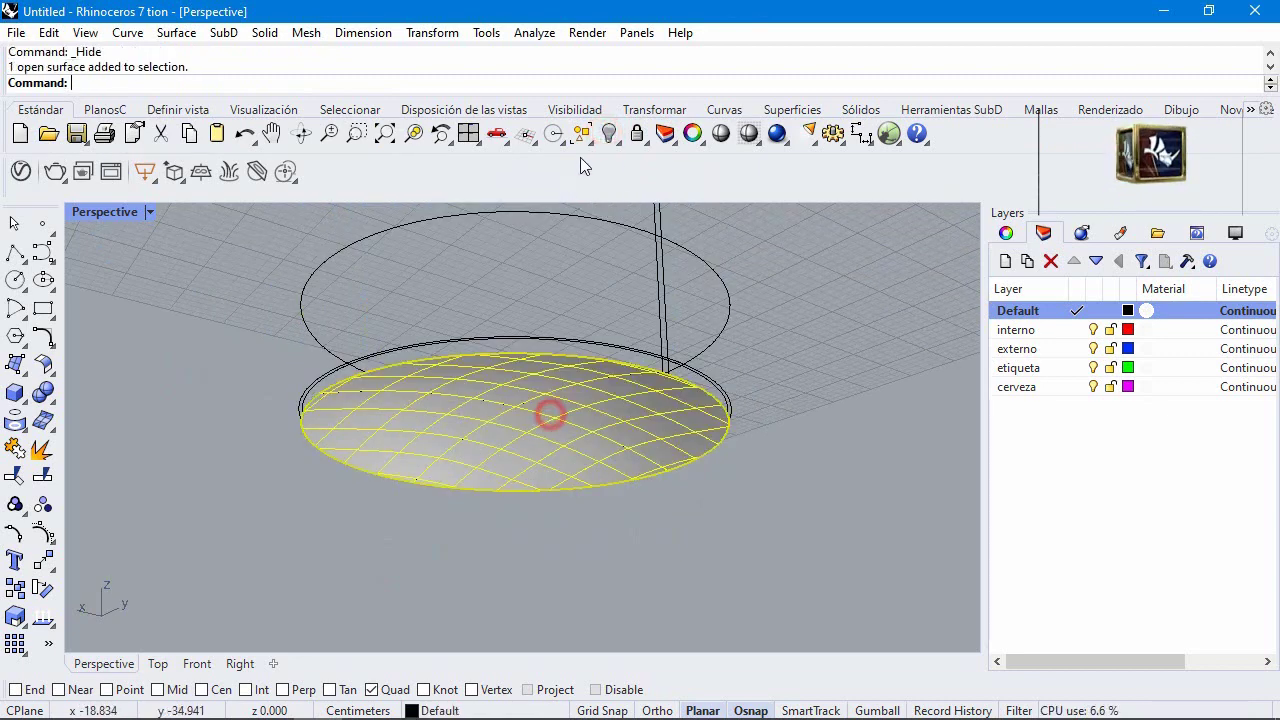
pyautogui.click(608, 135)
pyautogui.doubleClick(115, 215)
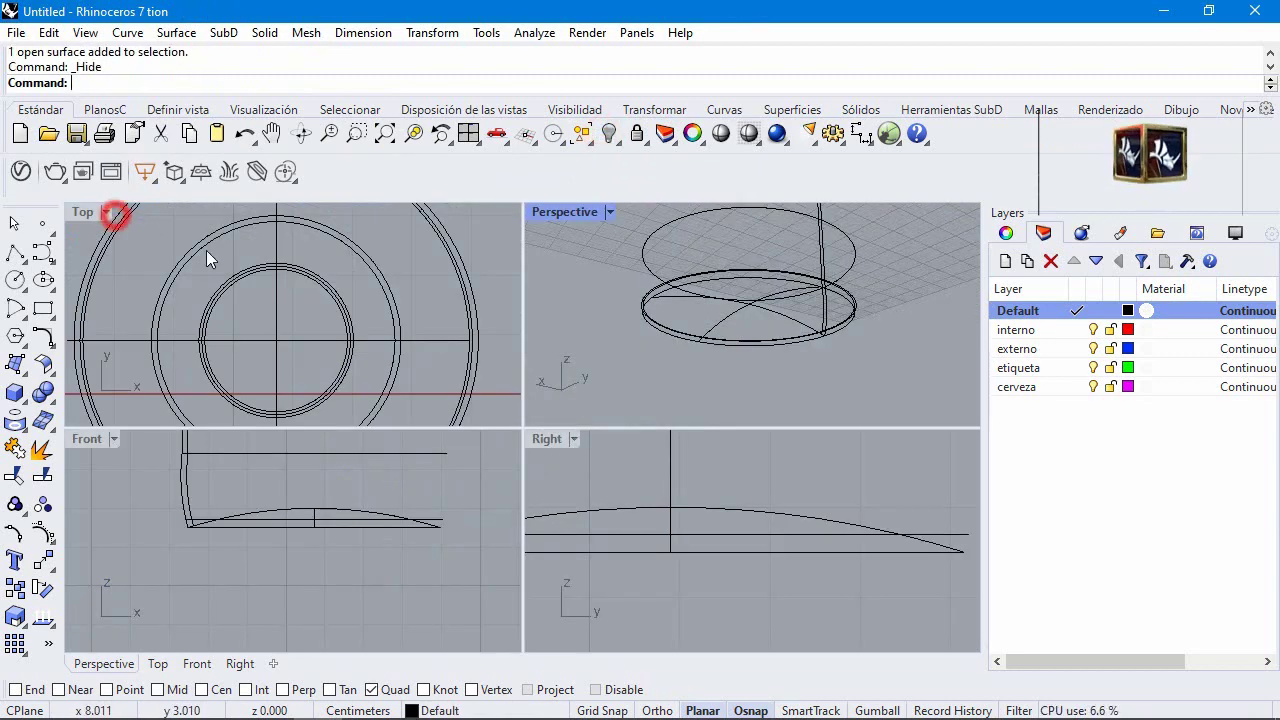
# Step: Raise the inner profile's lowest control point in the Front view so it sits above the outer base arc
pyautogui.click(160, 520)
pyautogui.click(265, 519)
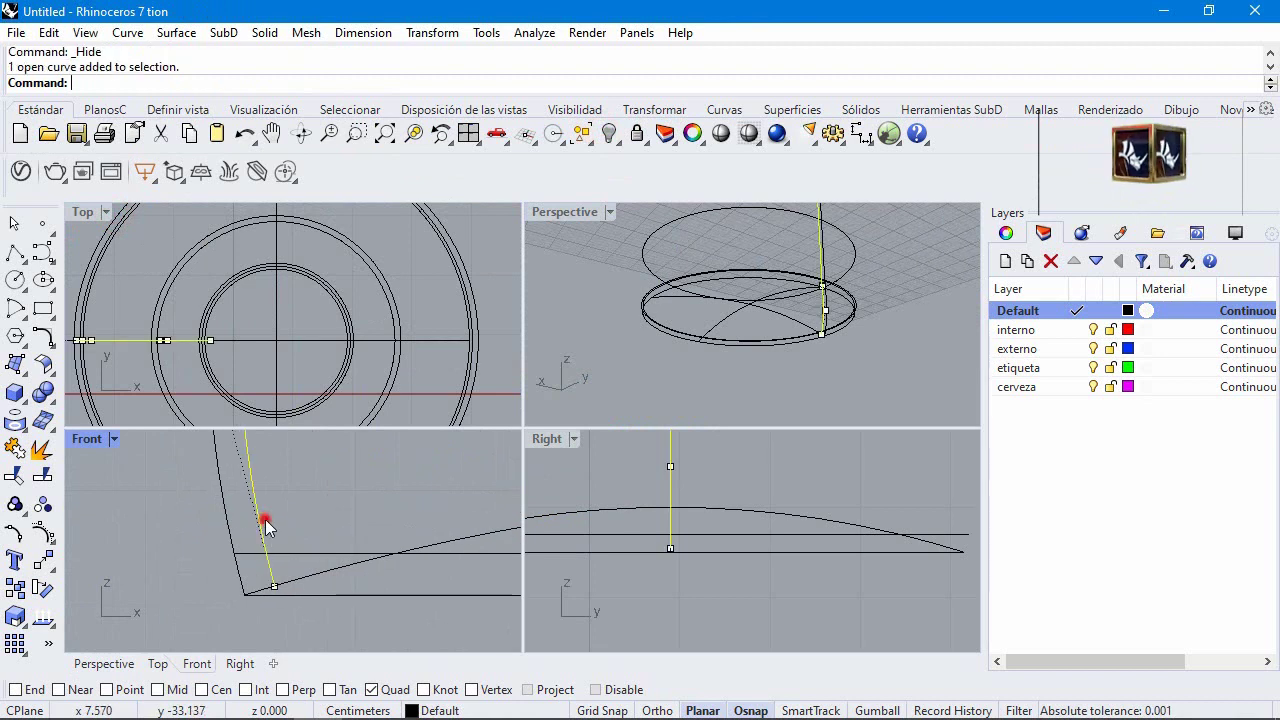
pyautogui.click(274, 588)
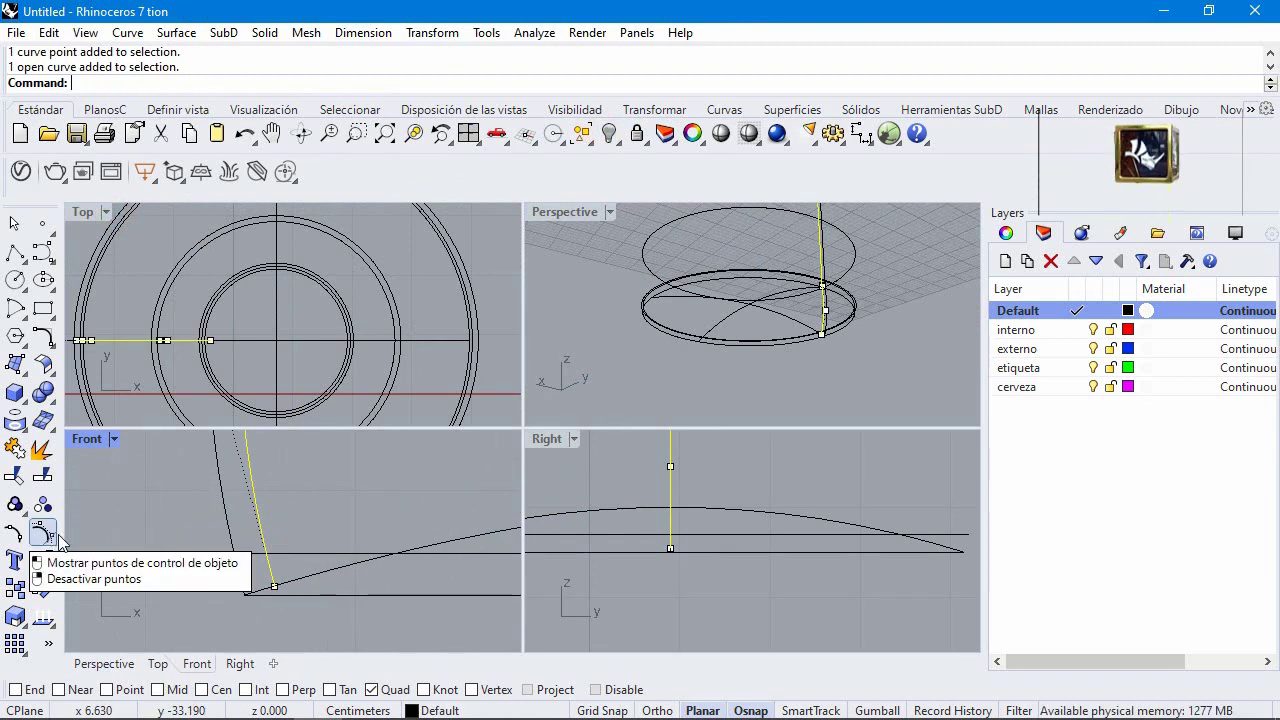
pyautogui.moveTo(276, 588); pyautogui.dragTo(271, 557)
pyautogui.moveTo(272, 574); pyautogui.dragTo(169, 574, button='right')
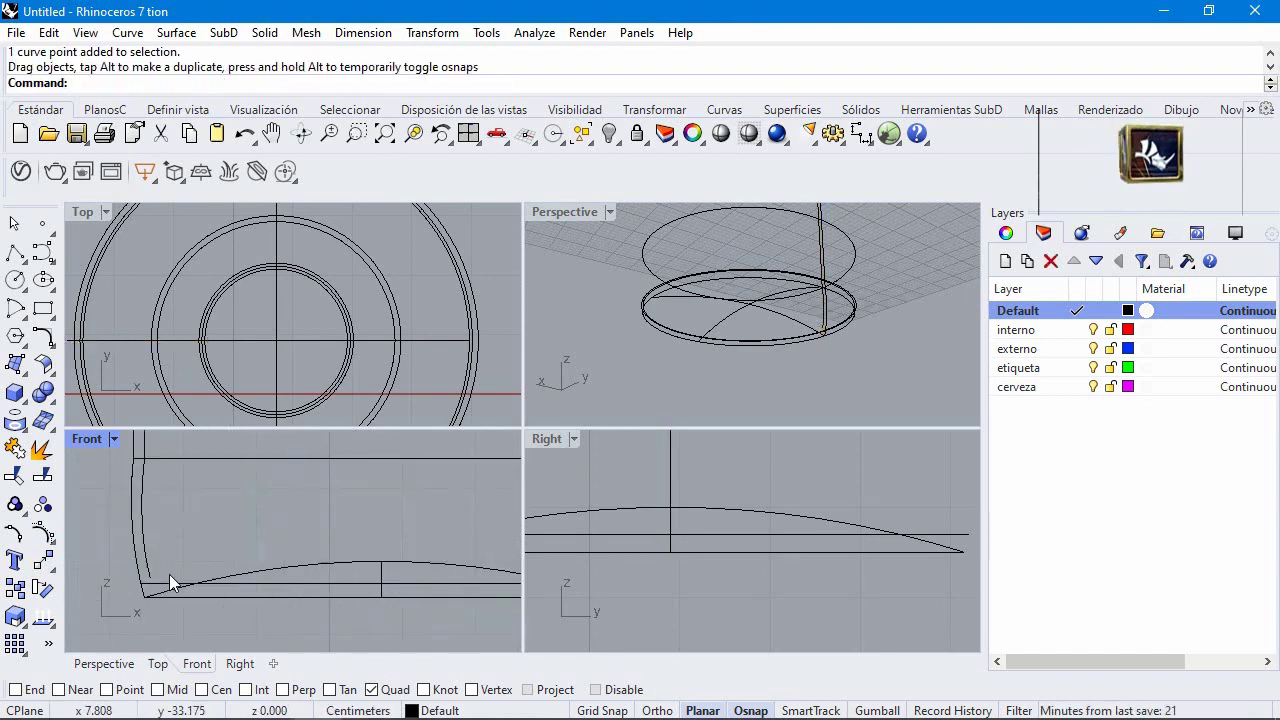
# Step: Mirror a copy of the inner profile across the bottle's vertical axis in the Front view, starting from the base circle's centre
pyautogui.click(149, 563)
pyautogui.doubleClick(86, 439)
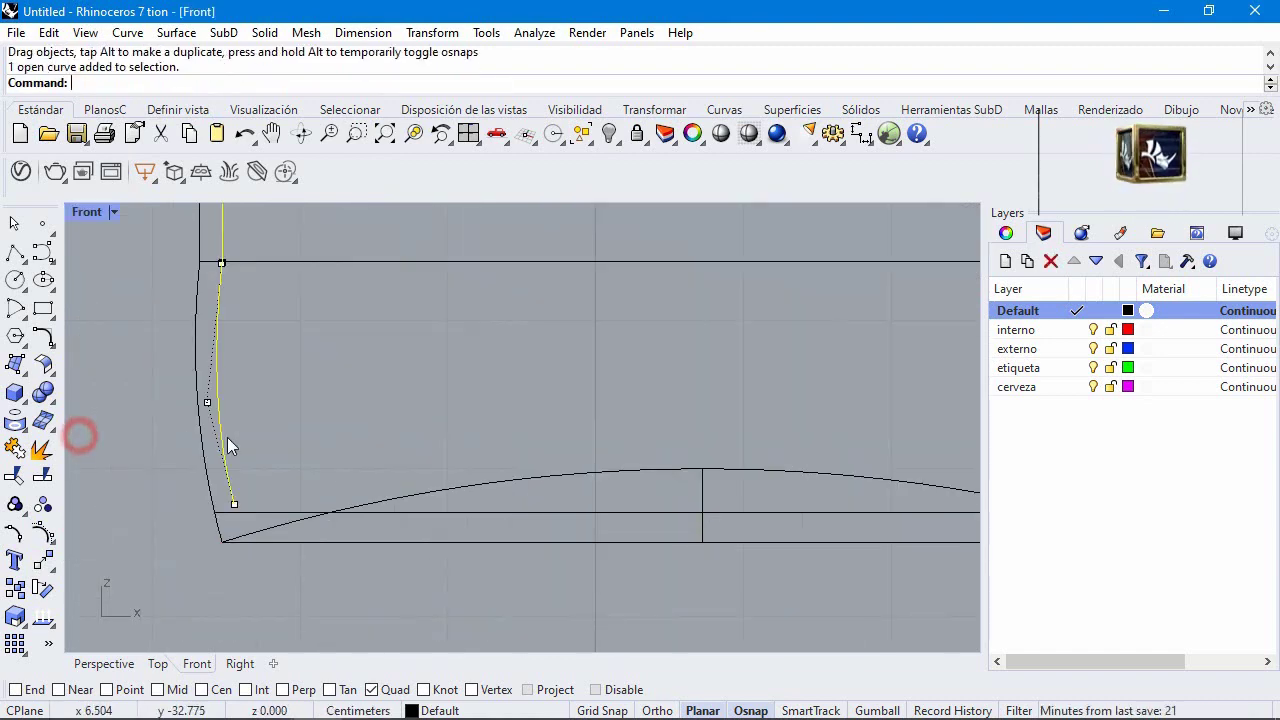
pyautogui.scroll(-2, 339, 491)
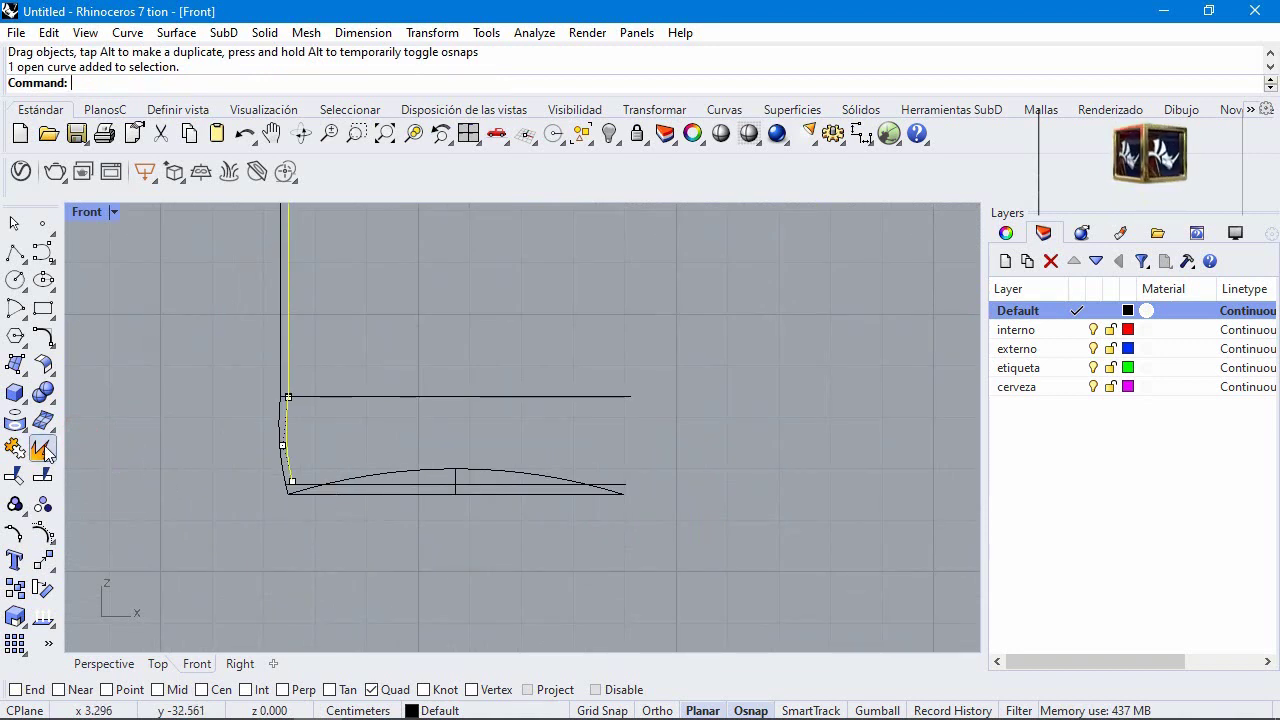
pyautogui.click(50, 565)
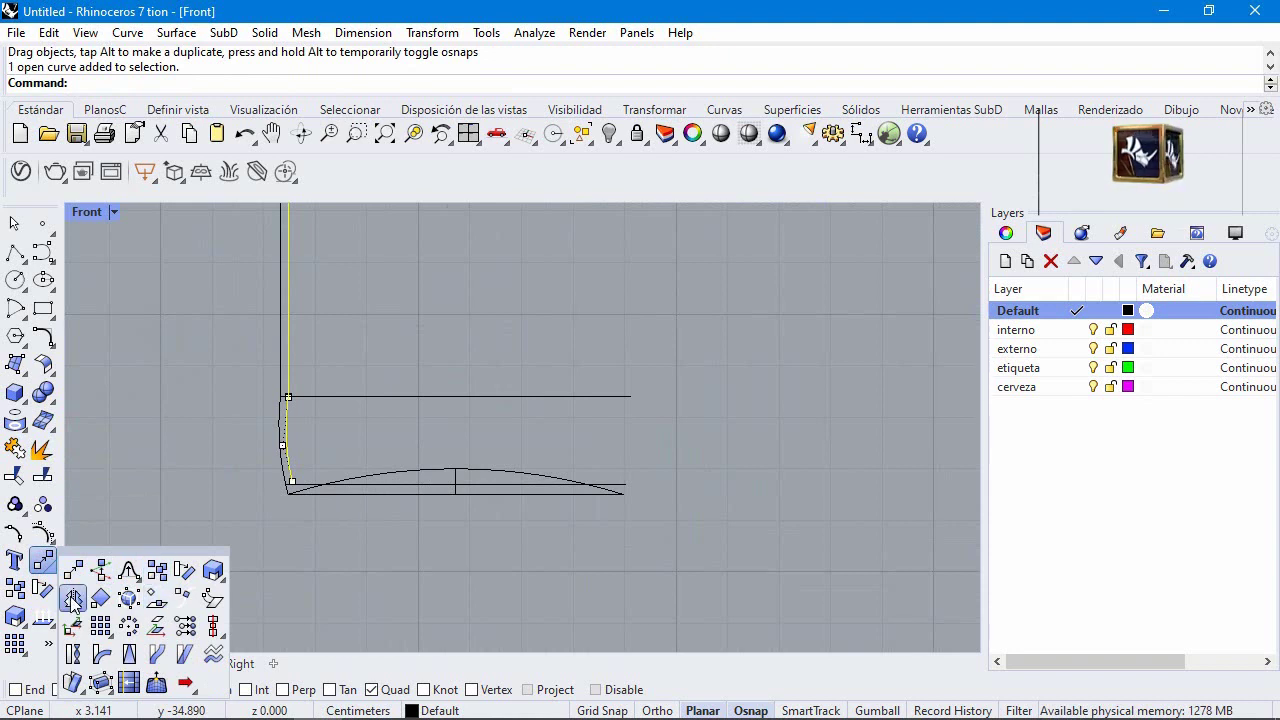
pyautogui.click(73, 598)
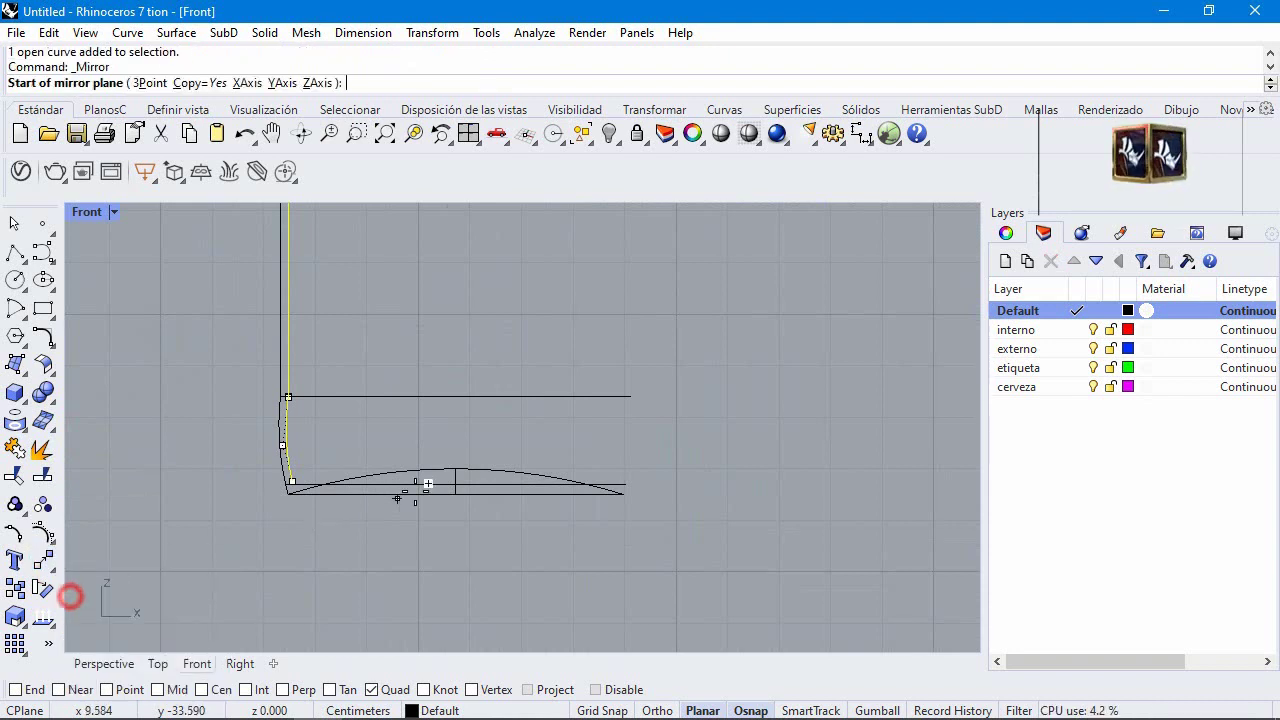
pyautogui.rightClick(218, 690)
pyautogui.click(455, 484)
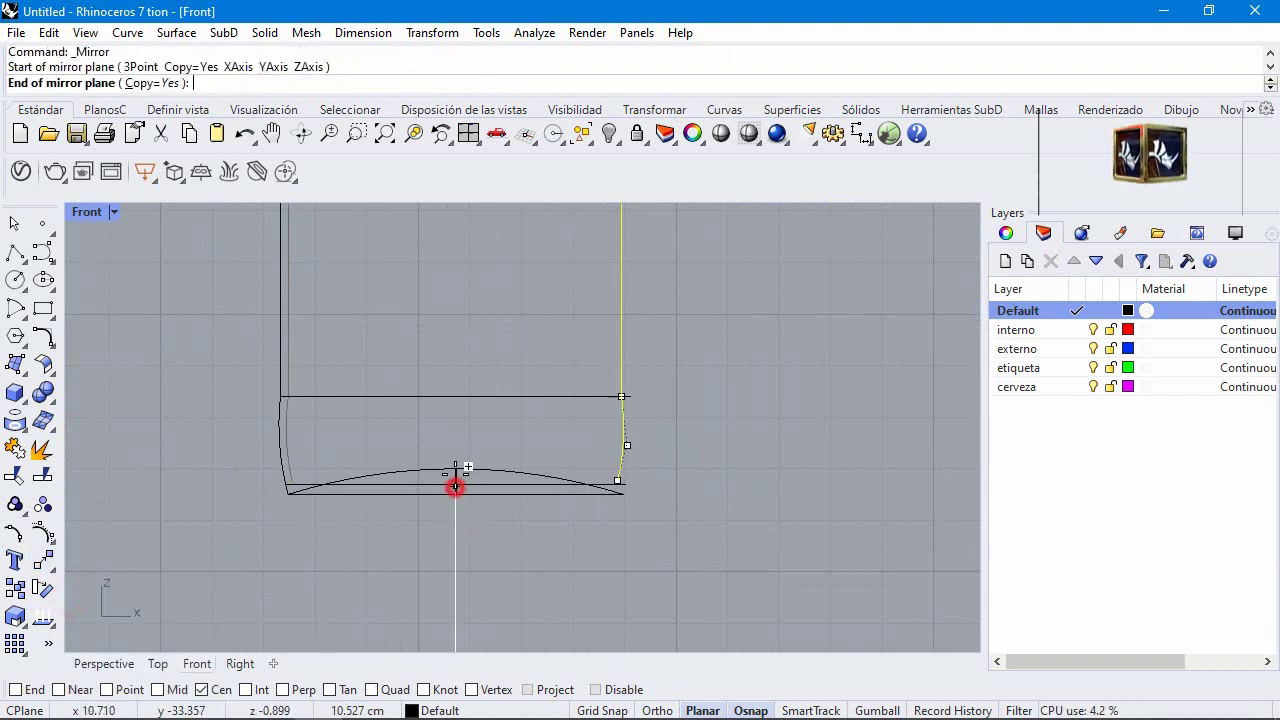
pyautogui.click(455, 347)
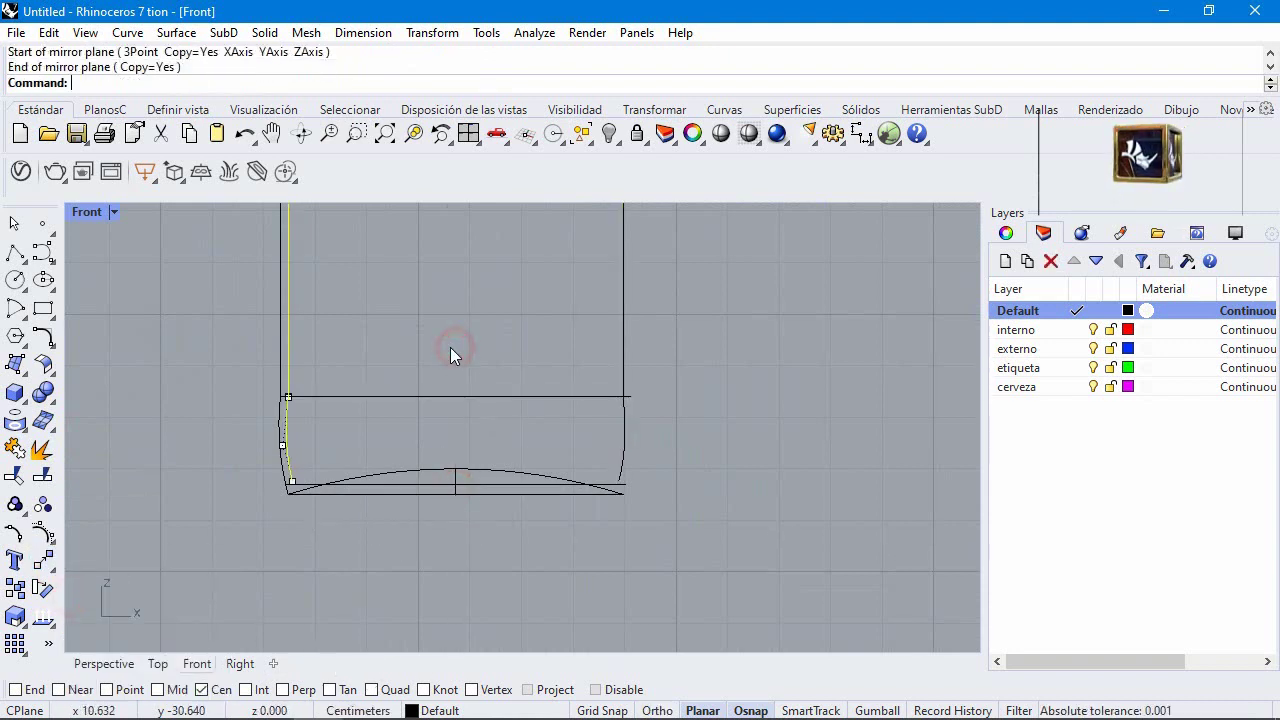
# Step: Draw an upward arc between the lower ends of the inner profile and its mirrored copy, peaking slightly above the outer base arc
pyautogui.click(28, 312)
pyautogui.click(80, 309)
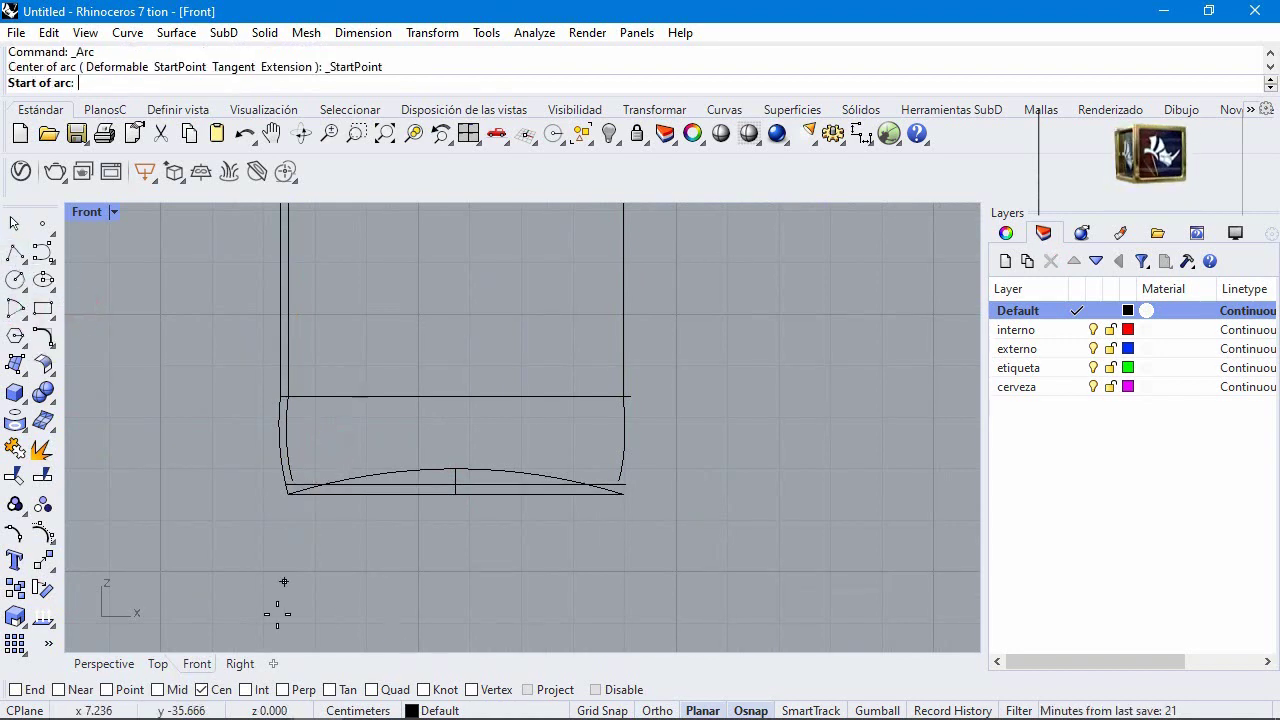
pyautogui.click(289, 484)
pyautogui.click(618, 481)
pyautogui.scroll(1, 458, 452)
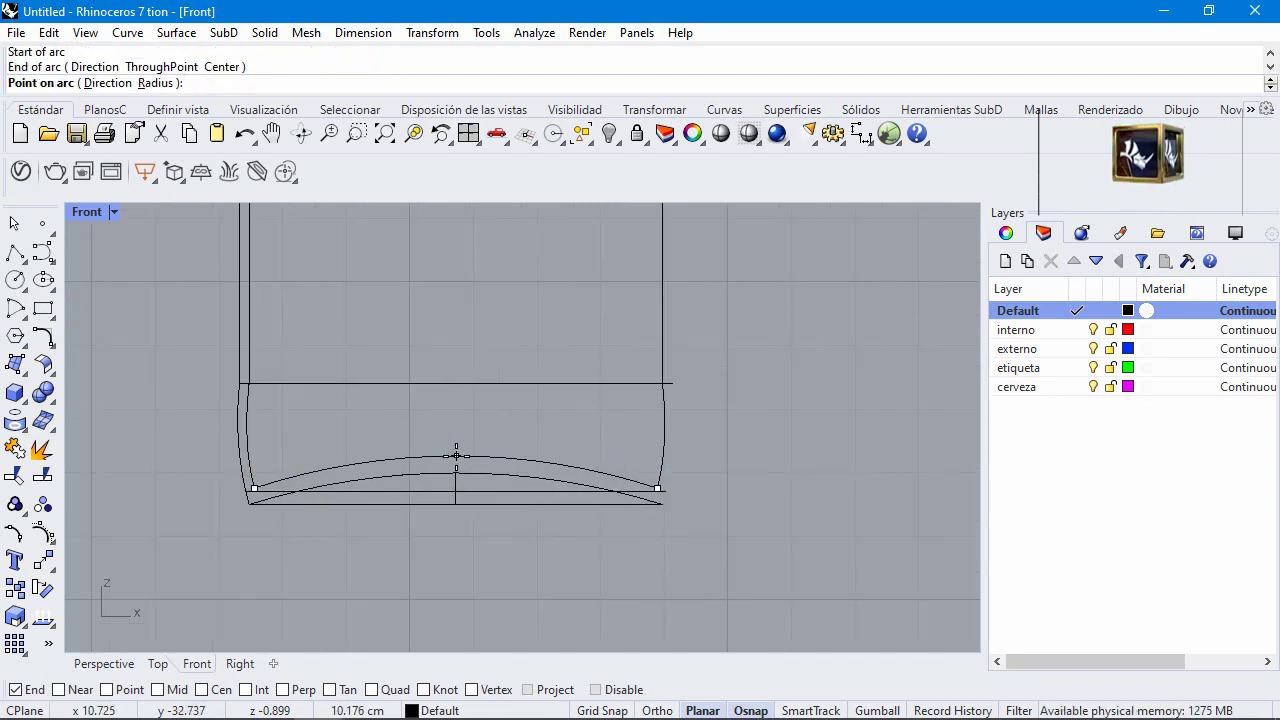
pyautogui.click(456, 455)
# Step: Mirror a copy of the inner base arc in the Top view about a 45° line through the base centre
pyautogui.hotkey('ctrl', 'm')
pyautogui.click(761, 292)
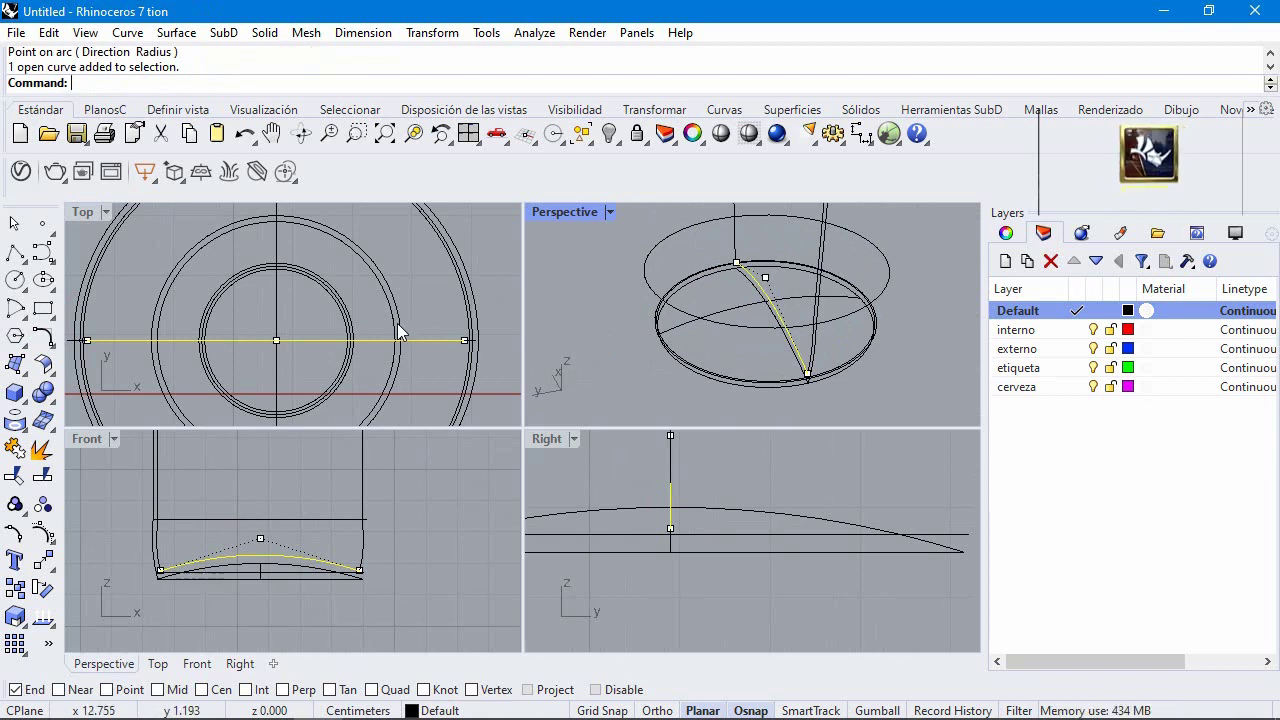
pyautogui.click(47, 565)
pyautogui.click(73, 596)
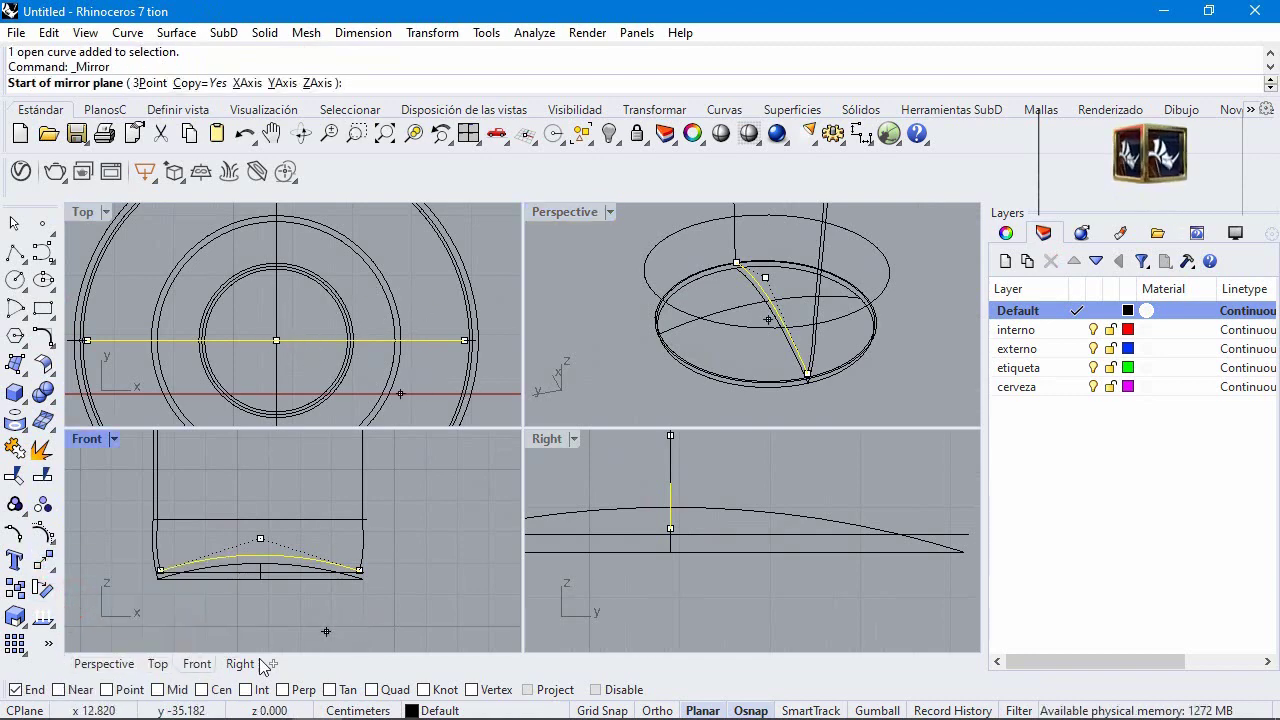
pyautogui.click(204, 688)
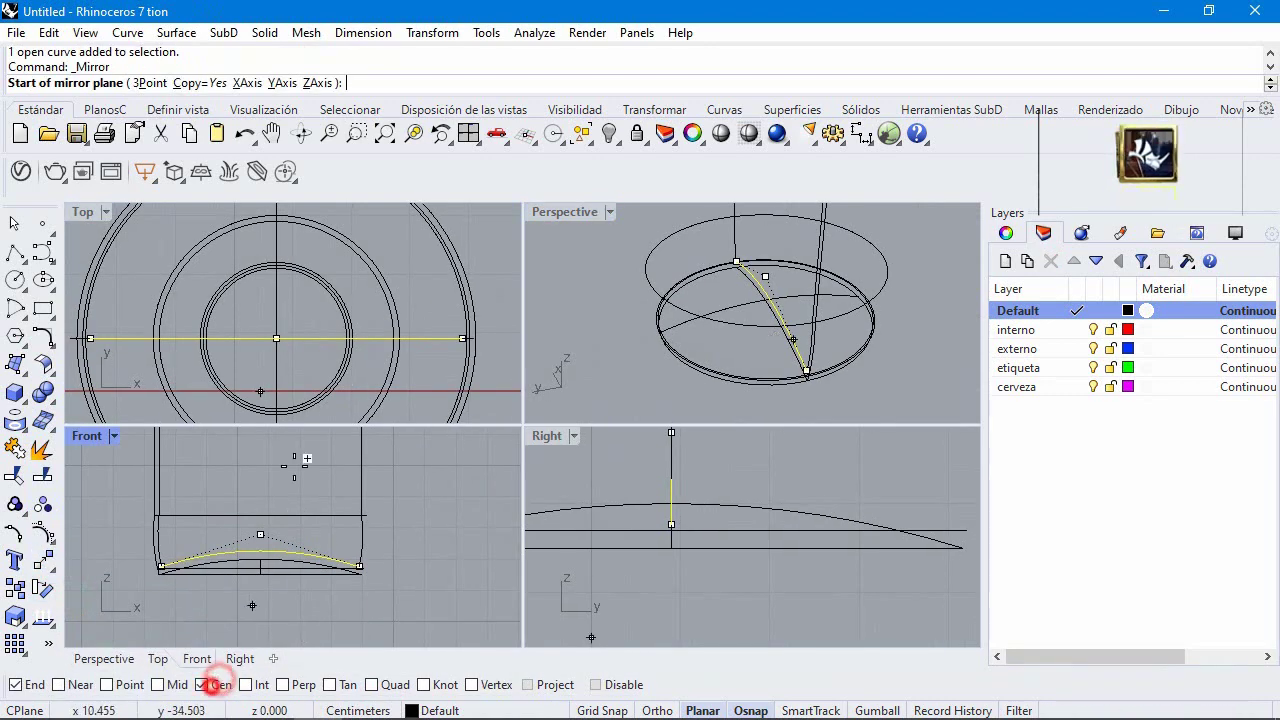
pyautogui.click(291, 336)
pyautogui.scroll(-3, 357, 286)
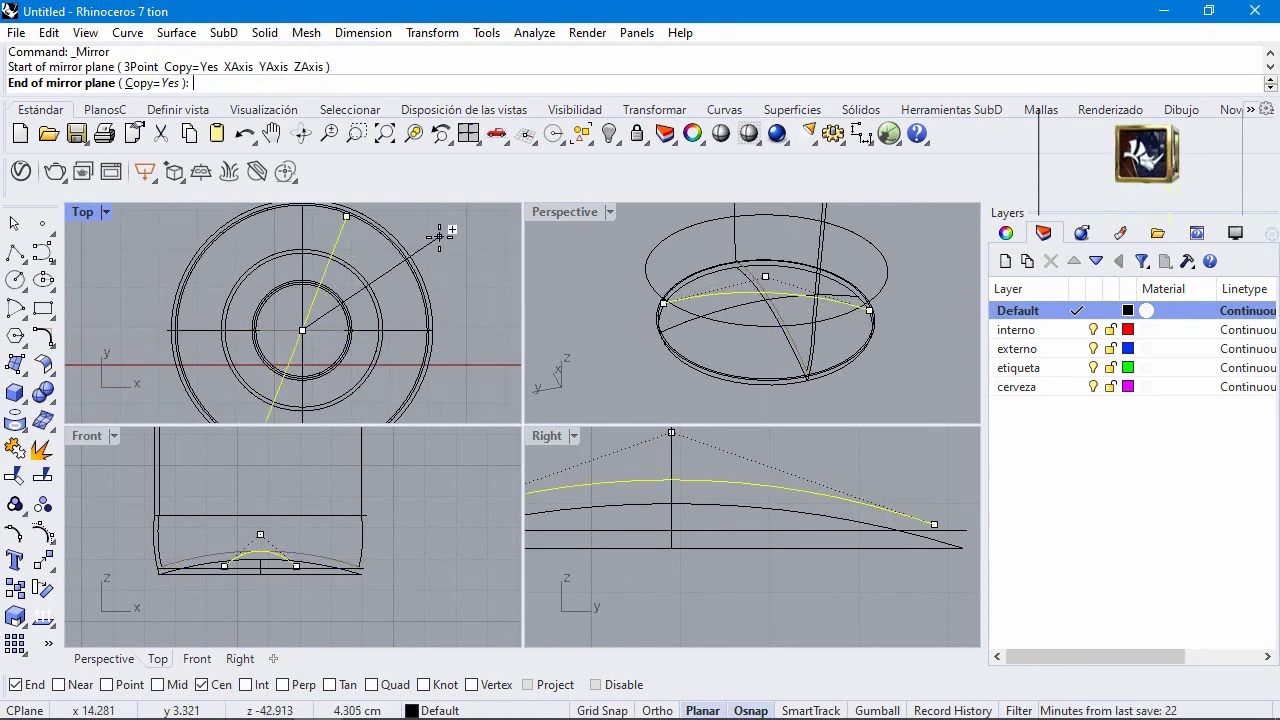
pyautogui.write('<')
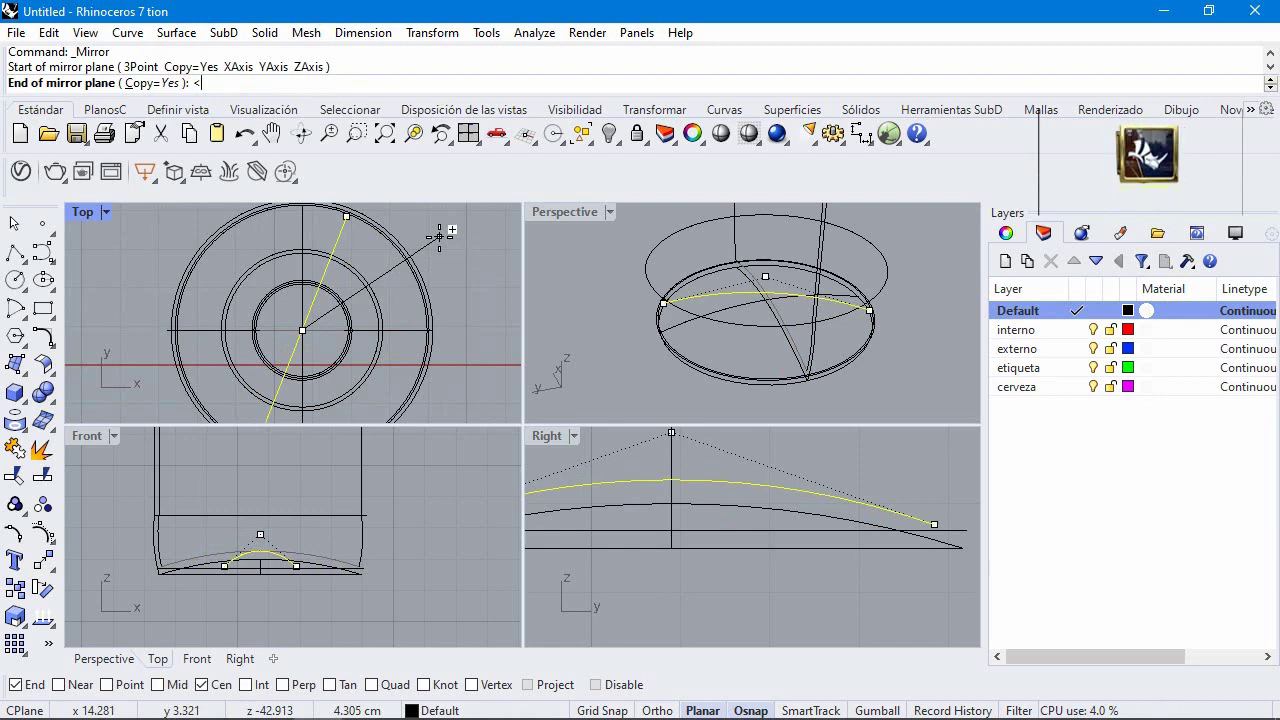
pyautogui.write('45')
pyautogui.press('Return')
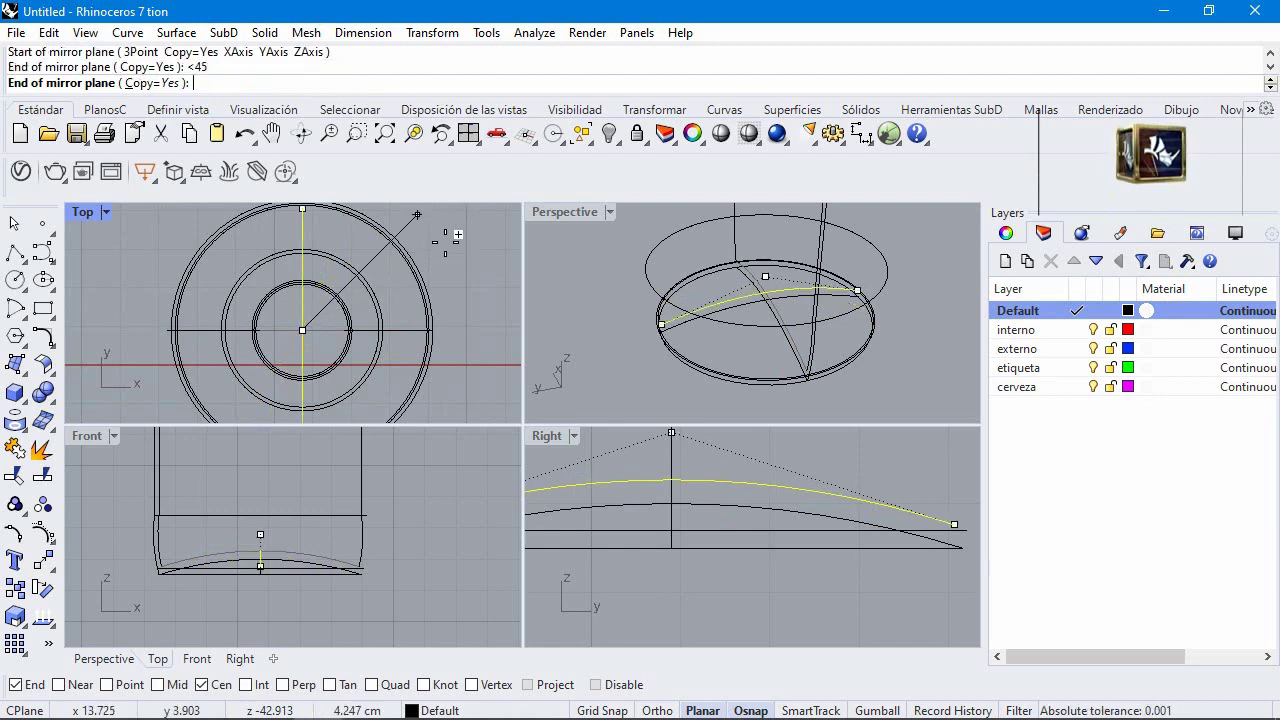
pyautogui.click(446, 240)
# Step: Hide the outer base's crossing arc and the old inner base circle, and enlarge the Perspective view
pyautogui.click(763, 540)
pyautogui.hotkey('ctrl', 'h')
pyautogui.hotkey('ctrl', 'F4')
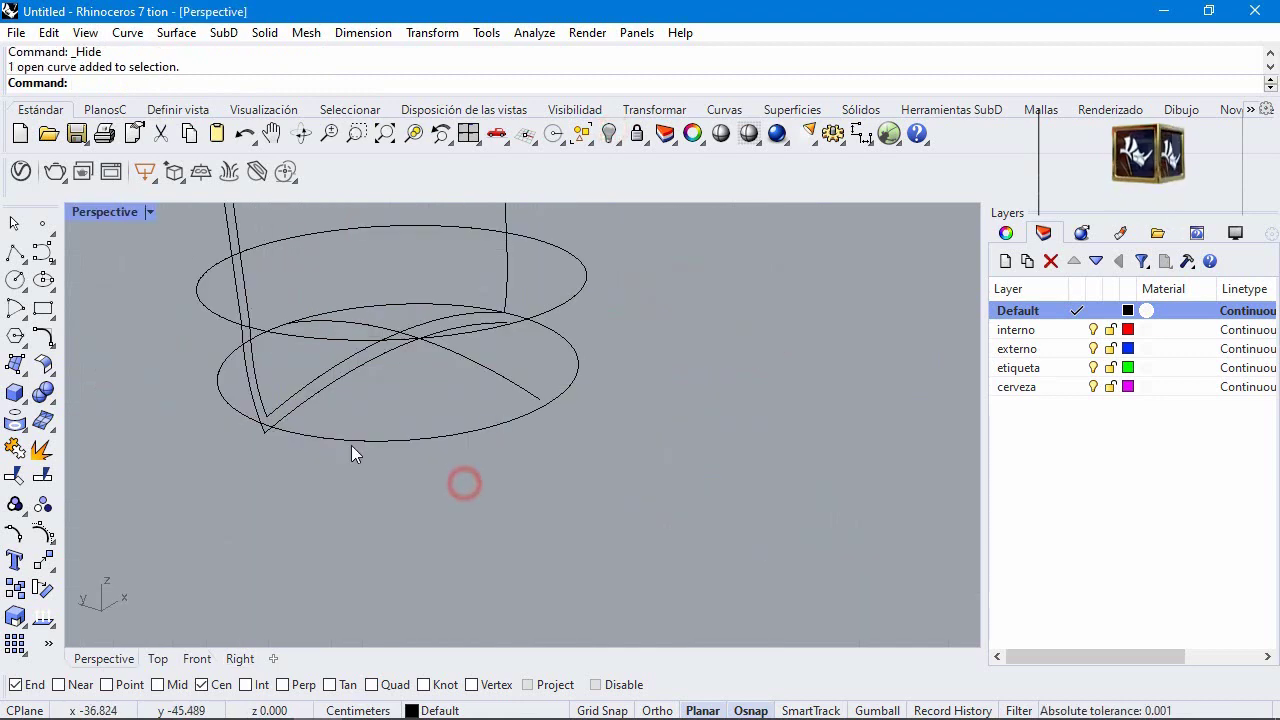
# Step: Draw a diameter circle between the lower endpoints of the inner profile and its mirrored copy
pyautogui.click(15, 281)
pyautogui.click(67, 296)
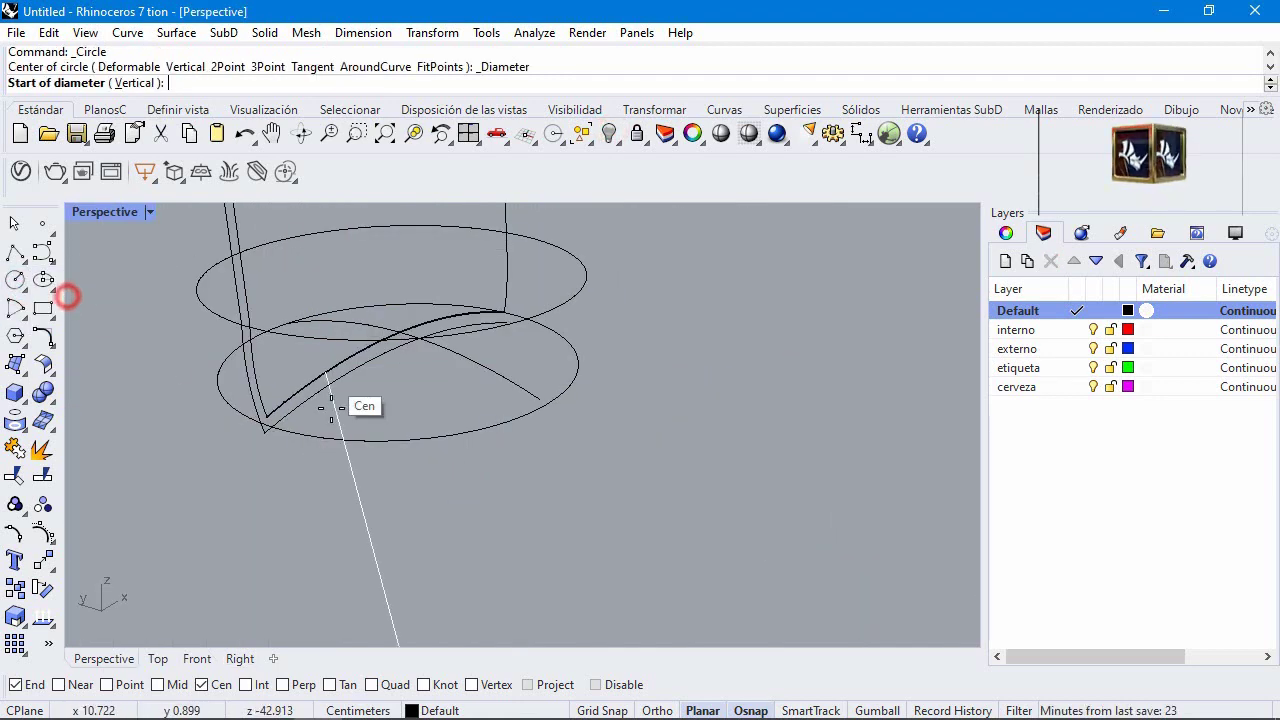
pyautogui.click(268, 414)
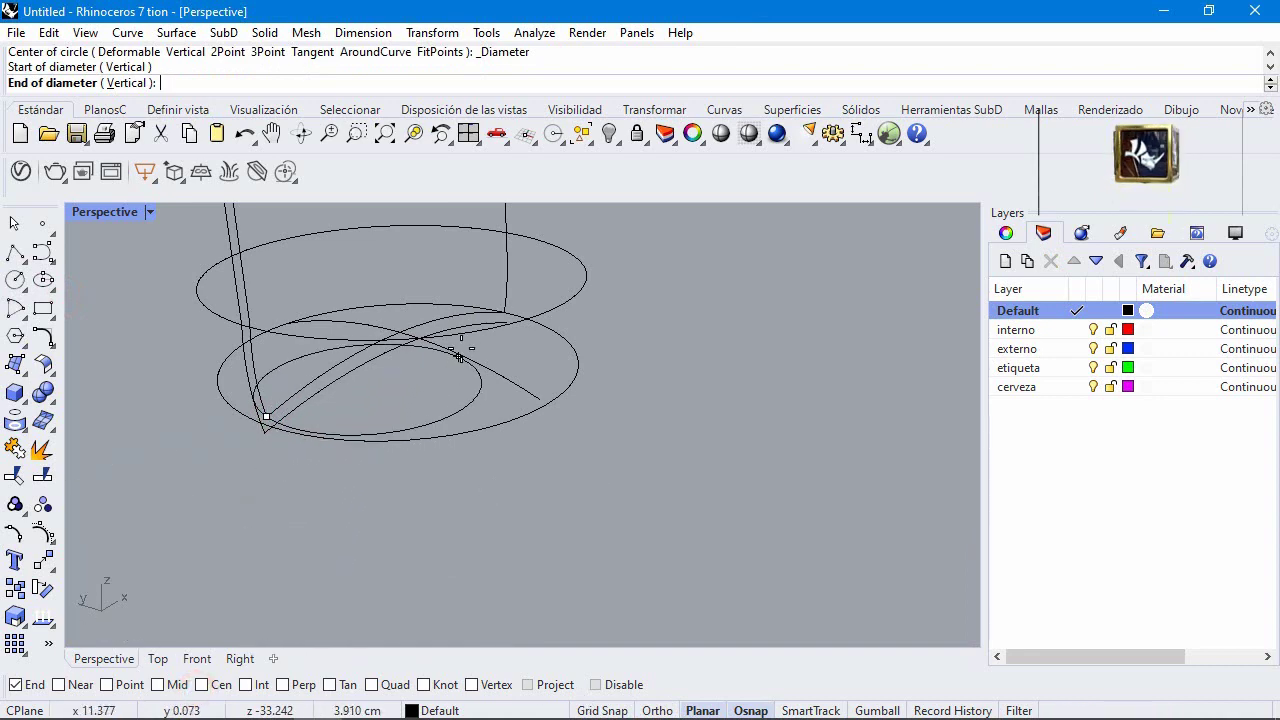
pyautogui.scroll(5, 528, 340)
pyautogui.scroll(3, 528, 314)
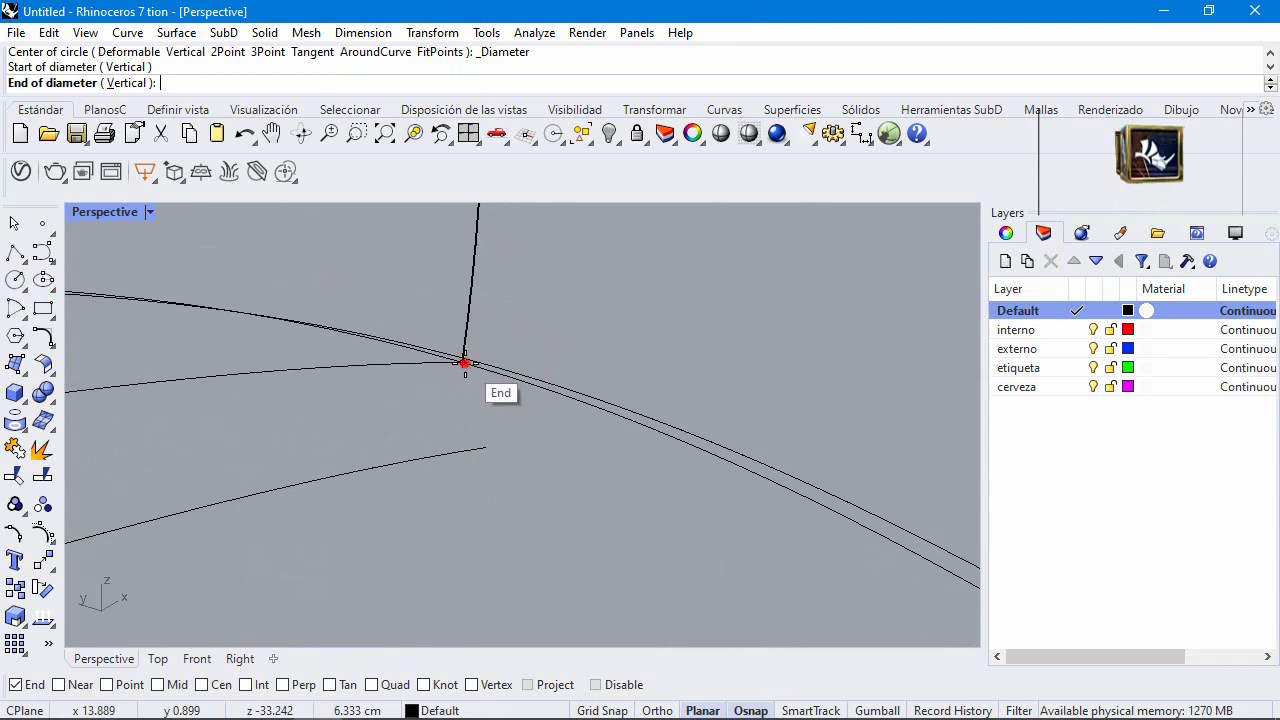
pyautogui.click(466, 362)
pyautogui.scroll(-4, 476, 291)
pyautogui.scroll(3, 517, 446)
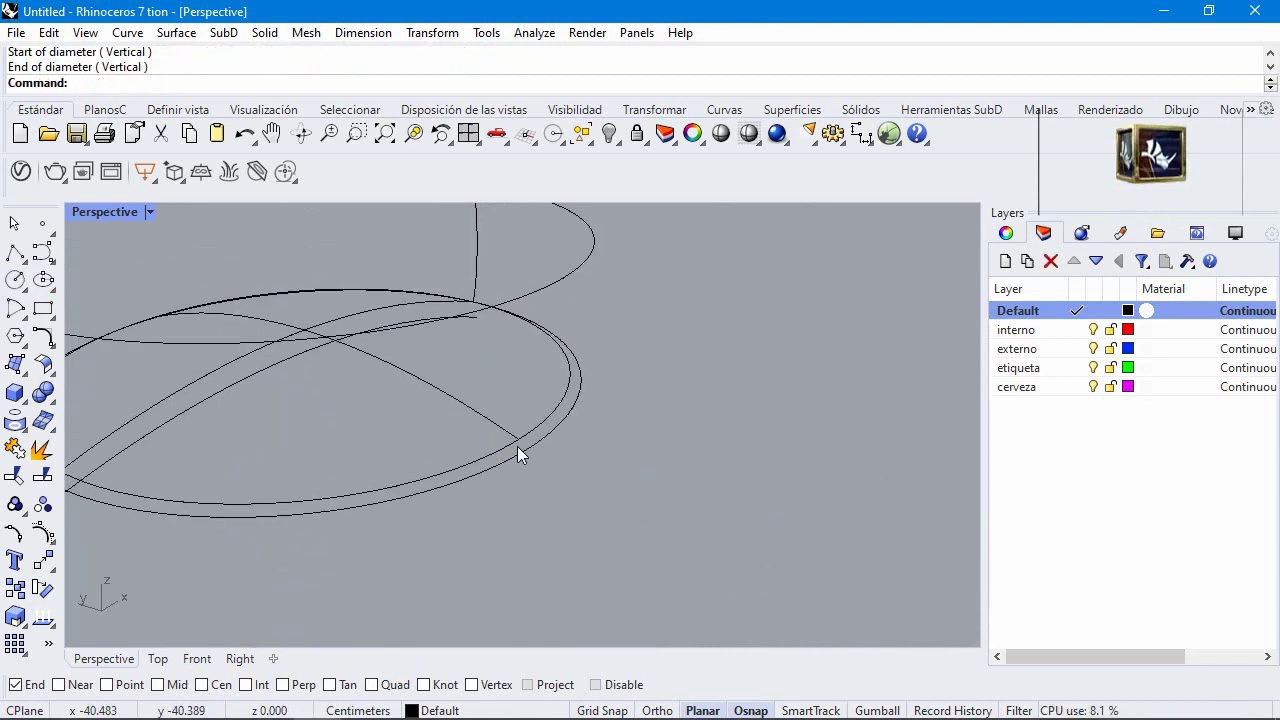
# Step: Build a Patch surface for the inner base from the new circle and the two crossing inner arcs
pyautogui.click(505, 424)
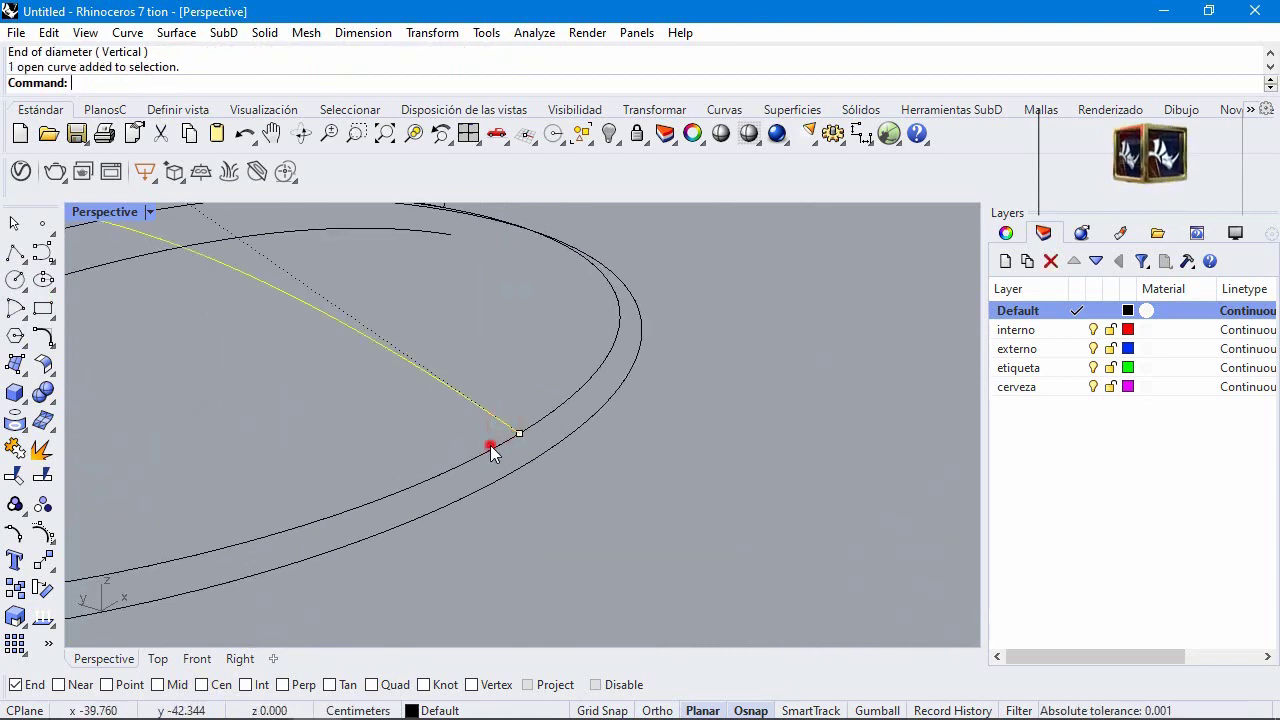
pyautogui.click(490, 450)
pyautogui.scroll(-4, 490, 450)
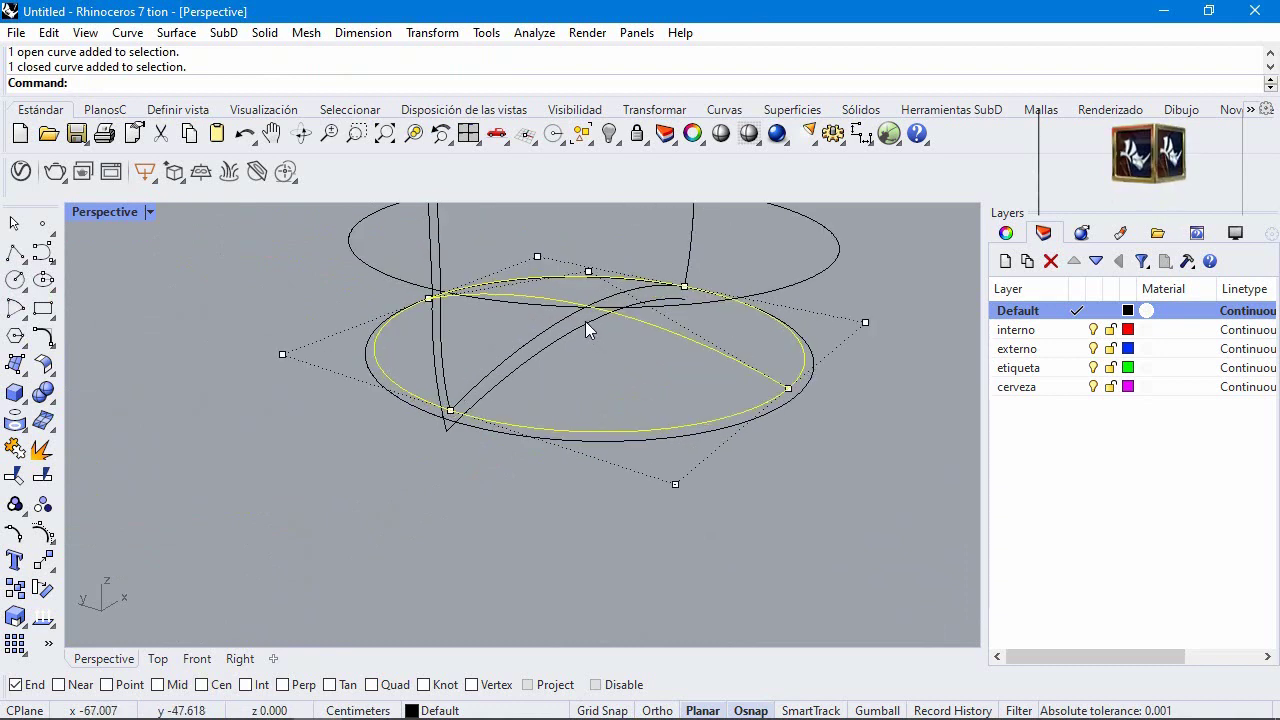
pyautogui.click(554, 326)
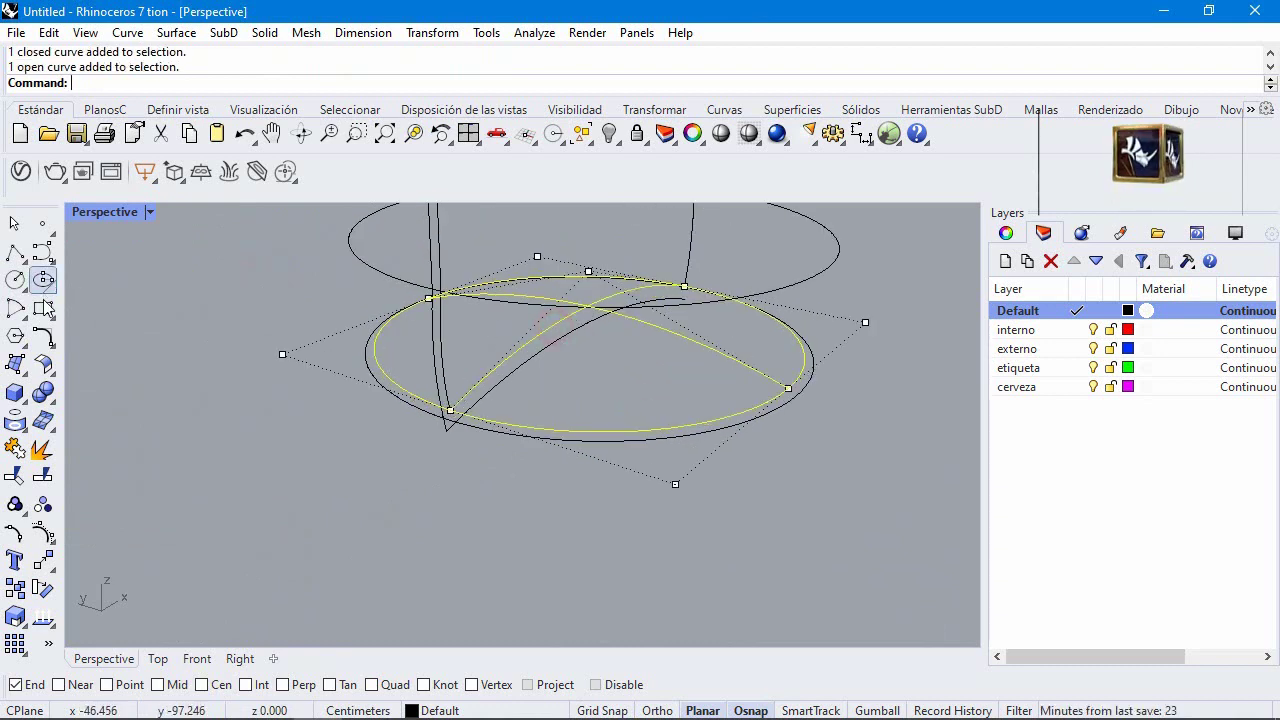
pyautogui.click(42, 366)
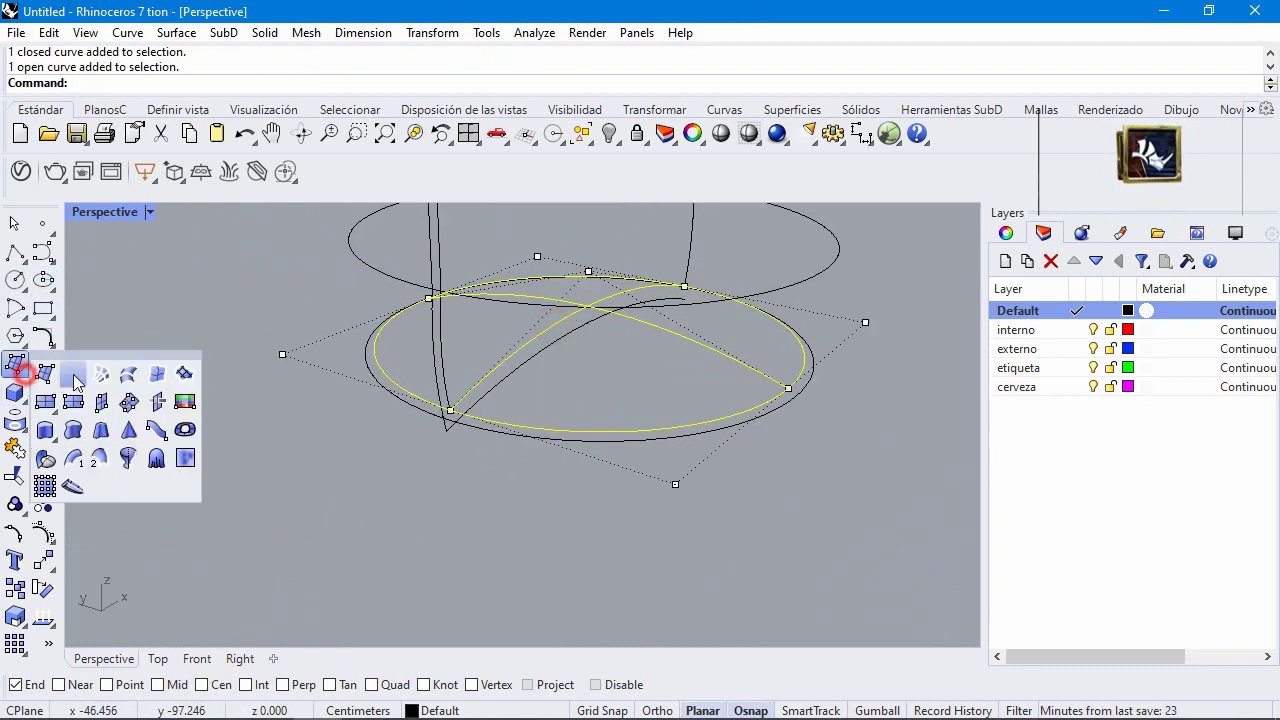
pyautogui.click(186, 372)
pyautogui.press('Return')
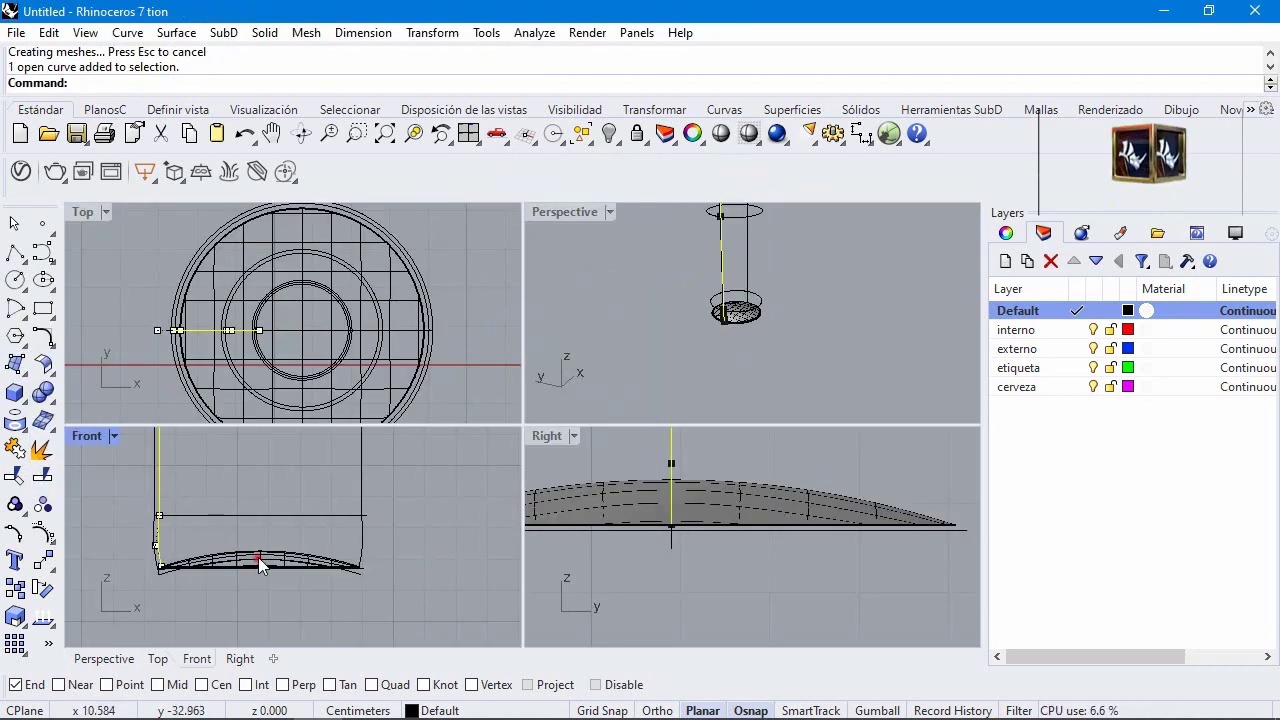
# Step: Move the domed base surface of the bottle to the interno layer
pyautogui.click(258, 557)
pyautogui.click(320, 625)
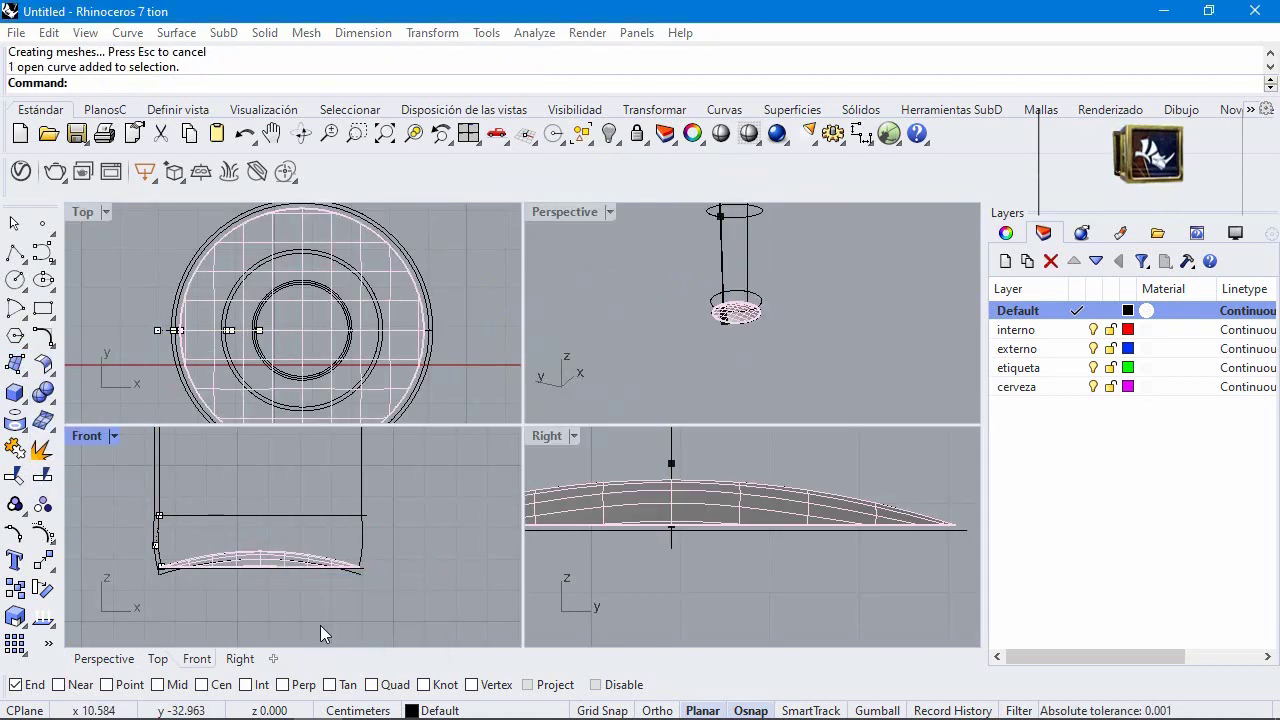
pyautogui.rightClick(1028, 338)
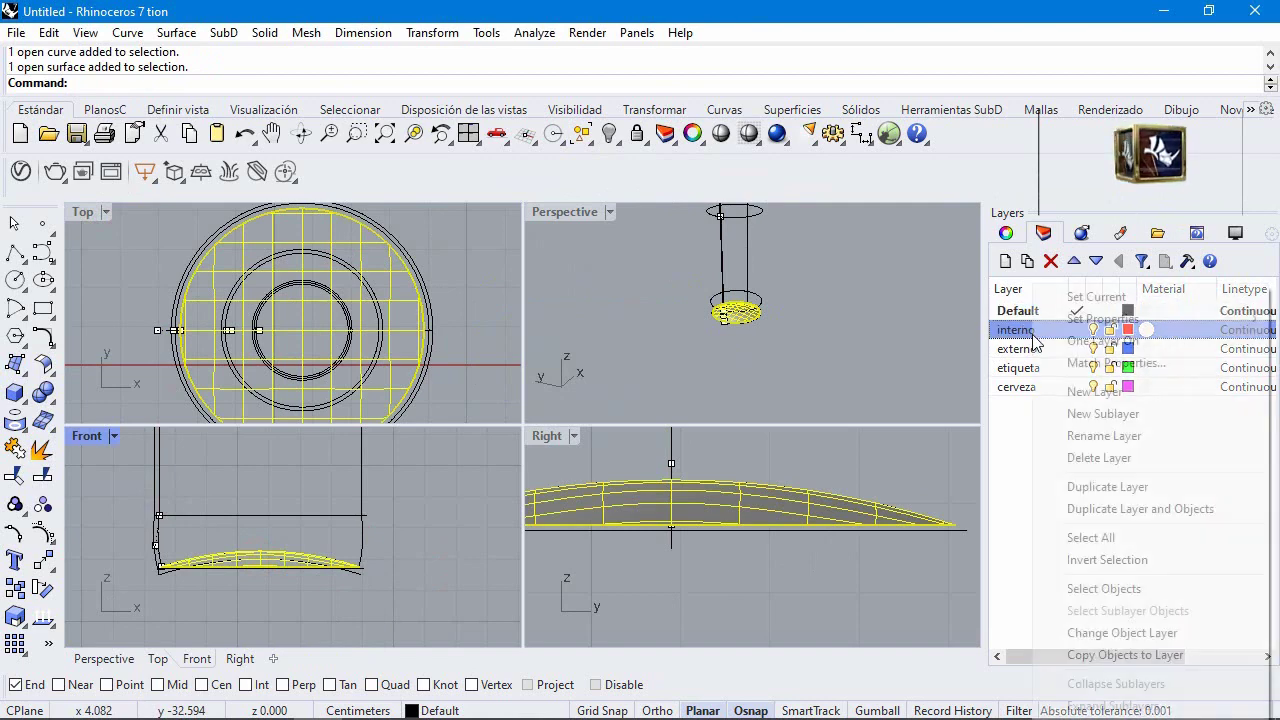
pyautogui.click(1096, 628)
pyautogui.click(757, 592)
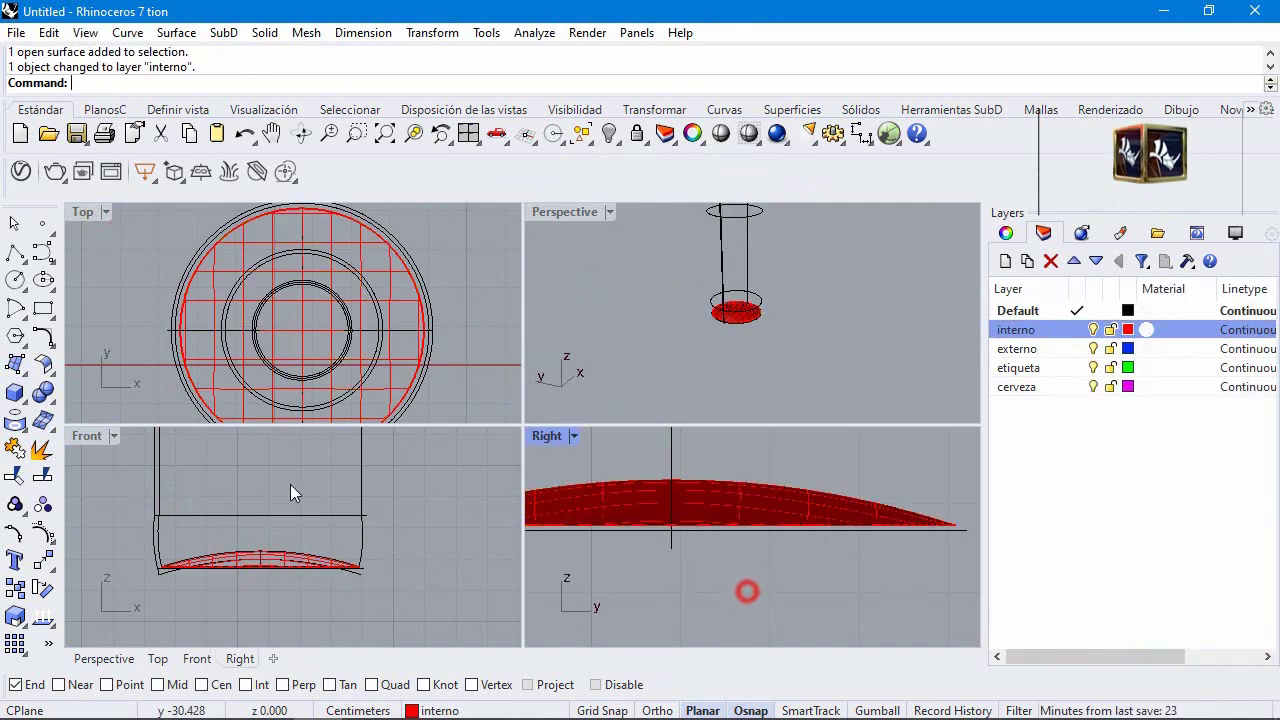
# Step: Revolve the inner bottle profile curve a full circle around the bottle's vertical centre axis
pyautogui.click(161, 488)
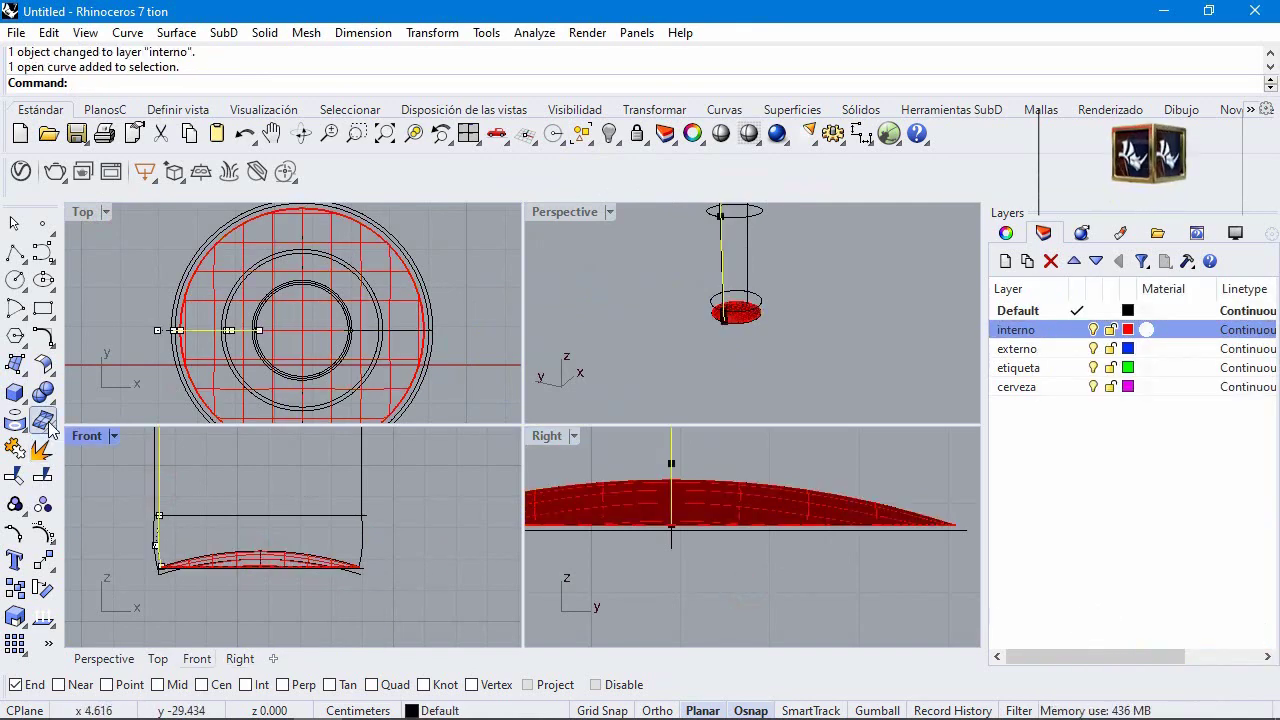
pyautogui.click(22, 368)
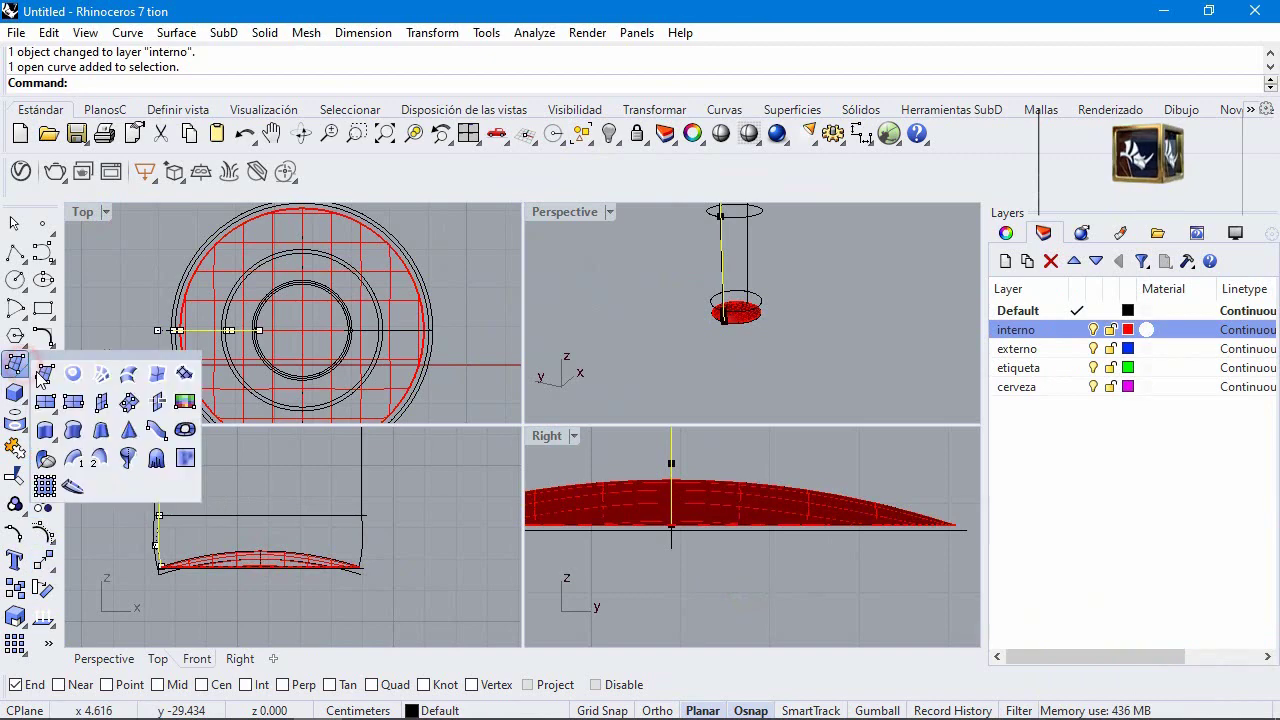
pyautogui.click(102, 457)
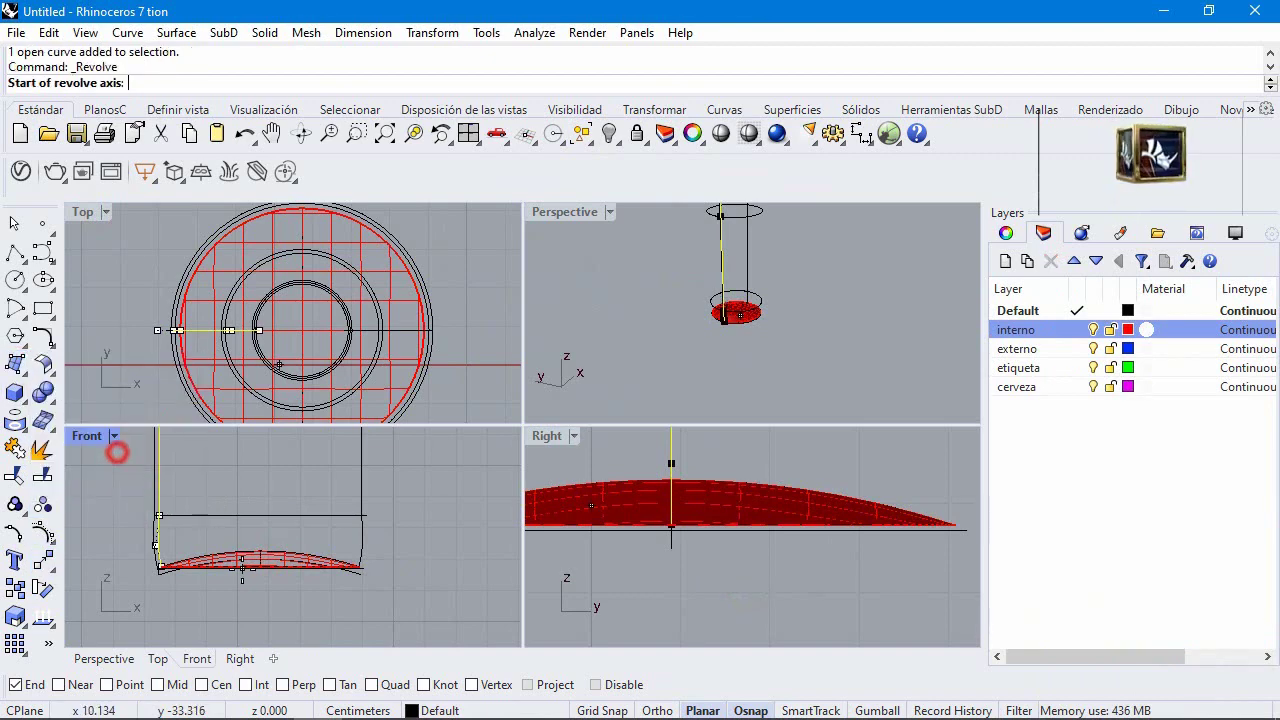
pyautogui.rightClick(200, 692)
pyautogui.click(286, 591)
pyautogui.click(262, 455)
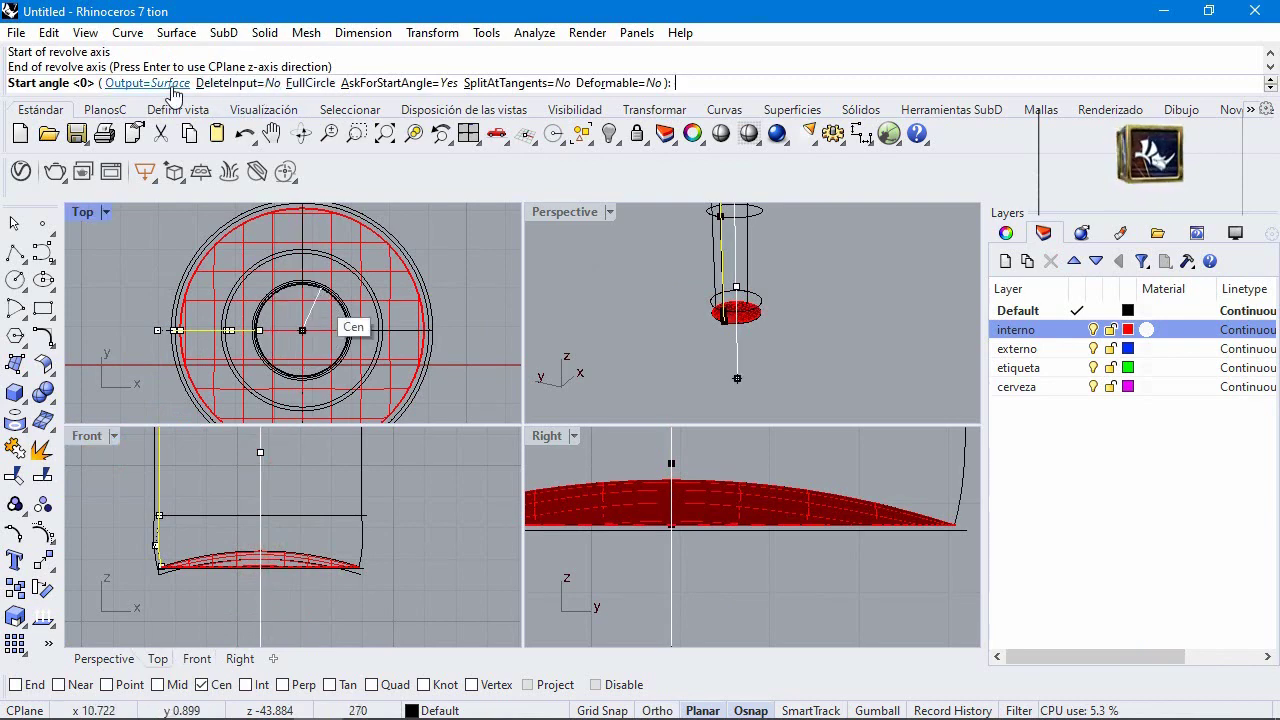
pyautogui.click(305, 83)
# Step: Move the revolved inner bottle wall to the interno layer
pyautogui.click(712, 318)
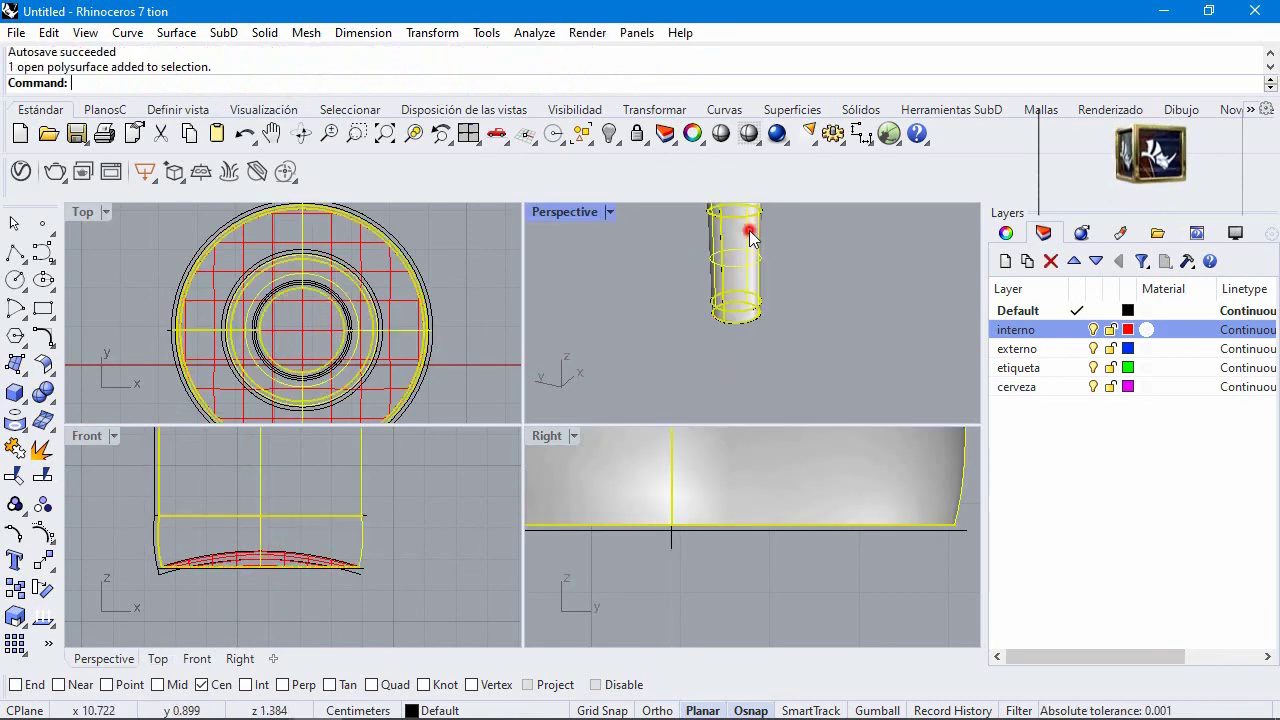
pyautogui.rightClick(1030, 334)
pyautogui.click(1123, 632)
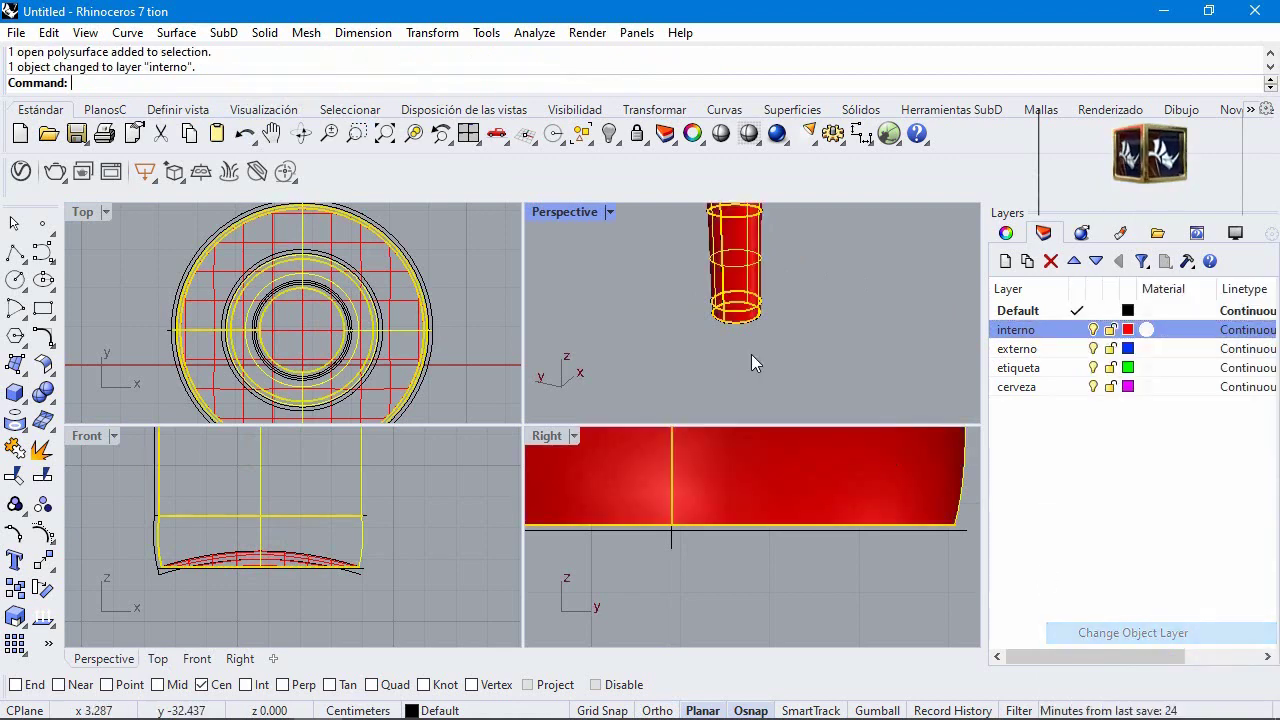
pyautogui.click(766, 346)
# Step: Fillet the inner bottle wall with its domed base surface using a radius of 0.4 in the maximized Perspective view
pyautogui.scroll(-3, 766, 346)
pyautogui.rightClick(766, 346)
pyautogui.hotkey('ctrl', 'm')
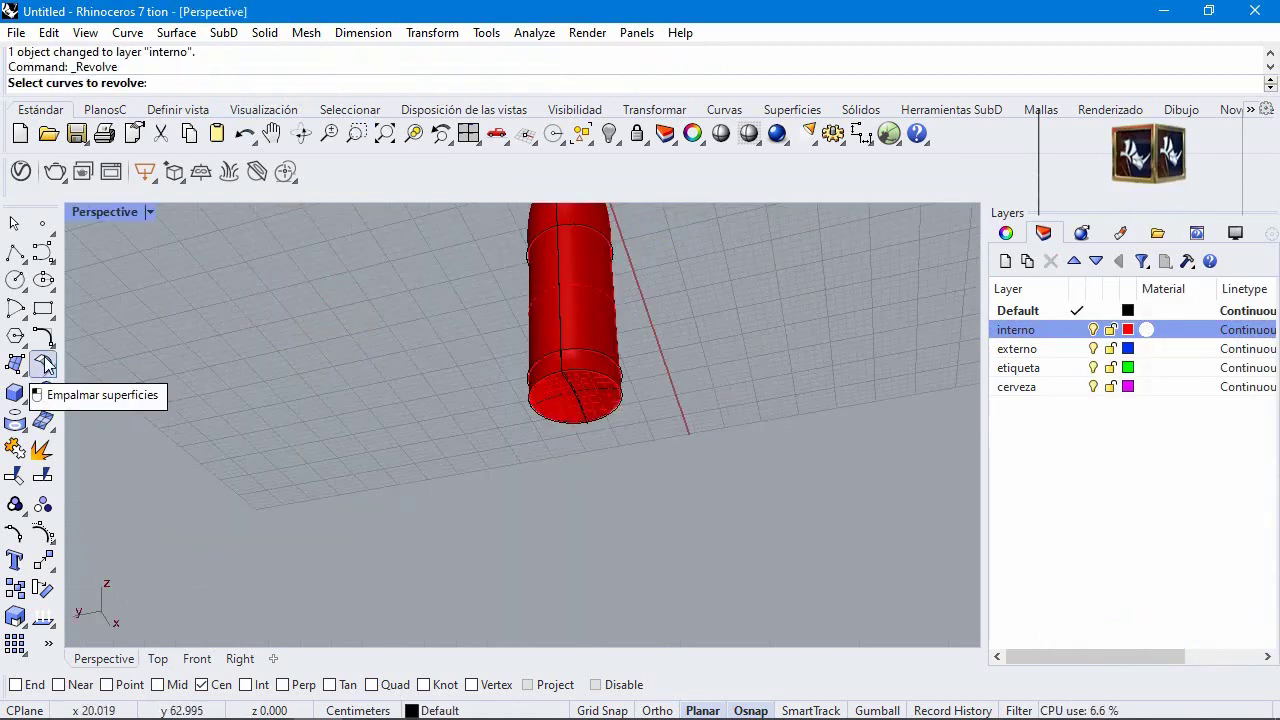
pyautogui.click(44, 366)
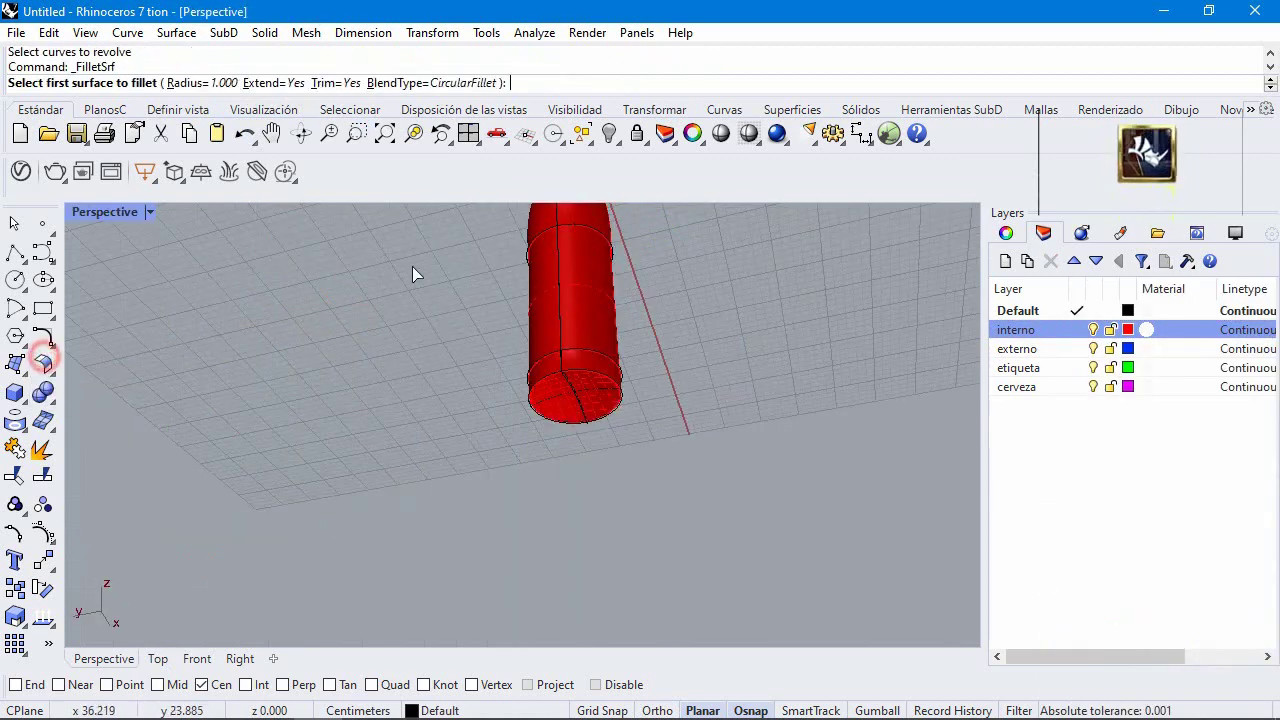
pyautogui.click(182, 86)
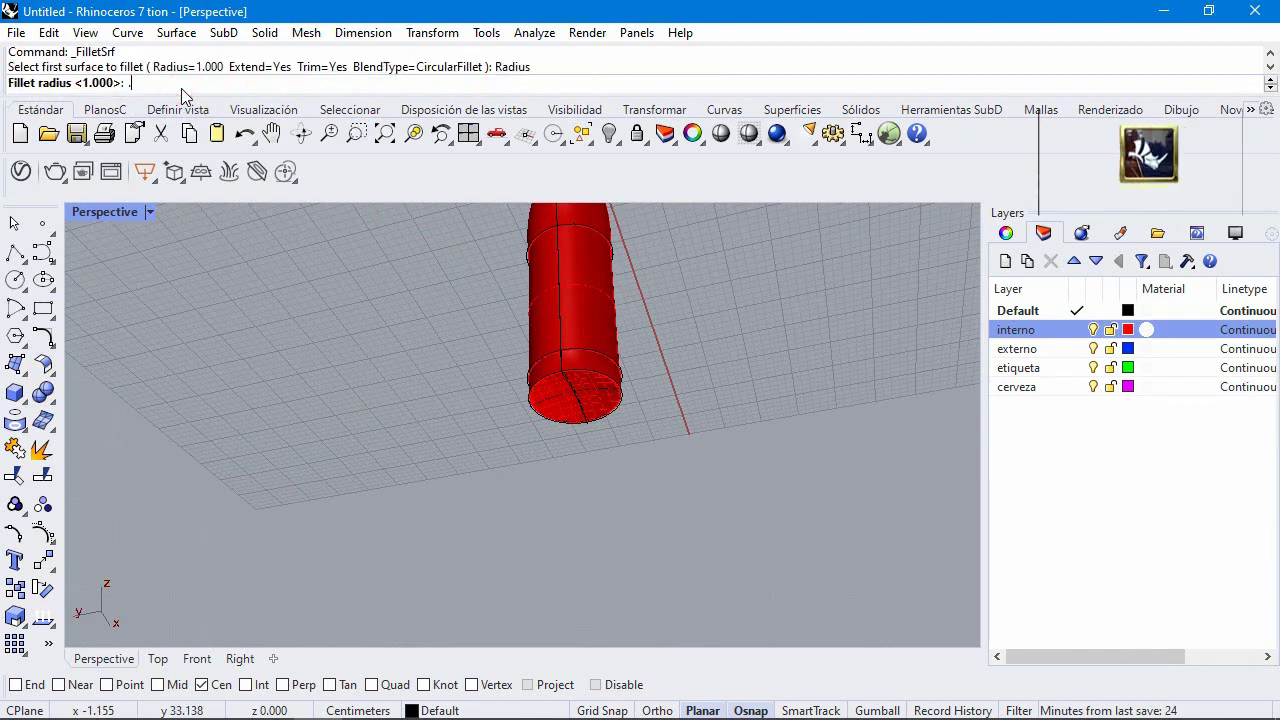
pyautogui.write('.4')
pyautogui.press('Return')
pyautogui.scroll(6, 600, 380)
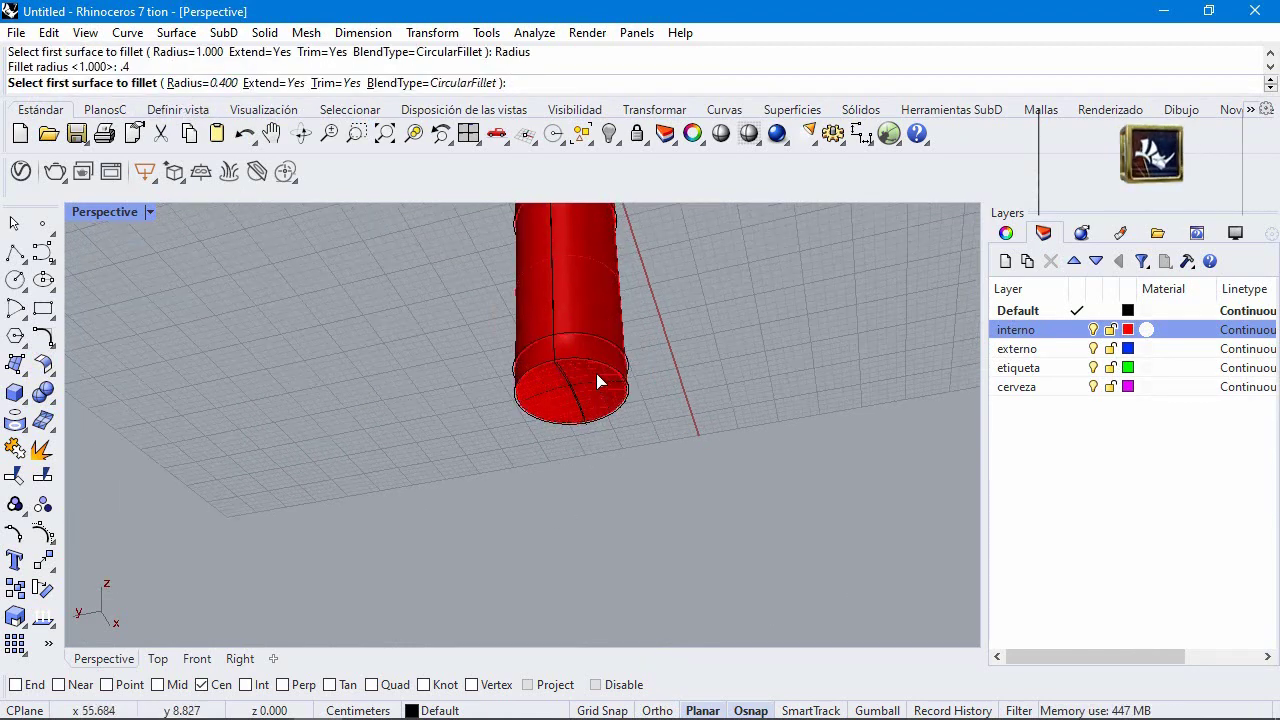
pyautogui.click(531, 404)
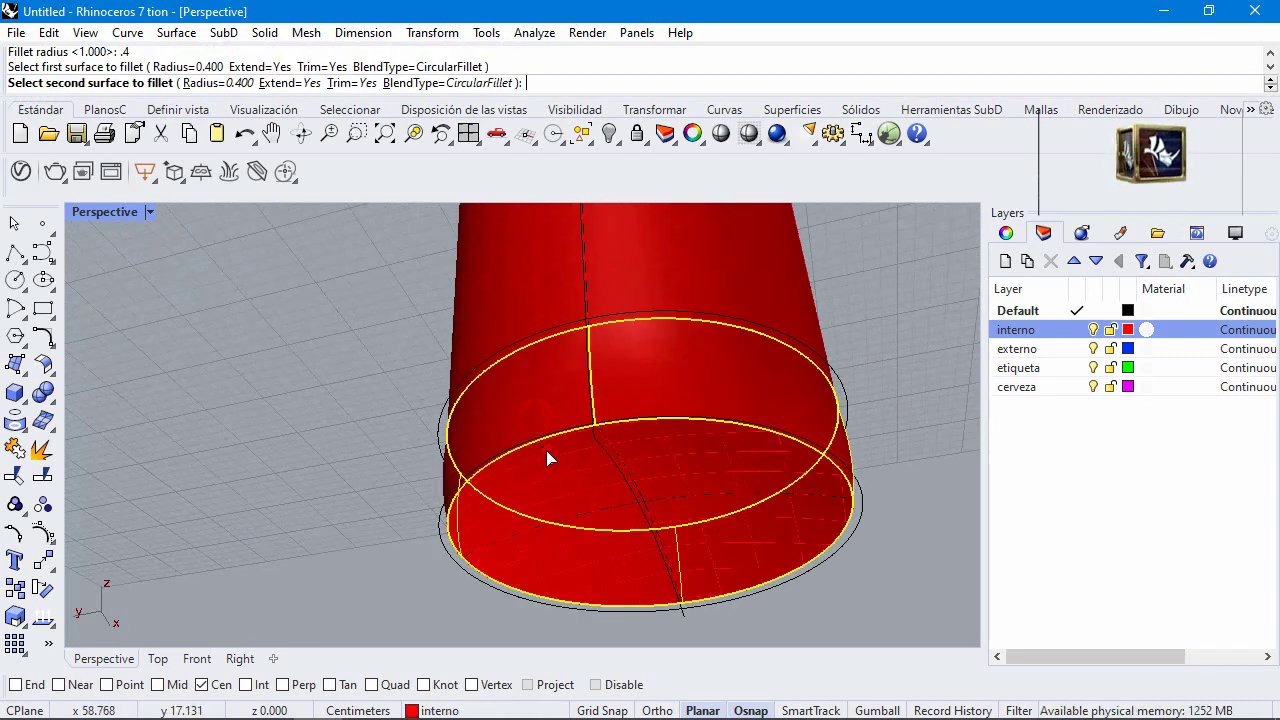
pyautogui.click(547, 454)
# Step: Move the fillet surface at the inner bottle's base to the interno layer
pyautogui.click(552, 426)
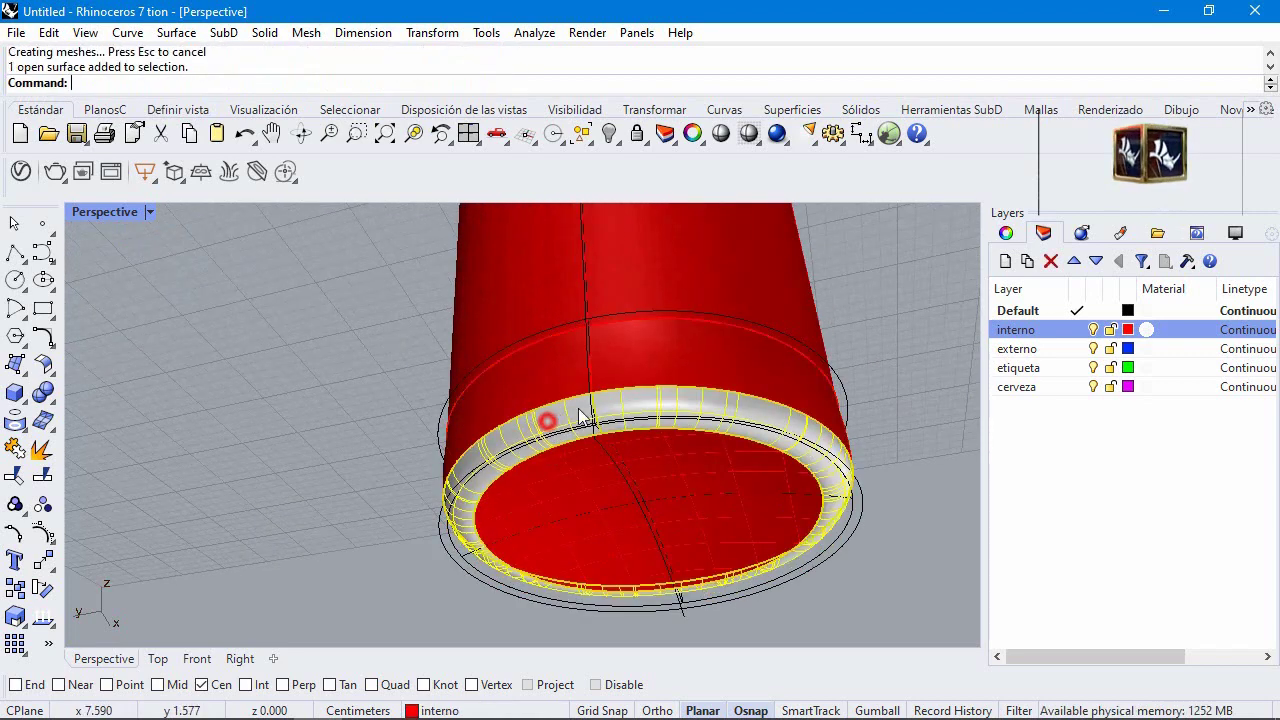
pyautogui.rightClick(1046, 330)
pyautogui.click(1133, 632)
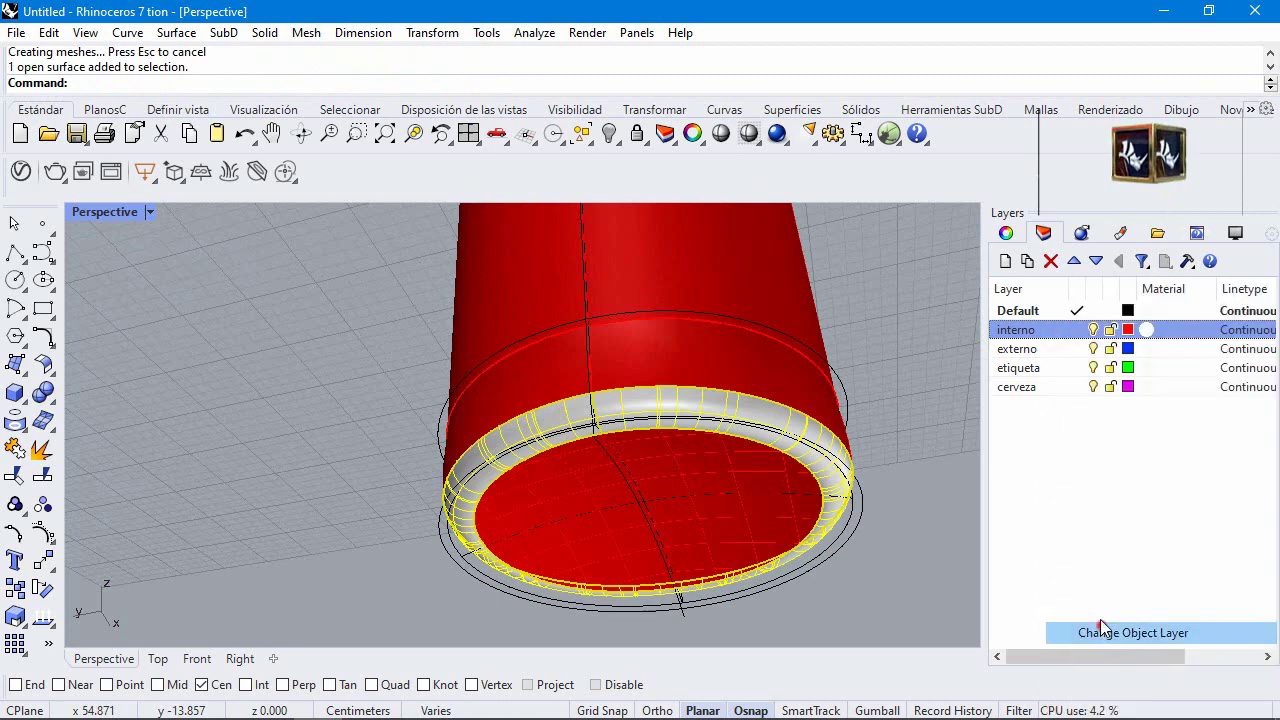
# Step: Make externo the current layer and show all the hidden objects
pyautogui.click(1080, 348)
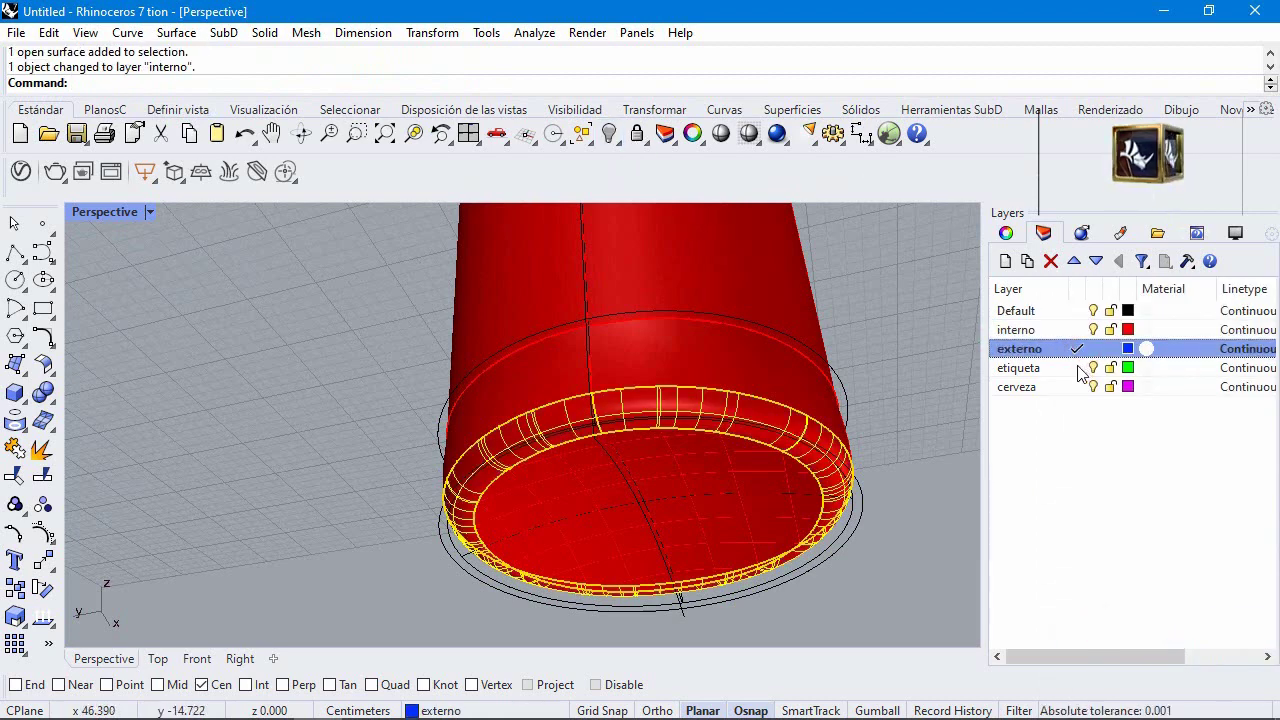
pyautogui.click(607, 134)
pyautogui.rightClick(607, 134)
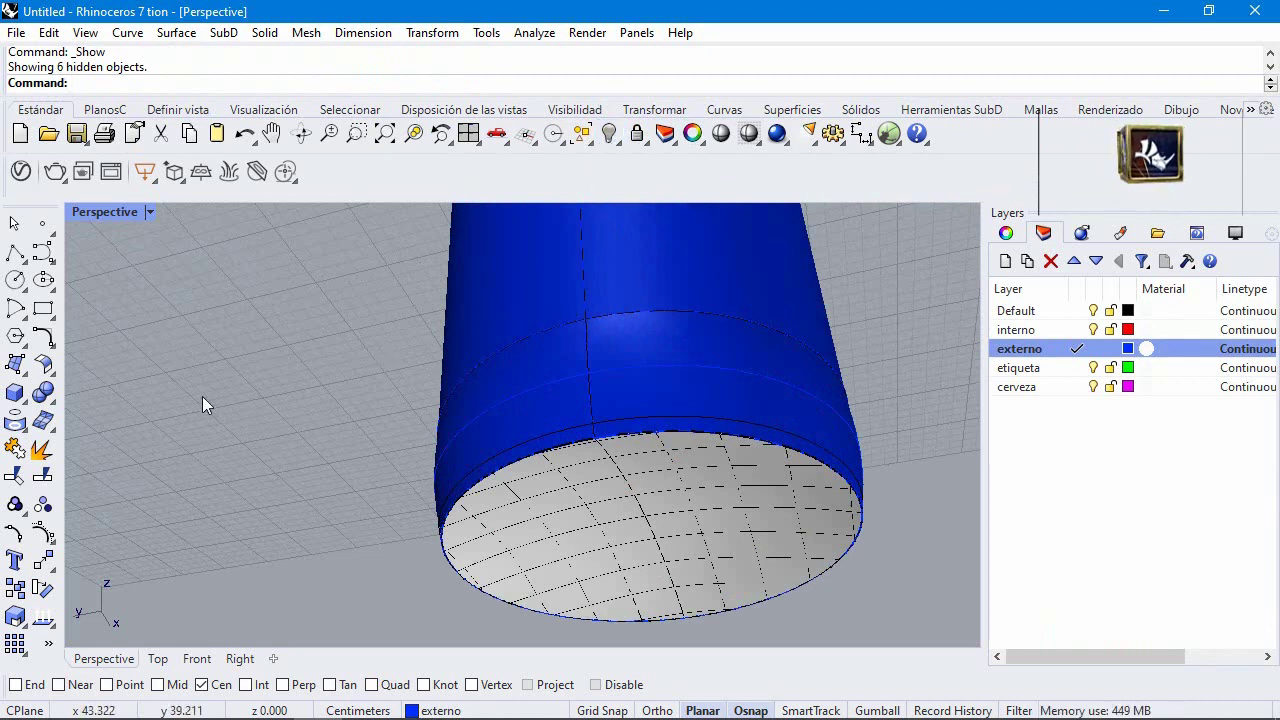
# Step: Fillet the outer bottle wall with its domed base surface using the 0.4 radius
pyautogui.click(43, 366)
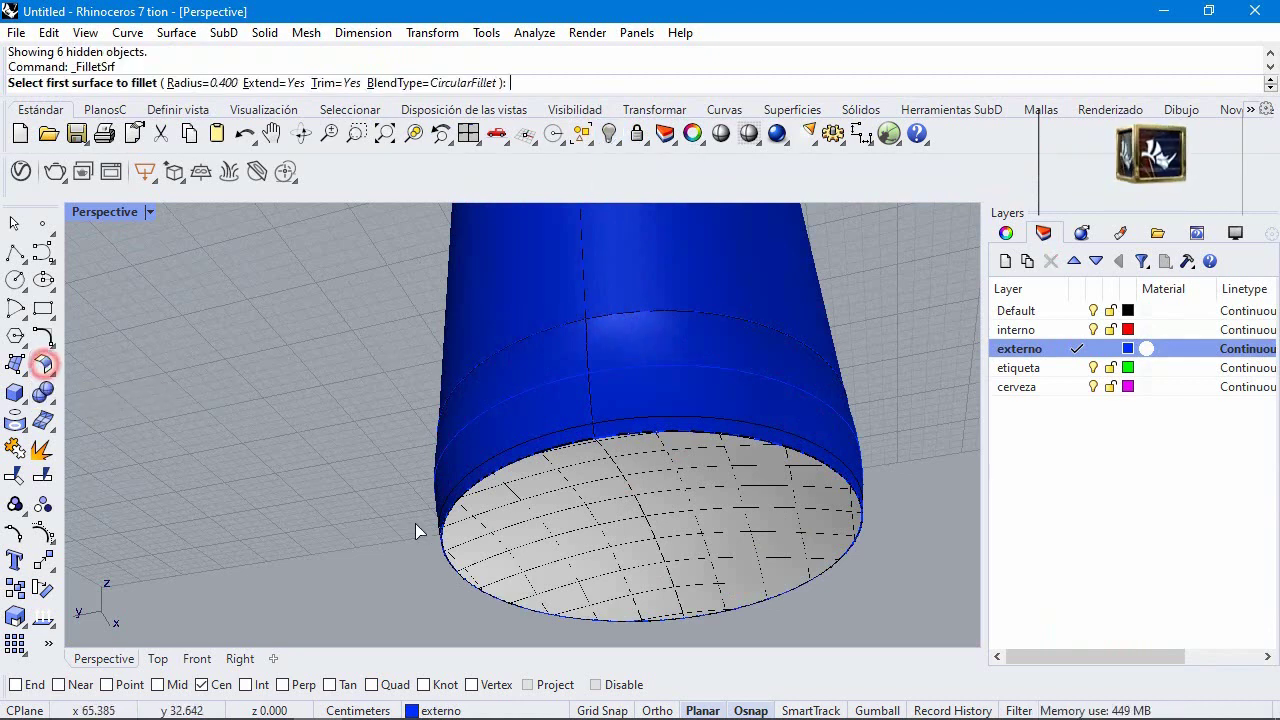
pyautogui.click(497, 526)
pyautogui.click(479, 456)
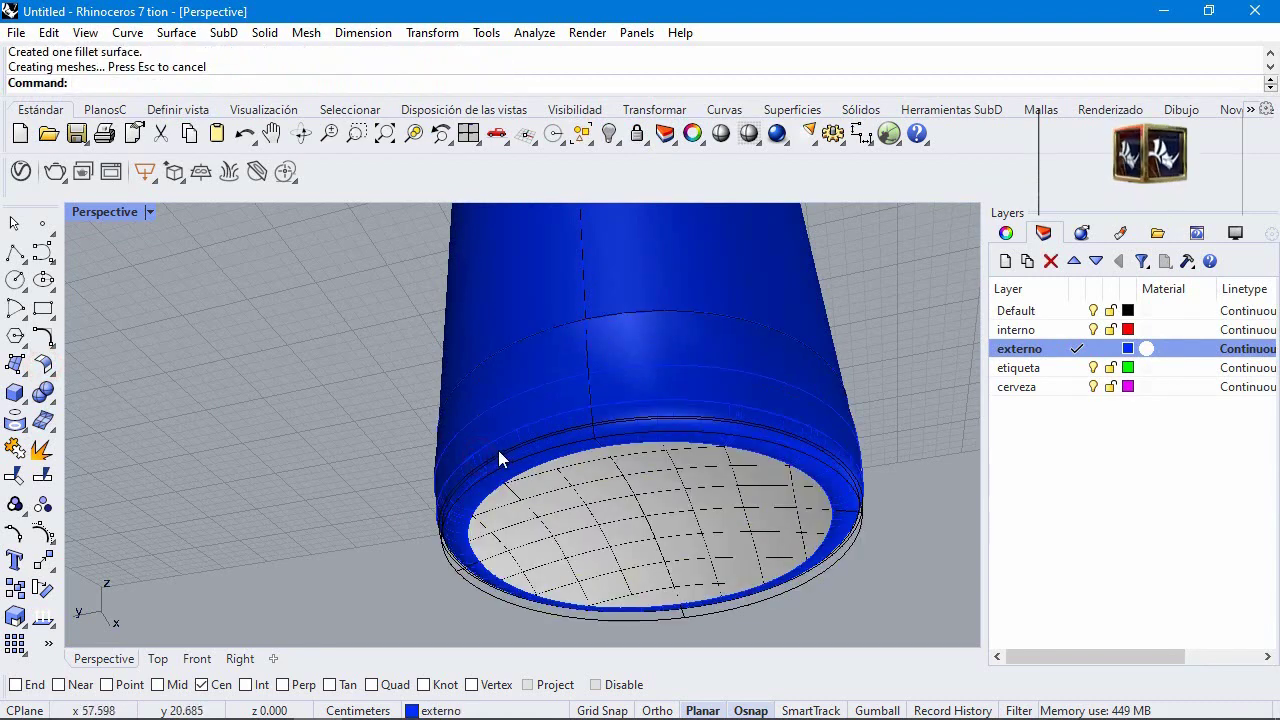
# Step: Move the outer bottle's domed base surface to the externo layer
pyautogui.click(635, 535)
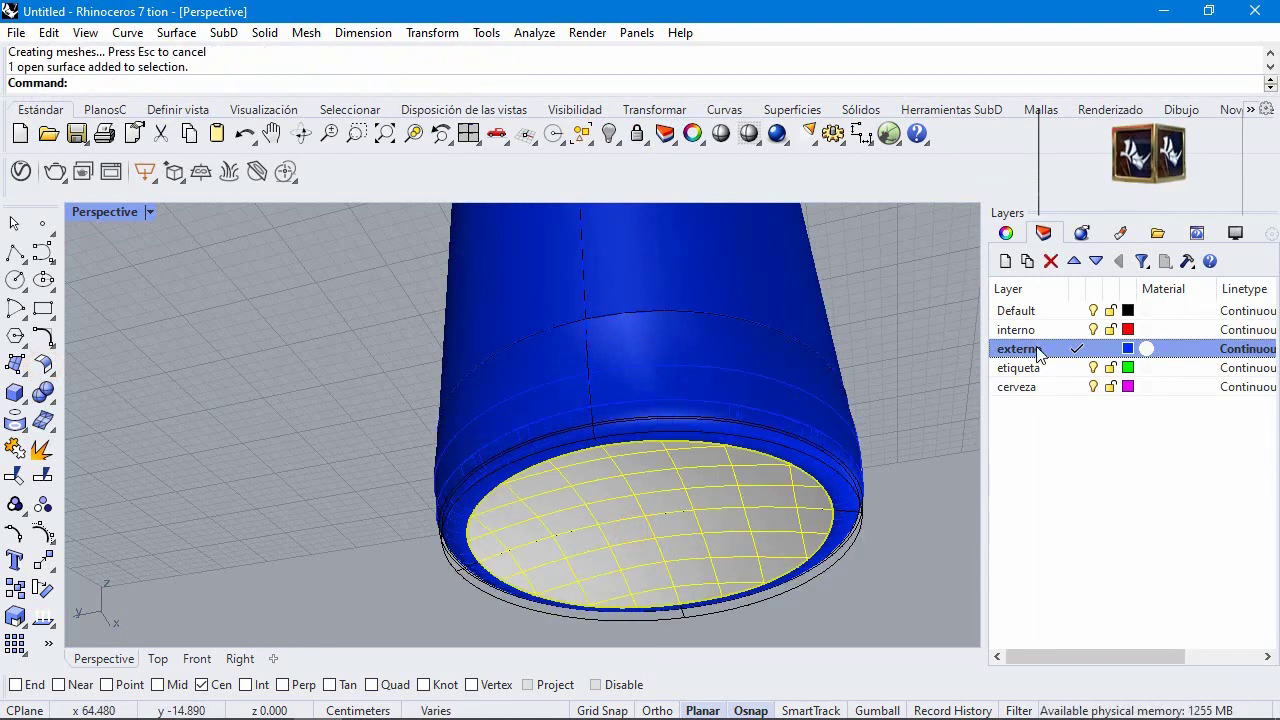
pyautogui.rightClick(1039, 352)
pyautogui.click(1106, 634)
pyautogui.click(857, 594)
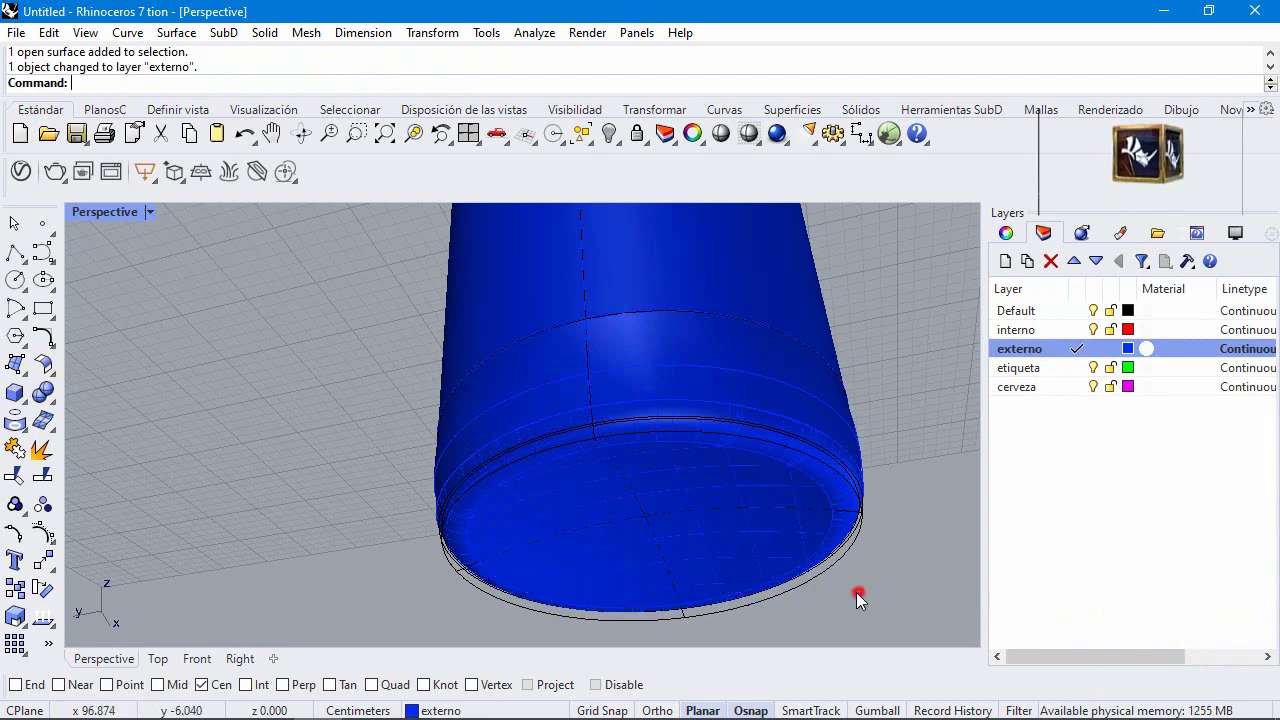
# Step: Hide the interno and Default layers and join the outer bottle's wall, fillet and base into one polysurface
pyautogui.scroll(-10, 606, 500)
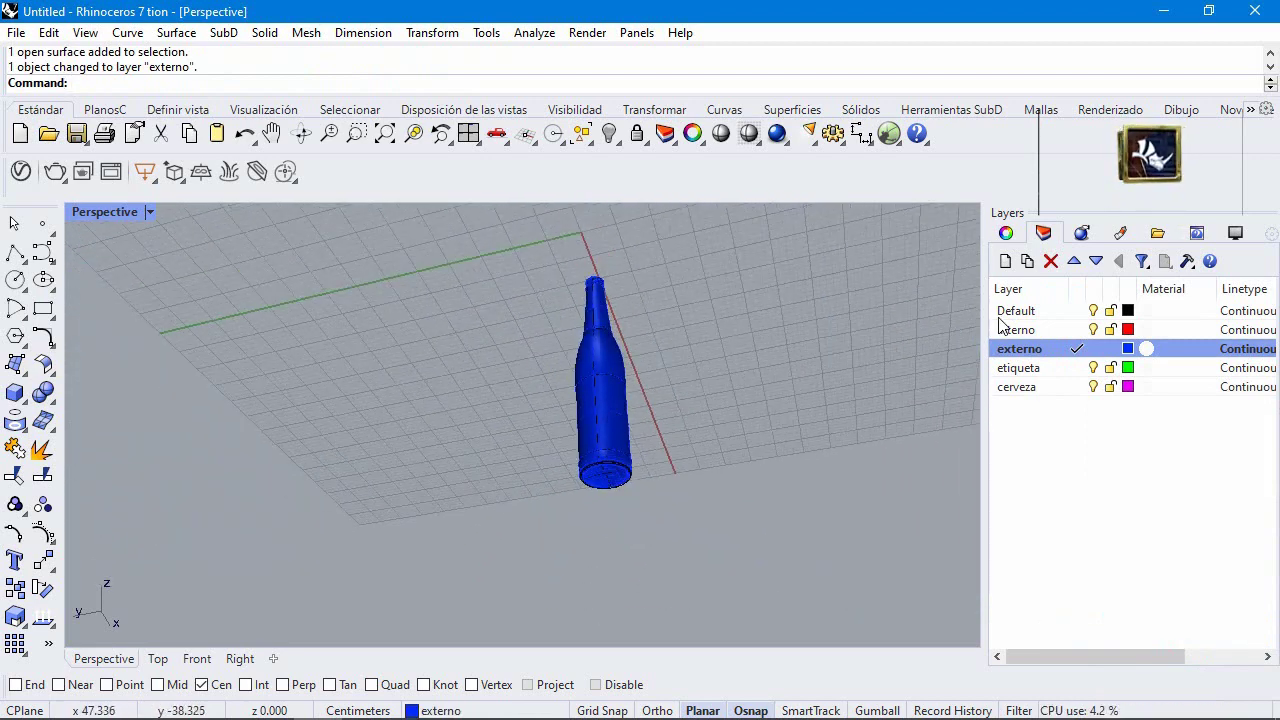
pyautogui.click(1093, 326)
pyautogui.click(1093, 310)
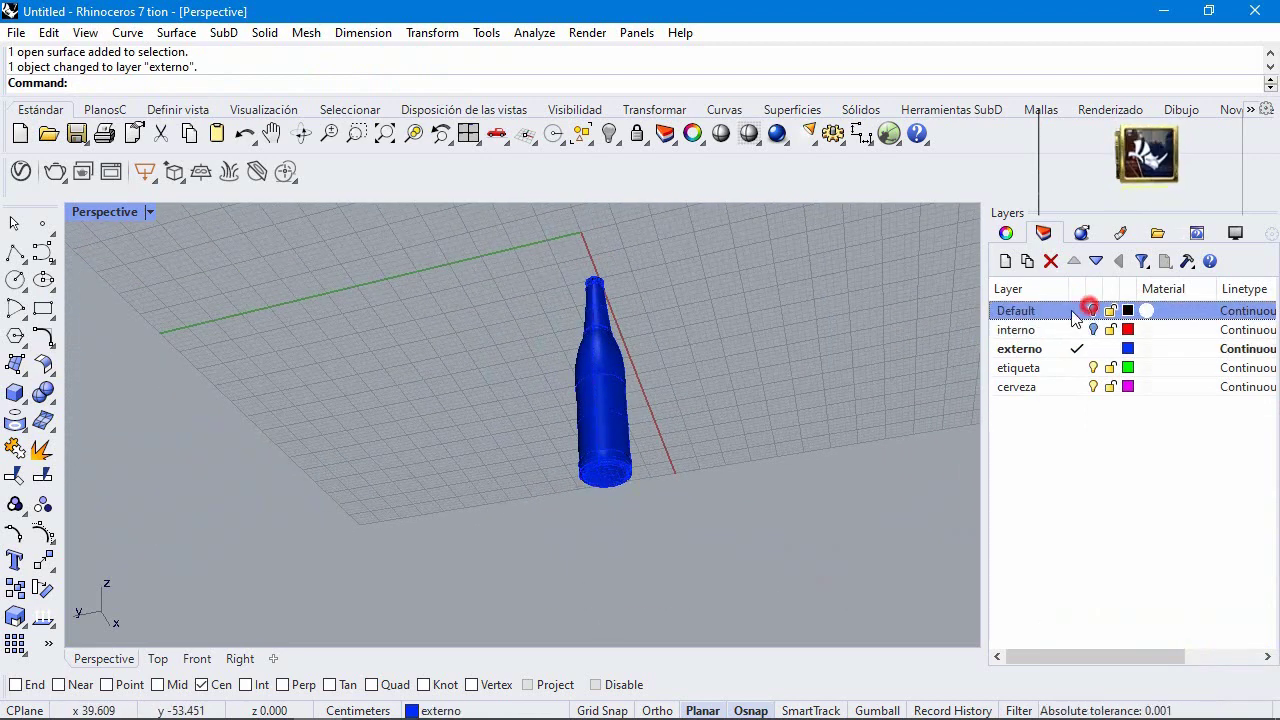
pyautogui.moveTo(495, 224); pyautogui.dragTo(838, 497)
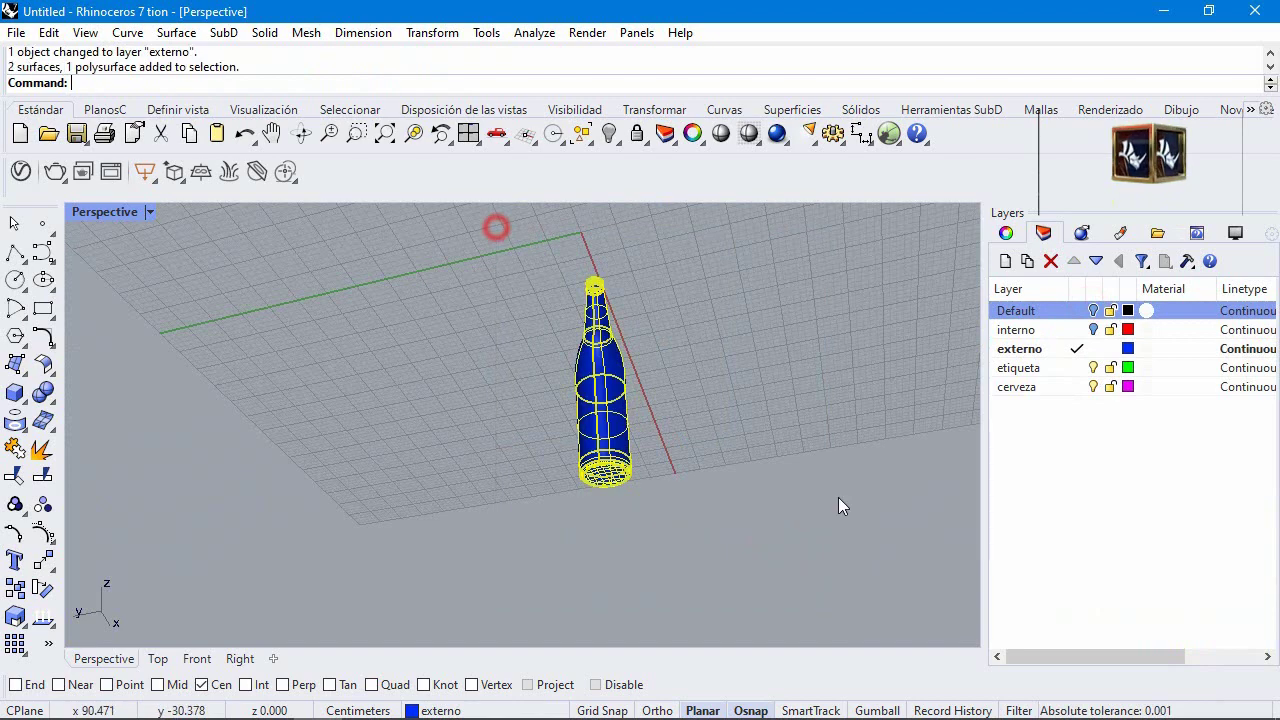
pyautogui.click(14, 449)
# Step: Make interno the current layer, hide externo, and join the inner bottle's wall, fillet and base into one polysurface
pyautogui.click(1078, 330)
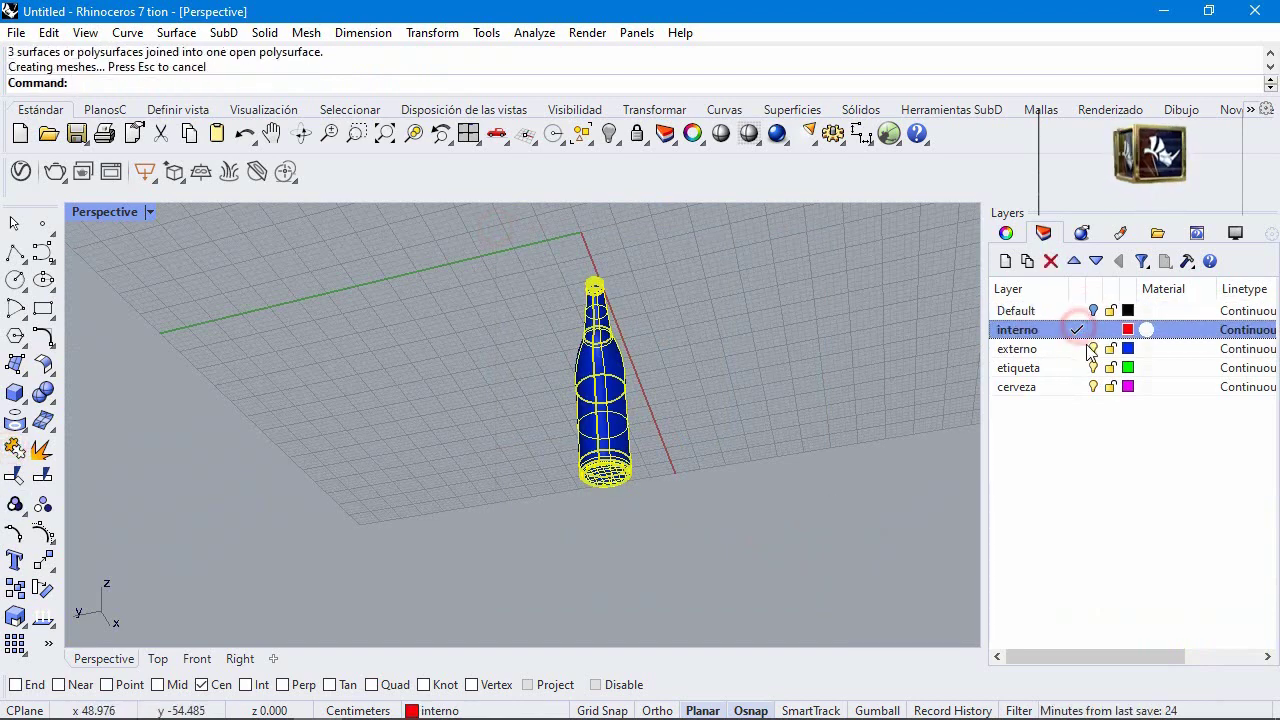
pyautogui.click(1092, 348)
pyautogui.moveTo(483, 247); pyautogui.dragTo(665, 552)
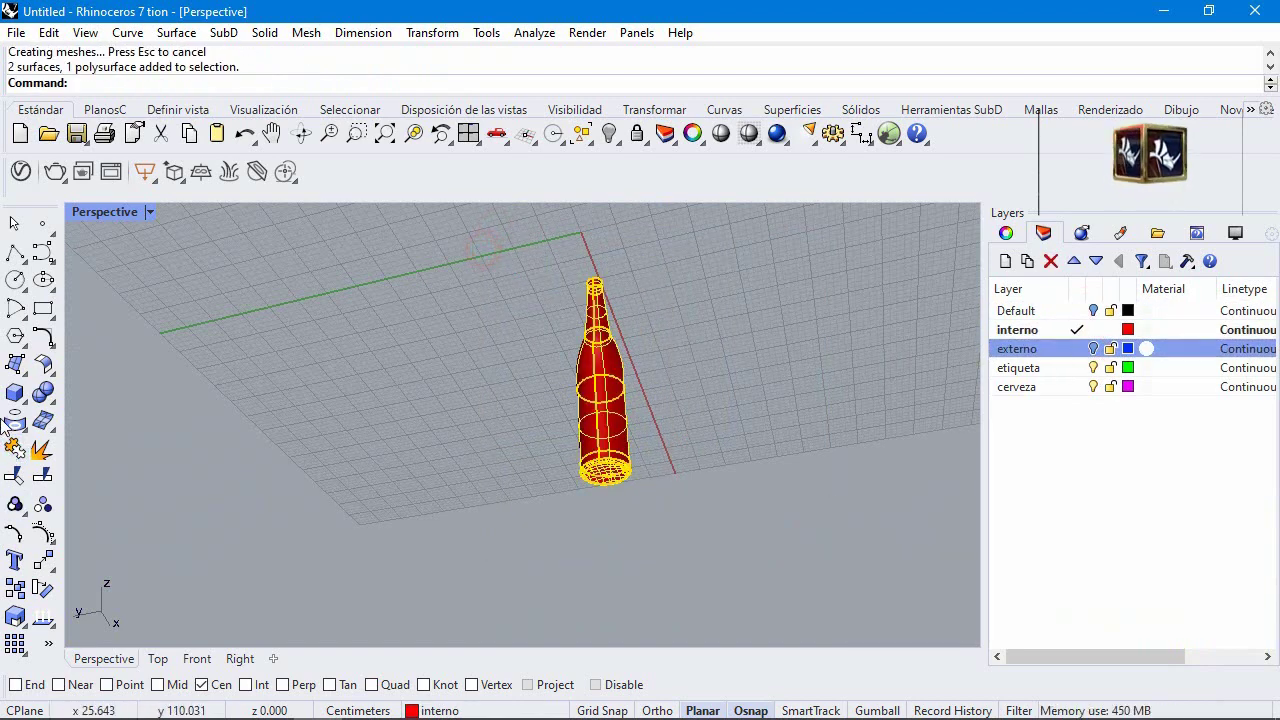
pyautogui.click(16, 447)
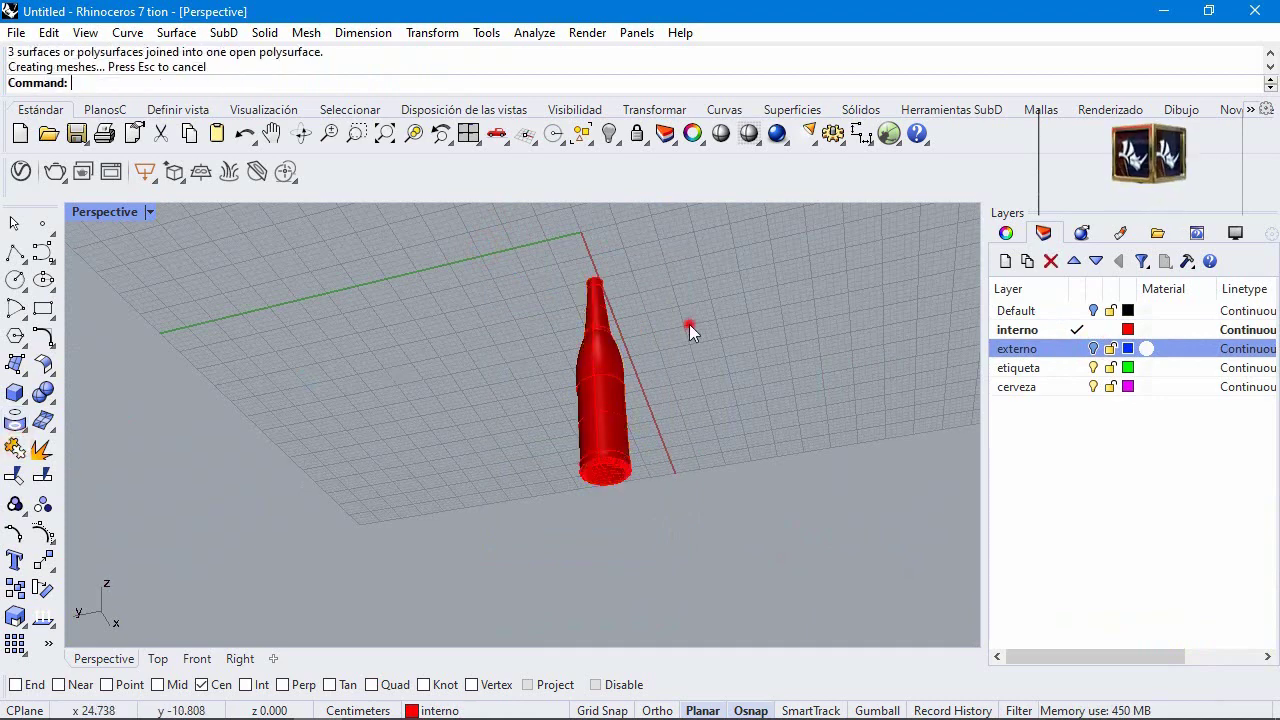
# Step: Copy the joined inner bottle to the cerveza layer
pyautogui.moveTo(689, 324); pyautogui.dragTo(655, 370, button='right')
pyautogui.click(655, 370)
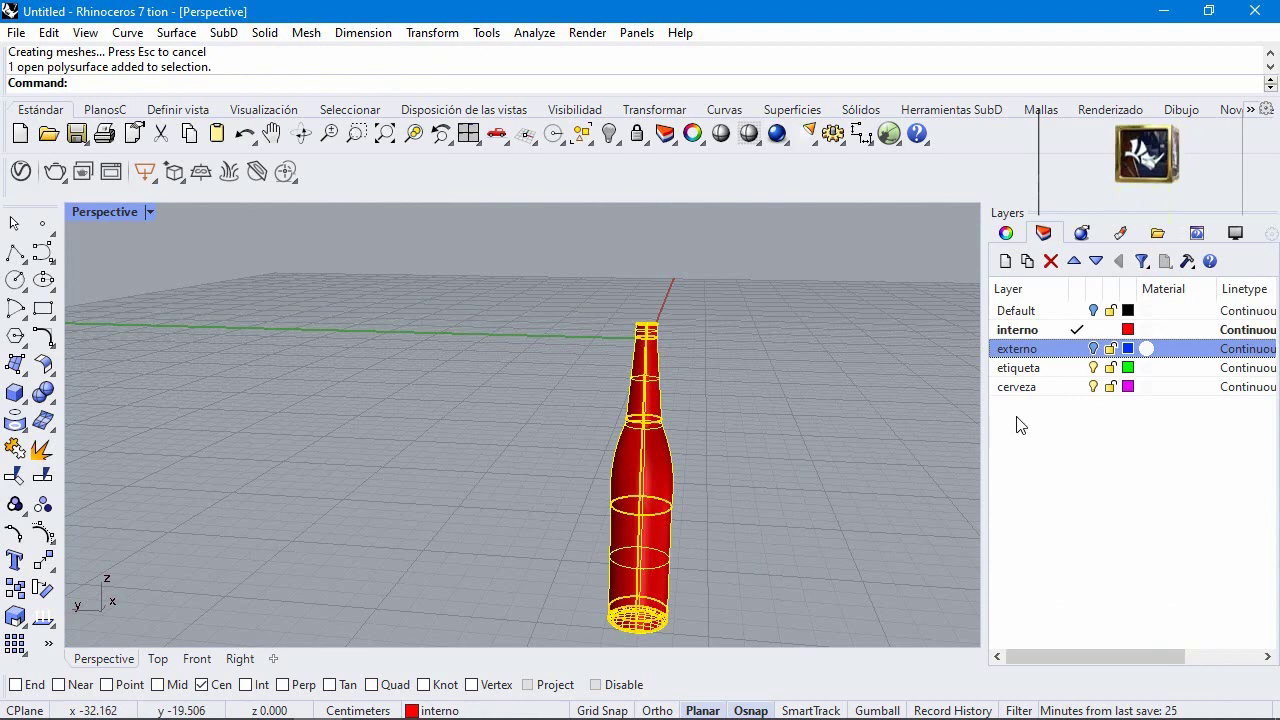
pyautogui.rightClick(1006, 386)
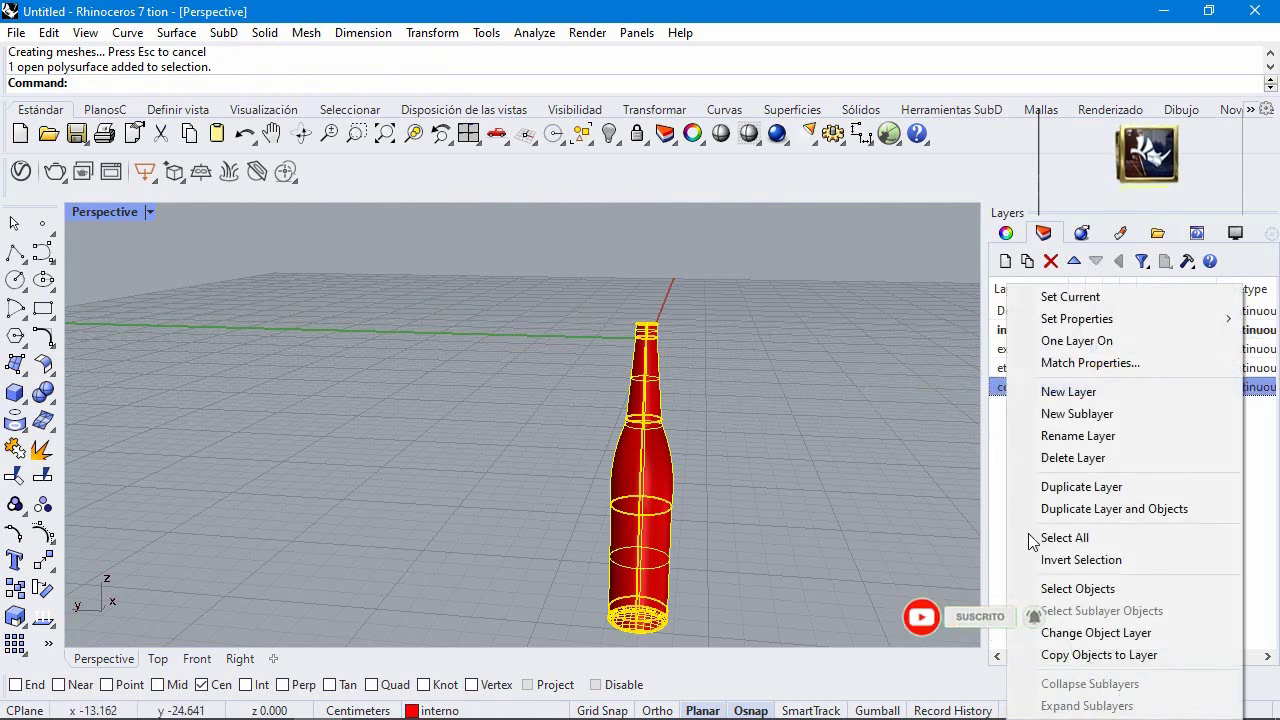
pyautogui.click(1082, 655)
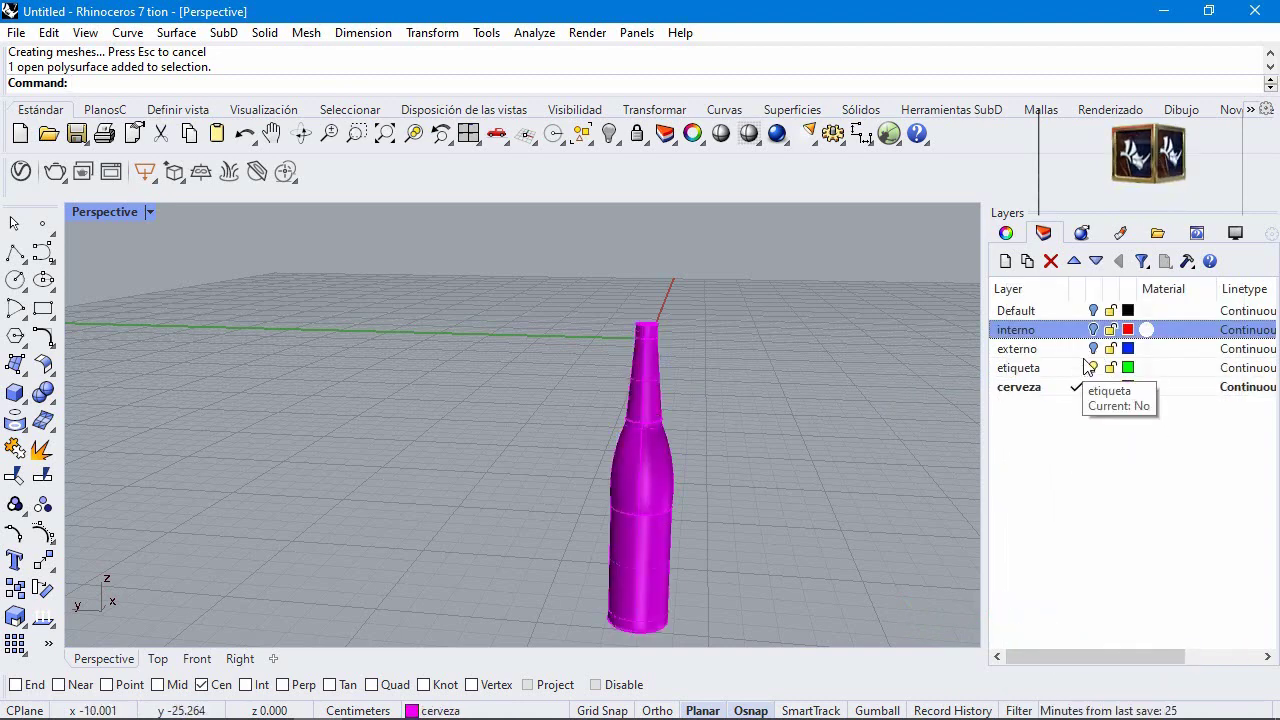
# Step: Copy the outer bottle to the etiqueta layer, then show only that copy with etiqueta as the current layer
pyautogui.click(1088, 346)
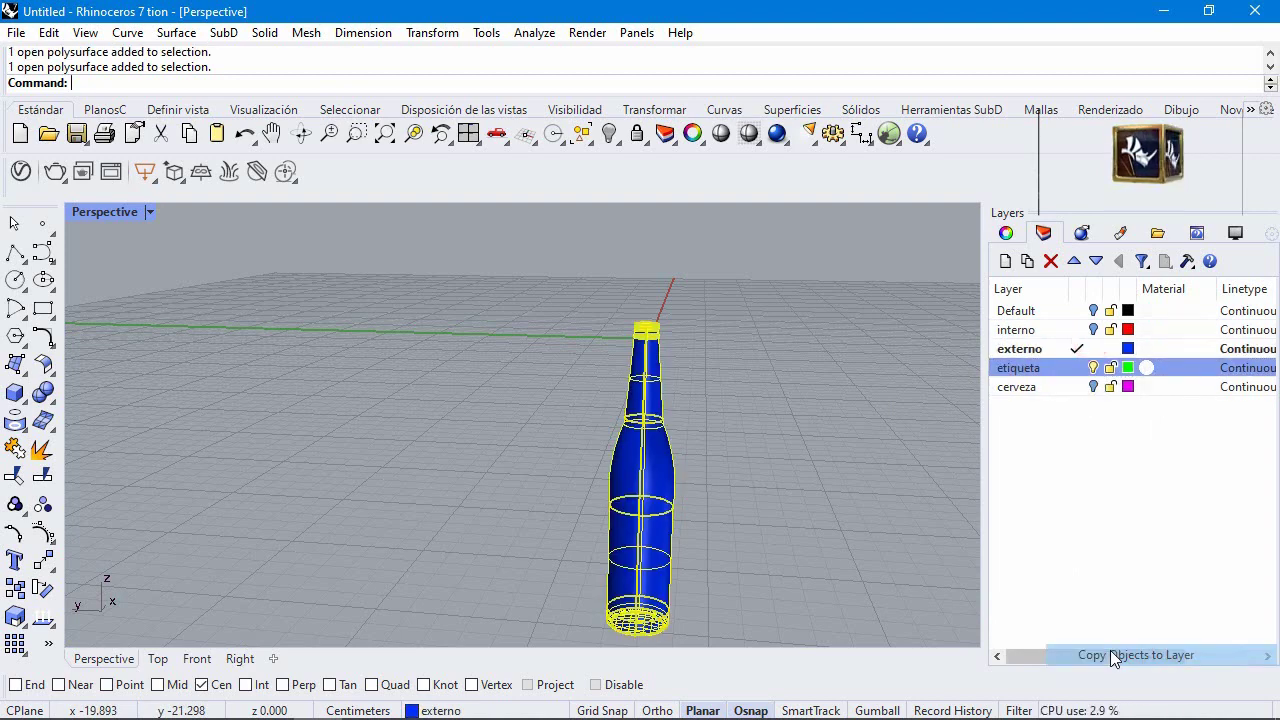
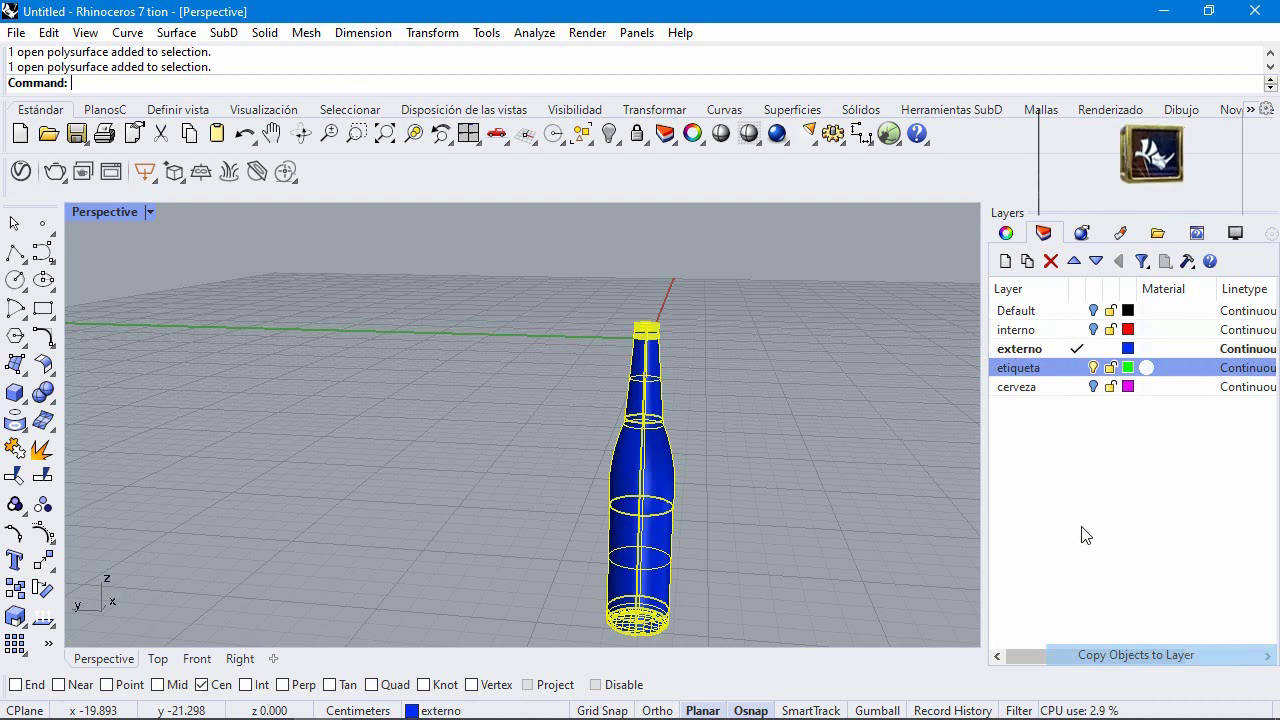
pyautogui.click(1078, 368)
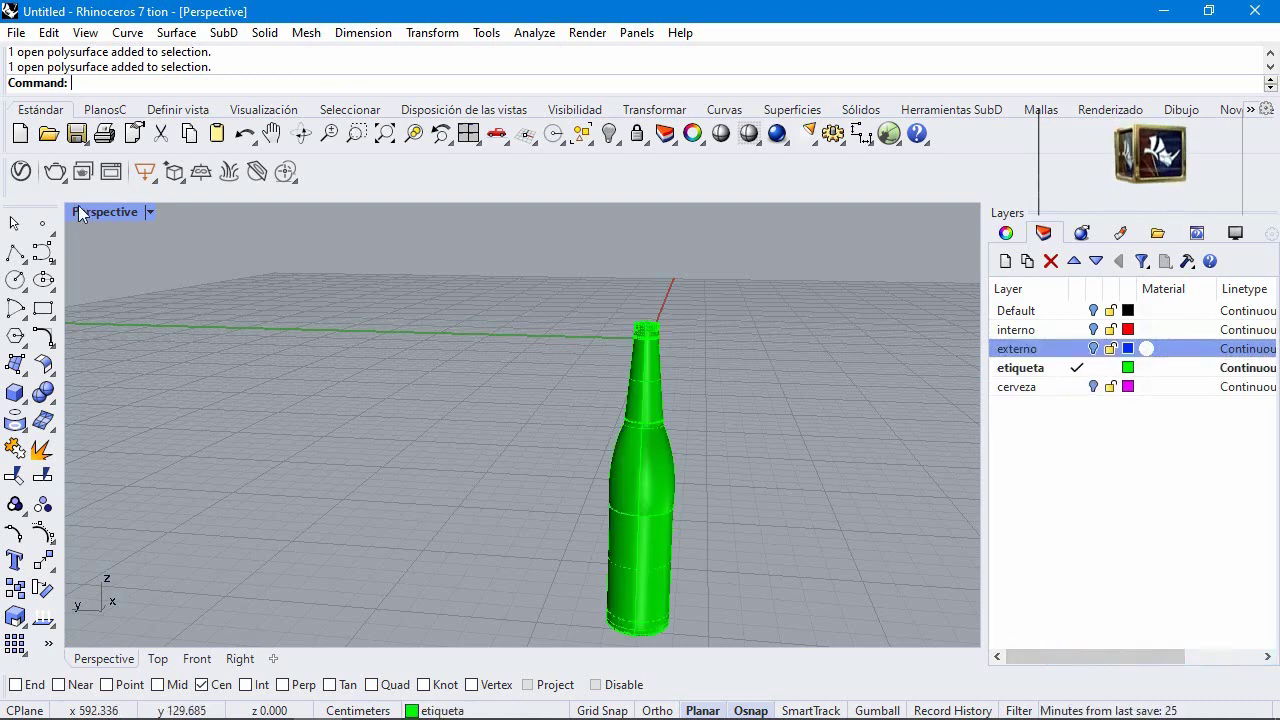
pyautogui.doubleClick(80, 208)
pyautogui.scroll(-3, 358, 554)
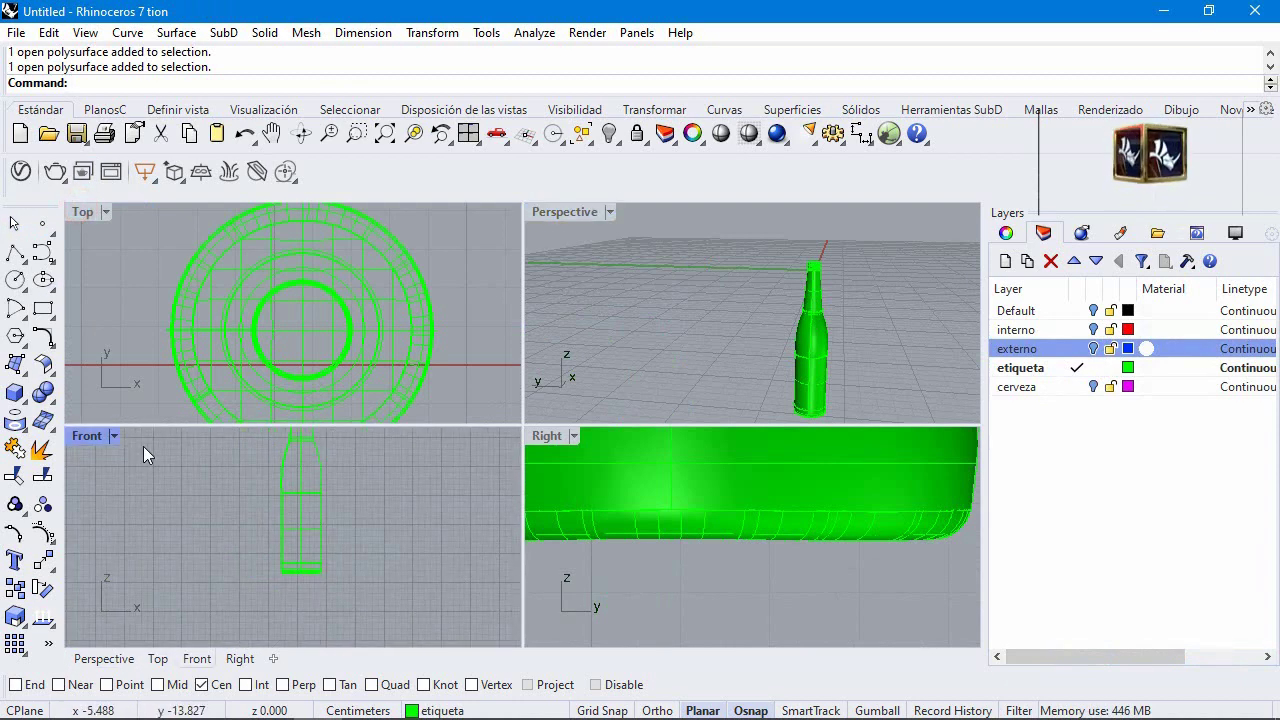
# Step: Draw a horizontal line across the bottle's shoulder in the Front view, extending past both sides
pyautogui.doubleClick(88, 437)
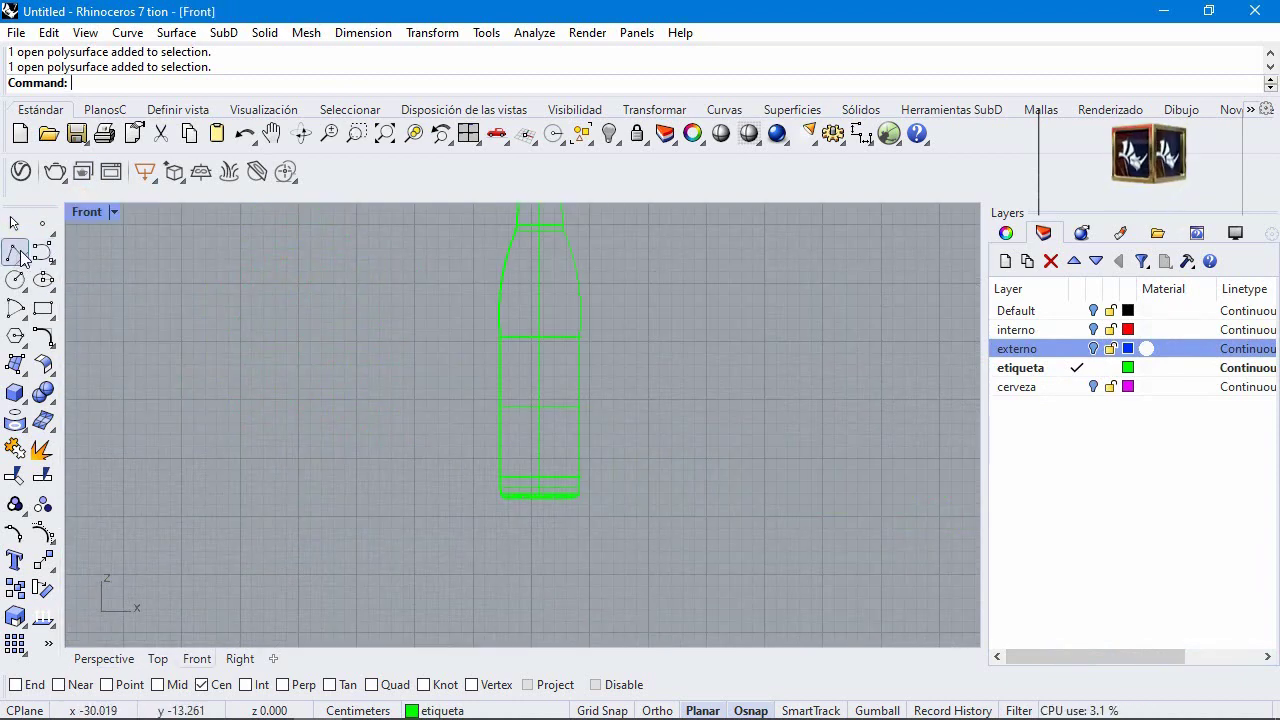
pyautogui.click(13, 252)
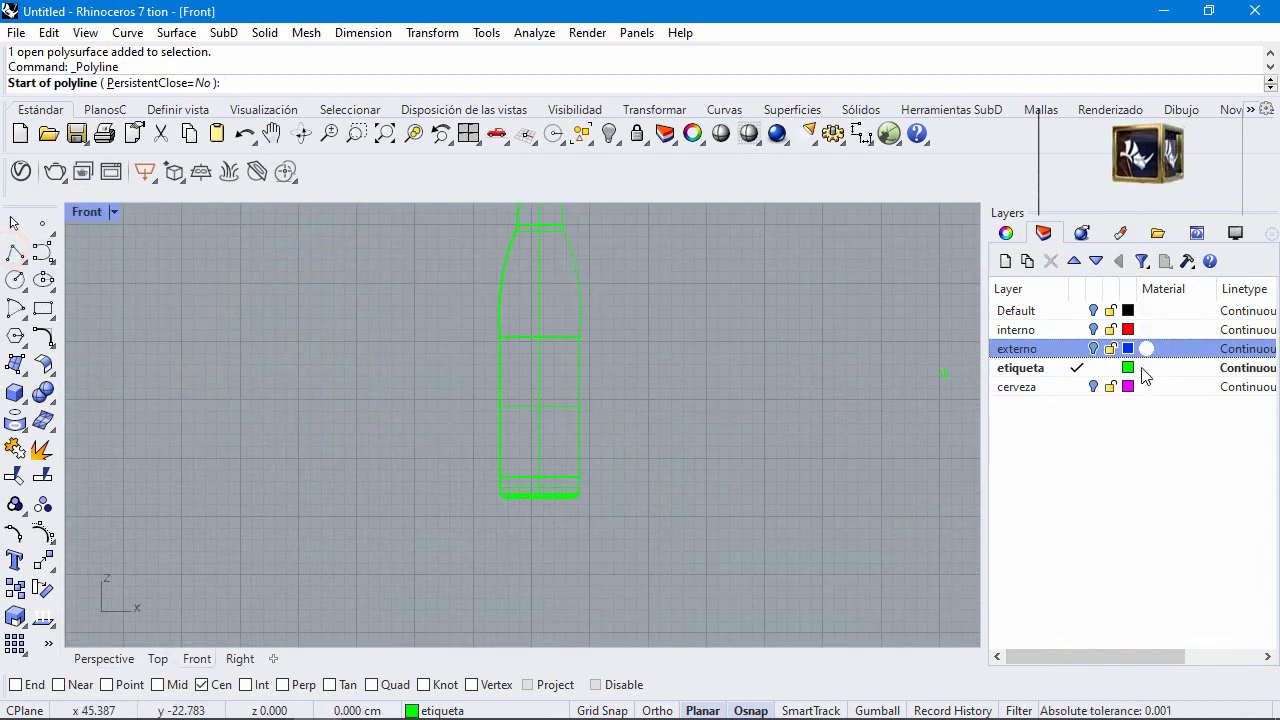
pyautogui.click(376, 259)
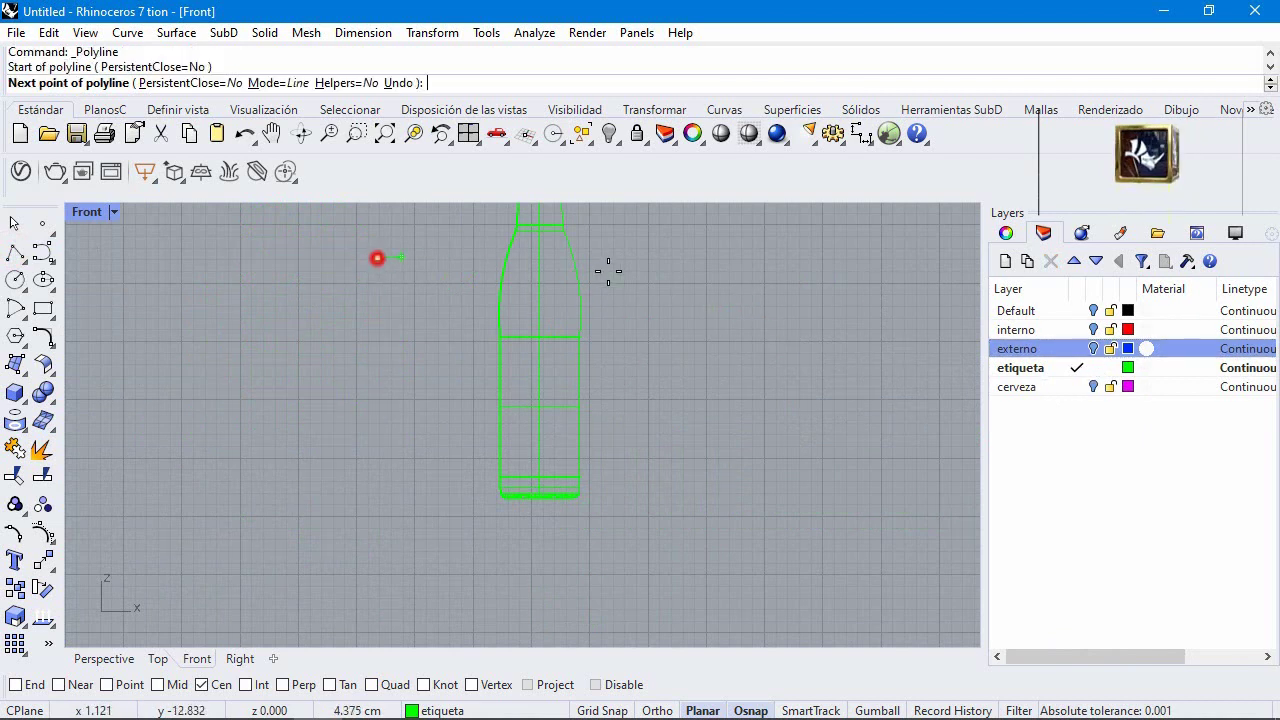
pyautogui.click(713, 259)
pyautogui.press('Return')
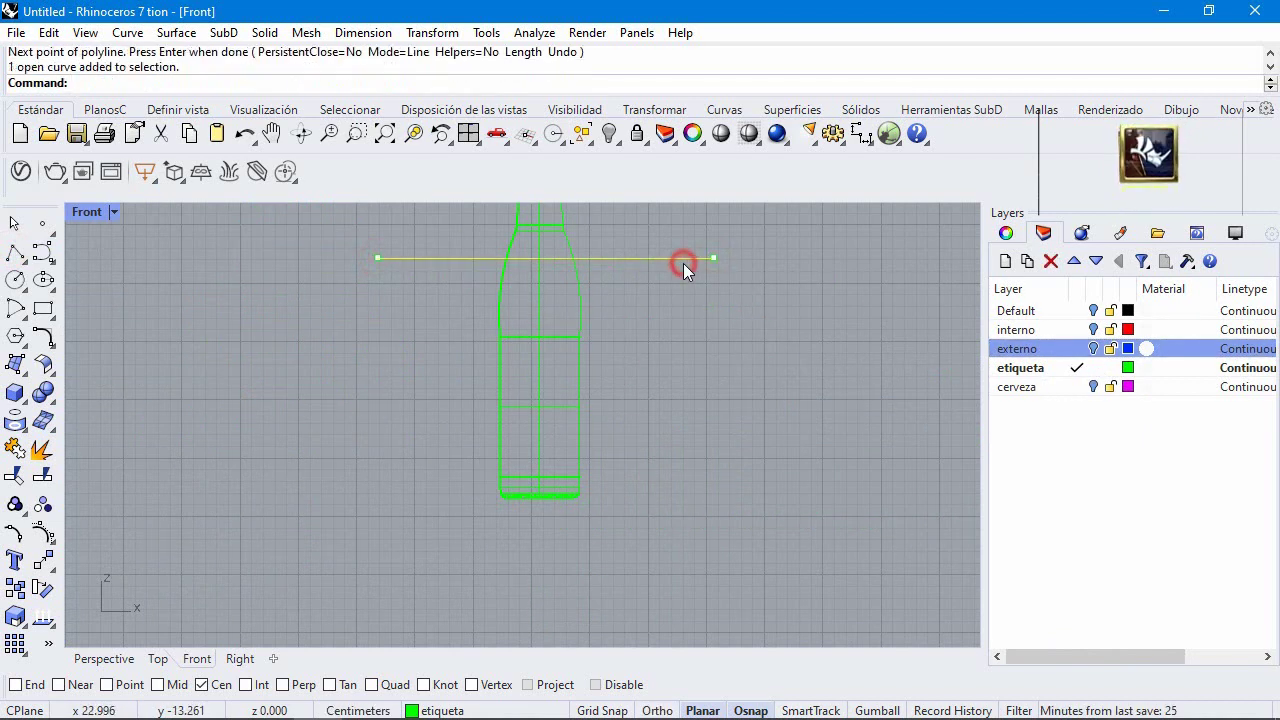
# Step: Copy the line down near the bottle's base and lower the original to the base of the shoulder, marking the label's edges
pyautogui.click(15, 590)
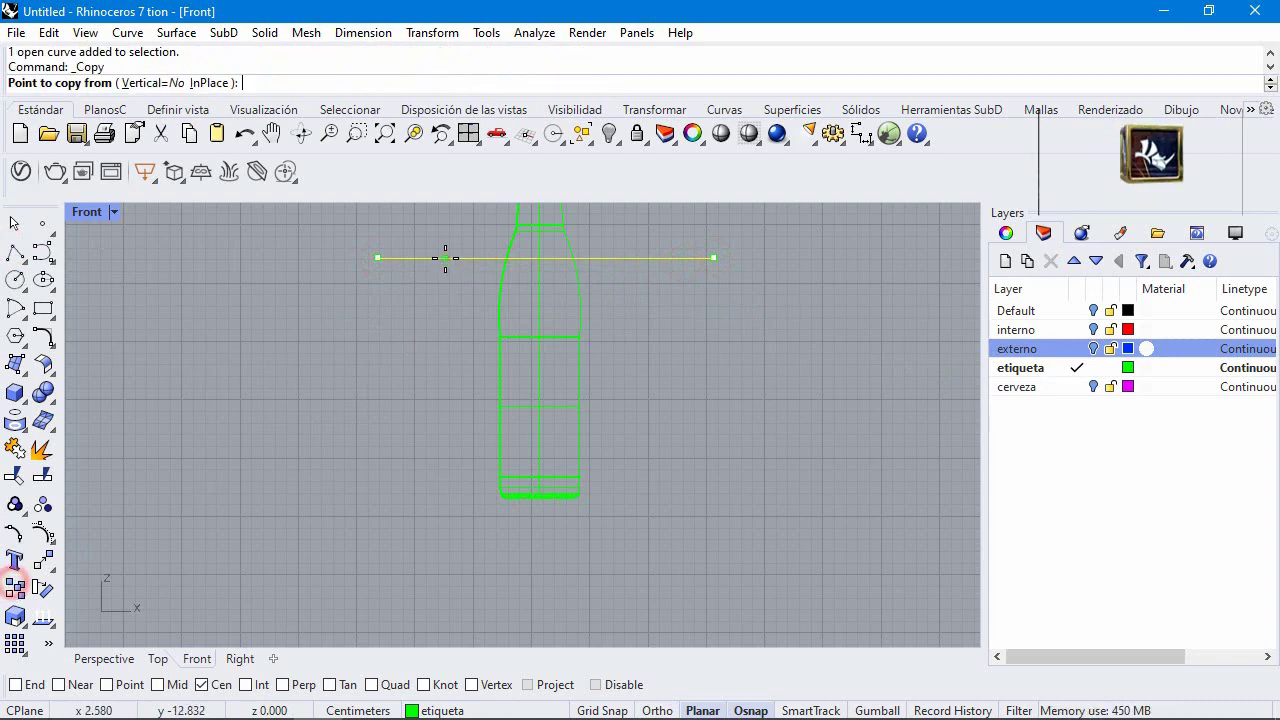
pyautogui.click(446, 258)
pyautogui.click(446, 447)
pyautogui.press('Return')
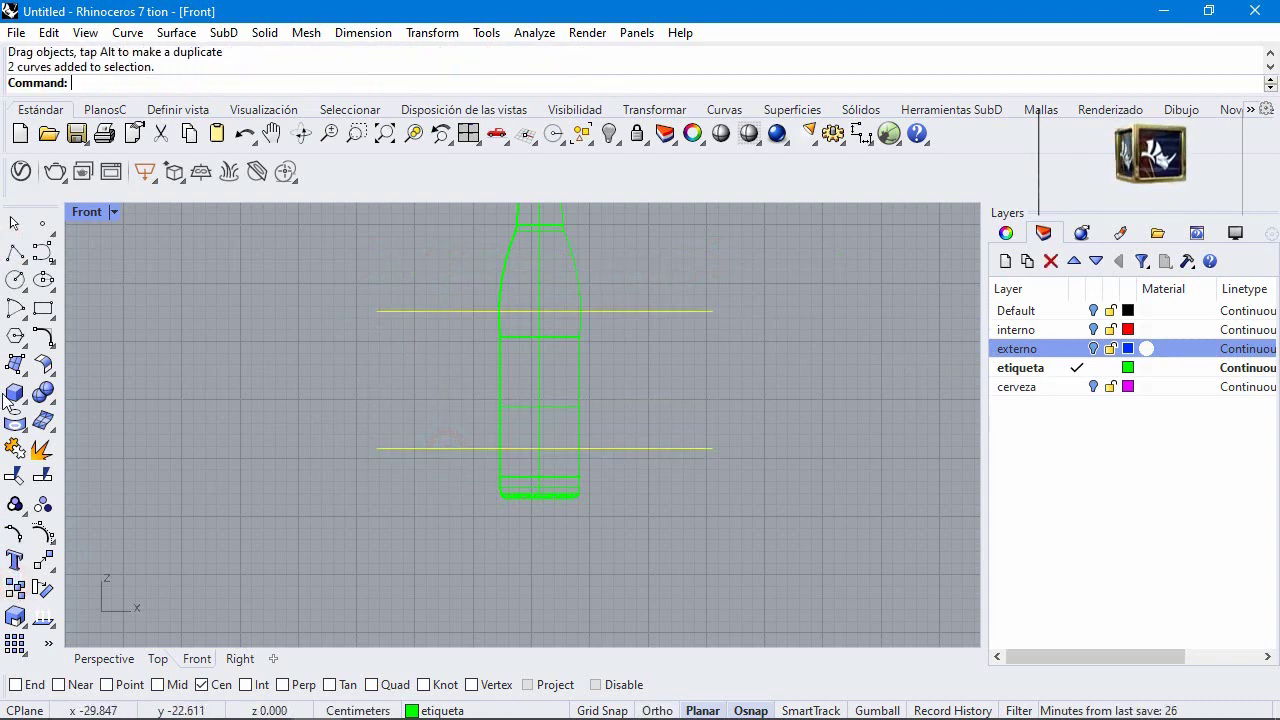
# Step: Trim away the parts of the etiqueta bottle above and below the two lines, leaving the label band
pyautogui.click(22, 477)
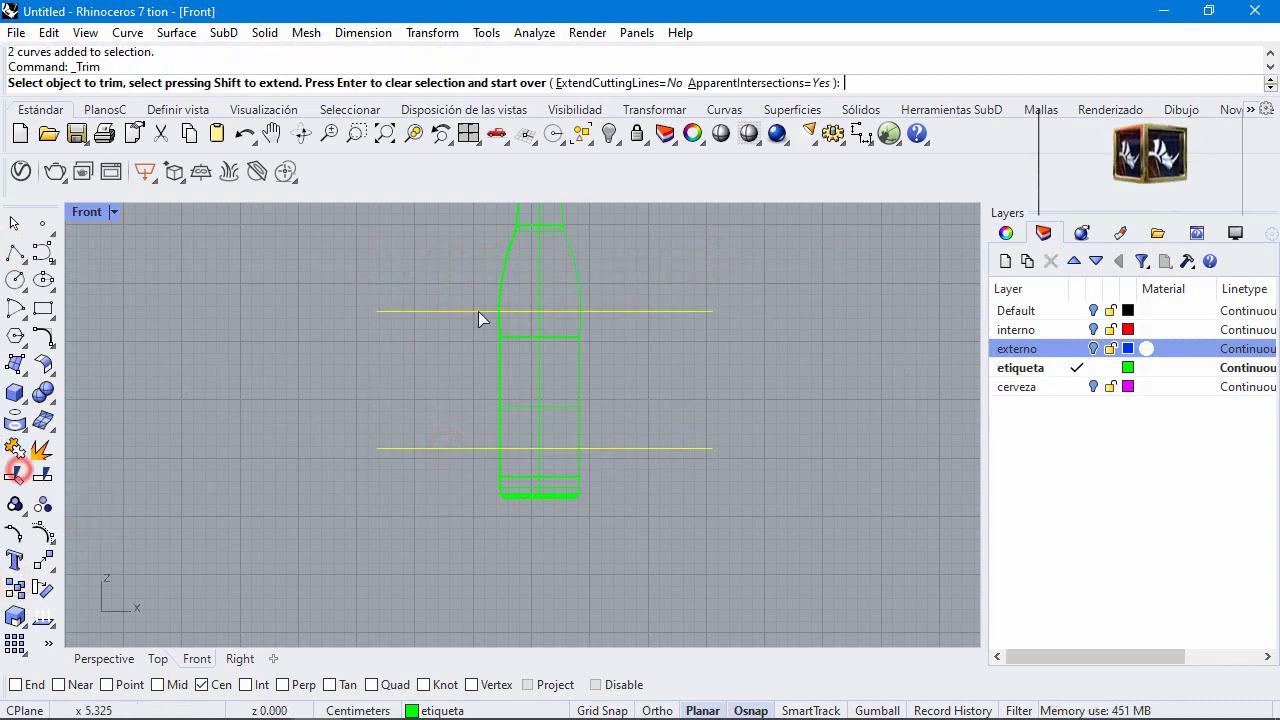
pyautogui.click(536, 257)
pyautogui.press('Return')
pyautogui.hotkey('ctrl', 'm')
pyautogui.click(738, 325)
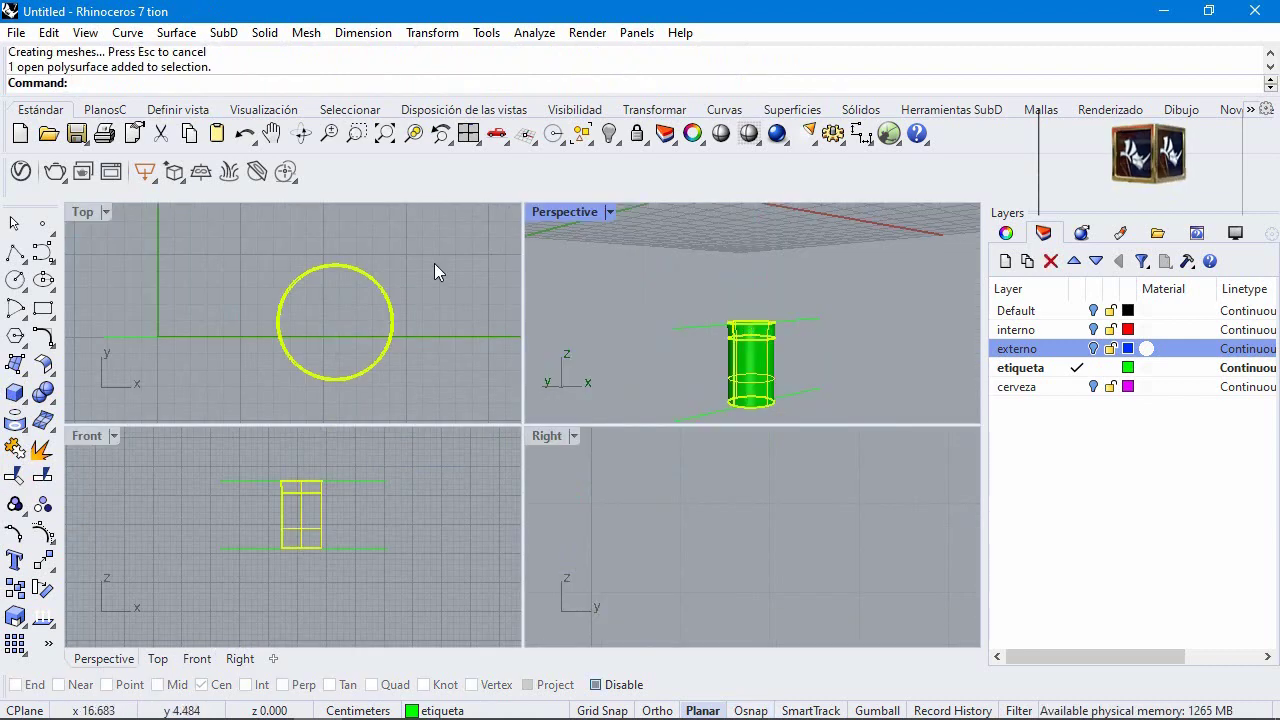
# Step: Offset the label band outward by 0.01 cm with the Solid option set to No
pyautogui.click(43, 364)
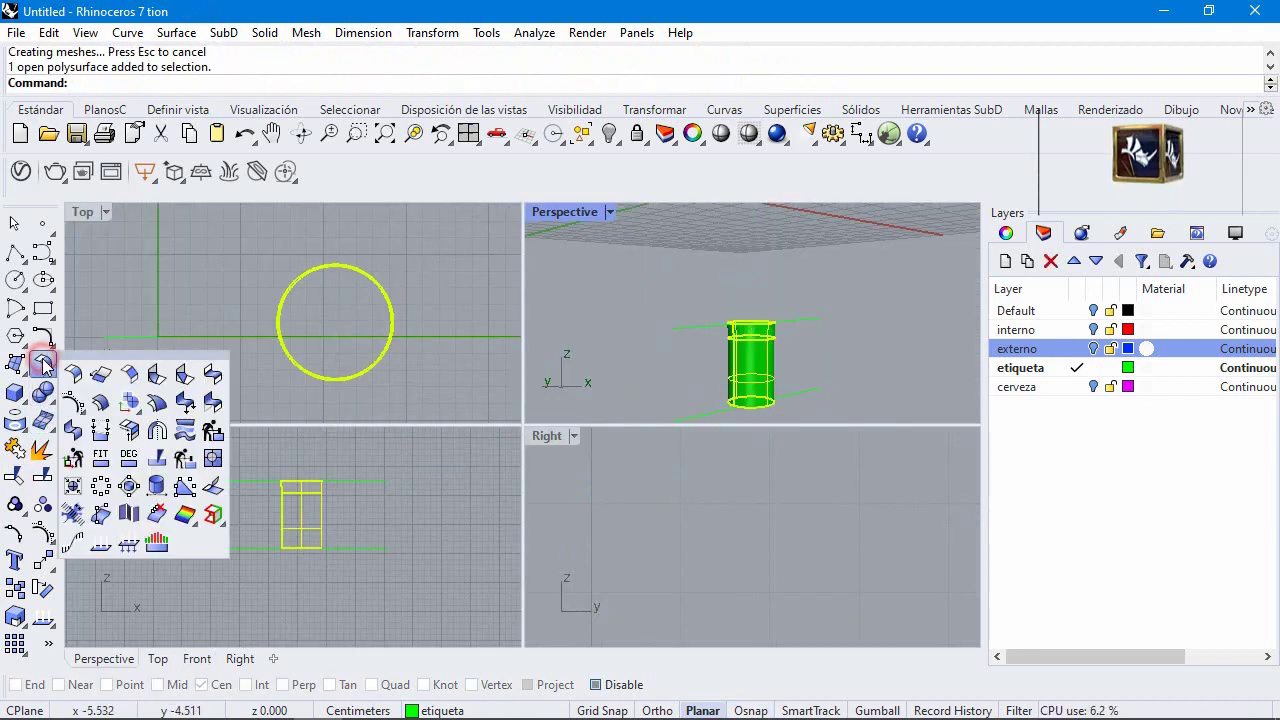
pyautogui.click(100, 404)
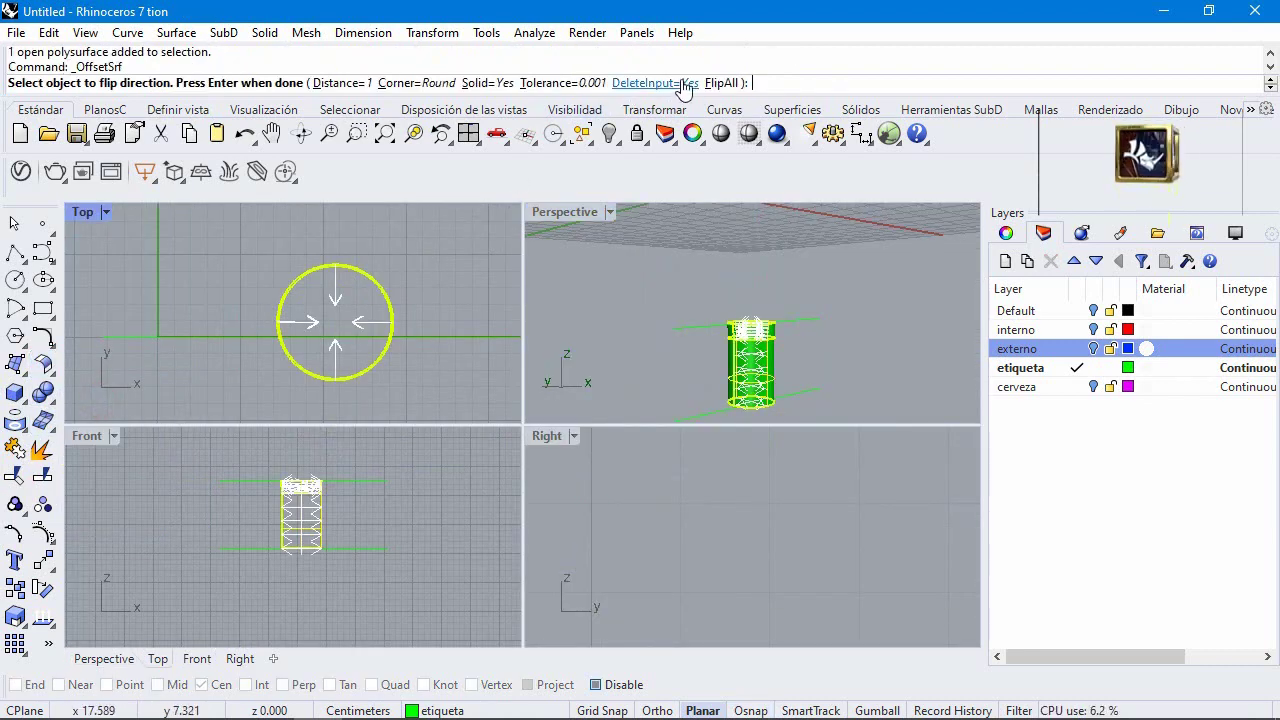
pyautogui.click(720, 84)
pyautogui.click(344, 82)
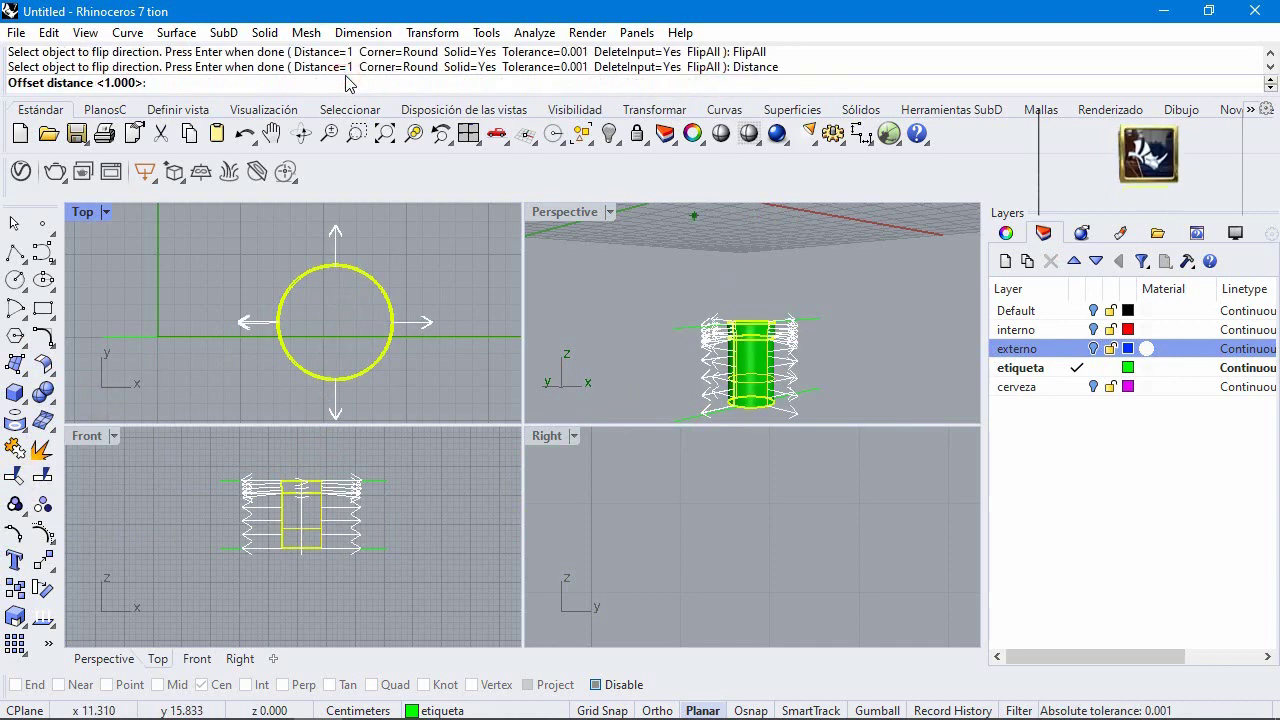
pyautogui.press('Return')
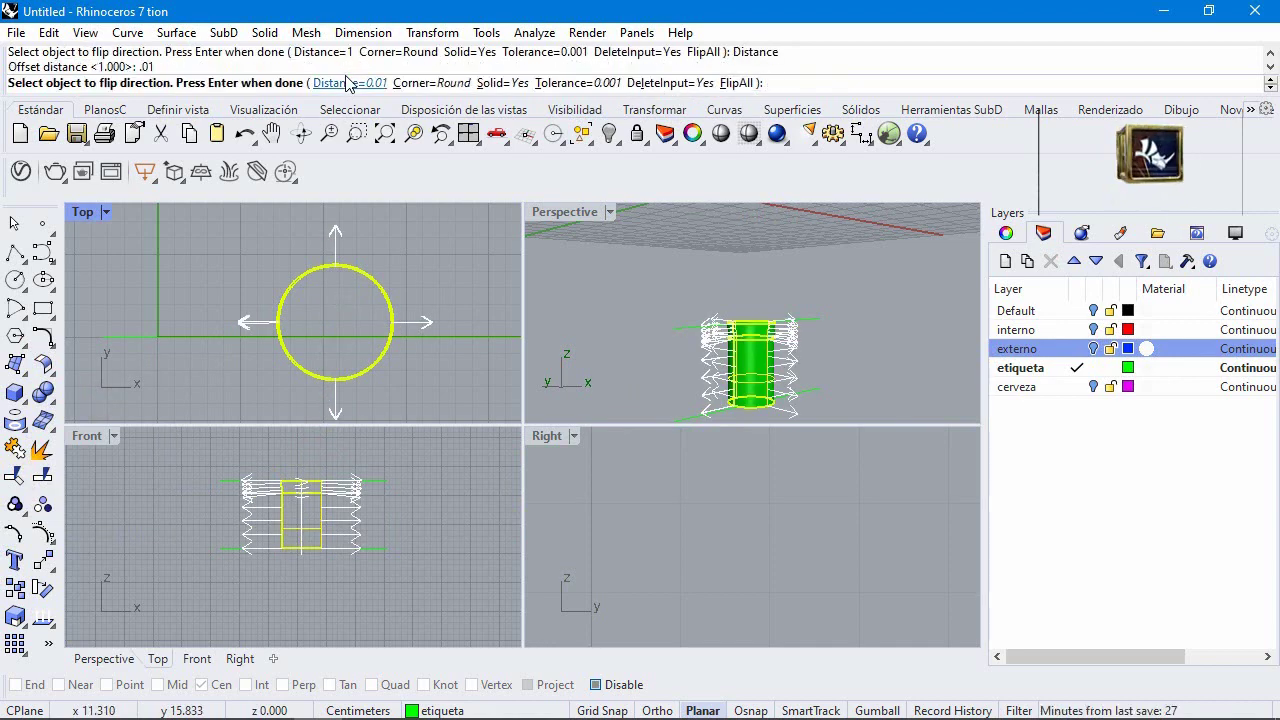
pyautogui.click(505, 83)
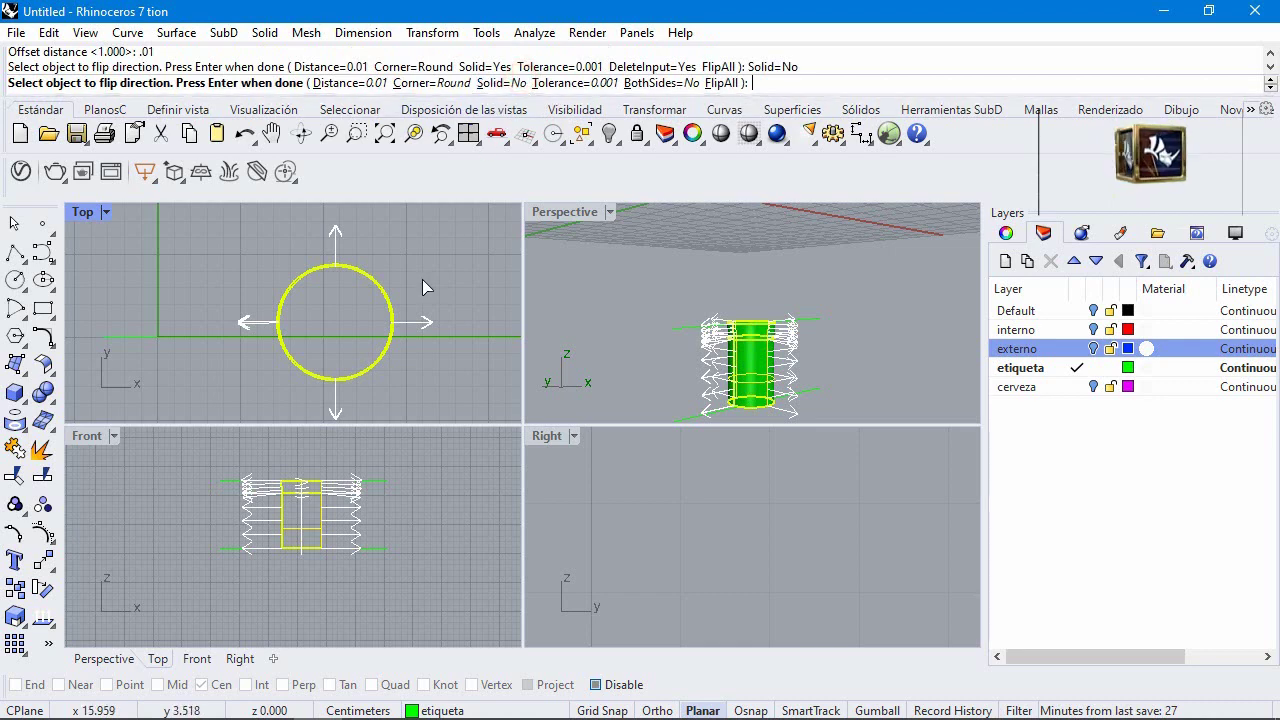
pyautogui.press('Return')
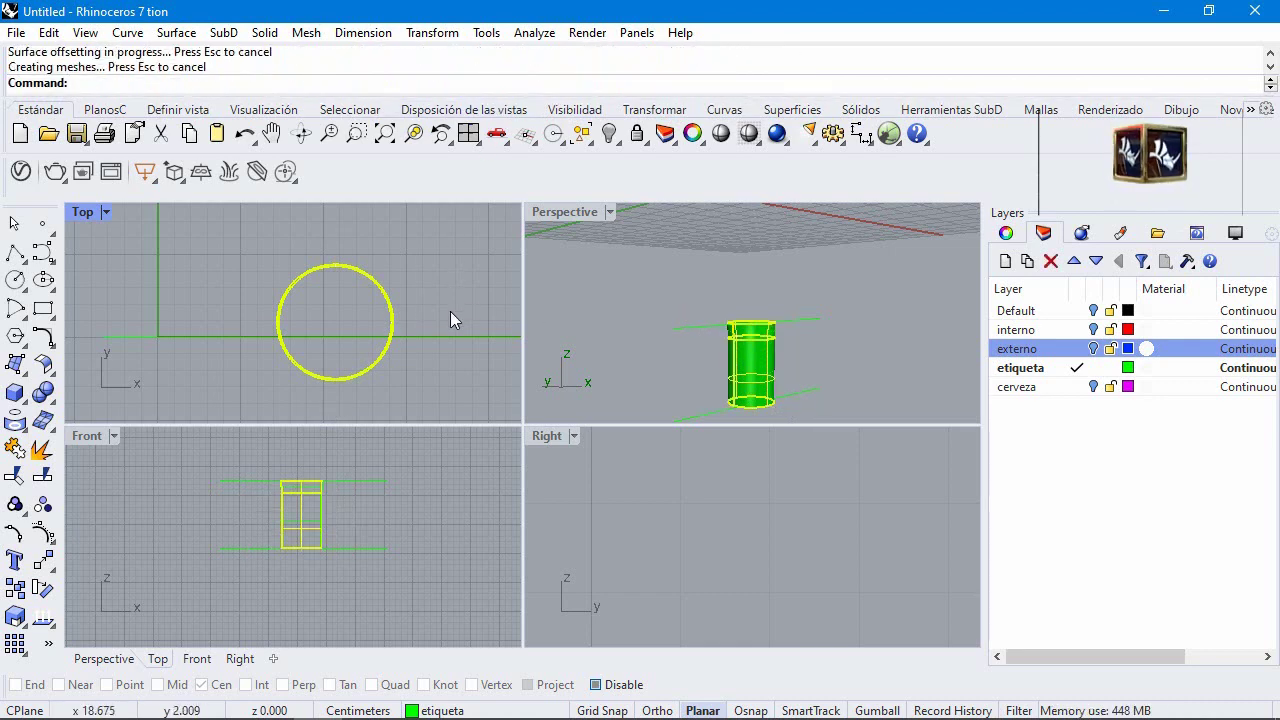
# Step: Delete the original inner label band, keeping the offset surface
pyautogui.scroll(5, 430, 315)
pyautogui.click(457, 281)
pyautogui.click(376, 320)
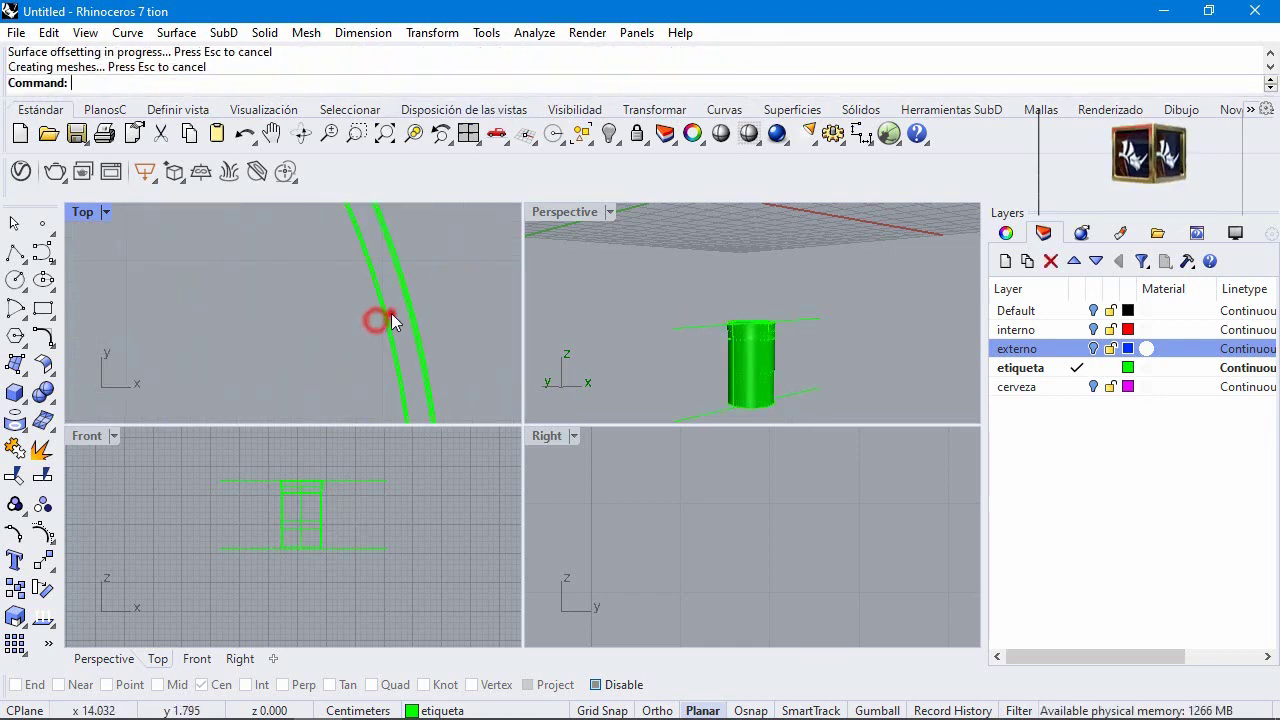
pyautogui.click(392, 320)
pyautogui.scroll(6, 777, 354)
pyautogui.press('Return')
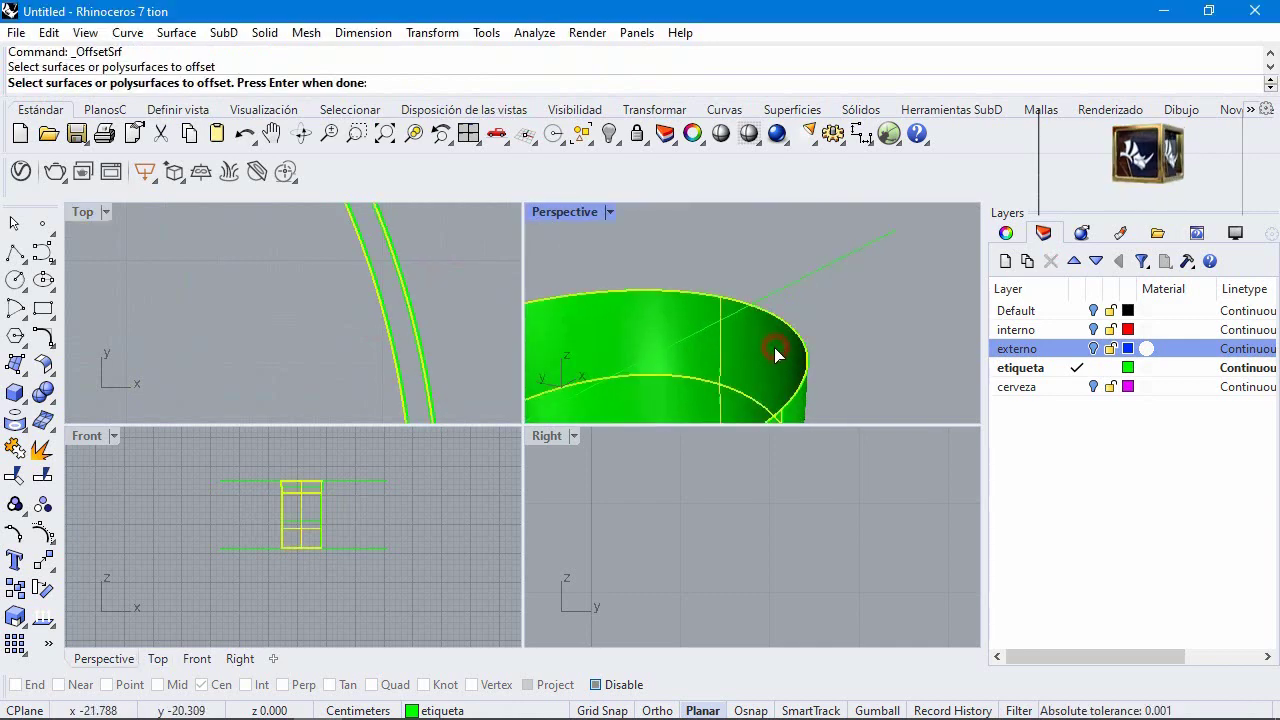
pyautogui.click(774, 355)
pyautogui.press('Delete')
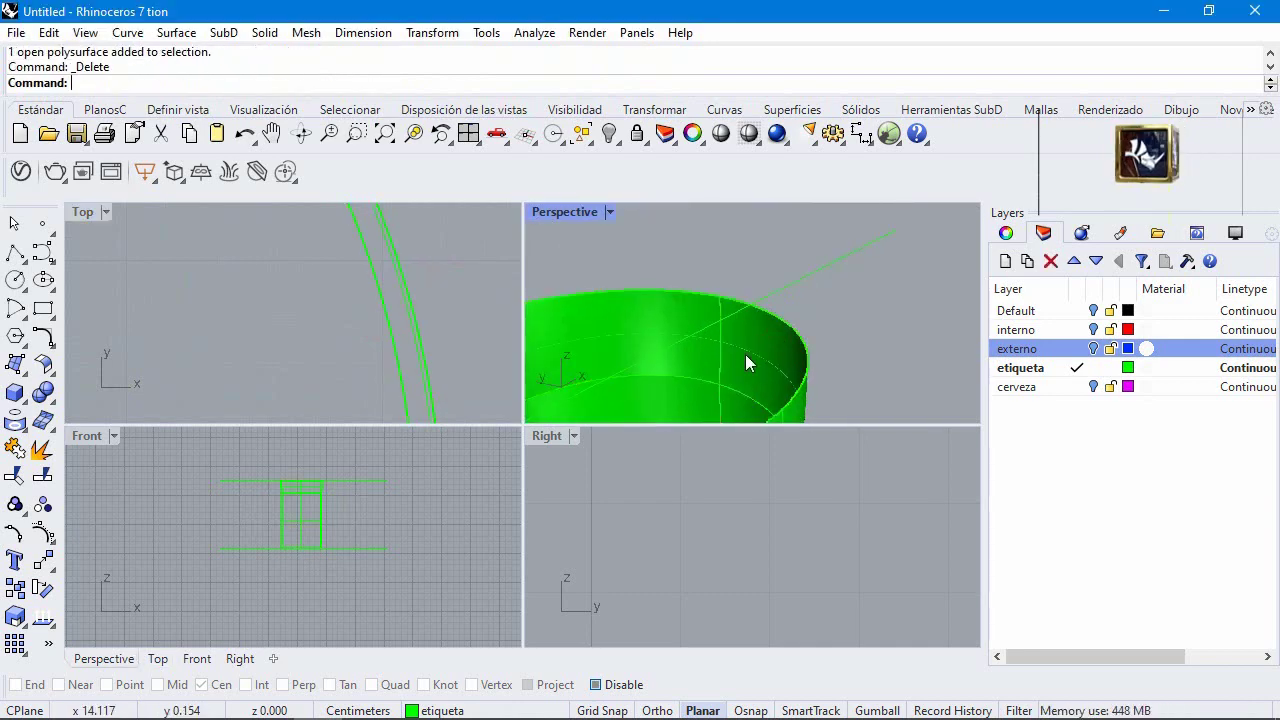
# Step: Make cerveza the current layer and hide the etiqueta and externo layers
pyautogui.hotkey('ctrl', 'm')
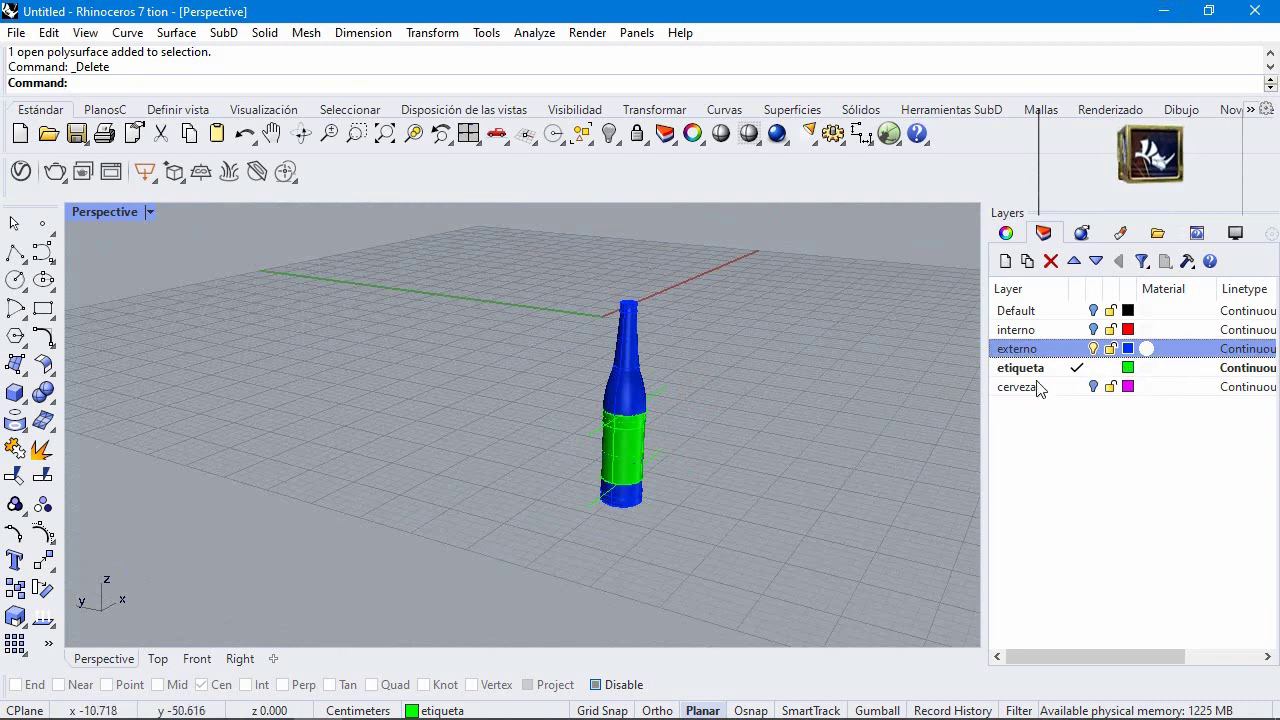
pyautogui.click(1079, 385)
pyautogui.click(1093, 367)
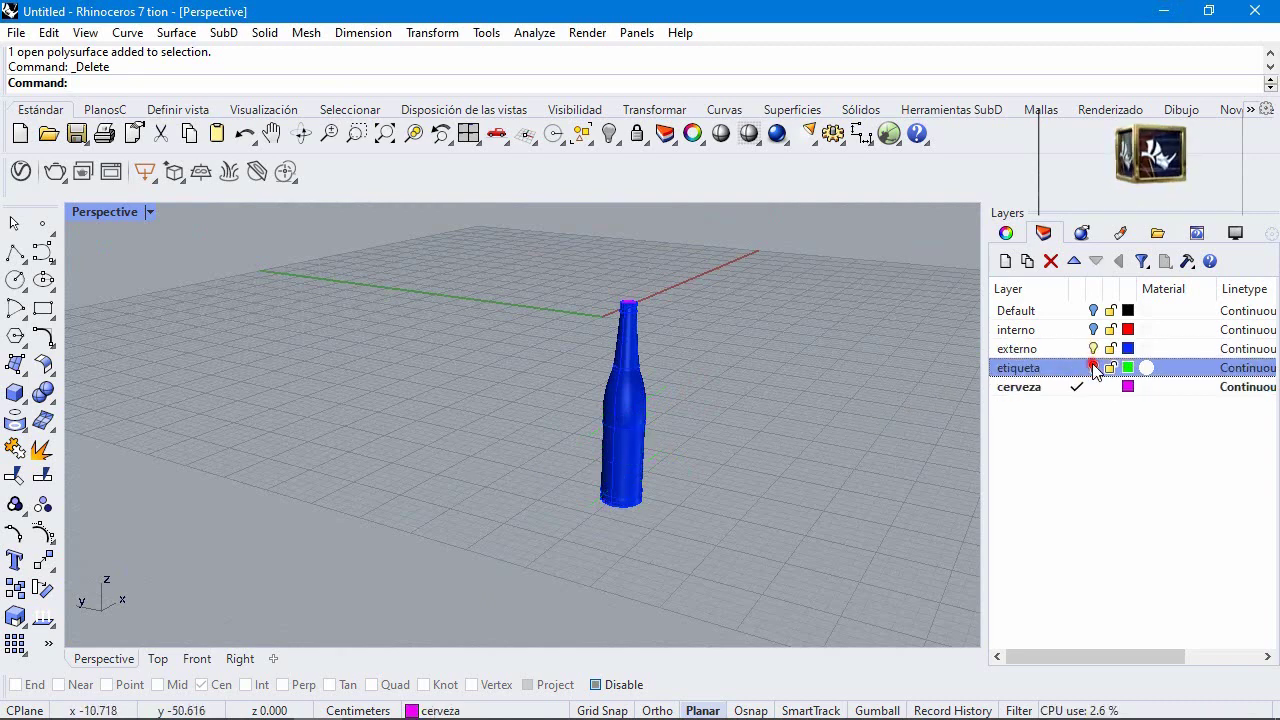
pyautogui.click(1093, 348)
pyautogui.moveTo(240, 243); pyautogui.dragTo(758, 359, button='right')
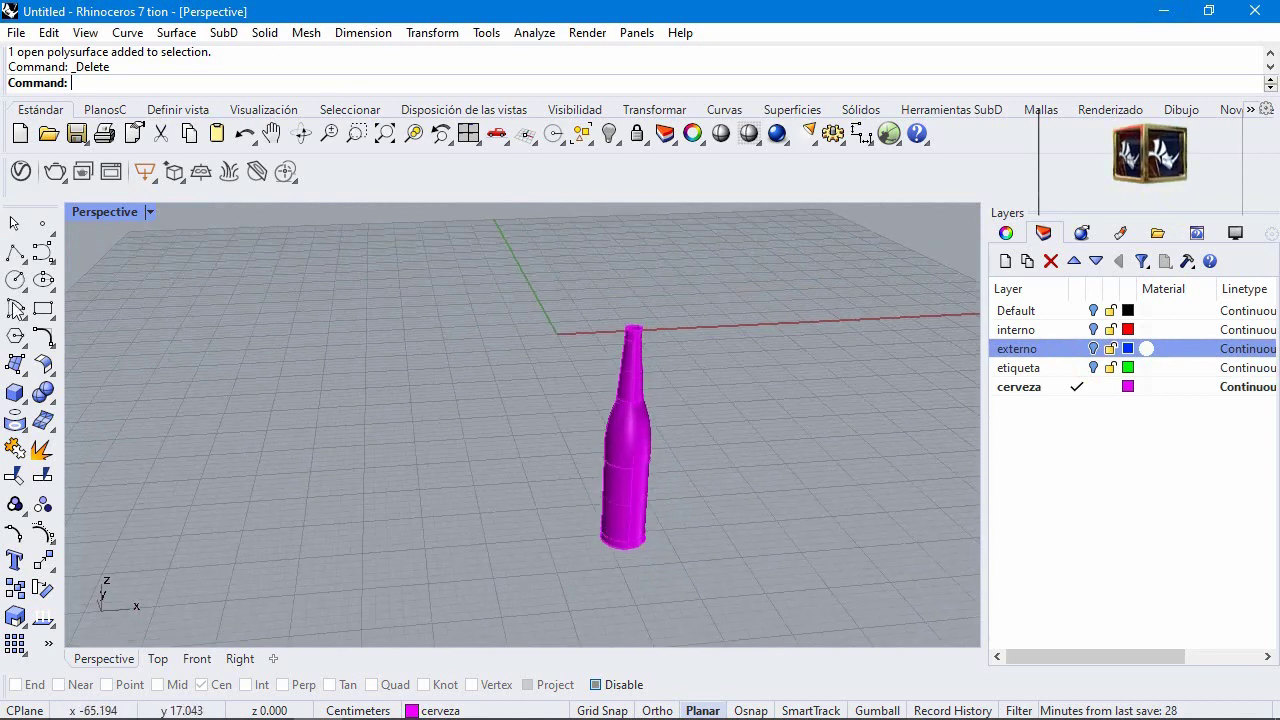
# Step: Create a flat four-corner surface in the Top view that extends well beyond the bottle on all sides
pyautogui.click(15, 365)
pyautogui.click(86, 207)
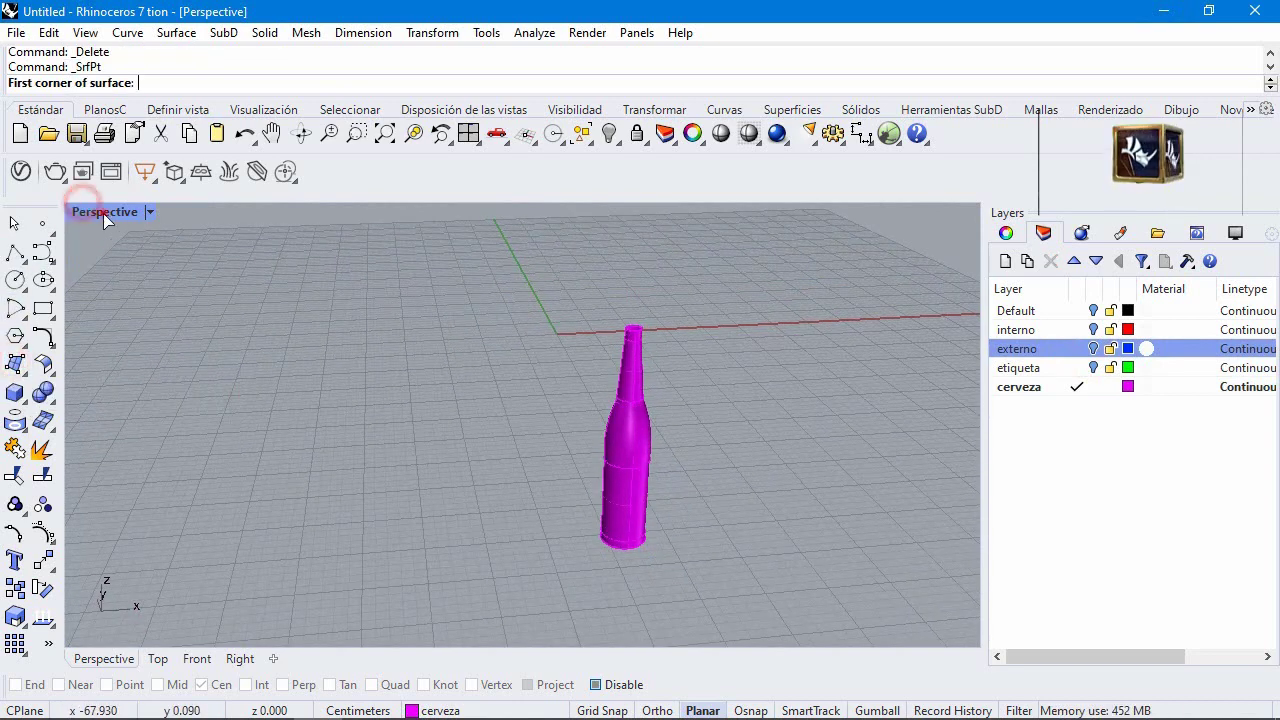
pyautogui.doubleClick(102, 212)
pyautogui.scroll(-6, 357, 300)
pyautogui.click(286, 250)
pyautogui.click(278, 382)
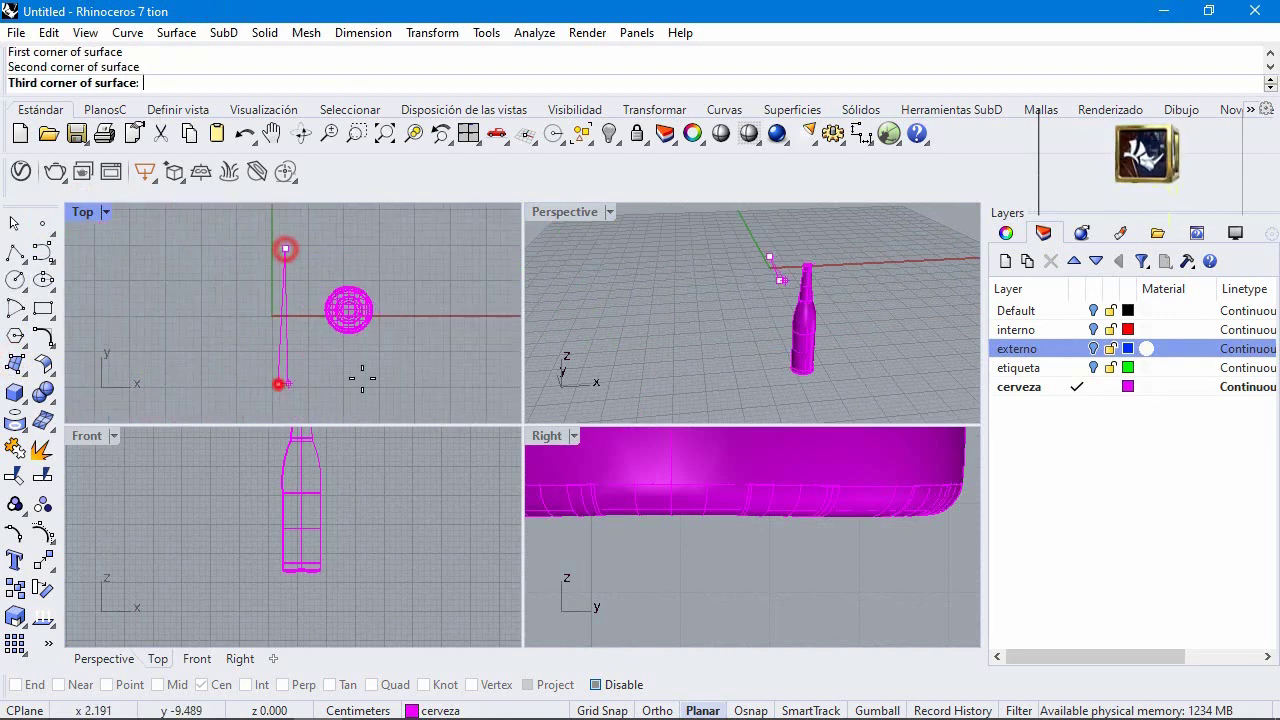
pyautogui.click(414, 370)
pyautogui.click(424, 260)
pyautogui.click(384, 248)
# Step: Move the flat surface straight down in the Front view so it crosses the bottle's neck at the beer level
pyautogui.scroll(3, 348, 503)
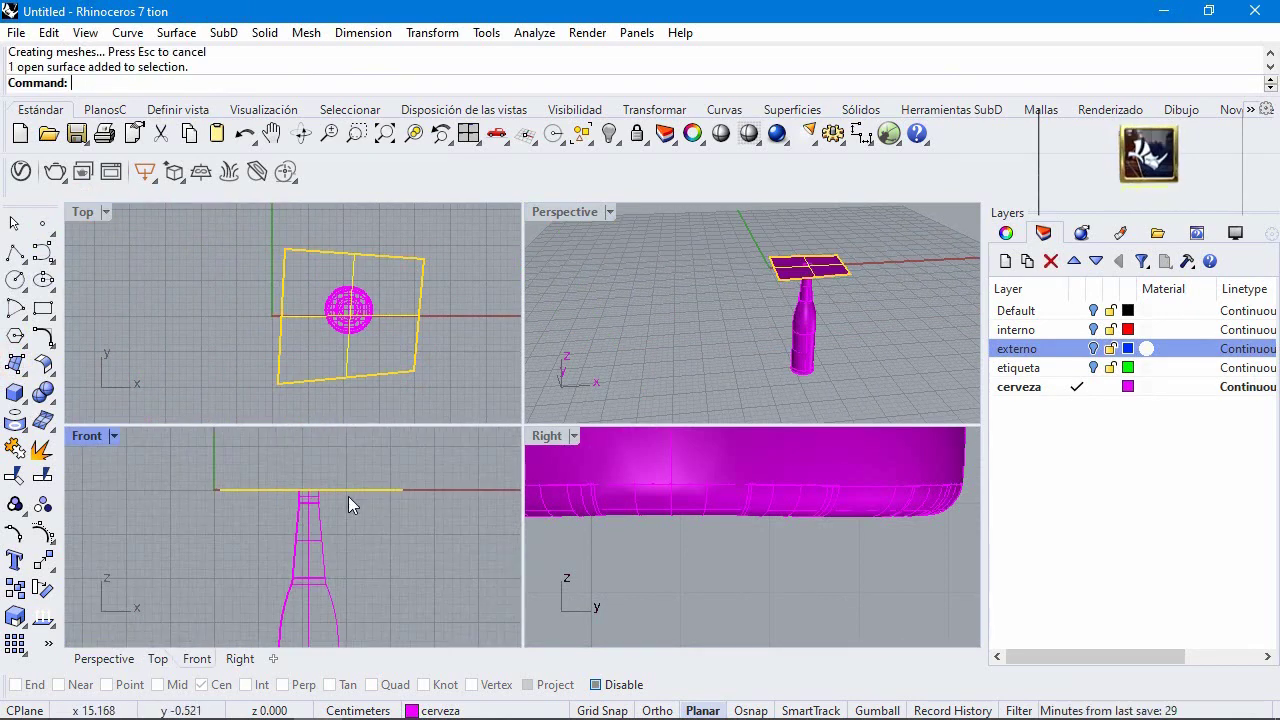
pyautogui.moveTo(351, 490); pyautogui.dragTo(352, 526)
pyautogui.scroll(-3, 425, 470)
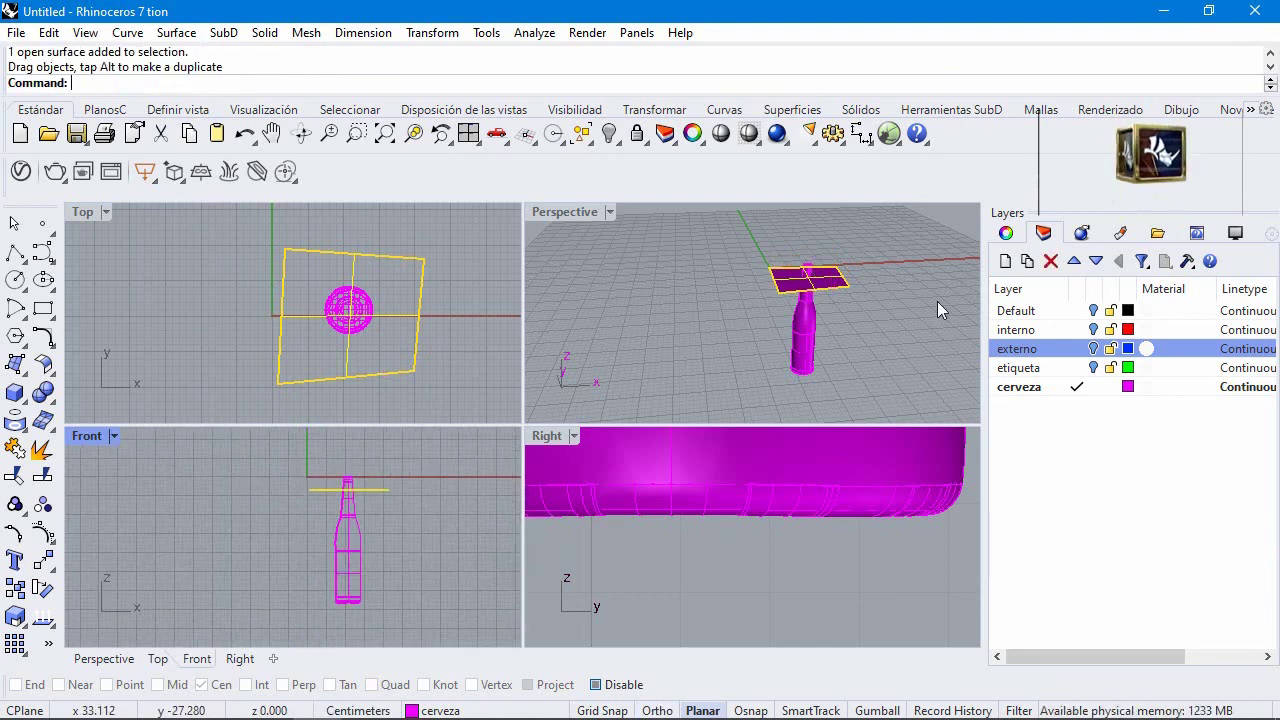
# Step: Create a closed beer solid from the cerveza bottle surface and the flat surface crossing its neck
pyautogui.click(358, 505)
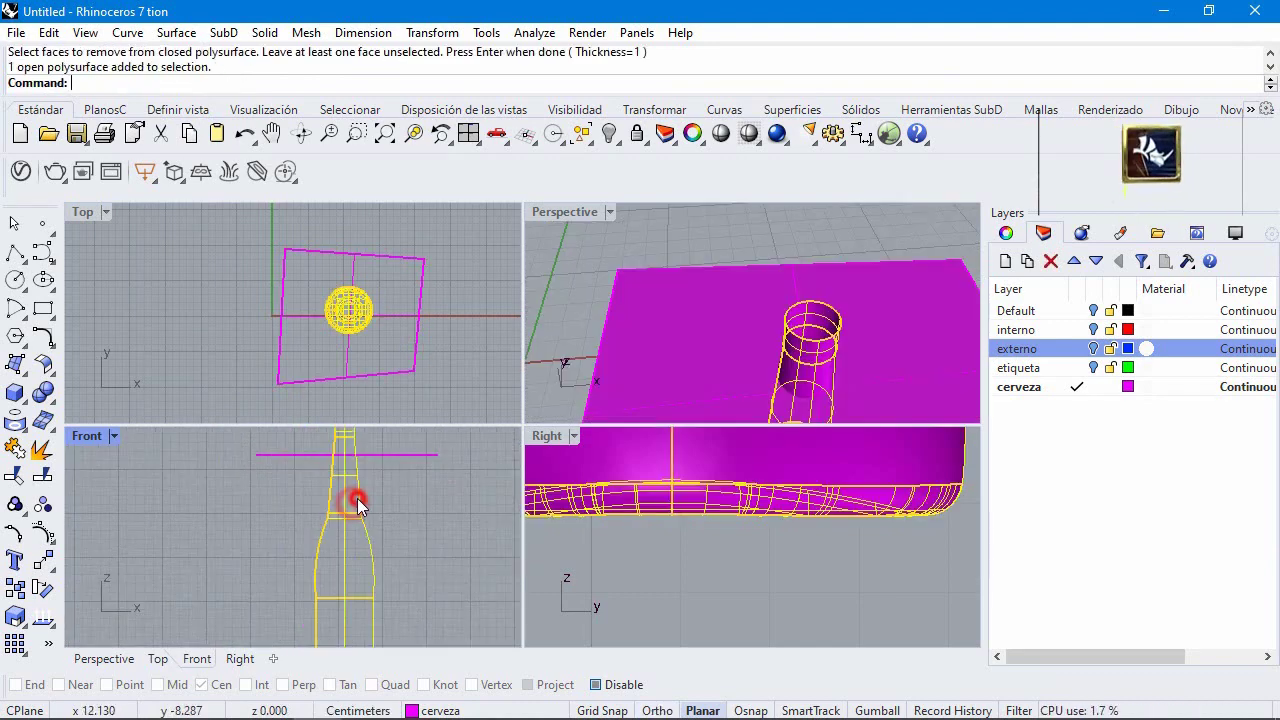
pyautogui.click(372, 491)
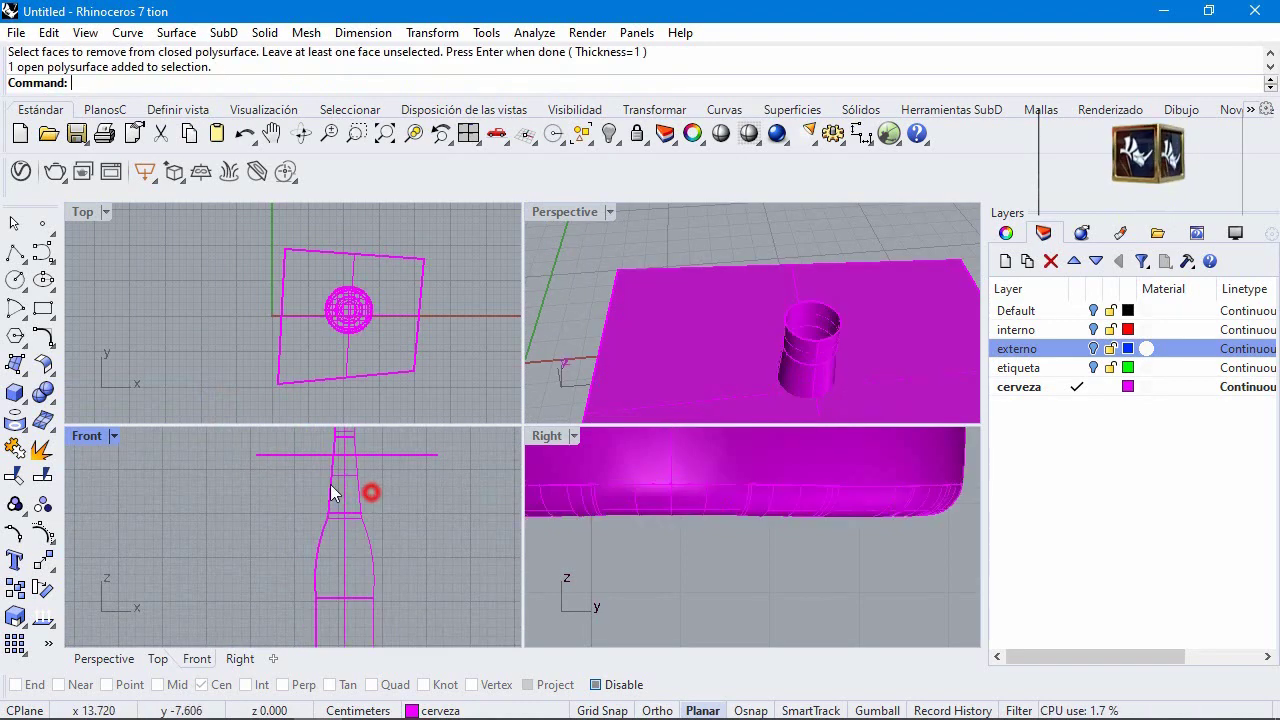
pyautogui.click(44, 392)
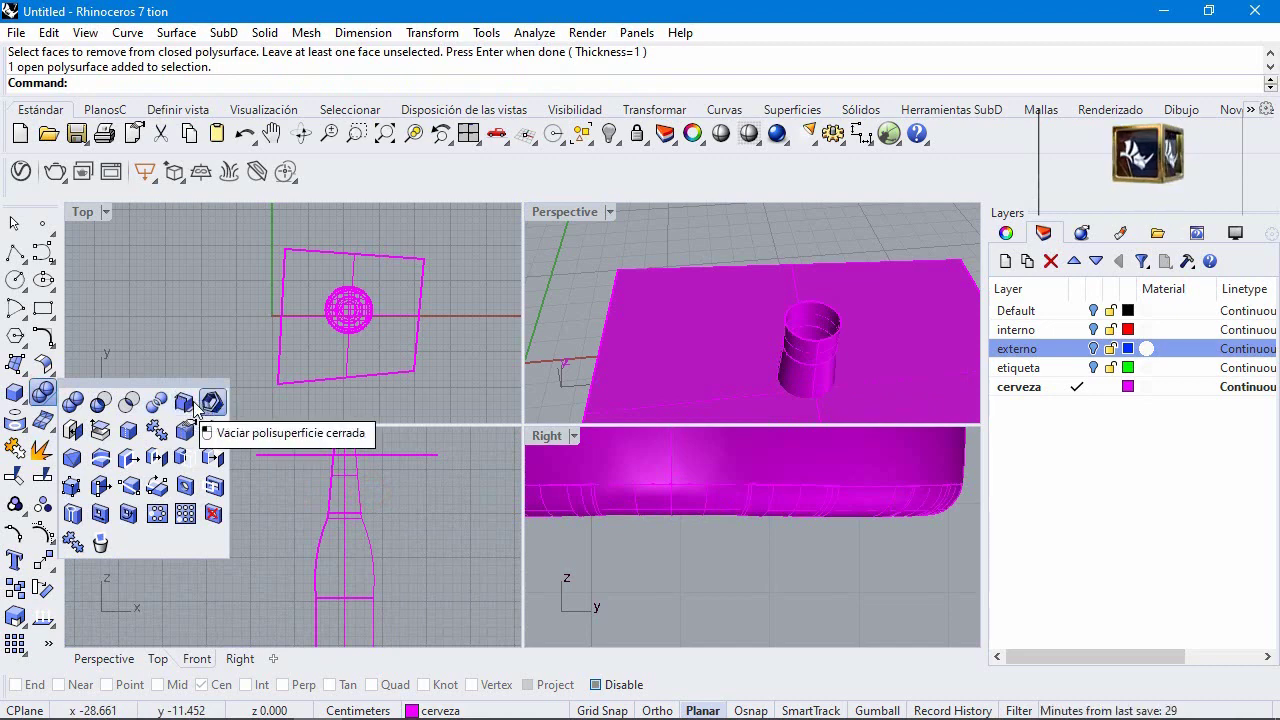
pyautogui.click(184, 403)
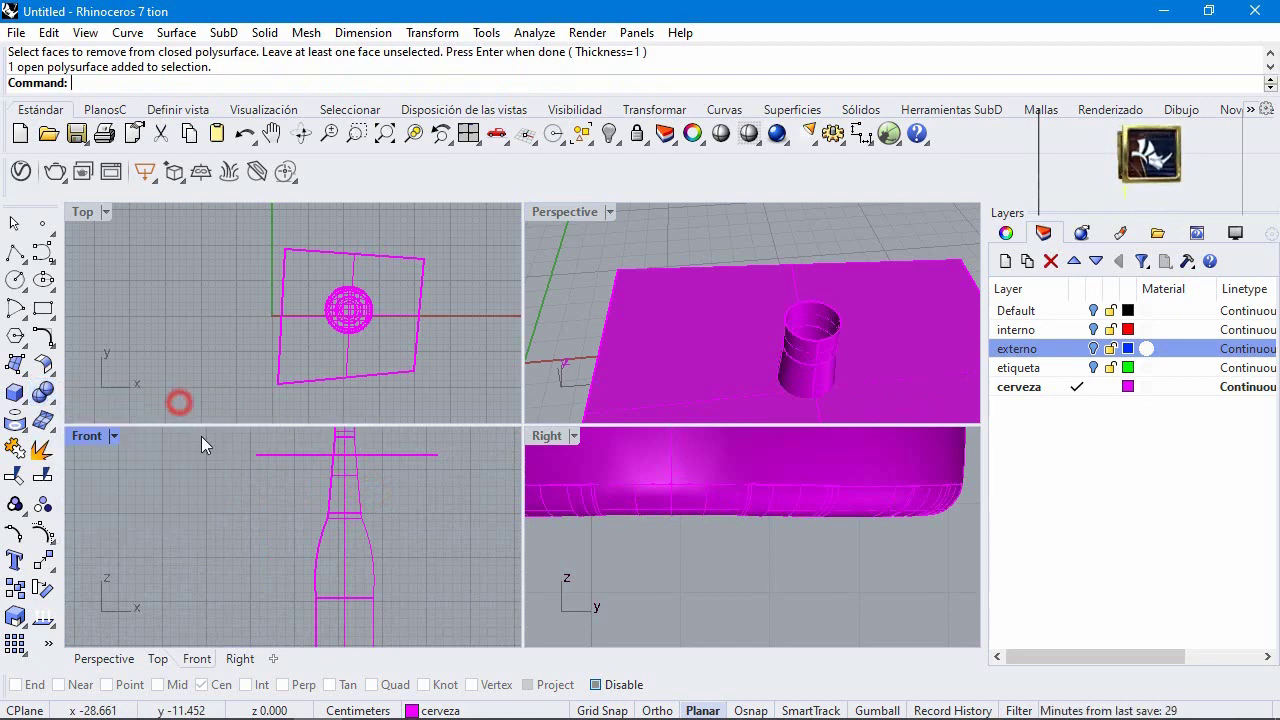
pyautogui.click(360, 487)
pyautogui.click(391, 456)
pyautogui.press('Return')
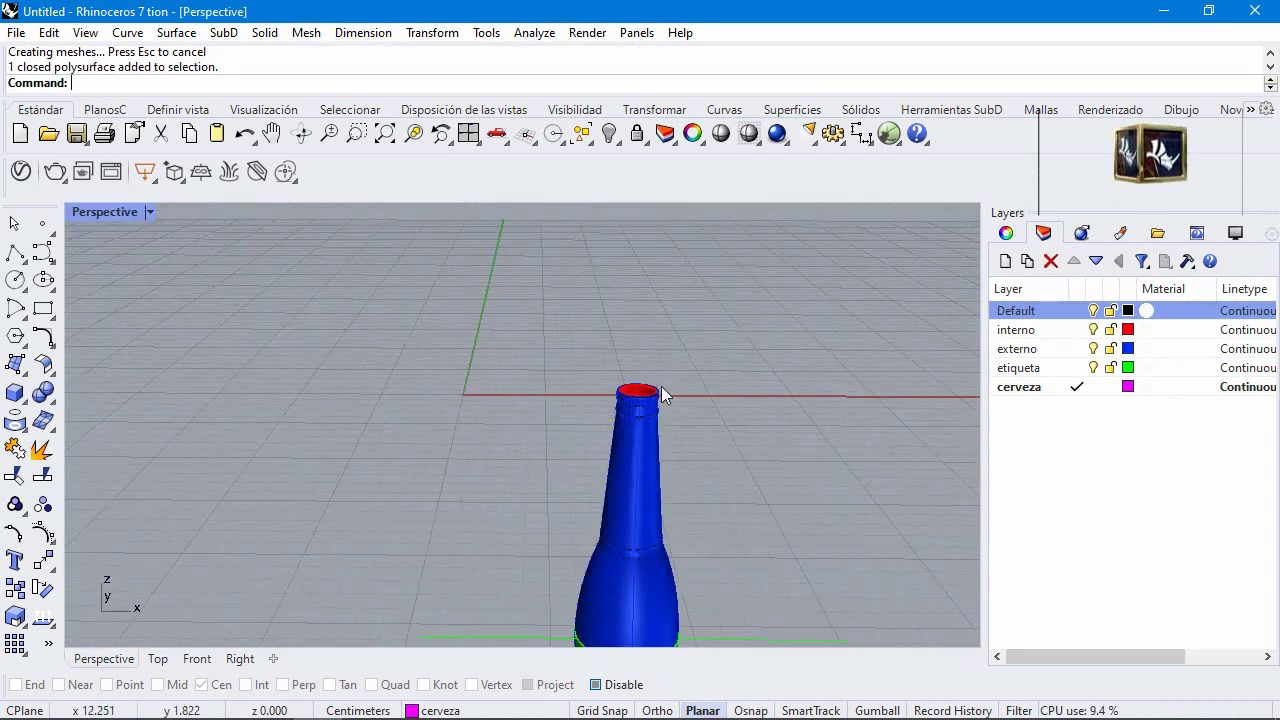
# Step: Duplicate the inner bottle's top rim edge as a curve on the current cerveza layer
pyautogui.moveTo(661, 386); pyautogui.dragTo(660, 553, button='right')
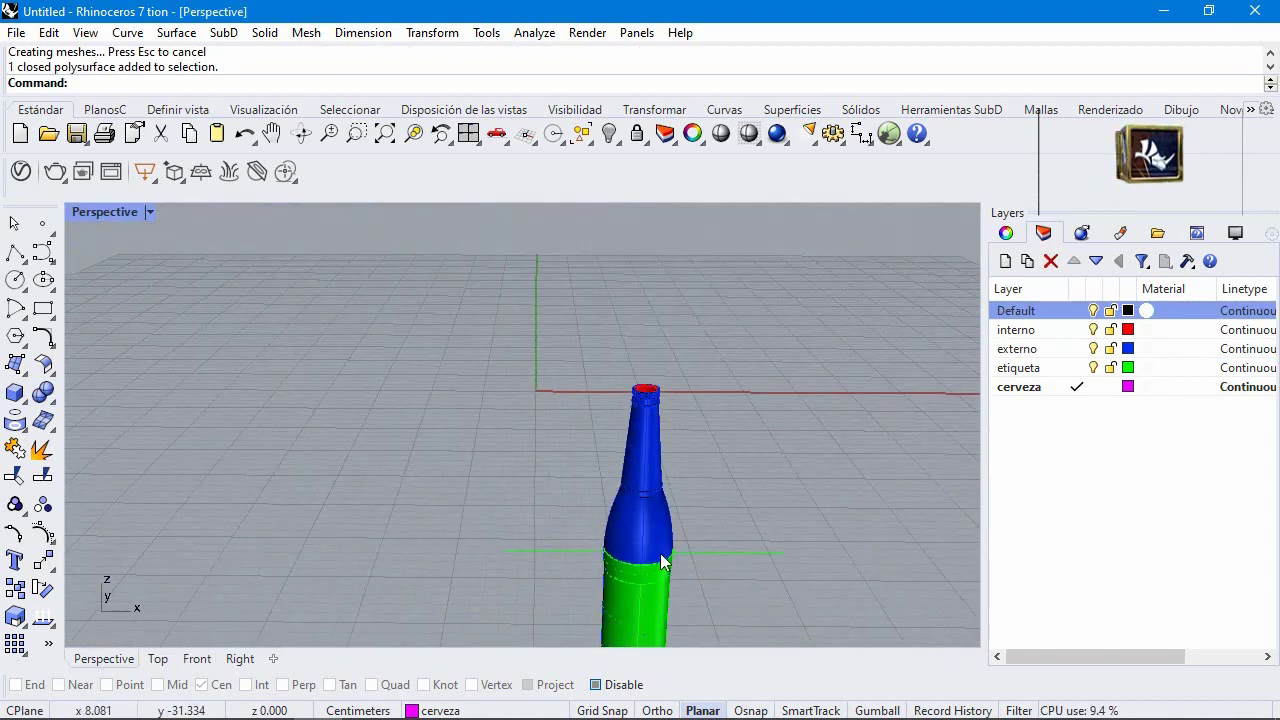
pyautogui.moveTo(700, 363); pyautogui.dragTo(640, 457, button='right')
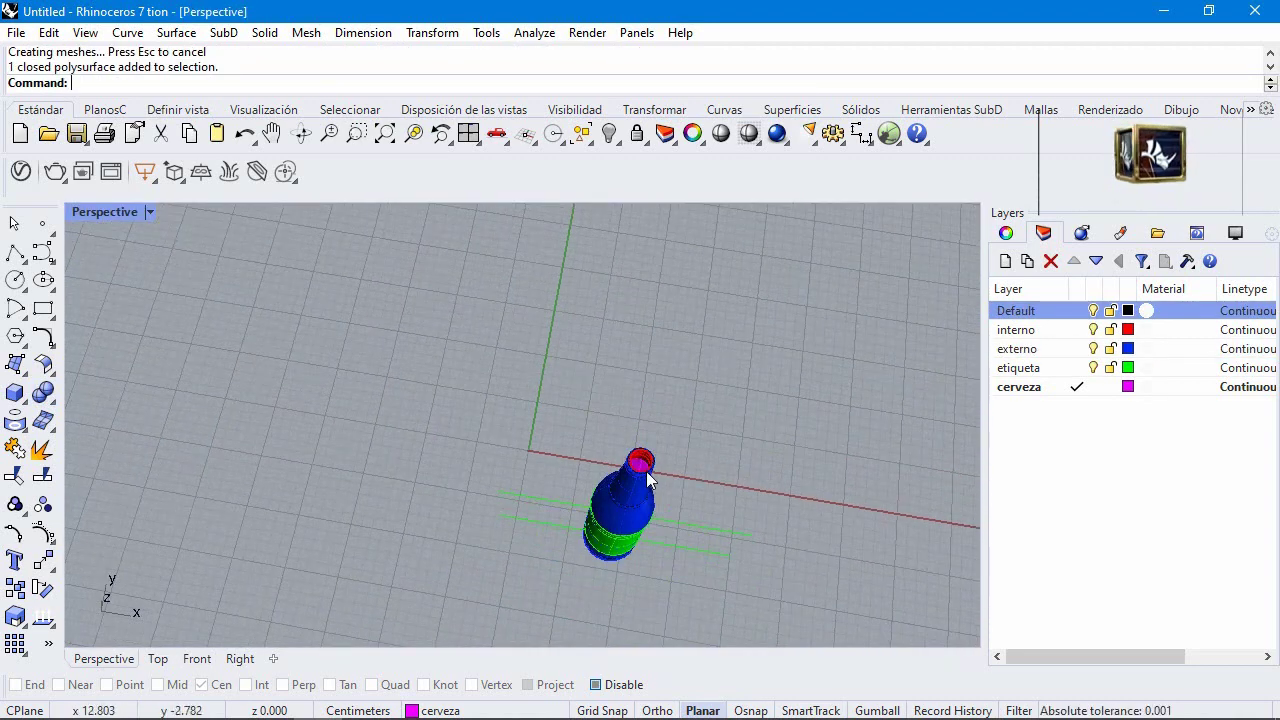
pyautogui.scroll(5, 640, 457)
pyautogui.click(312, 383)
pyautogui.click(200, 371)
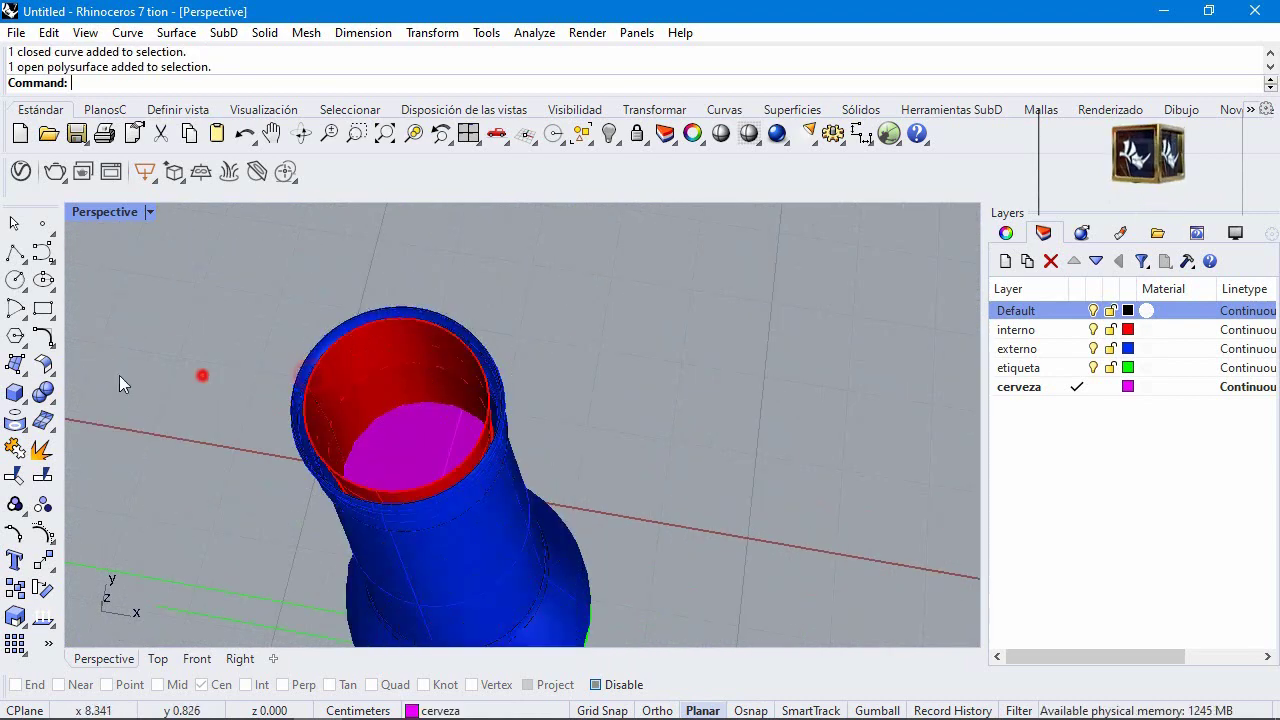
pyautogui.click(16, 422)
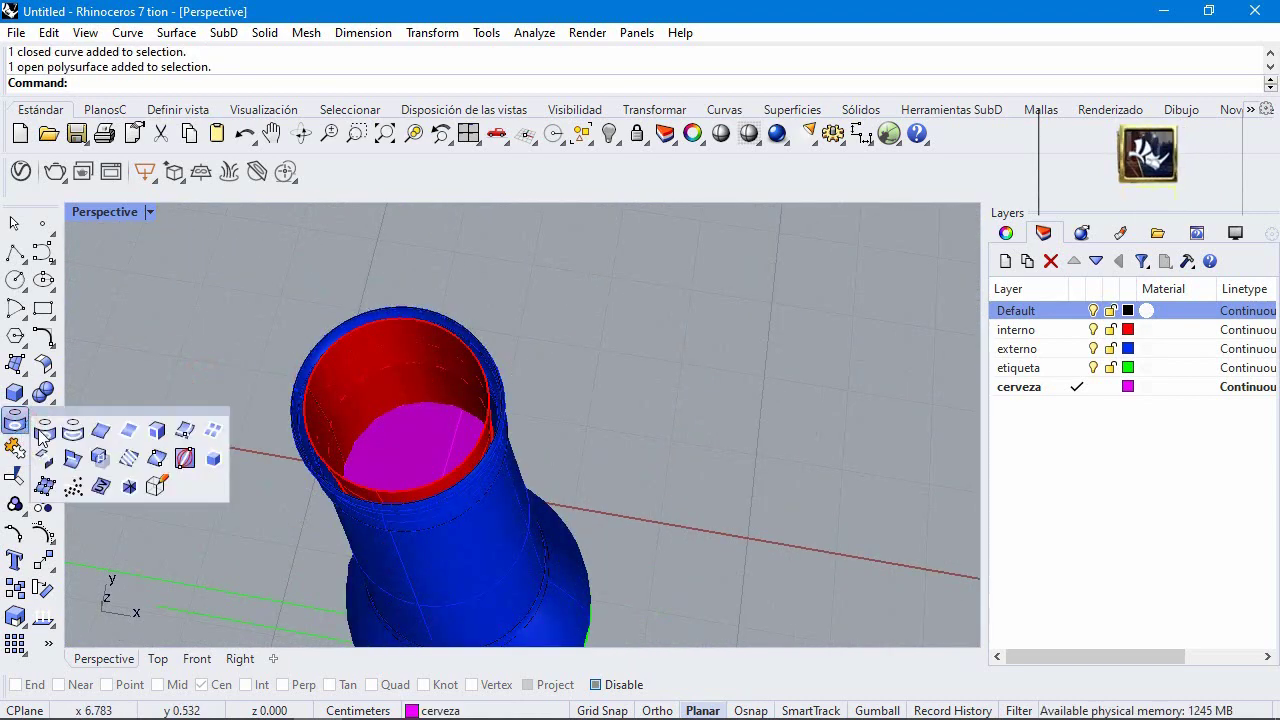
pyautogui.click(101, 431)
pyautogui.click(308, 400)
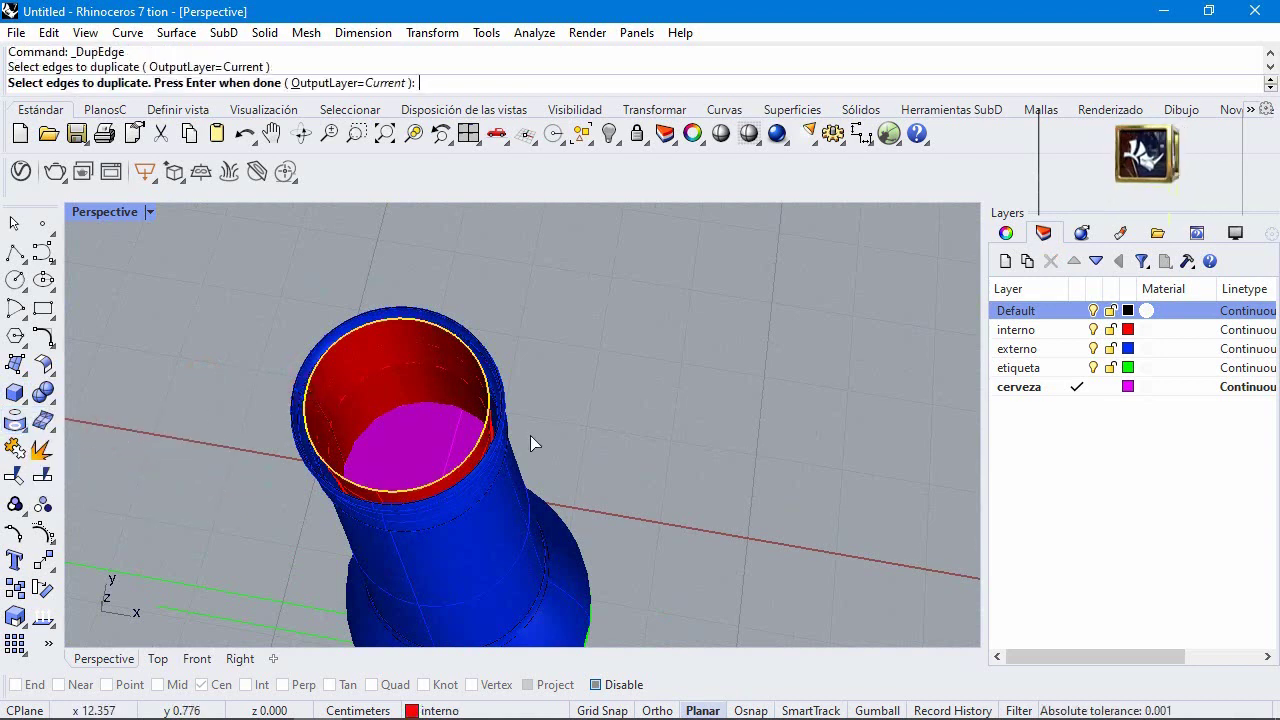
pyautogui.press('Return')
pyautogui.click(156, 379)
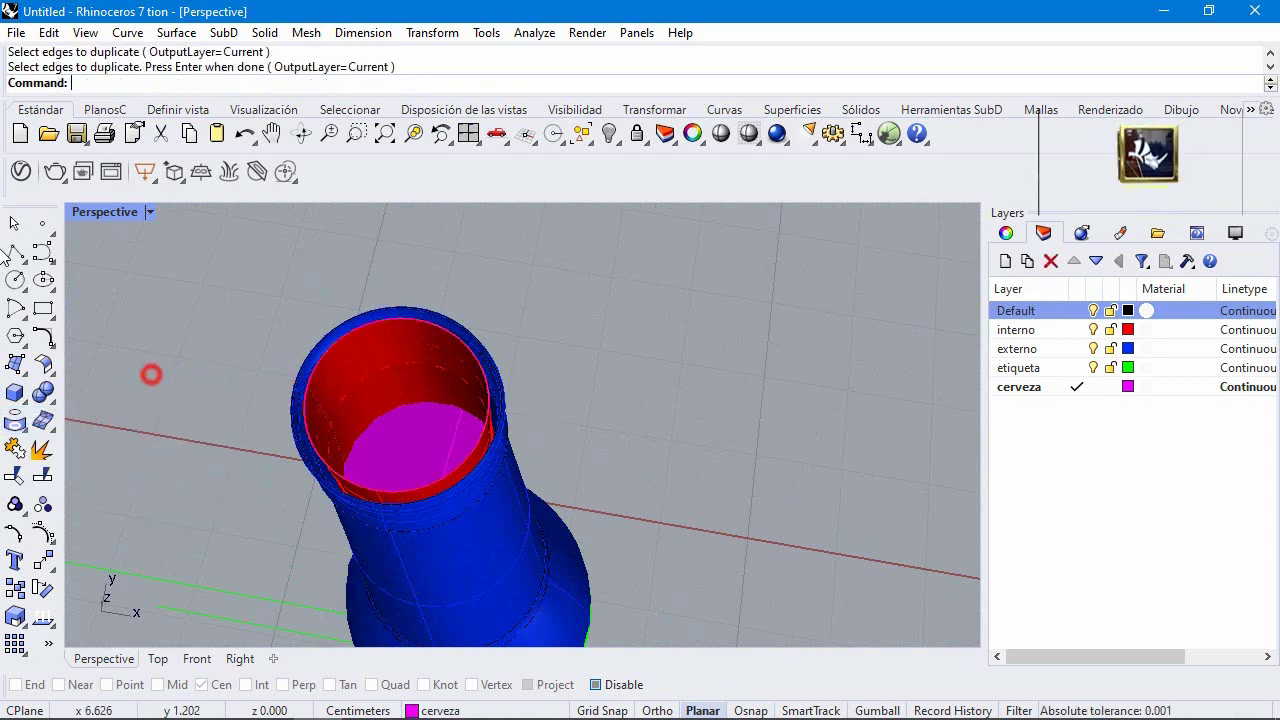
# Step: Draw a shallow upward-bulging arc bridging the outer and inner rim quadrants at the bottle's mouth, using only the Quad snap
pyautogui.click(15, 252)
pyautogui.press('Escape')
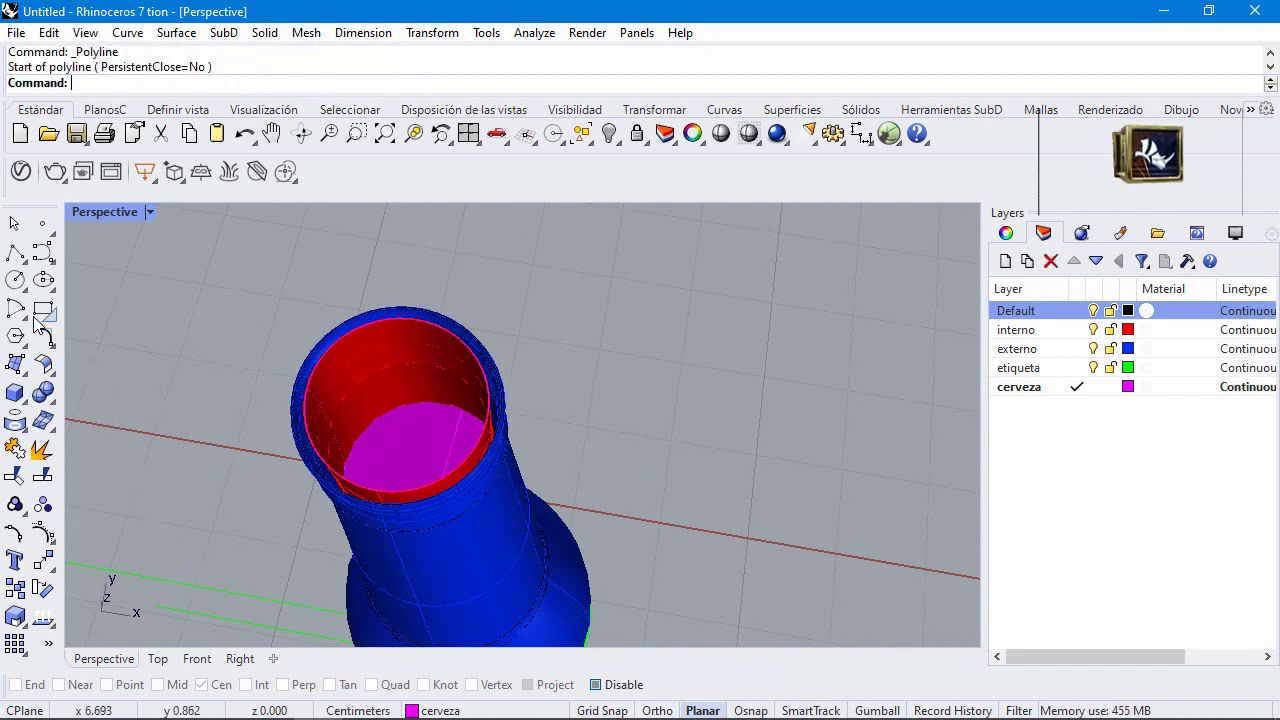
pyautogui.click(15, 308)
pyautogui.click(72, 319)
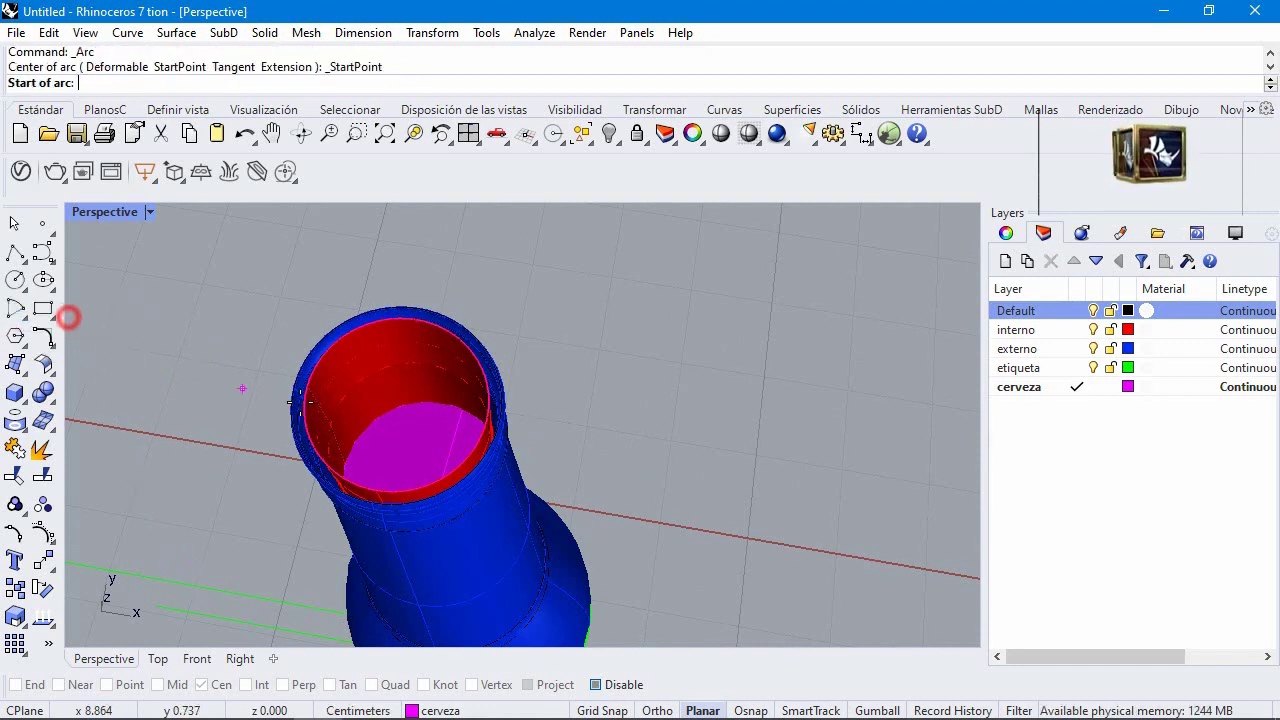
pyautogui.click(606, 685)
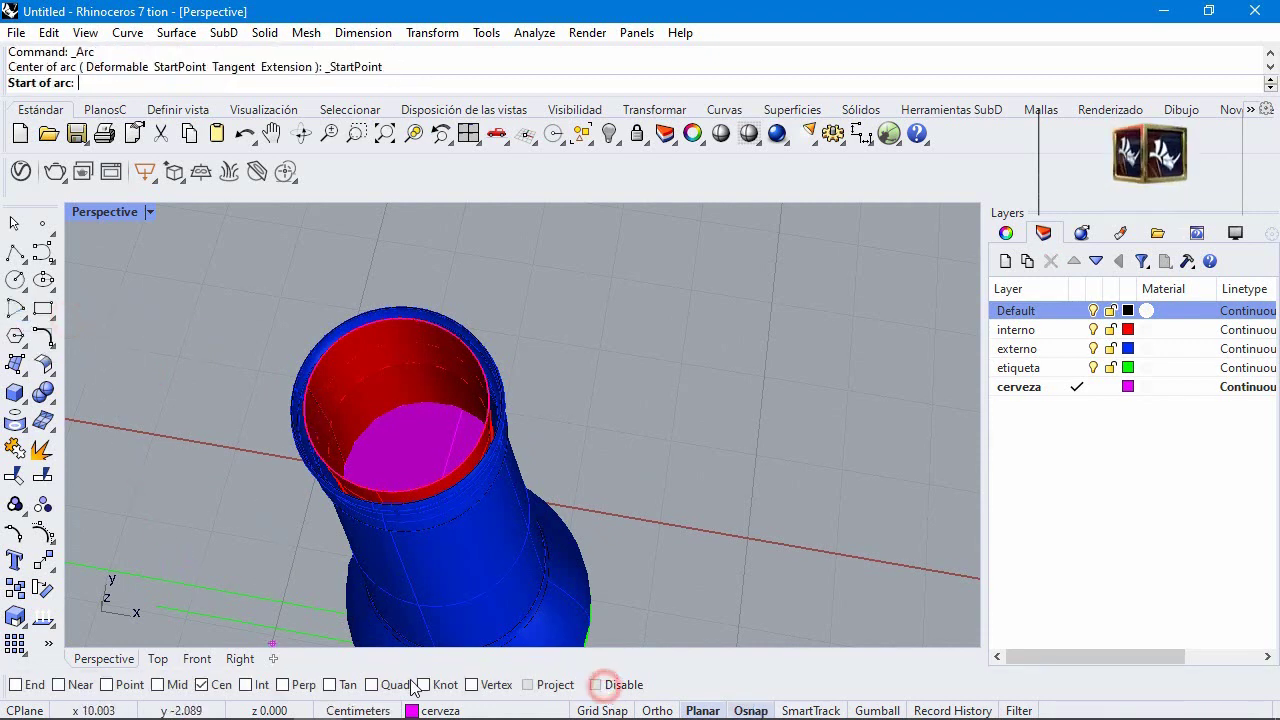
pyautogui.click(372, 685)
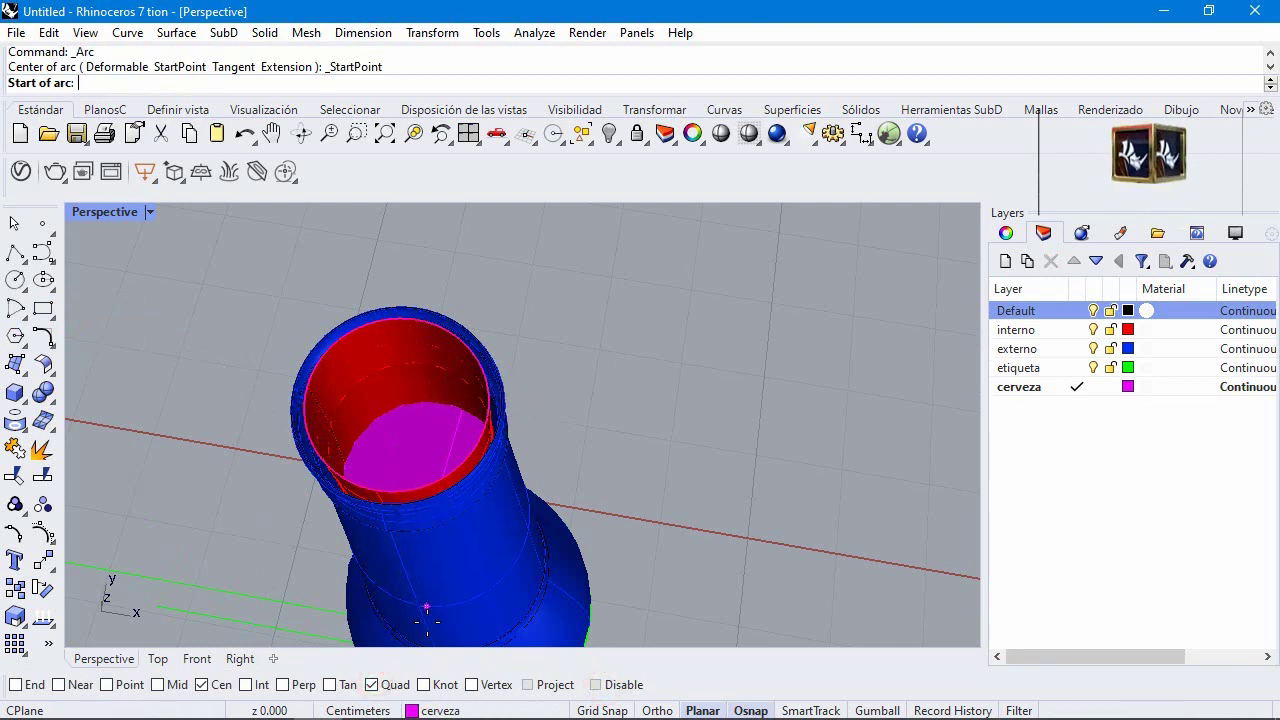
pyautogui.click(203, 685)
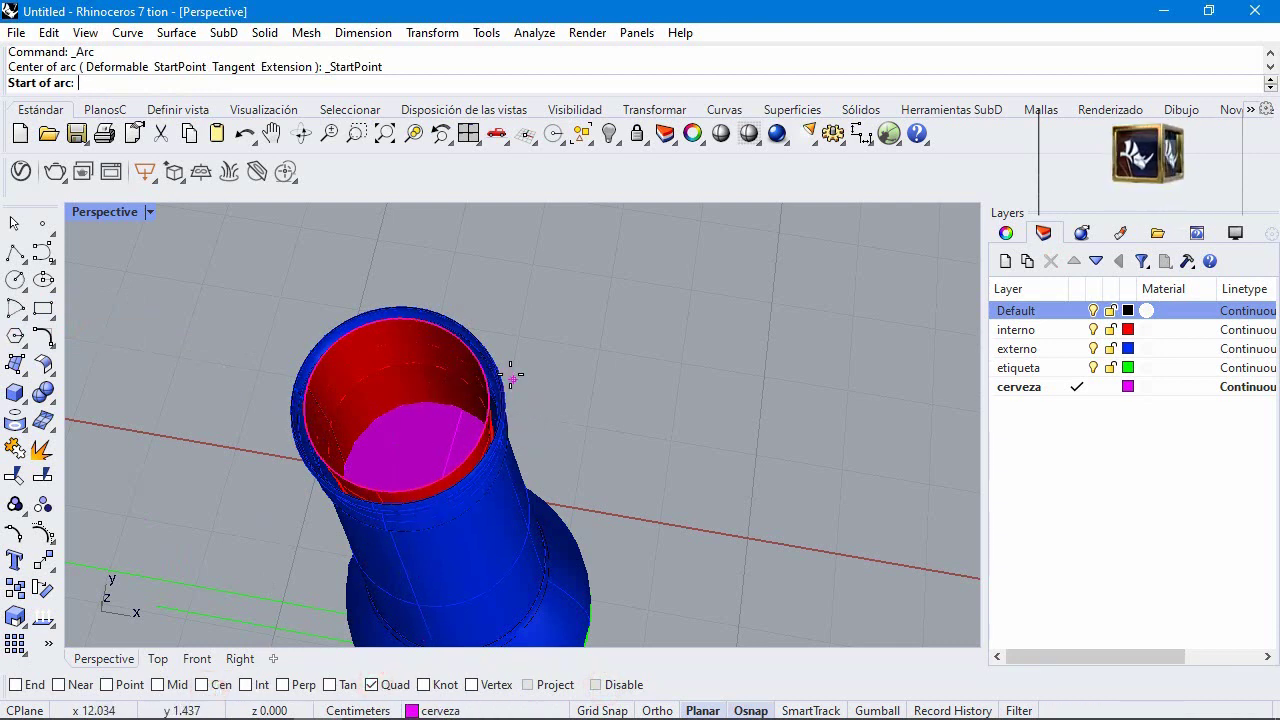
pyautogui.click(506, 414)
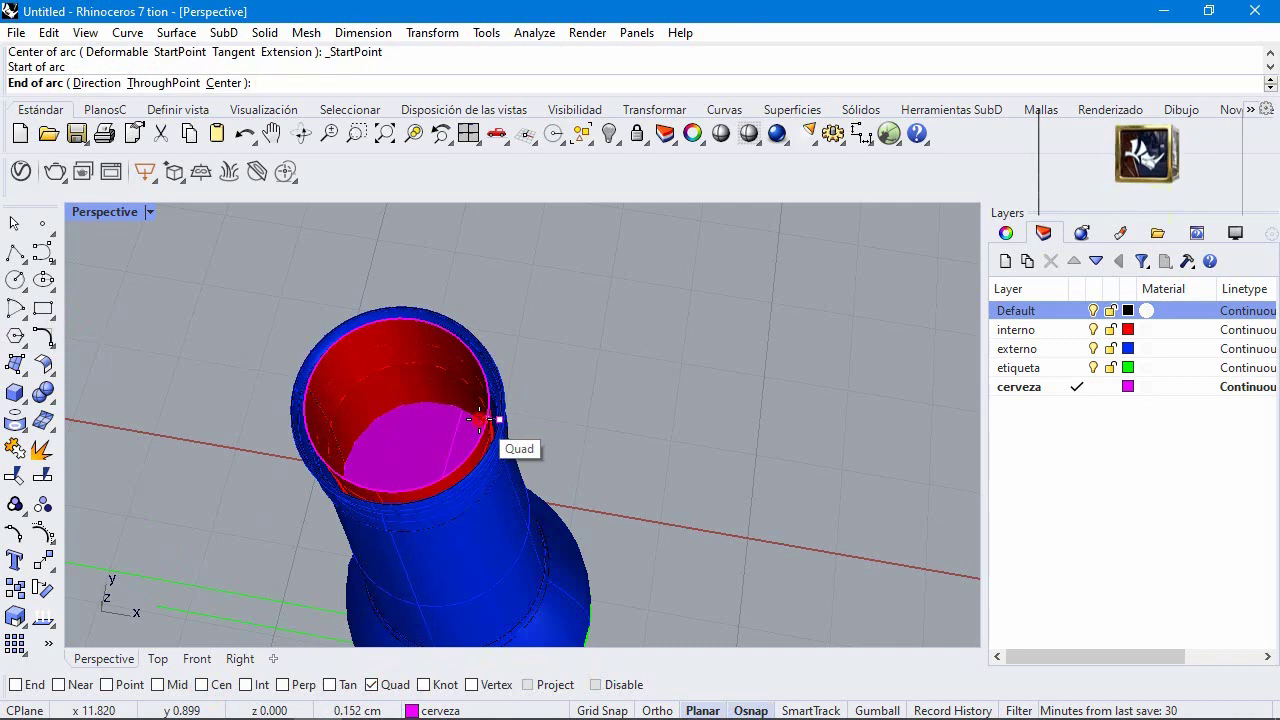
pyautogui.click(478, 420)
pyautogui.doubleClick(100, 212)
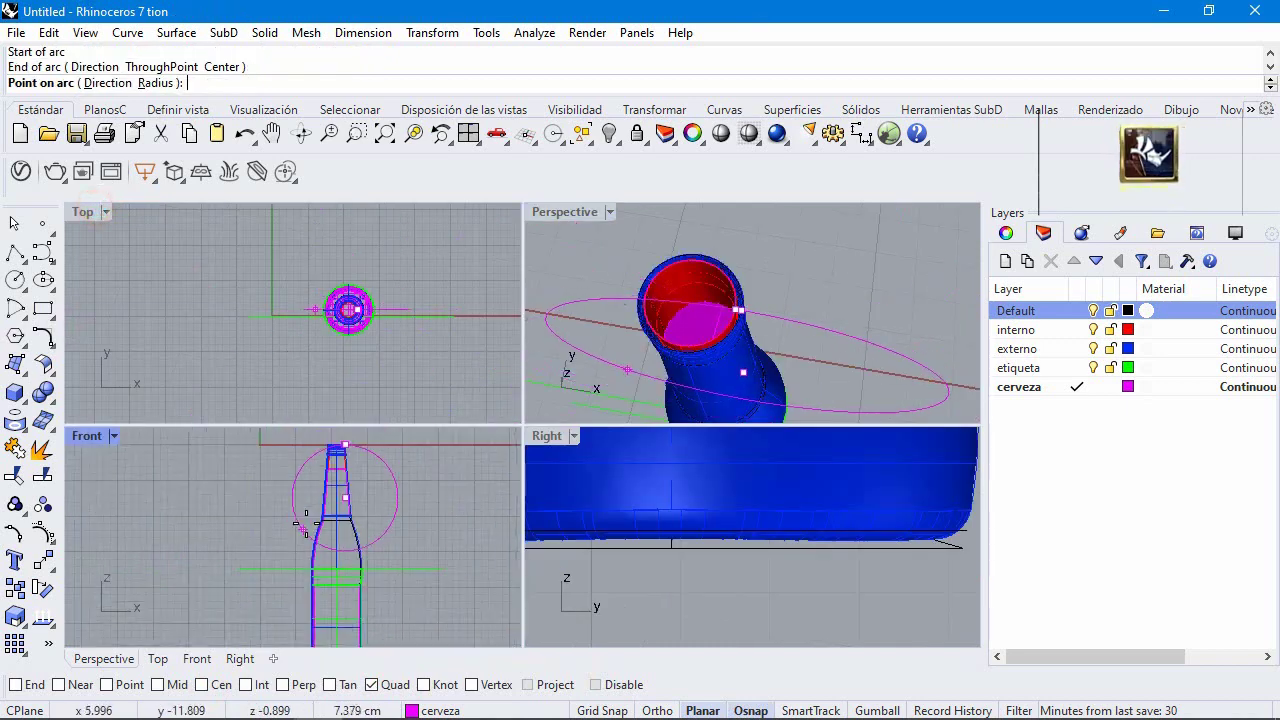
pyautogui.scroll(10, 306, 521)
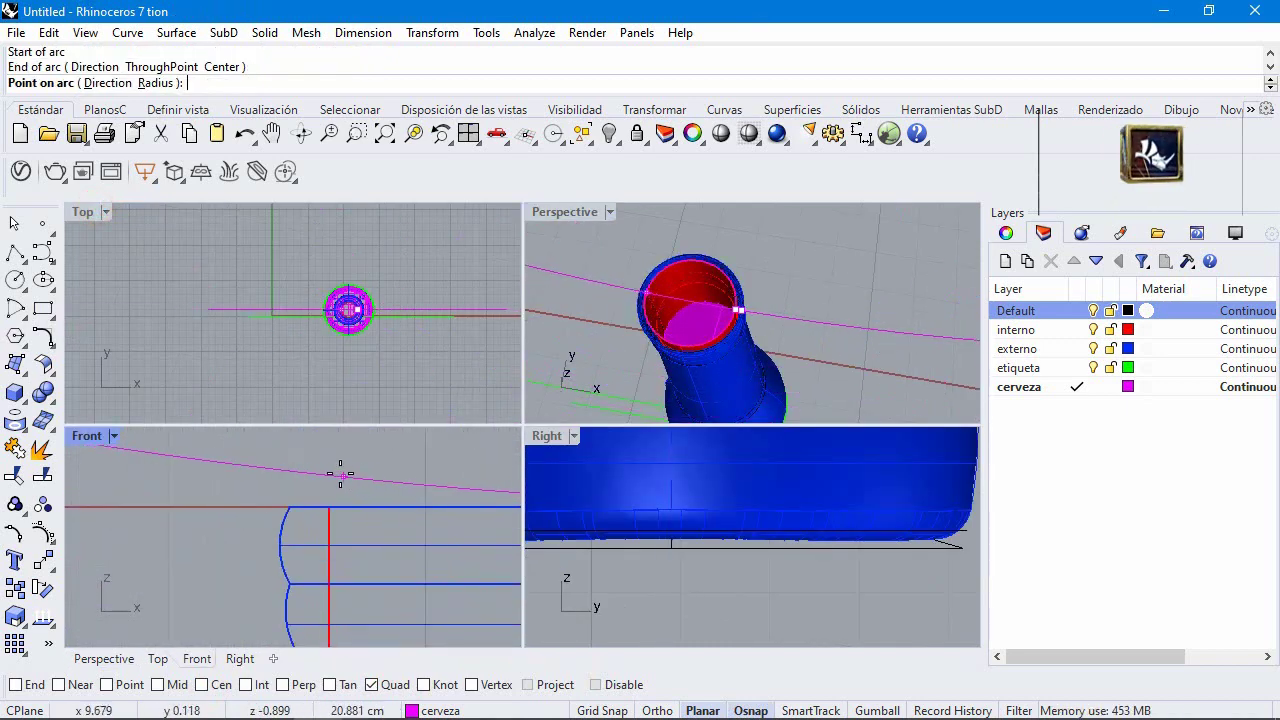
pyautogui.scroll(6, 340, 474)
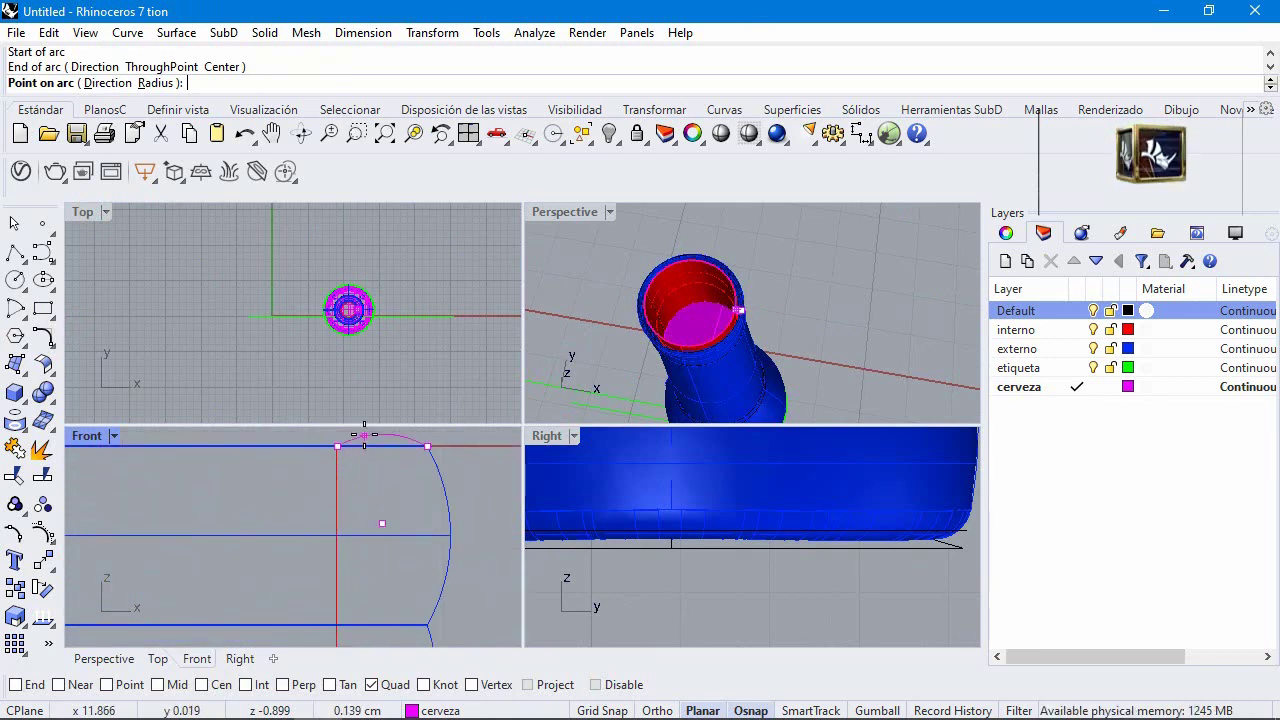
pyautogui.click(363, 440)
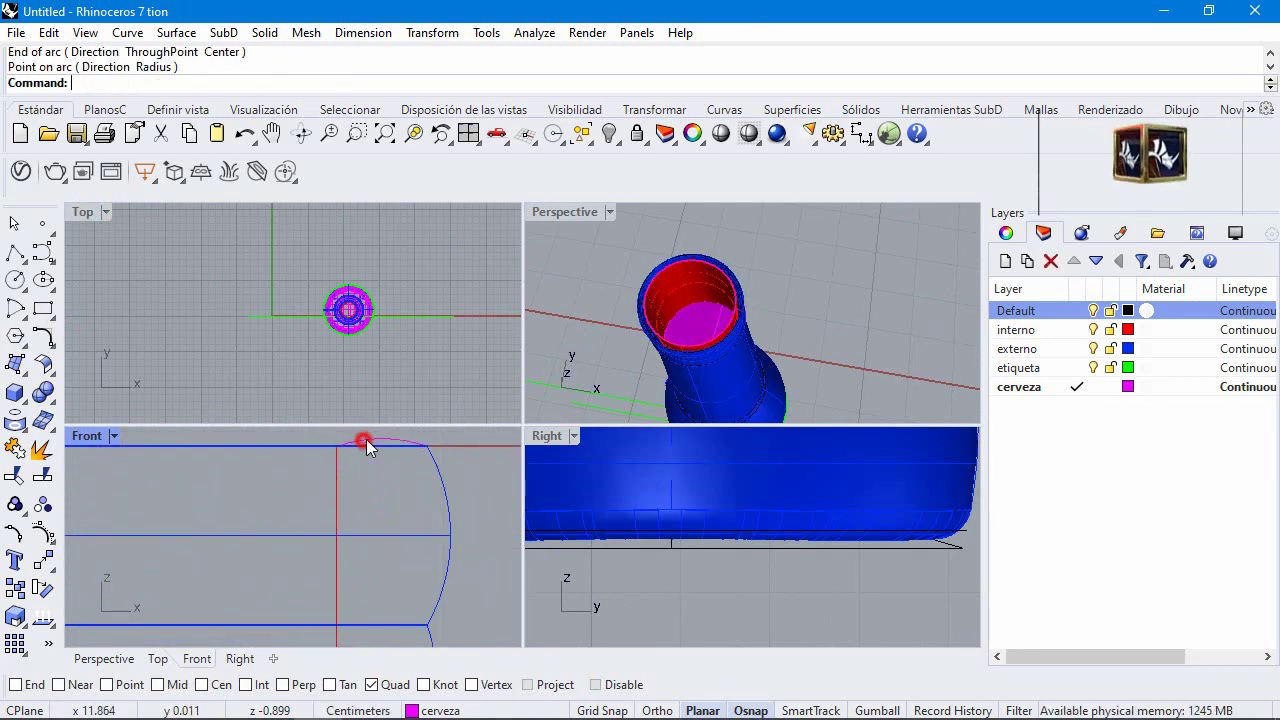
# Step: Sweep the arc along the inner rim and outer rim curves as two rails to close the bottle's lip
pyautogui.doubleClick(589, 212)
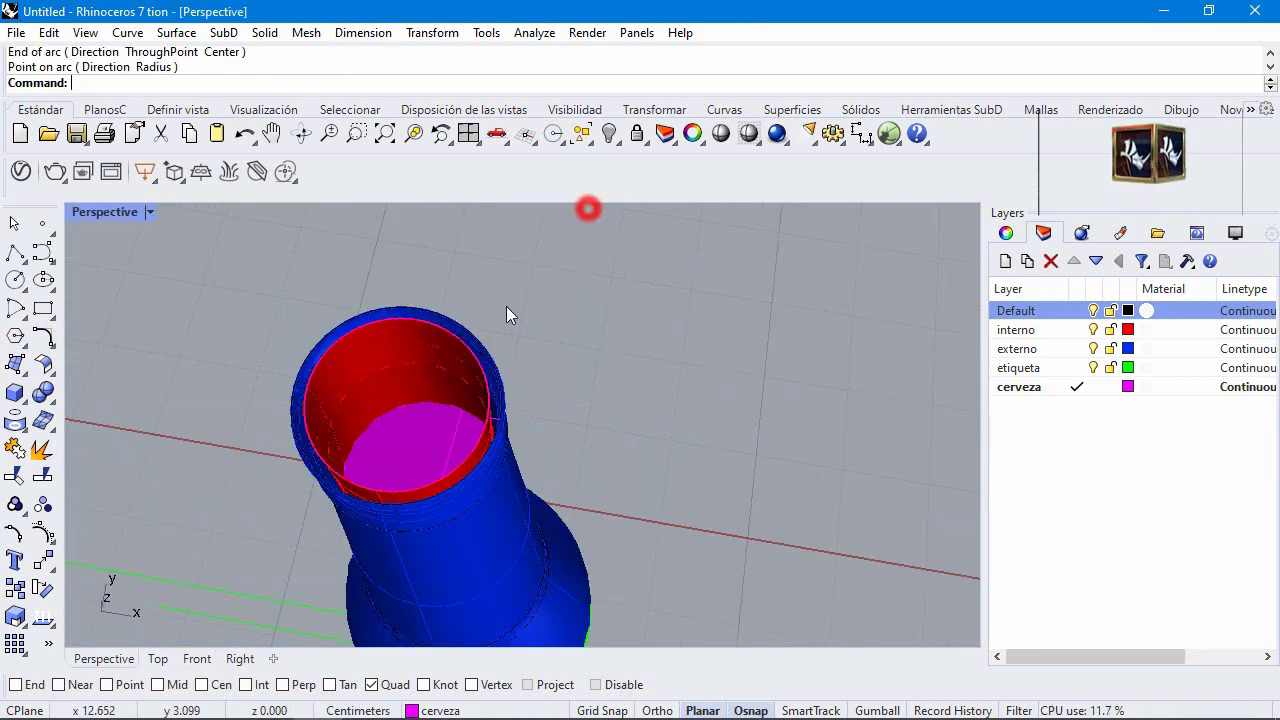
pyautogui.scroll(4, 508, 380)
pyautogui.click(15, 363)
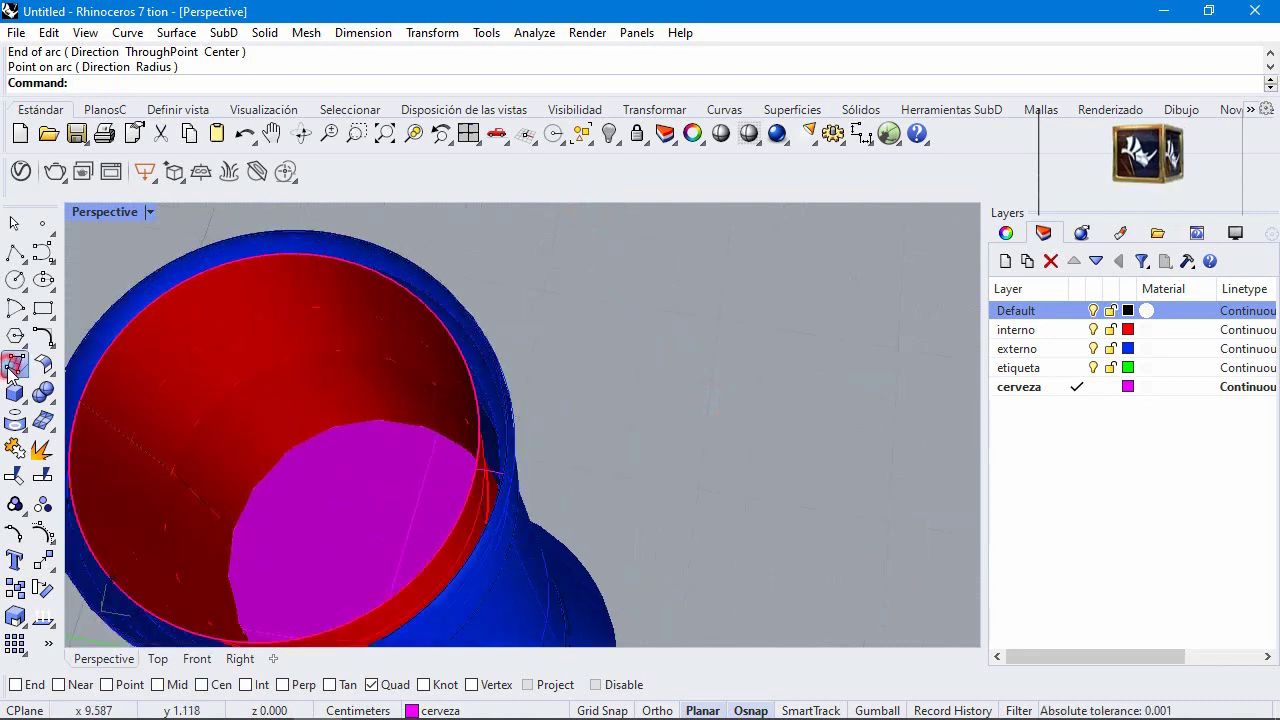
pyautogui.click(98, 458)
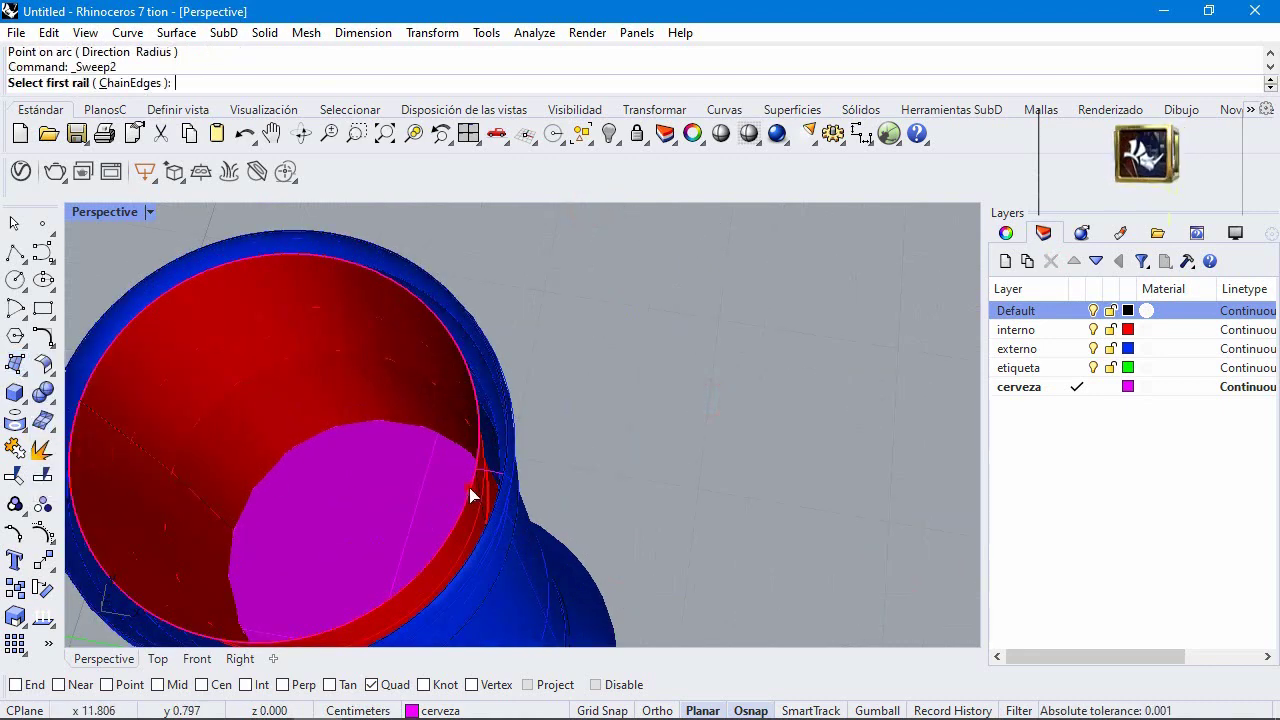
pyautogui.click(473, 495)
pyautogui.click(508, 533)
pyautogui.click(497, 514)
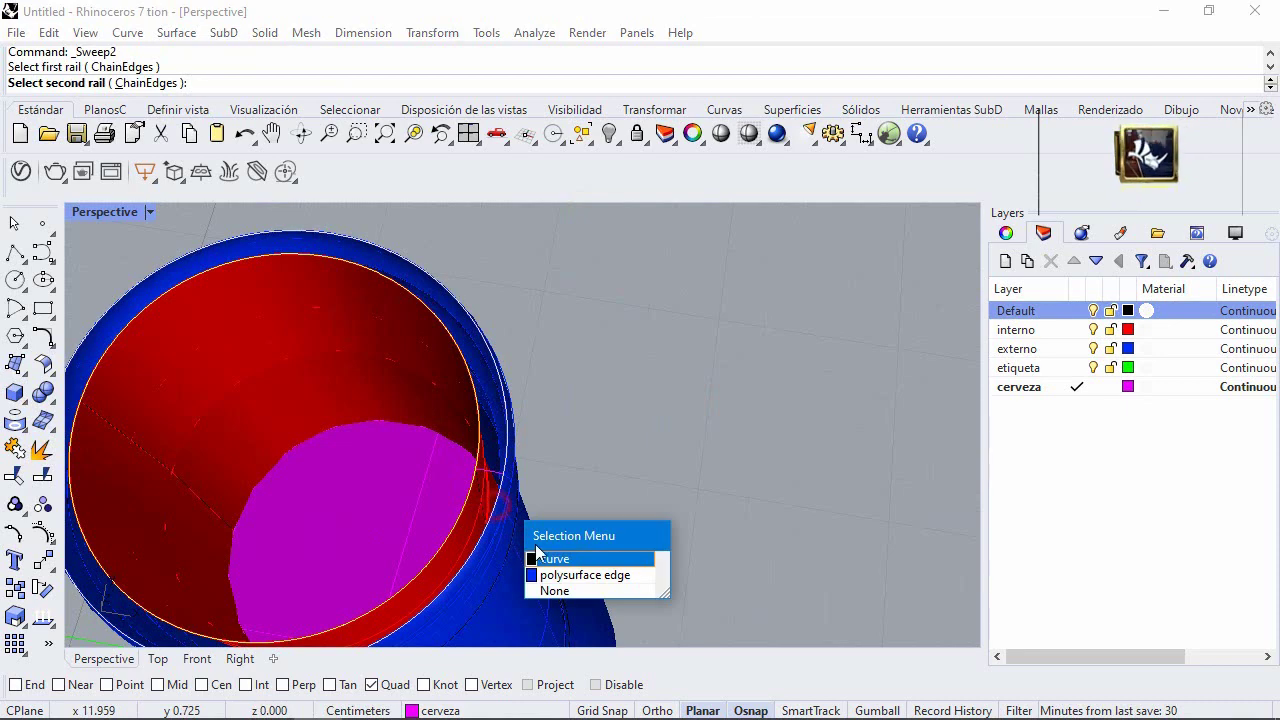
pyautogui.click(533, 557)
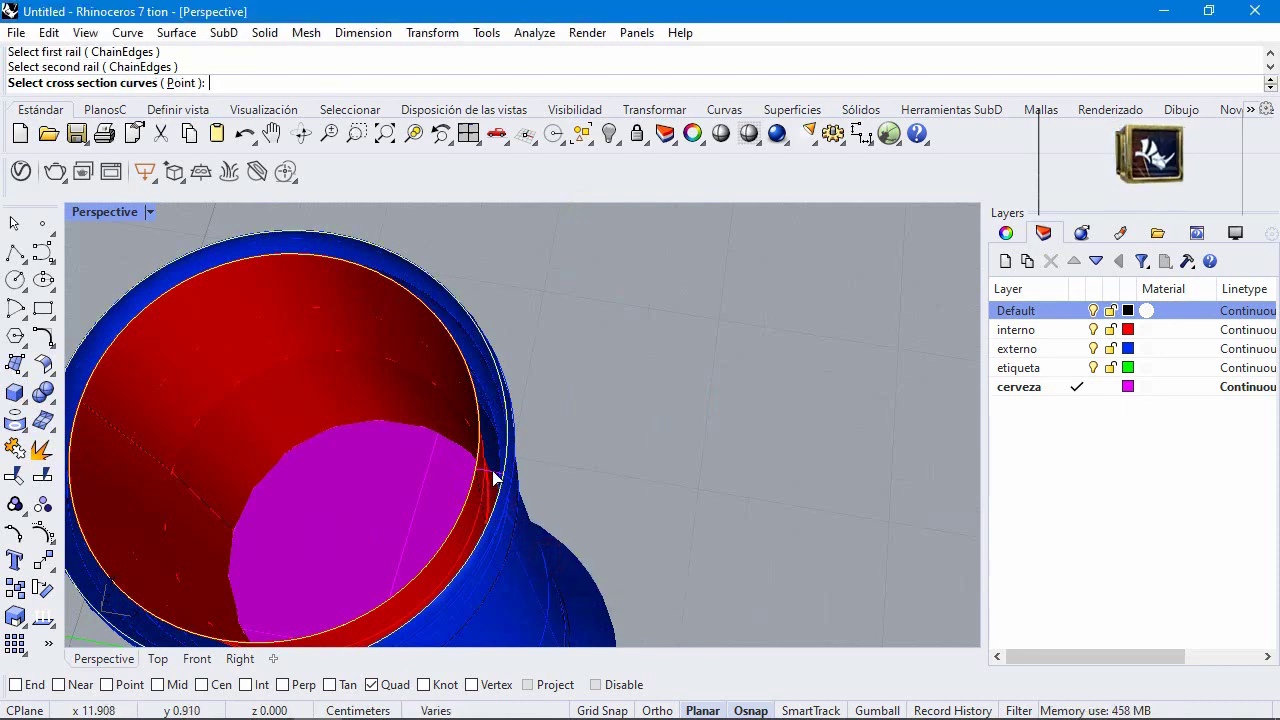
pyautogui.click(494, 479)
pyautogui.rightClick(687, 445)
pyautogui.press('Return')
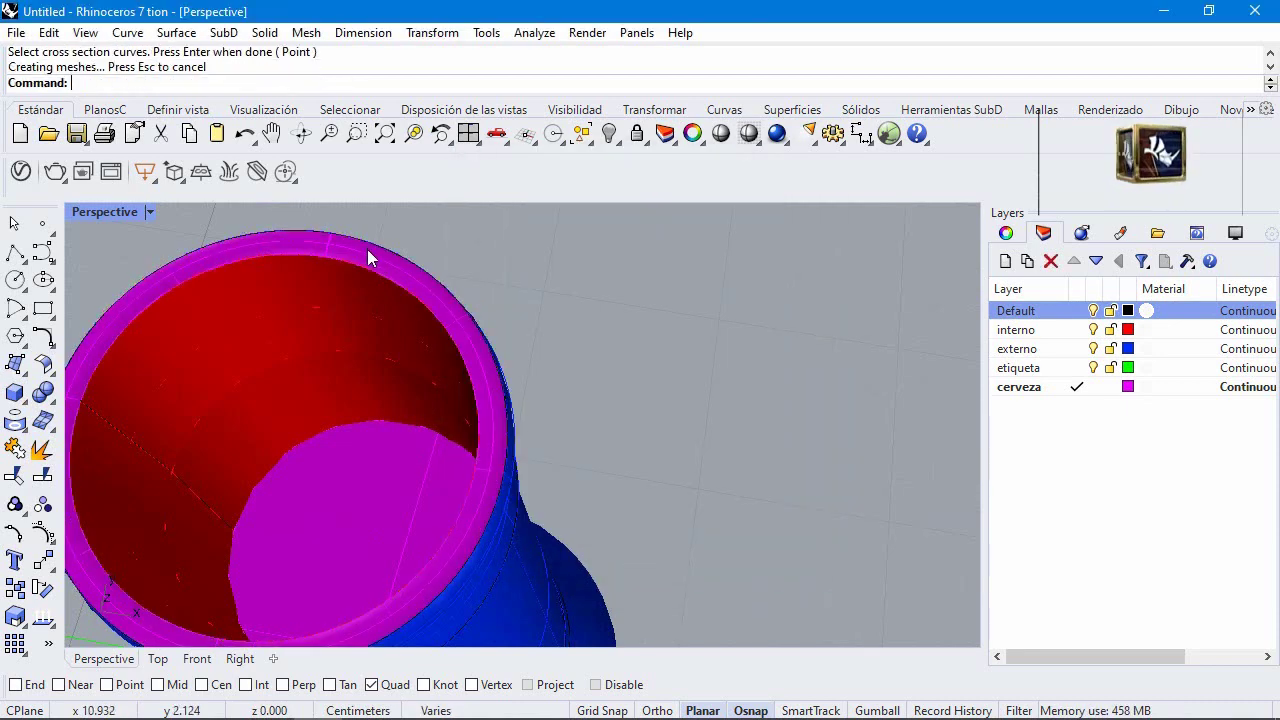
# Step: Join the new lip surface with the inner and outer bottle polysurfaces
pyautogui.scroll(-3, 367, 249)
pyautogui.click(349, 338)
pyautogui.keyDown('shift'); pyautogui.click(414, 343); pyautogui.keyUp('shift')
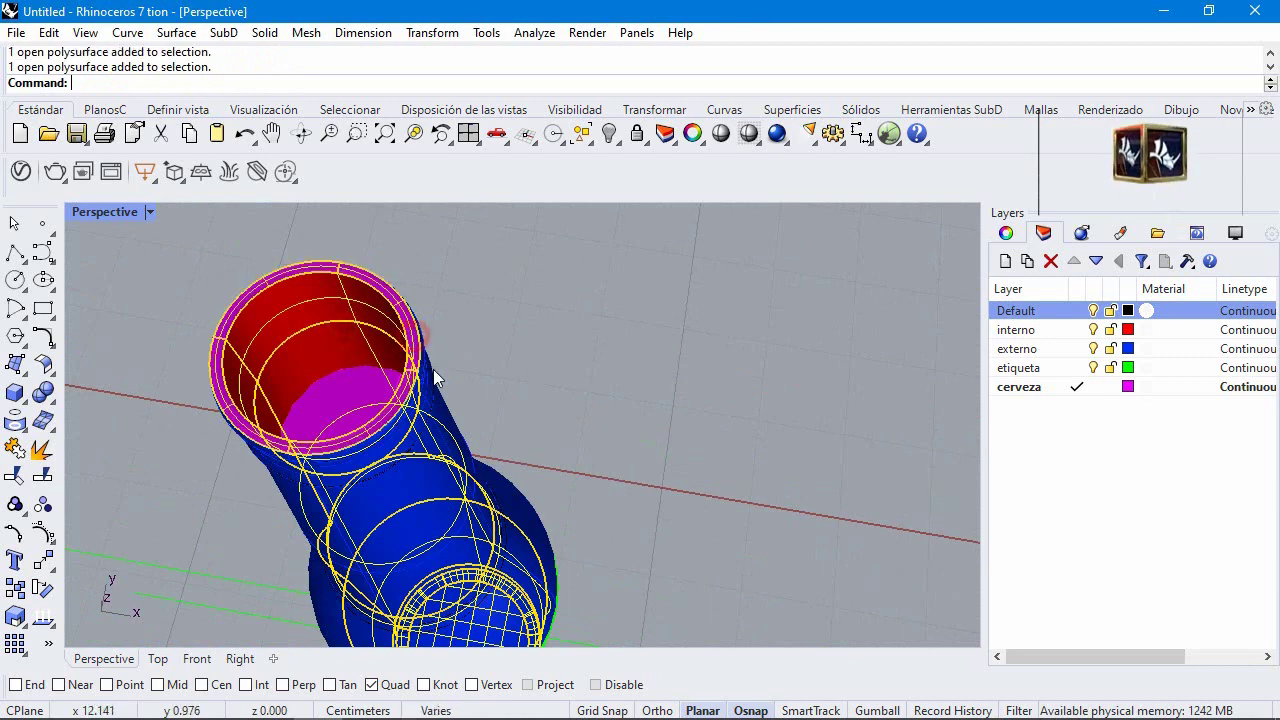
pyautogui.keyDown('shift'); pyautogui.click(434, 371); pyautogui.keyUp('shift')
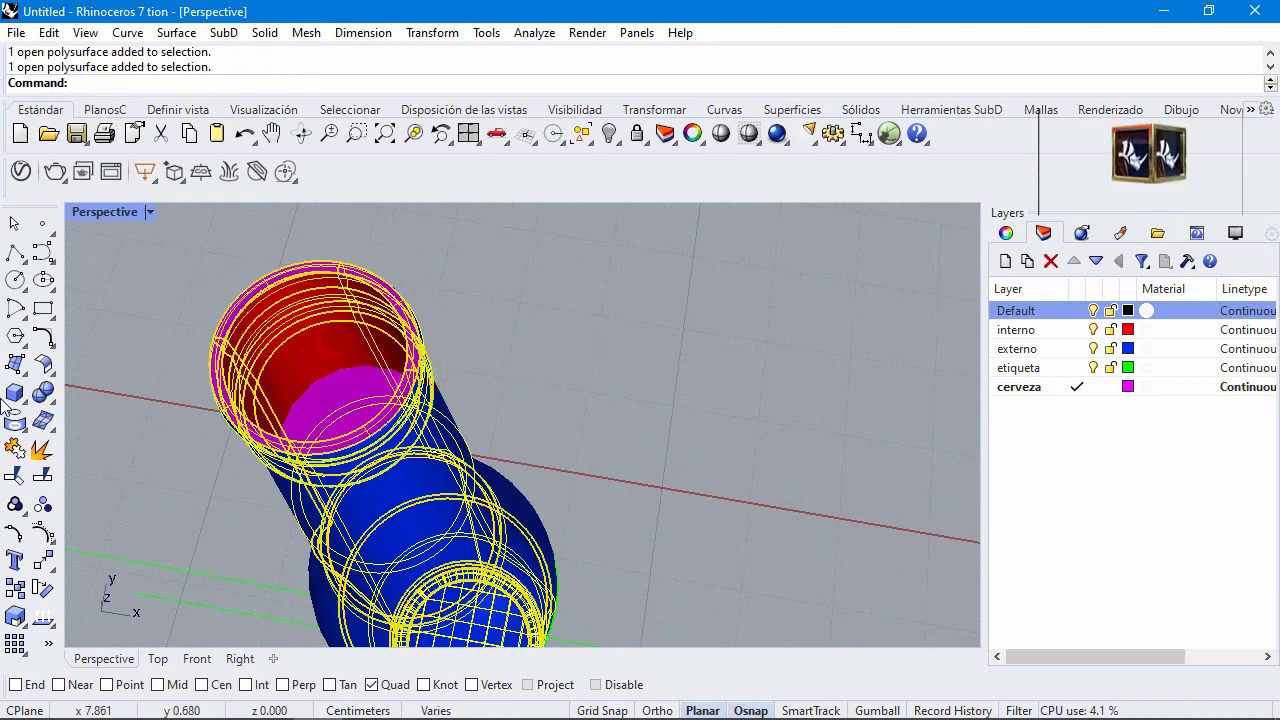
pyautogui.click(15, 447)
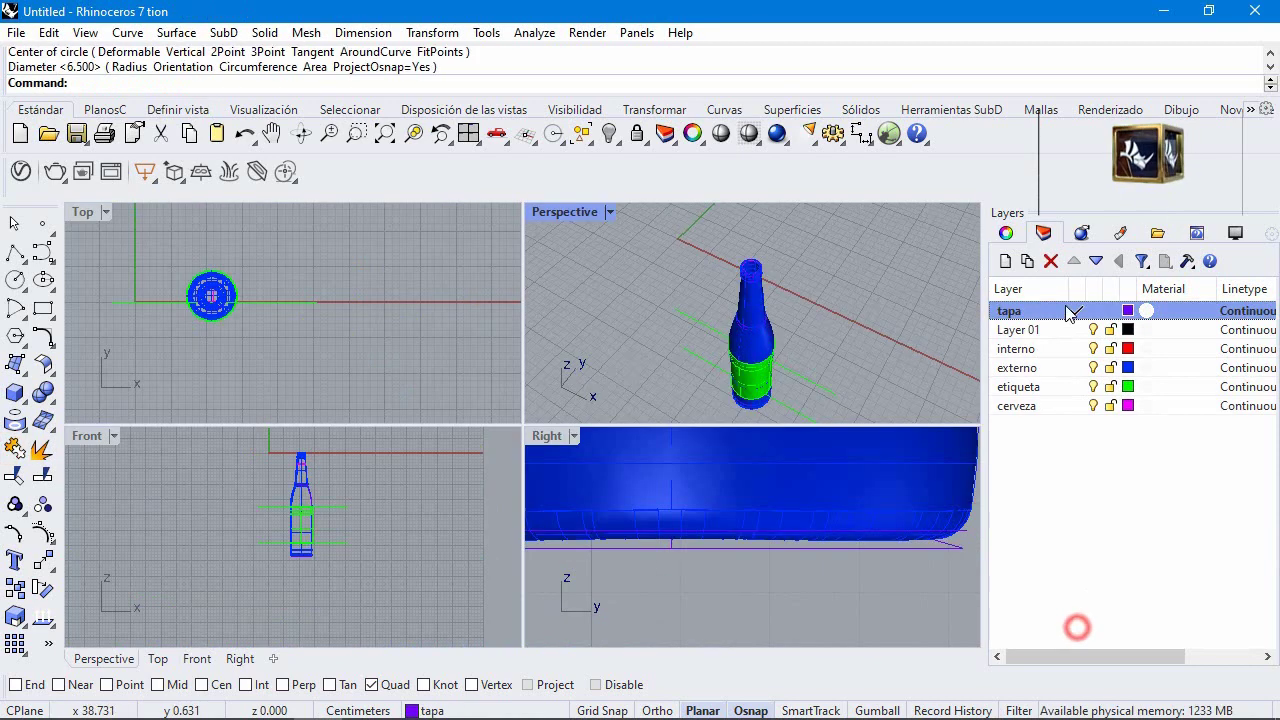
# Step: Draw a circle of 2.5 cm diameter beside the bottle in the Top view on the tapa layer
pyautogui.click(15, 280)
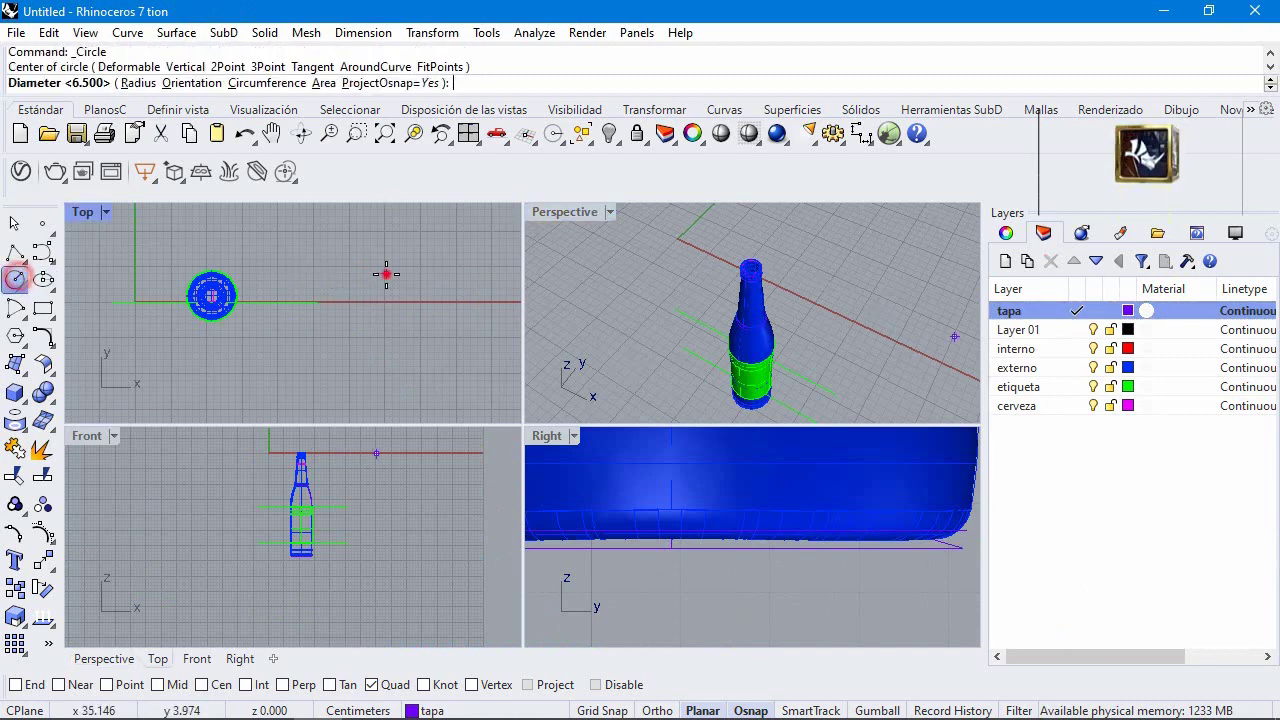
pyautogui.click(386, 273)
pyautogui.write('2.5')
pyautogui.press('Return')
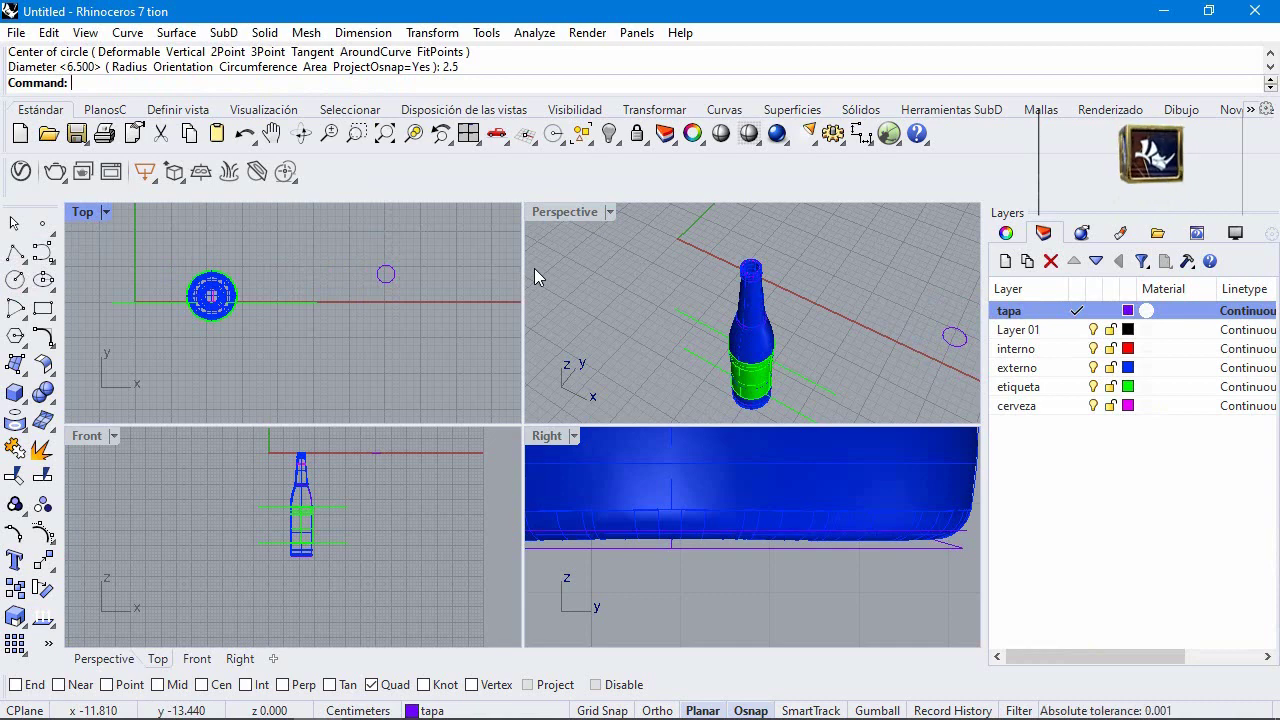
# Step: Draw a horizontal line centred on the circle's upper quadrant, extending 0.4 cm to both sides
pyautogui.scroll(5, 395, 247)
pyautogui.click(15, 252)
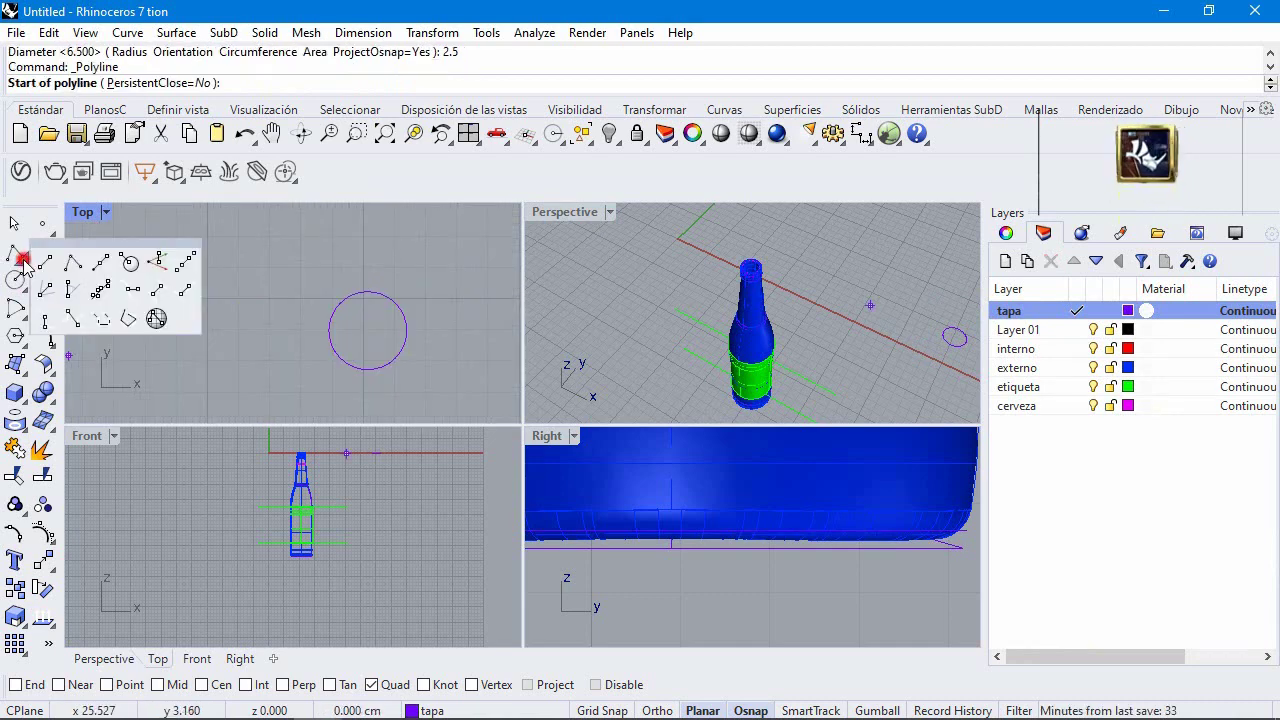
pyautogui.click(368, 297)
pyautogui.write('.4')
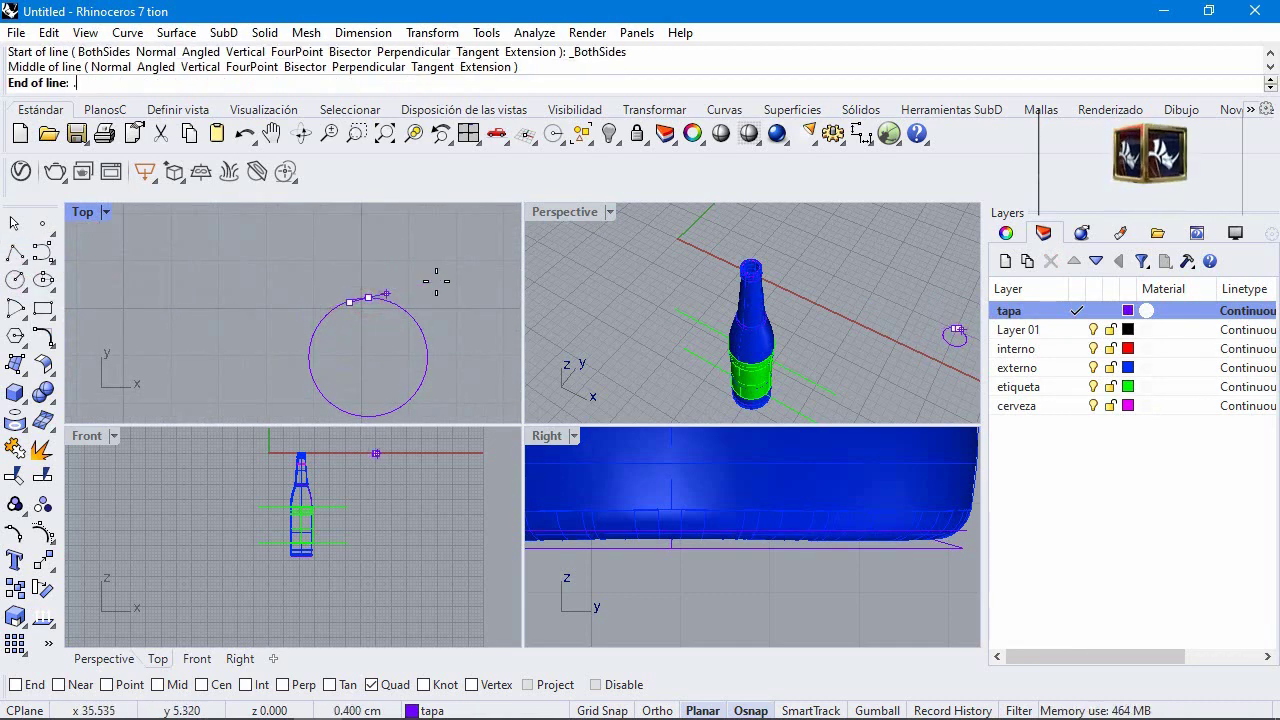
pyautogui.press('Return')
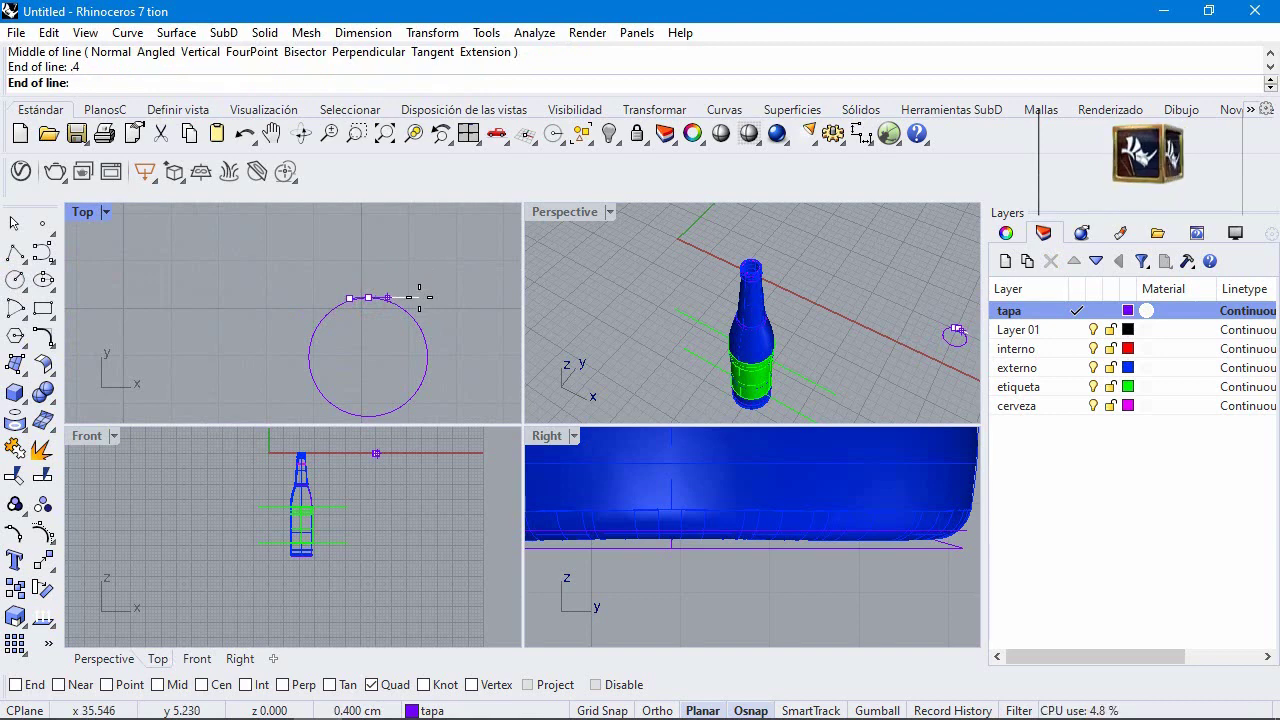
# Step: Move the short horizontal line 0.1 cm straight up, away from the circle, in the Top view
pyautogui.scroll(5, 277, 305)
pyautogui.click(279, 299)
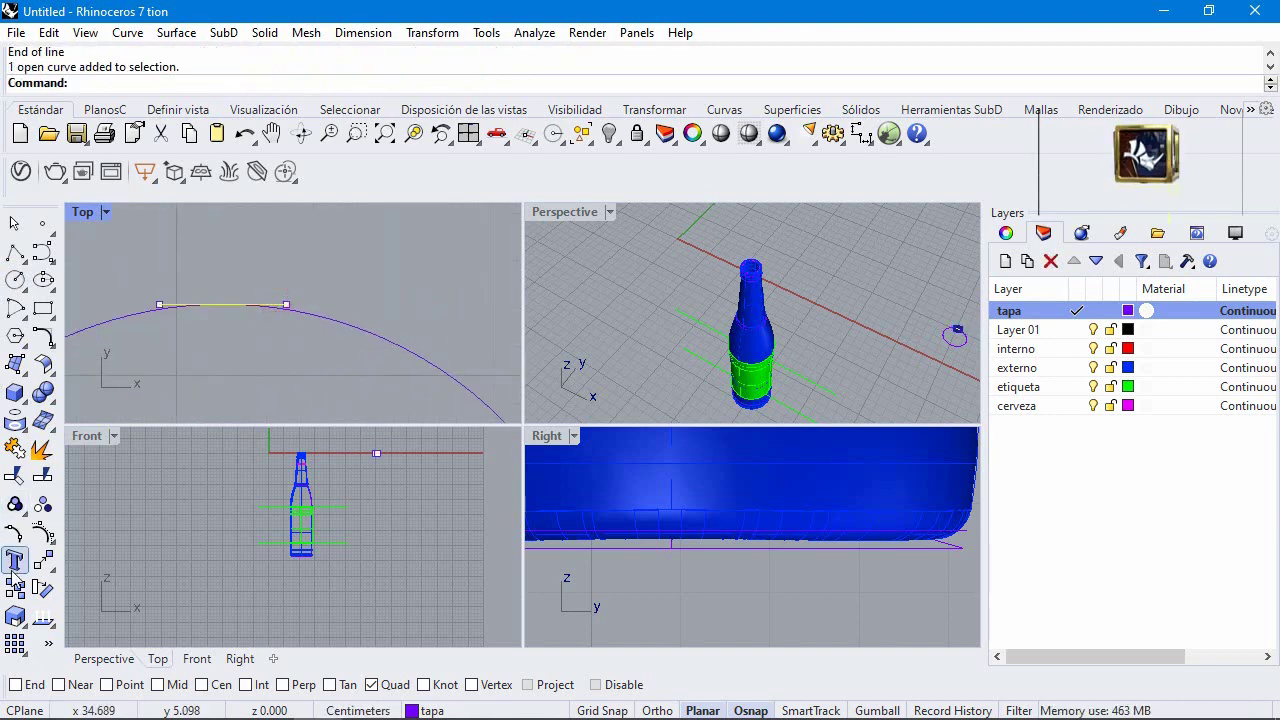
pyautogui.click(43, 560)
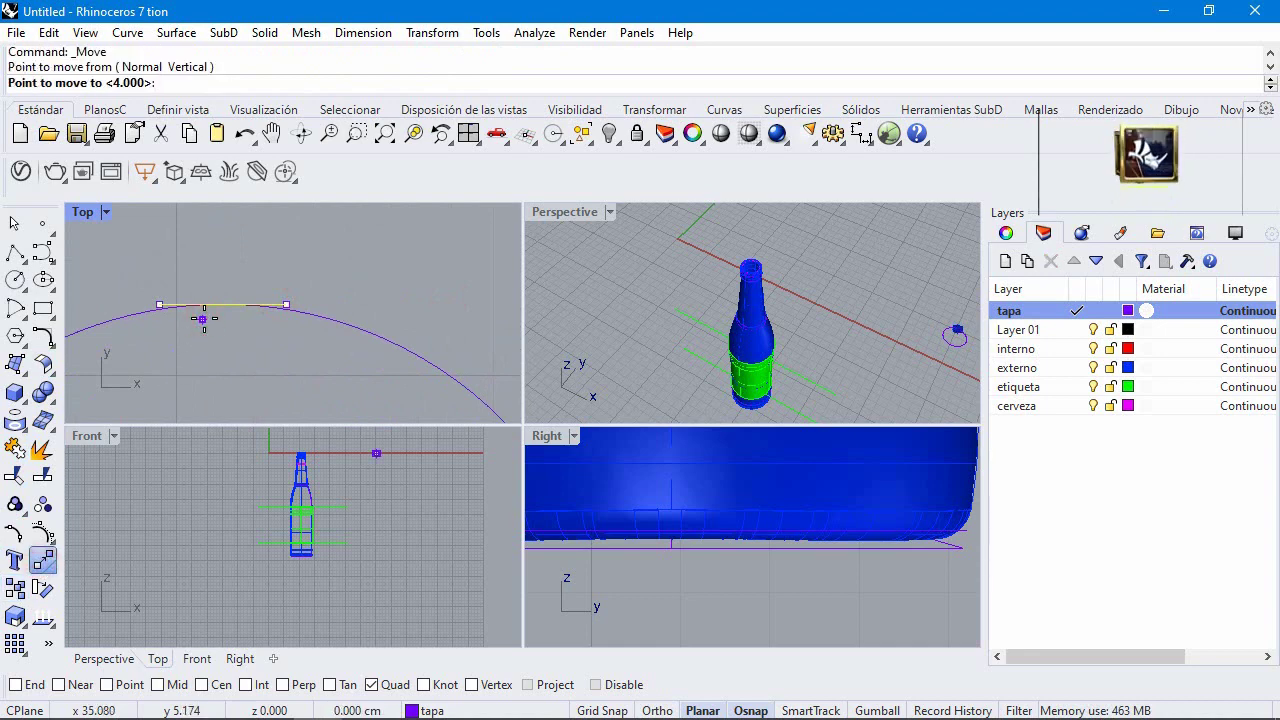
pyautogui.write('.1')
pyautogui.press('Return')
pyautogui.click(259, 263)
pyautogui.scroll(-3, 380, 303)
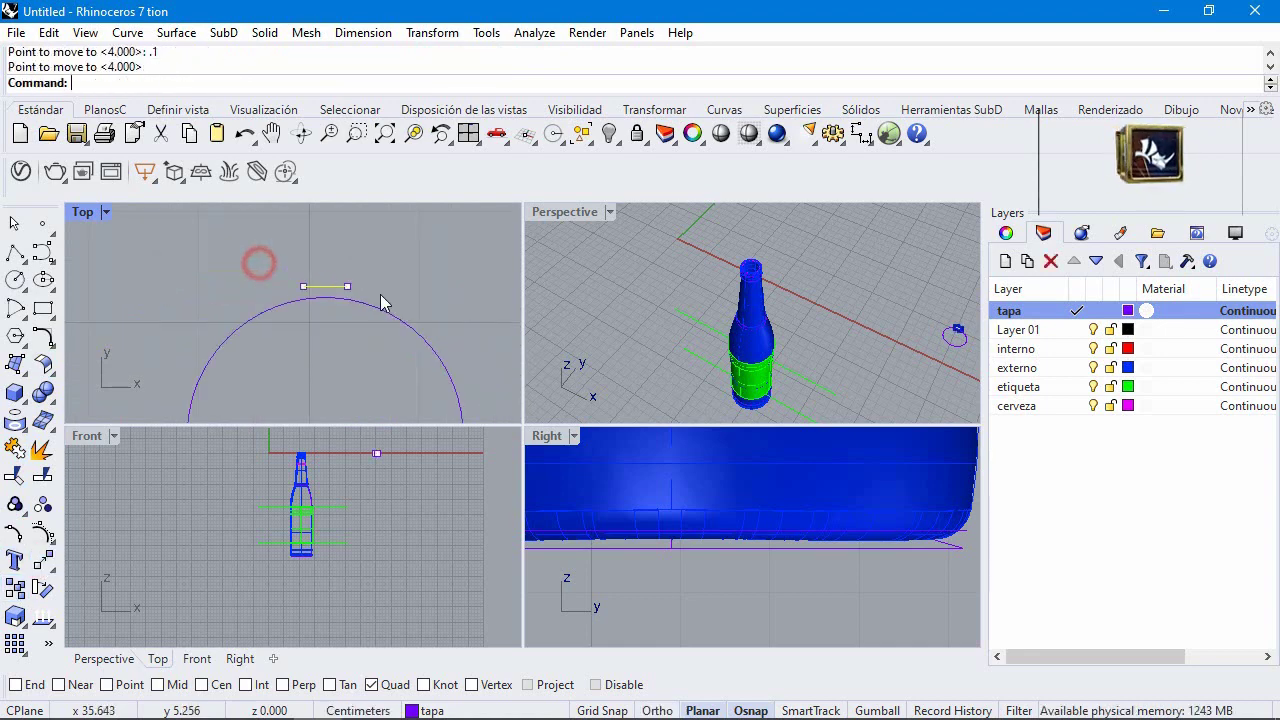
# Step: Polar array the short line around the circle's centre with 15 items over 360 degrees
pyautogui.click(327, 377)
pyautogui.doubleClick(80, 211)
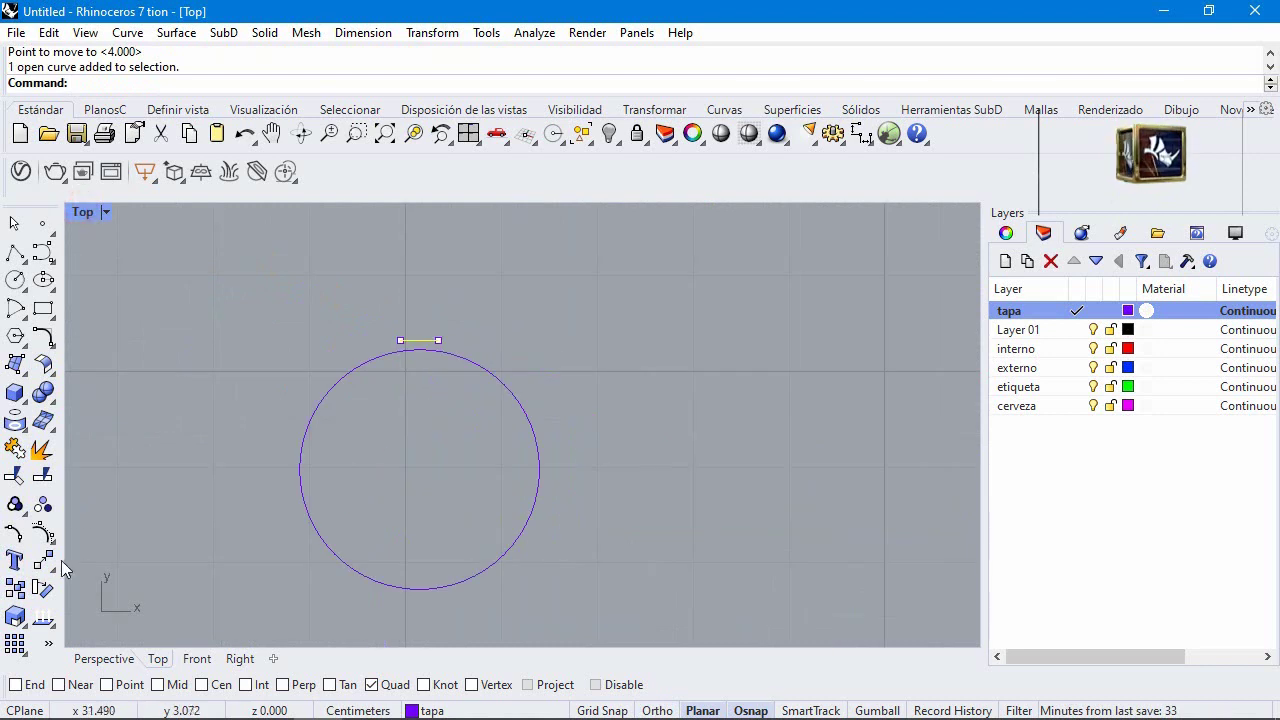
pyautogui.click(15, 644)
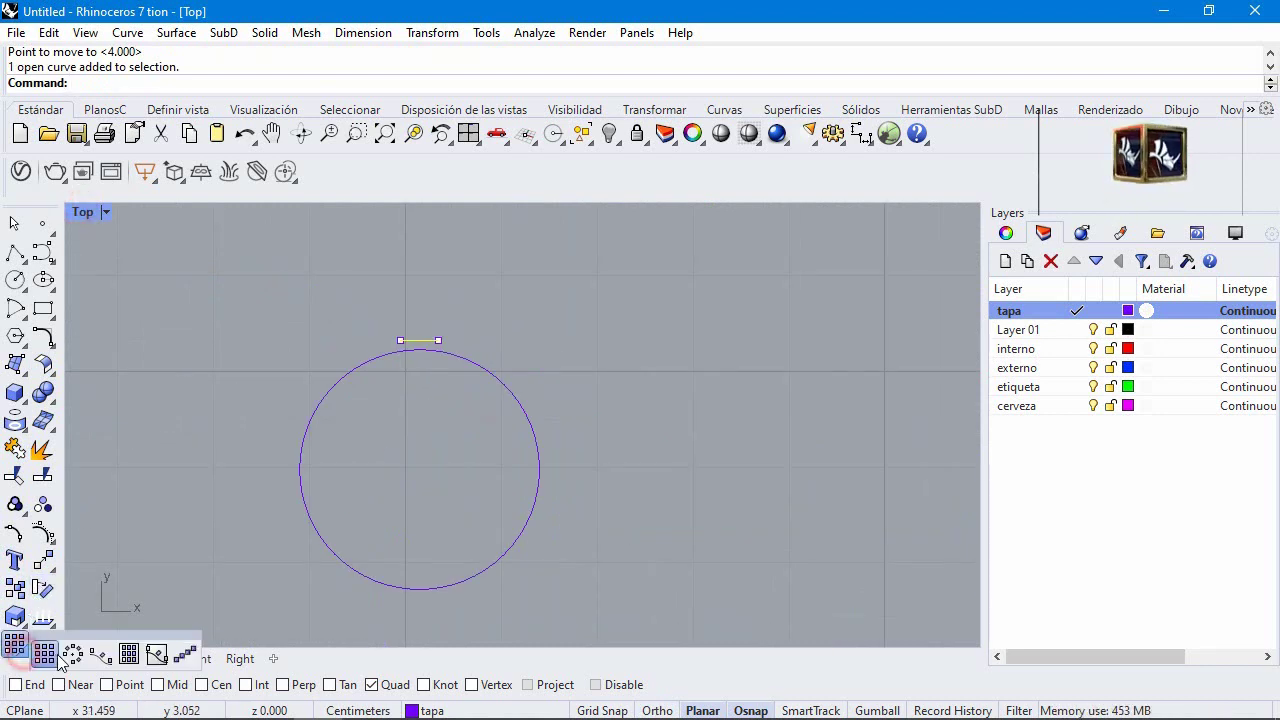
pyautogui.click(72, 654)
pyautogui.click(202, 684)
pyautogui.click(419, 469)
pyautogui.write('15')
pyautogui.press('Return')
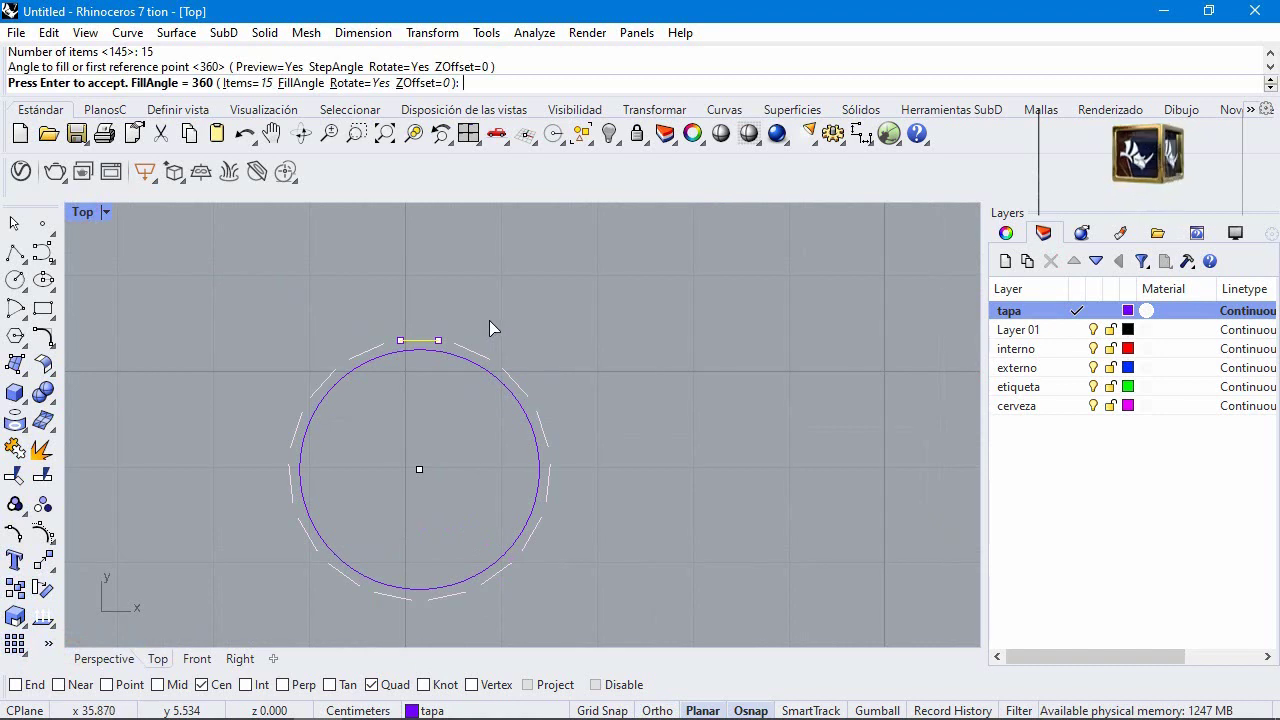
pyautogui.press('Return')
# Step: Draw a separate 0.1 cm line just above the gap between the uppermost line and its left neighbour
pyautogui.scroll(5, 413, 309)
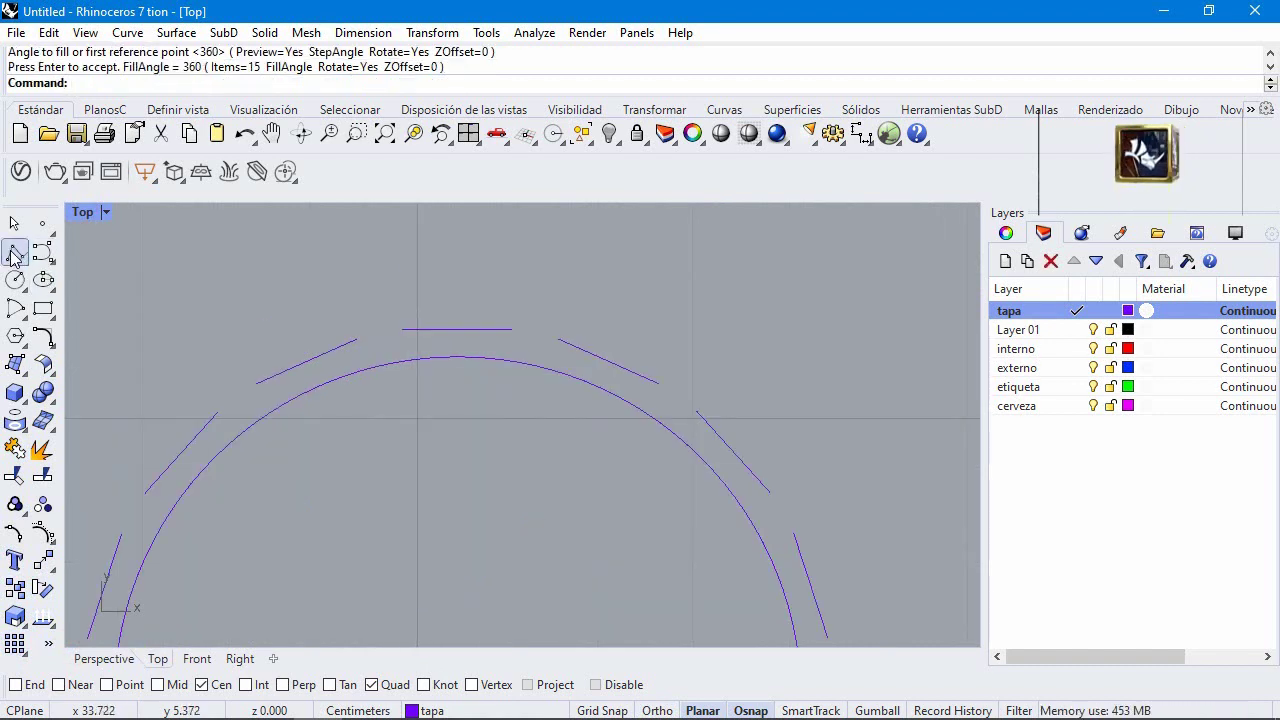
pyautogui.click(15, 252)
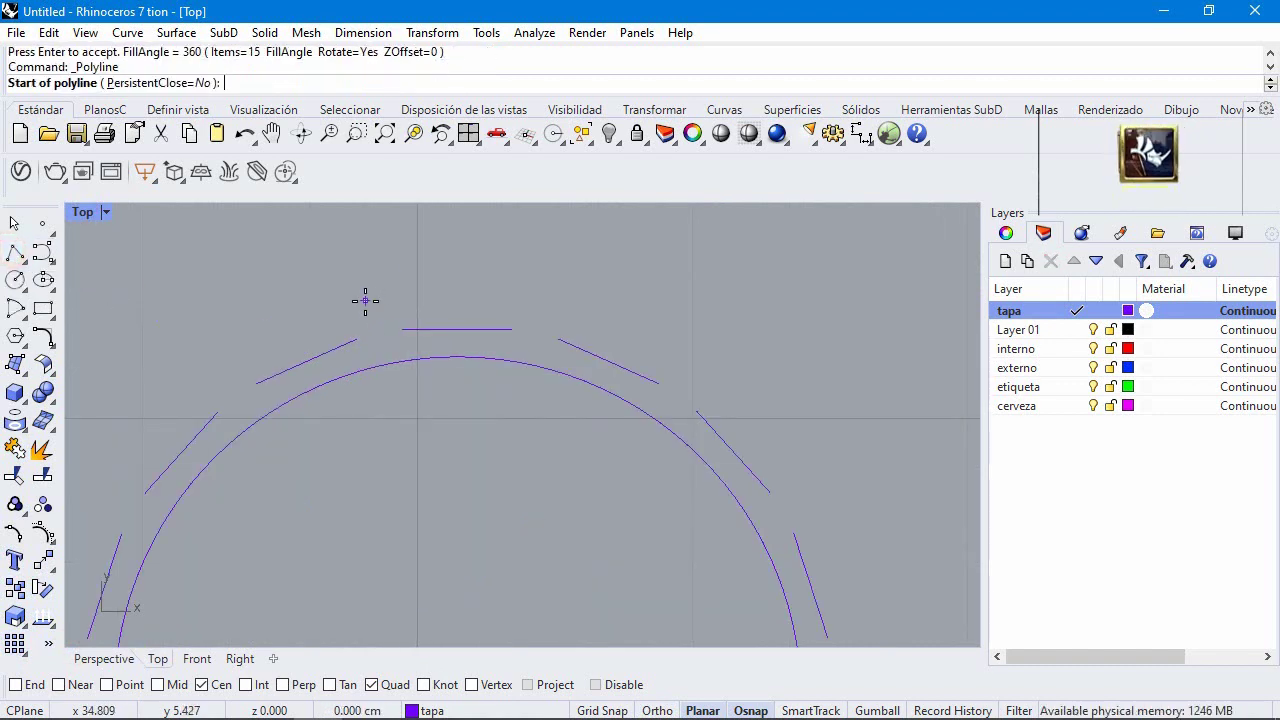
pyautogui.click(370, 315)
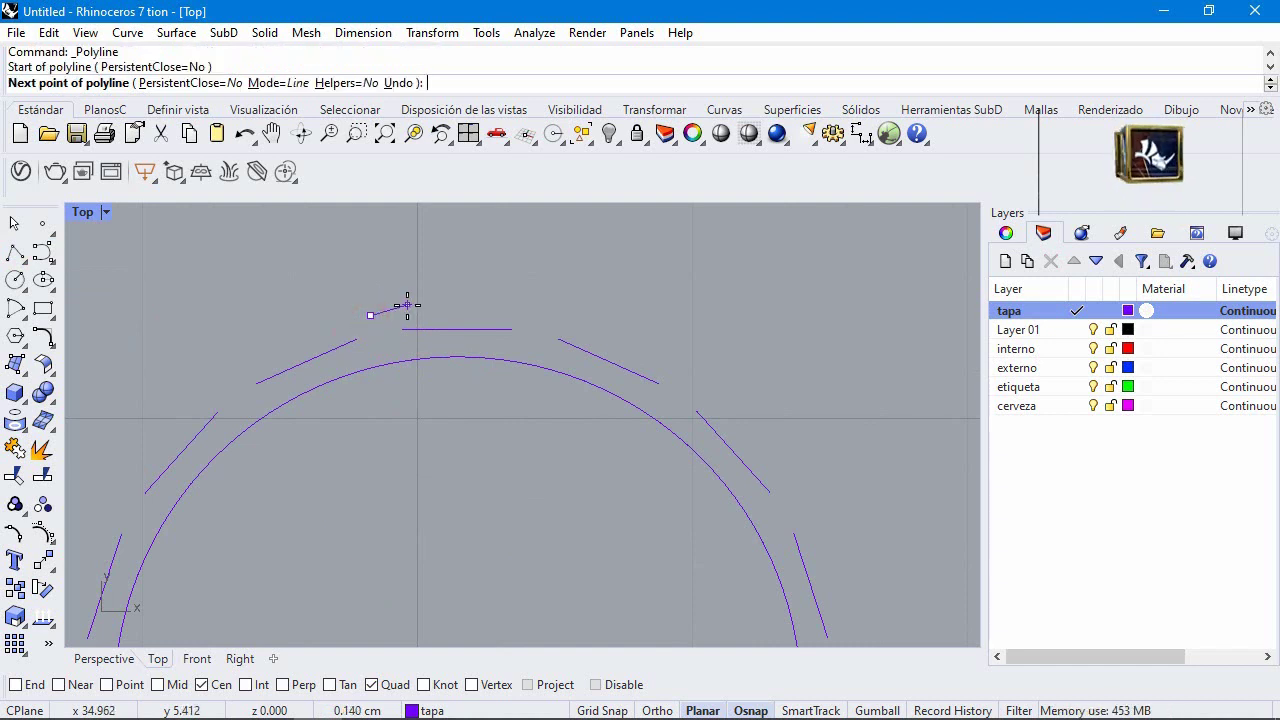
pyautogui.press('Return')
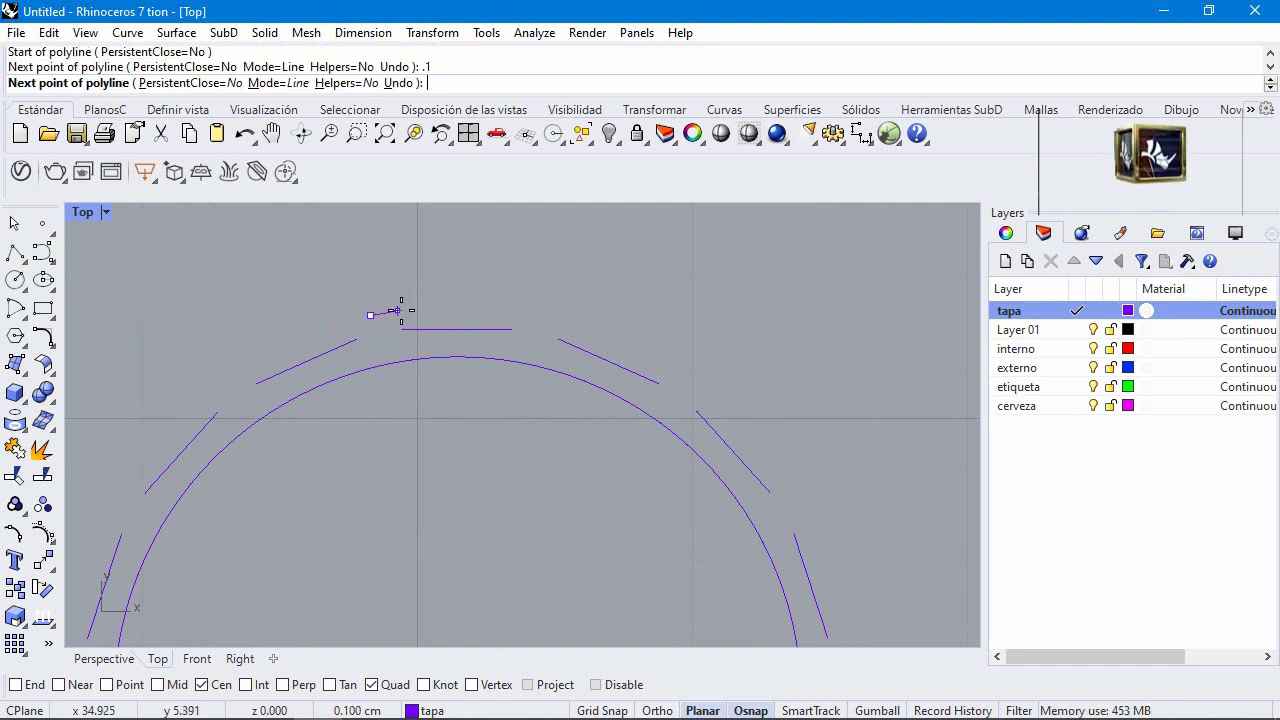
pyautogui.click(399, 311)
pyautogui.press('Return')
pyautogui.scroll(2, 382, 316)
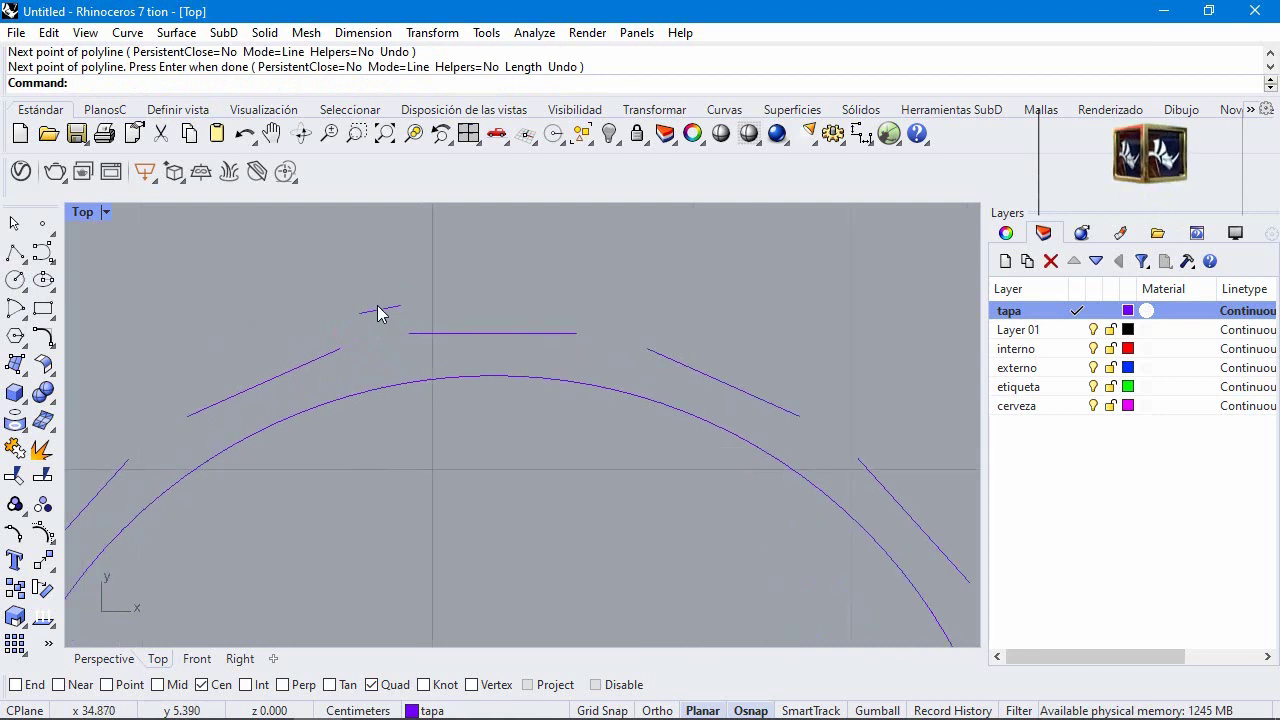
# Step: Nudge the short loose line down toward the gap and connect its ends to the neighbouring lines' endpoints with End-snapped polylines
pyautogui.moveTo(378, 313); pyautogui.dragTo(371, 324)
pyautogui.scroll(-4, 386, 419)
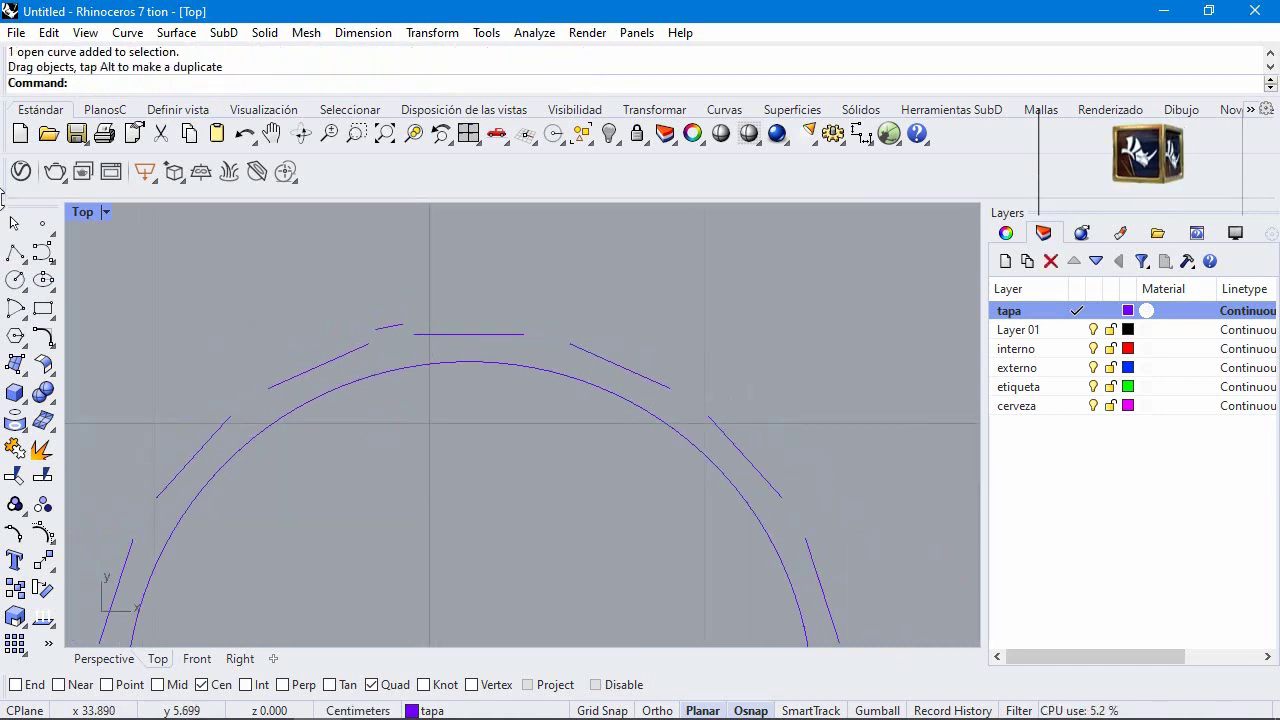
pyautogui.click(15, 252)
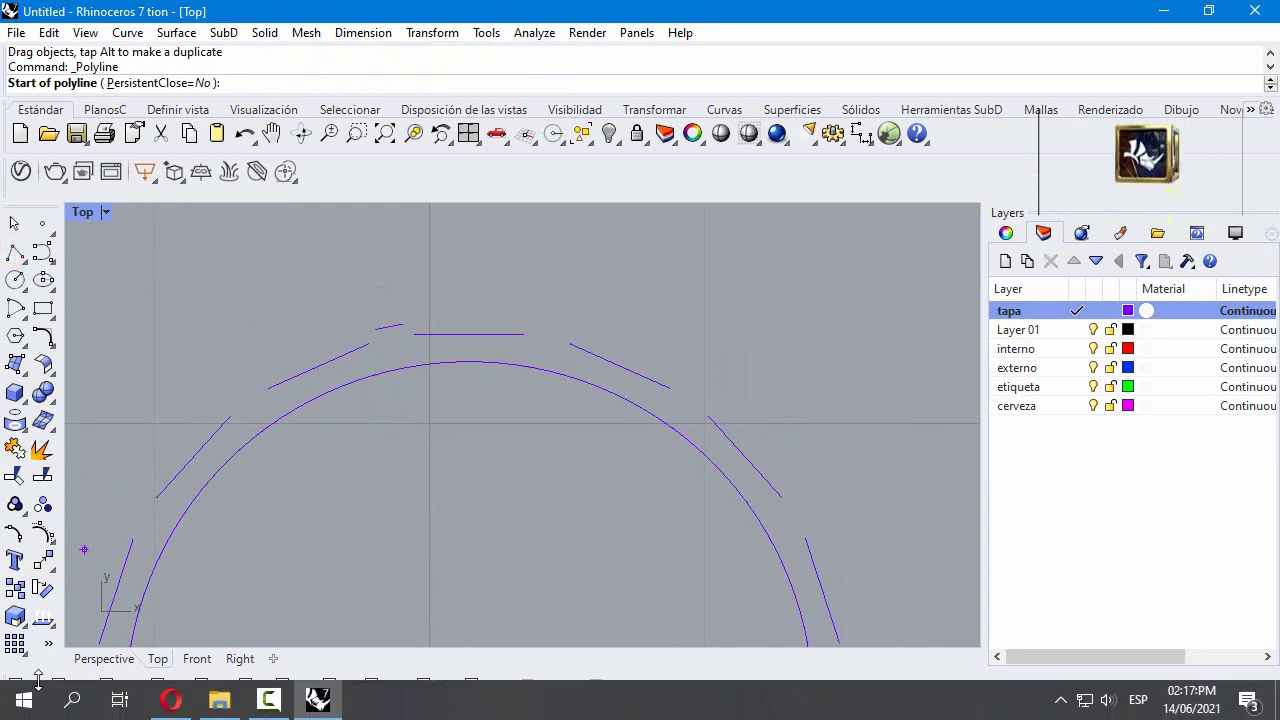
pyautogui.click(547, 717)
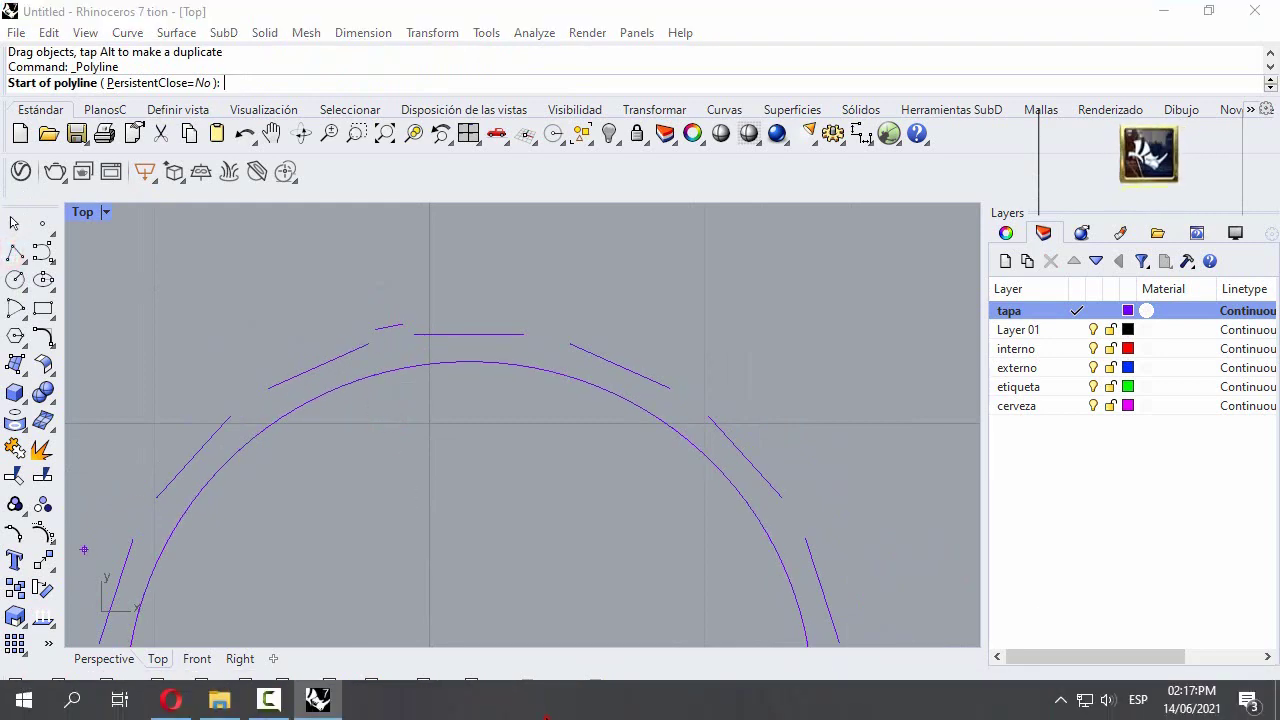
pyautogui.moveTo(547, 717); pyautogui.dragTo(1149, 523)
pyautogui.click(16, 684)
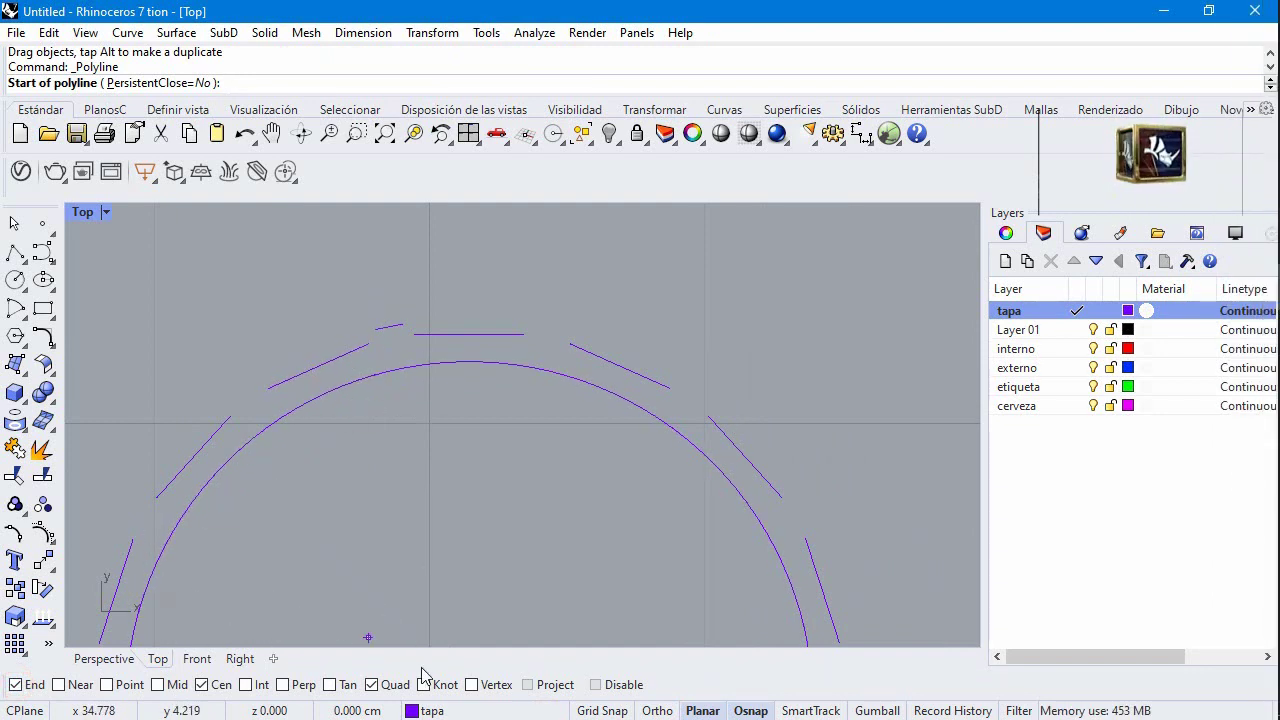
pyautogui.rightClick(66, 685)
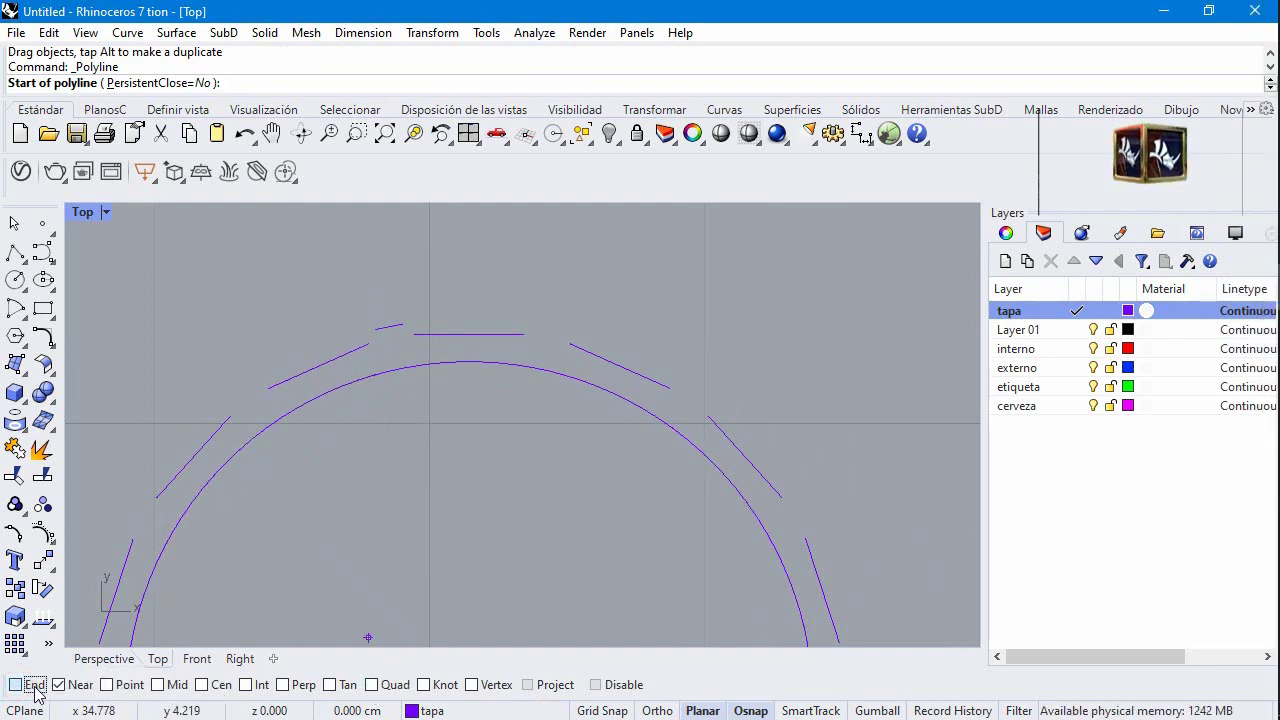
pyautogui.click(368, 346)
pyautogui.click(375, 328)
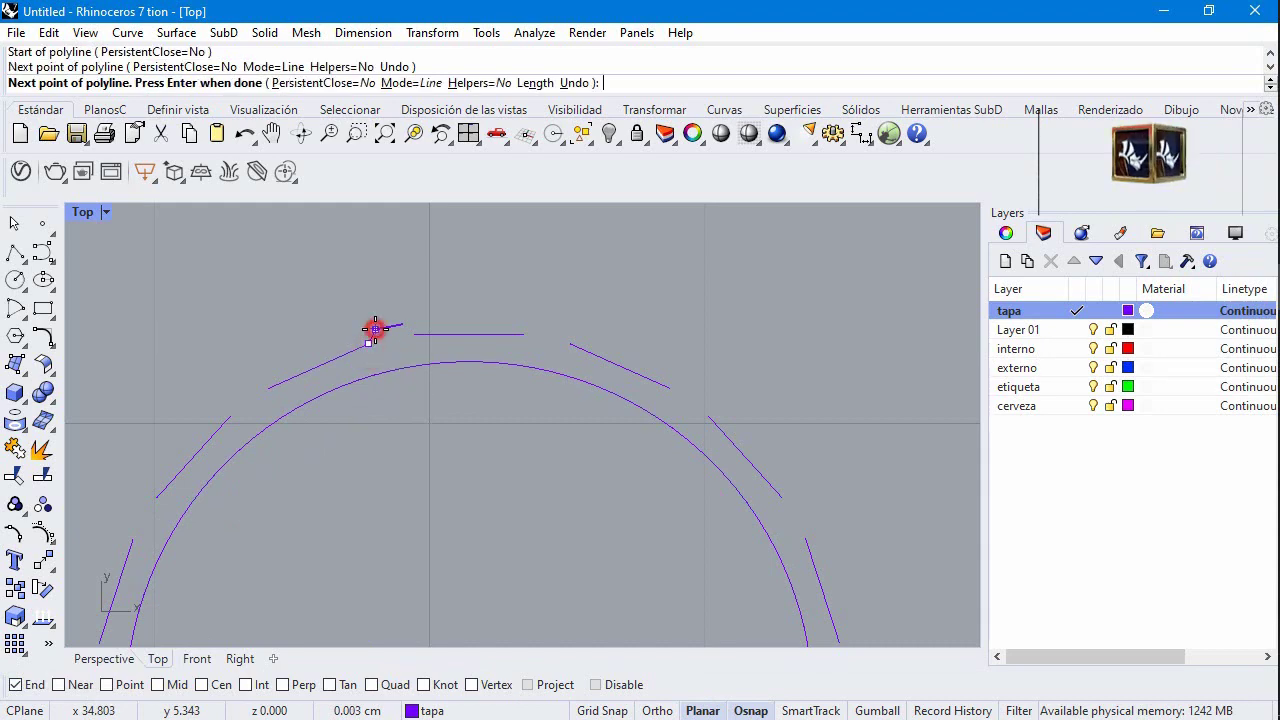
pyautogui.click(409, 329)
pyautogui.click(410, 334)
pyautogui.press('Return')
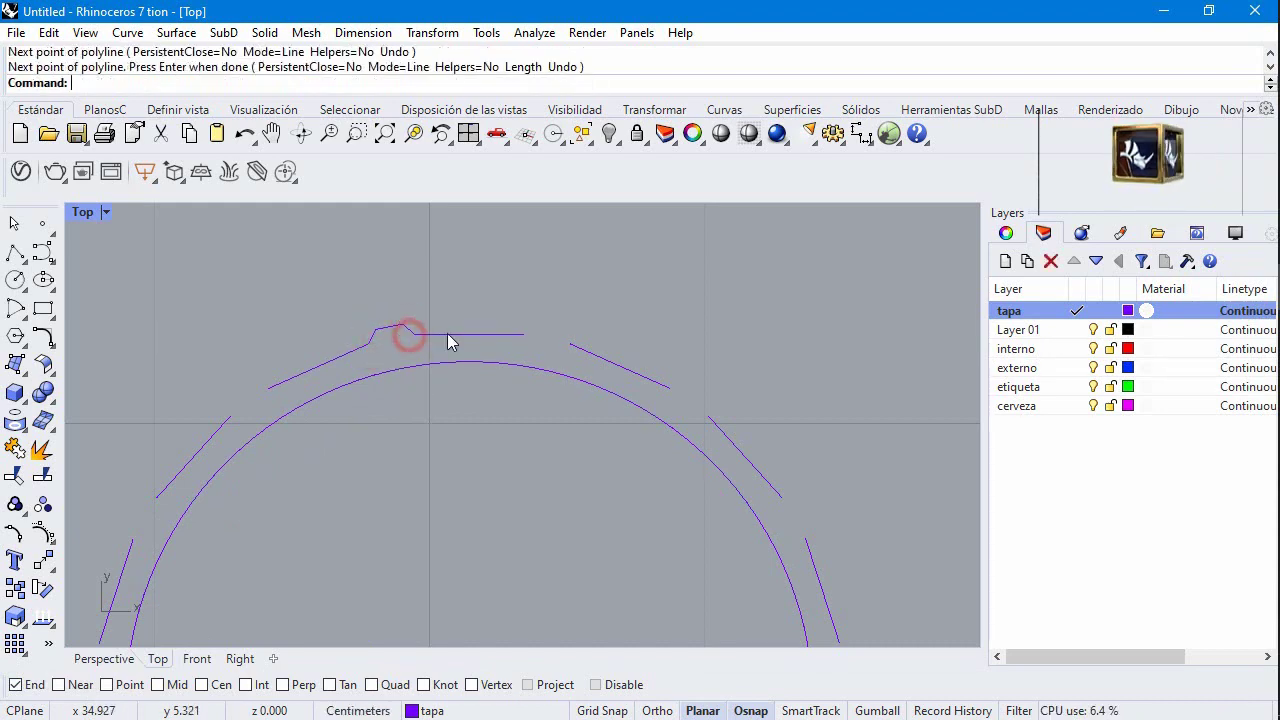
# Step: Join the short line and its two connecting segments into one open curve
pyautogui.scroll(3, 406, 320)
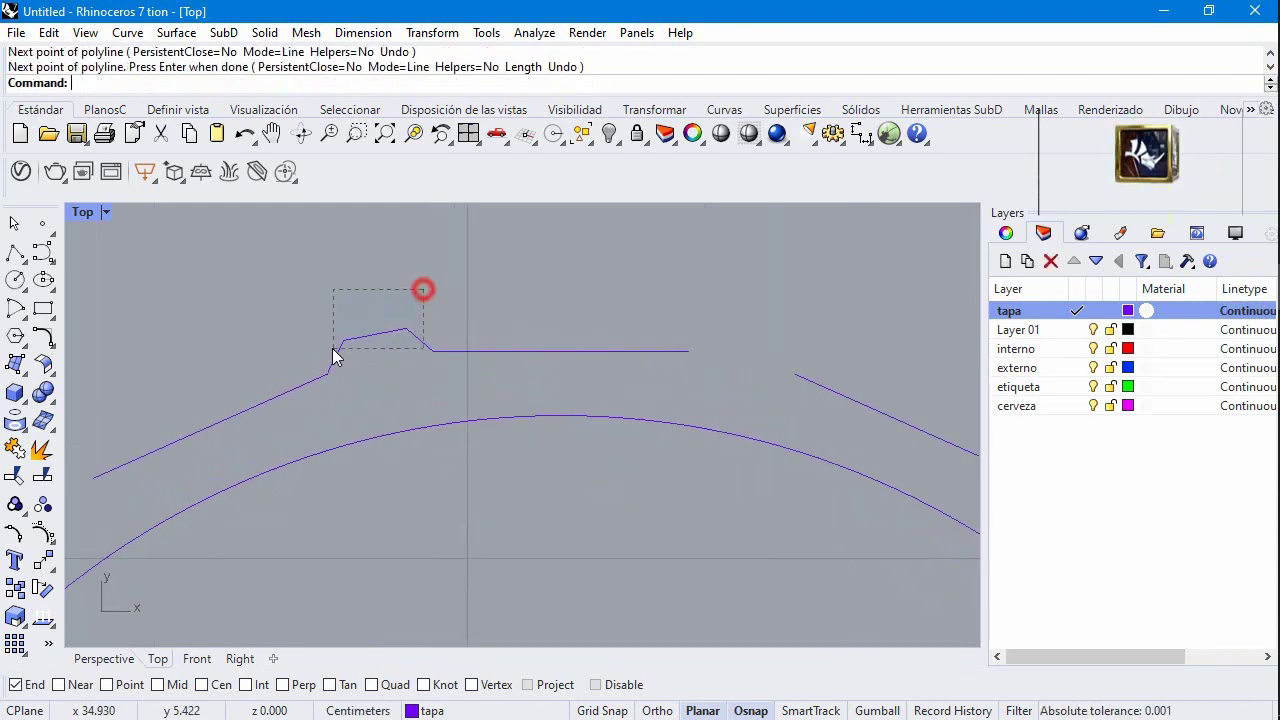
pyautogui.moveTo(333, 350); pyautogui.dragTo(333, 350)
pyautogui.click(15, 449)
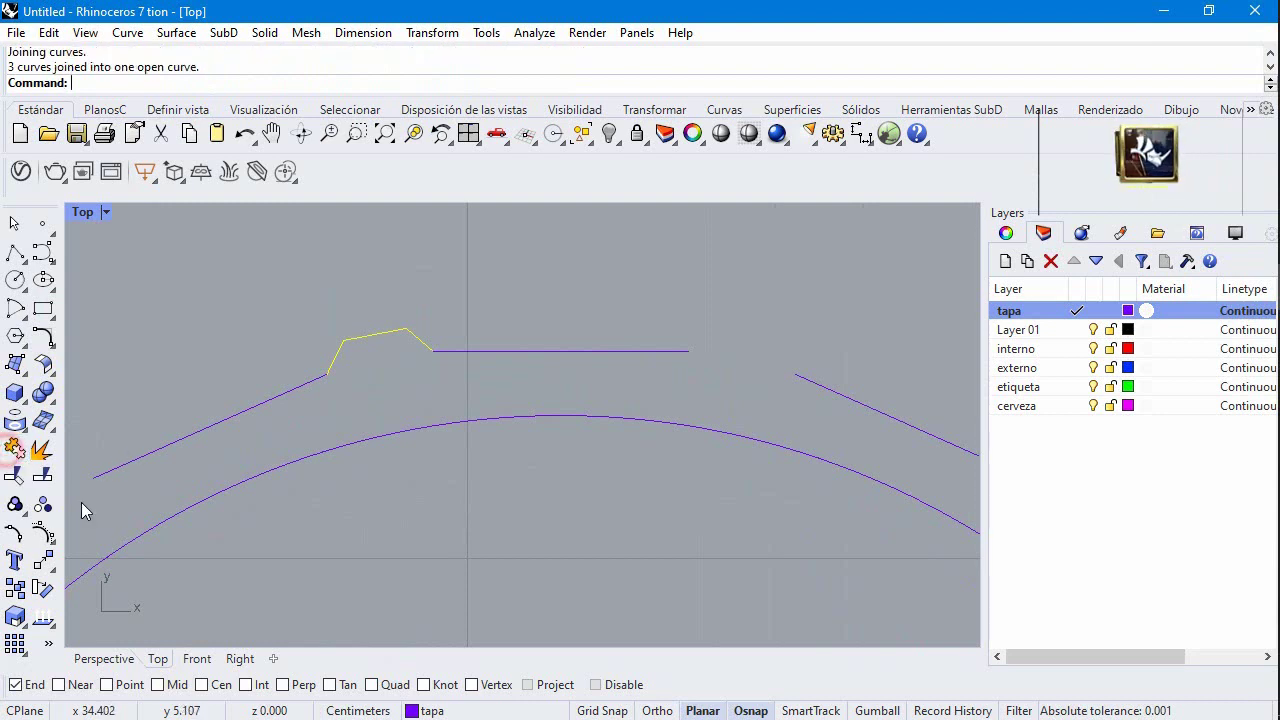
# Step: Polar array the joined ridge curve around the circle's centre with 15 items over 360 degrees
pyautogui.click(47, 567)
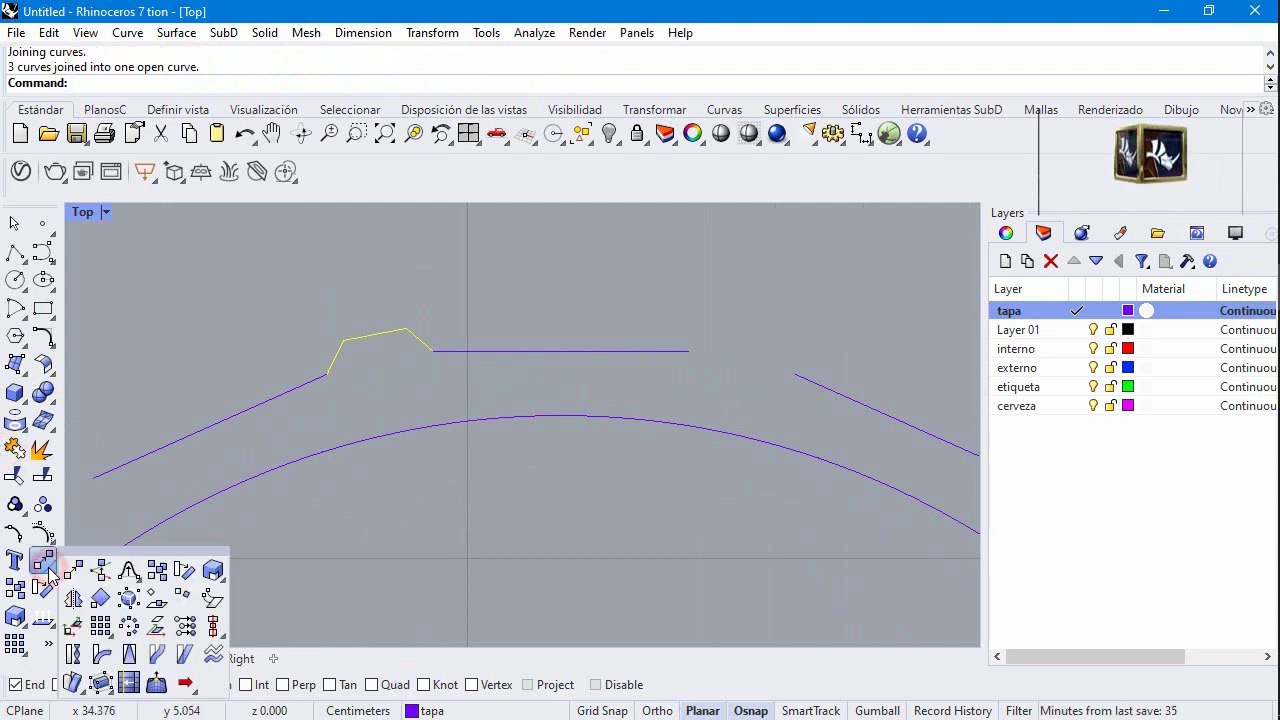
pyautogui.click(126, 623)
pyautogui.scroll(-5, 341, 390)
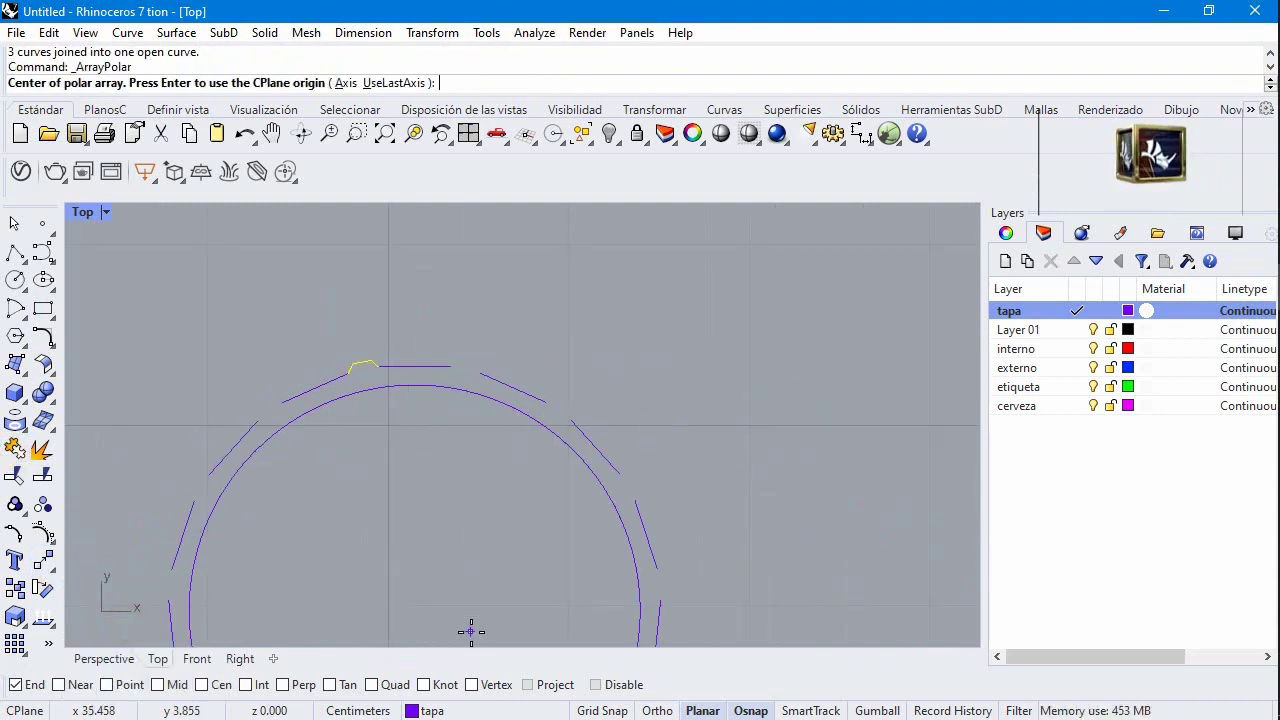
pyautogui.click(205, 684)
pyautogui.click(605, 487)
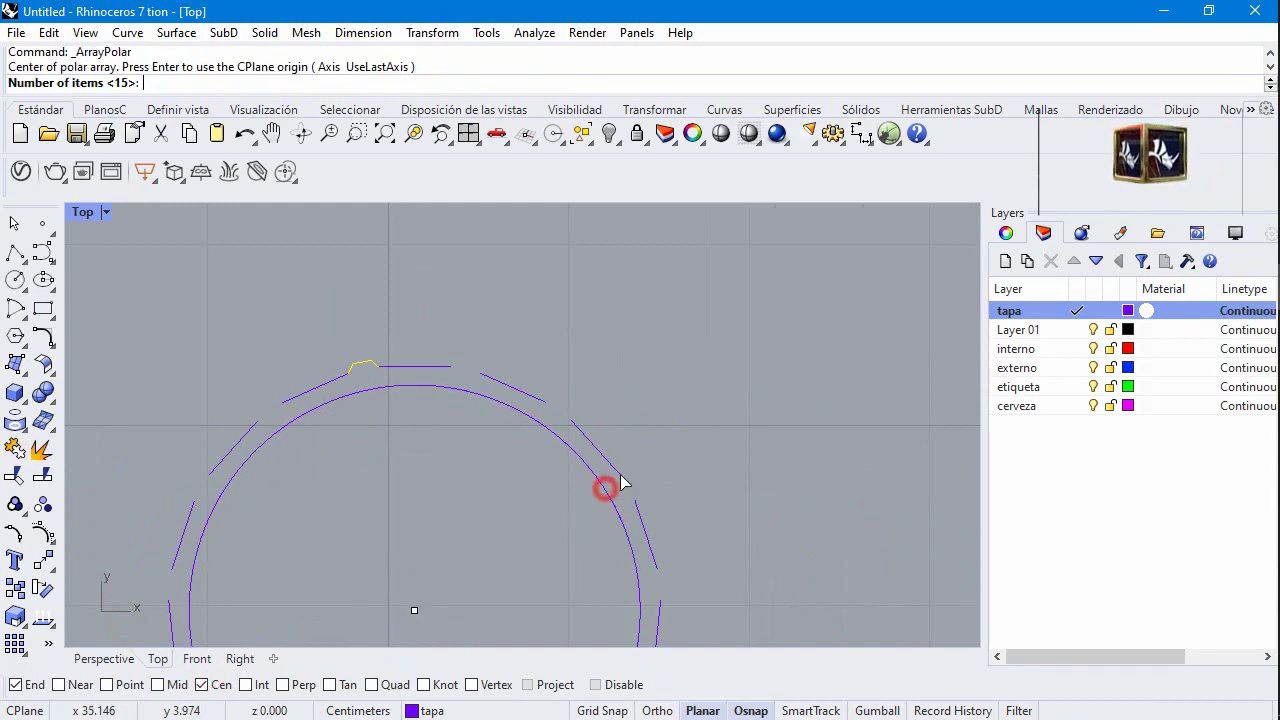
pyautogui.press('Return')
pyautogui.press('Return')
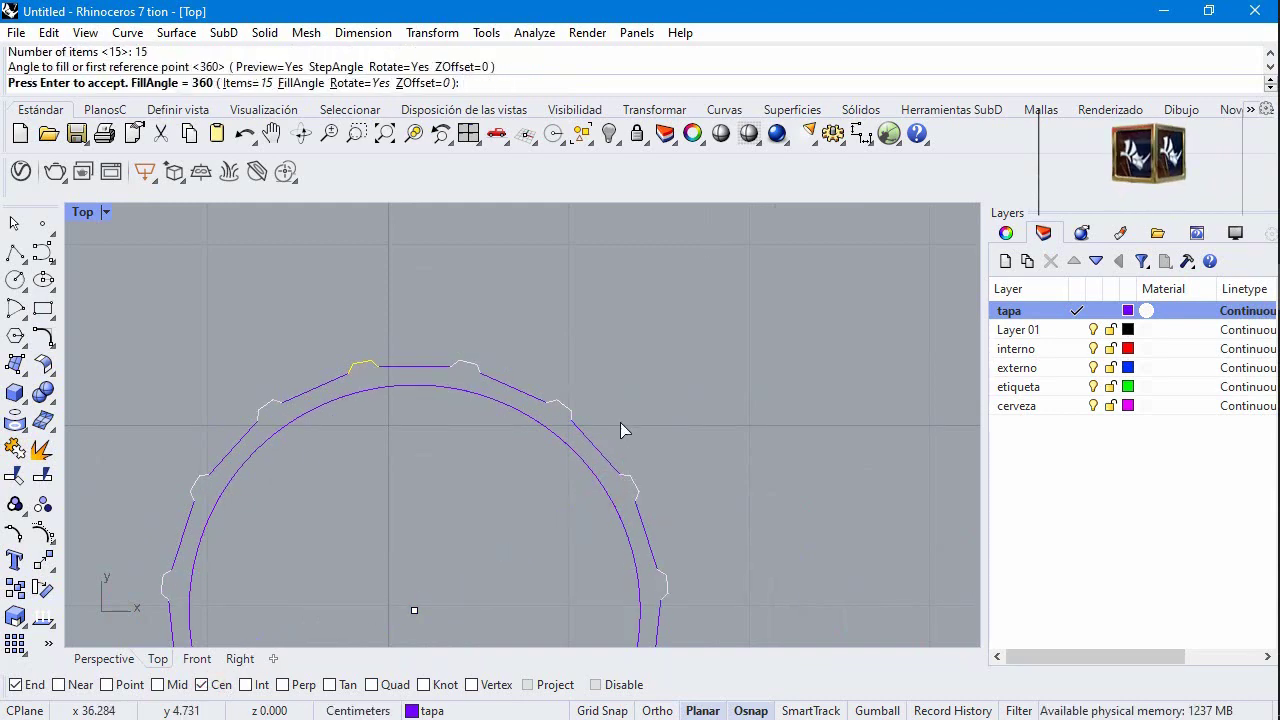
pyautogui.scroll(-2, 639, 393)
pyautogui.press('Return')
# Step: Join all the straight lines and ridges around the circle into one closed wavy outline
pyautogui.moveTo(346, 316); pyautogui.dragTo(426, 648)
pyautogui.moveTo(578, 576); pyautogui.dragTo(609, 620)
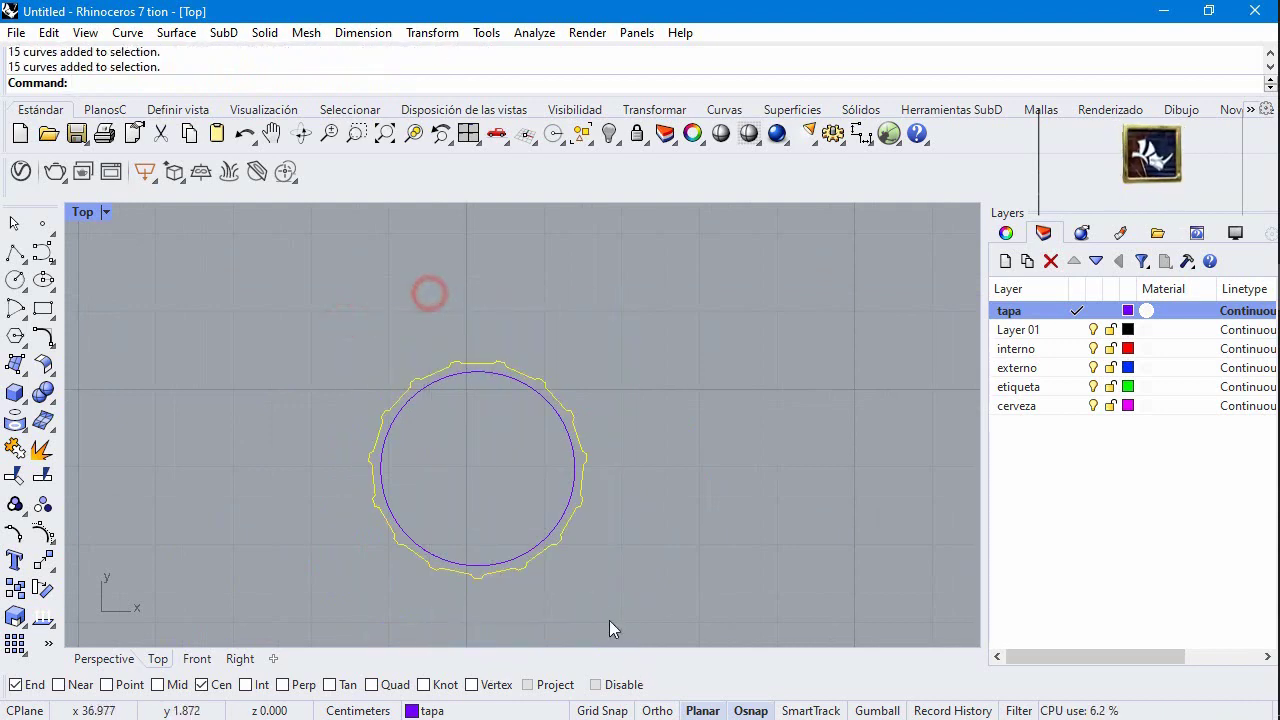
pyautogui.click(13, 474)
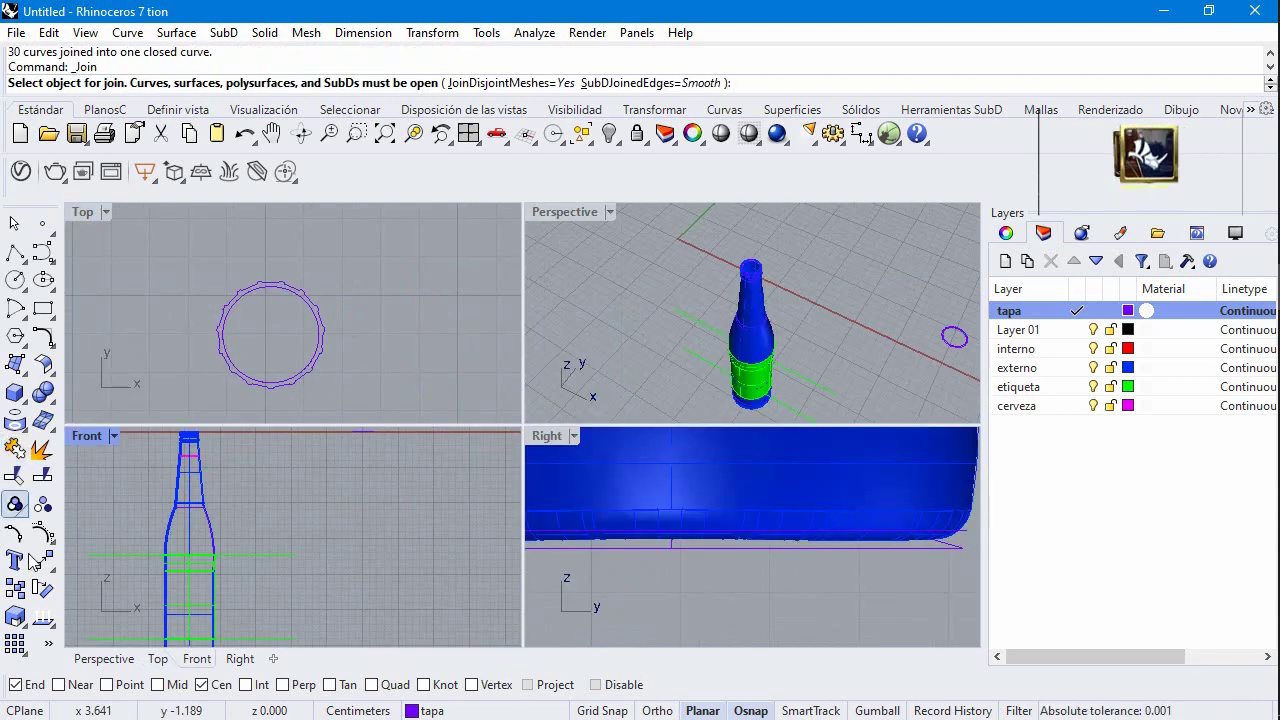
# Step: Move the wavy outline 0.7 cm straight down below the circle in the Front view
pyautogui.click(43, 561)
pyautogui.moveTo(349, 480); pyautogui.dragTo(335, 550, button='right')
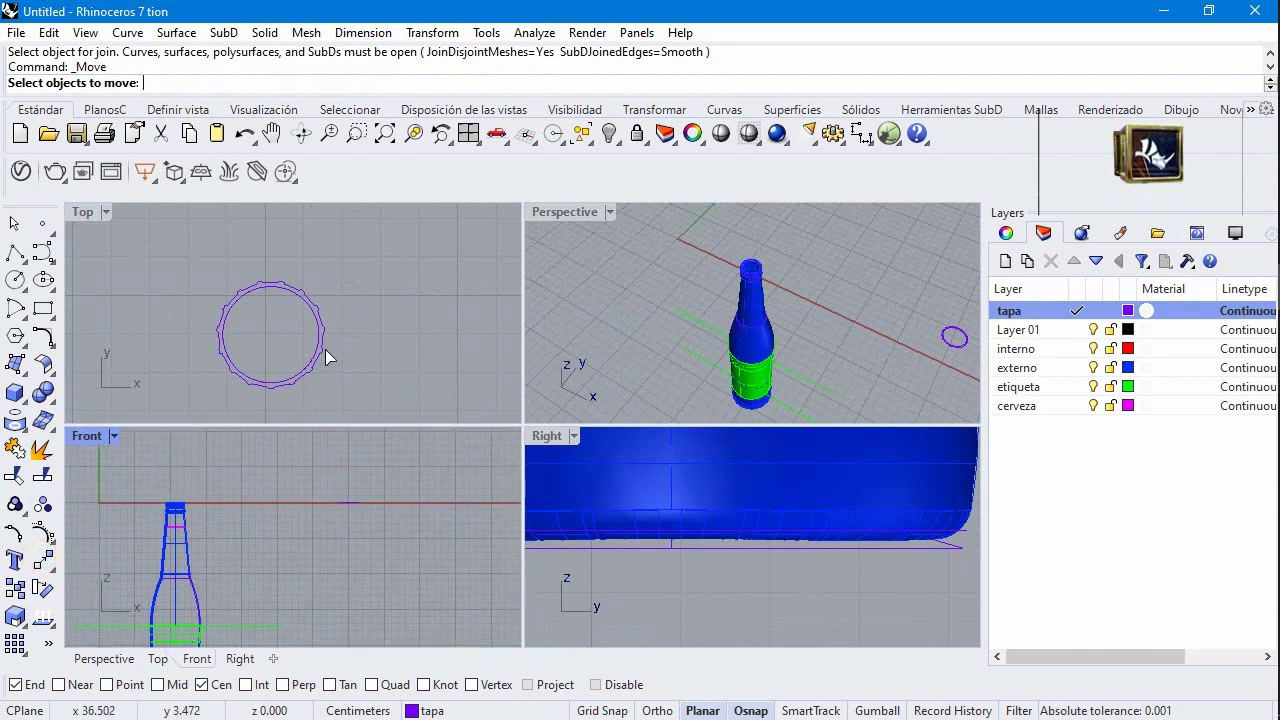
pyautogui.click(323, 345)
pyautogui.press('Return')
pyautogui.click(342, 503)
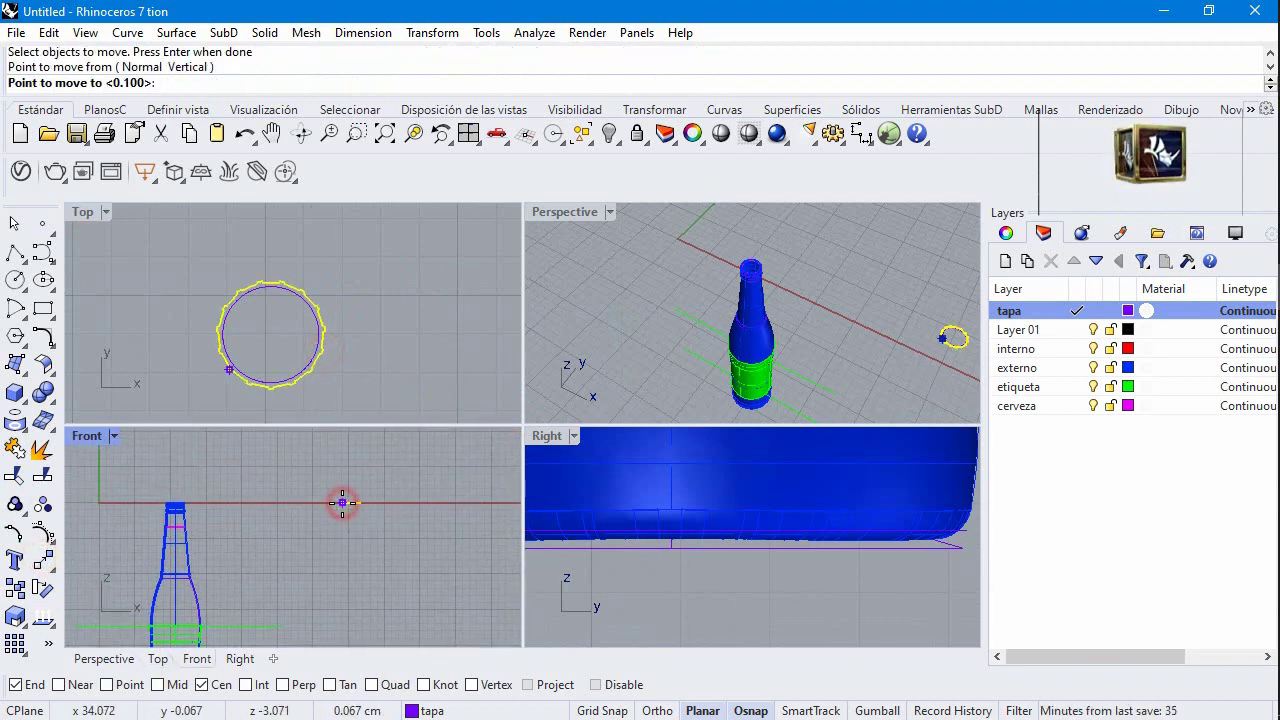
pyautogui.write('.7')
pyautogui.press('Return')
pyautogui.click(343, 543)
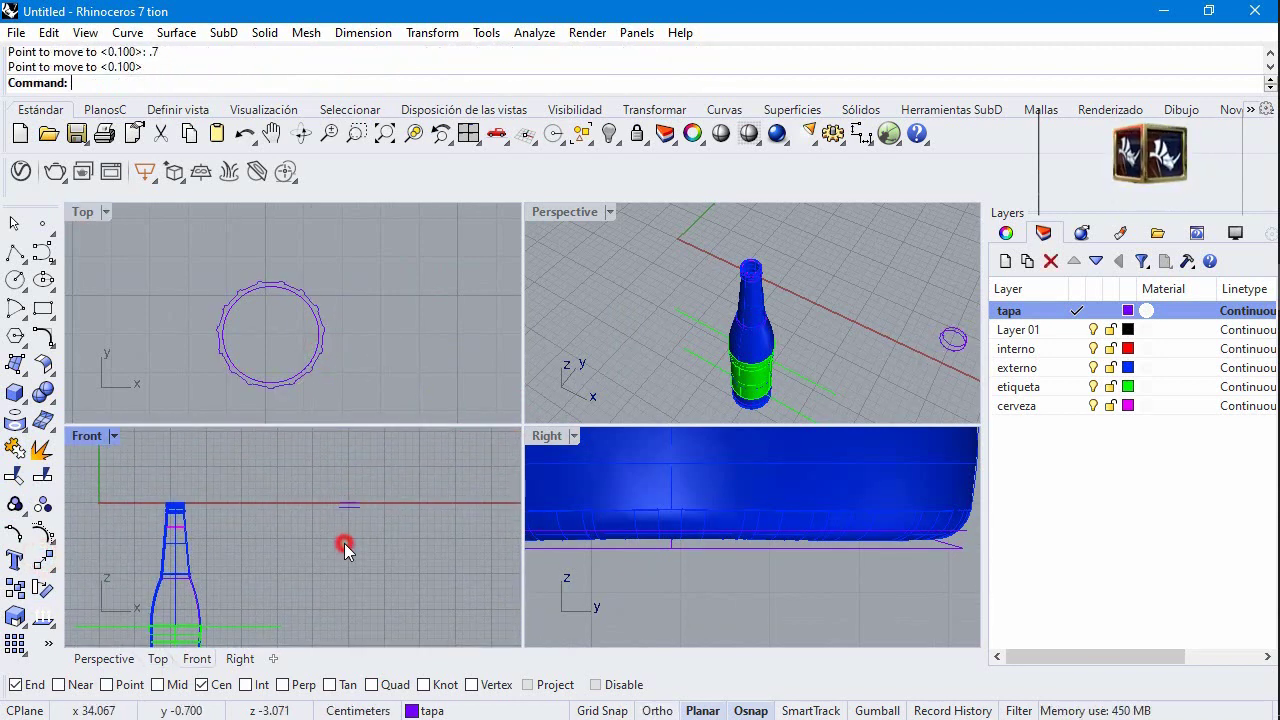
# Step: Hide the whole bottle, leaving only the cap's circle and wavy outline visible
pyautogui.scroll(5, 358, 519)
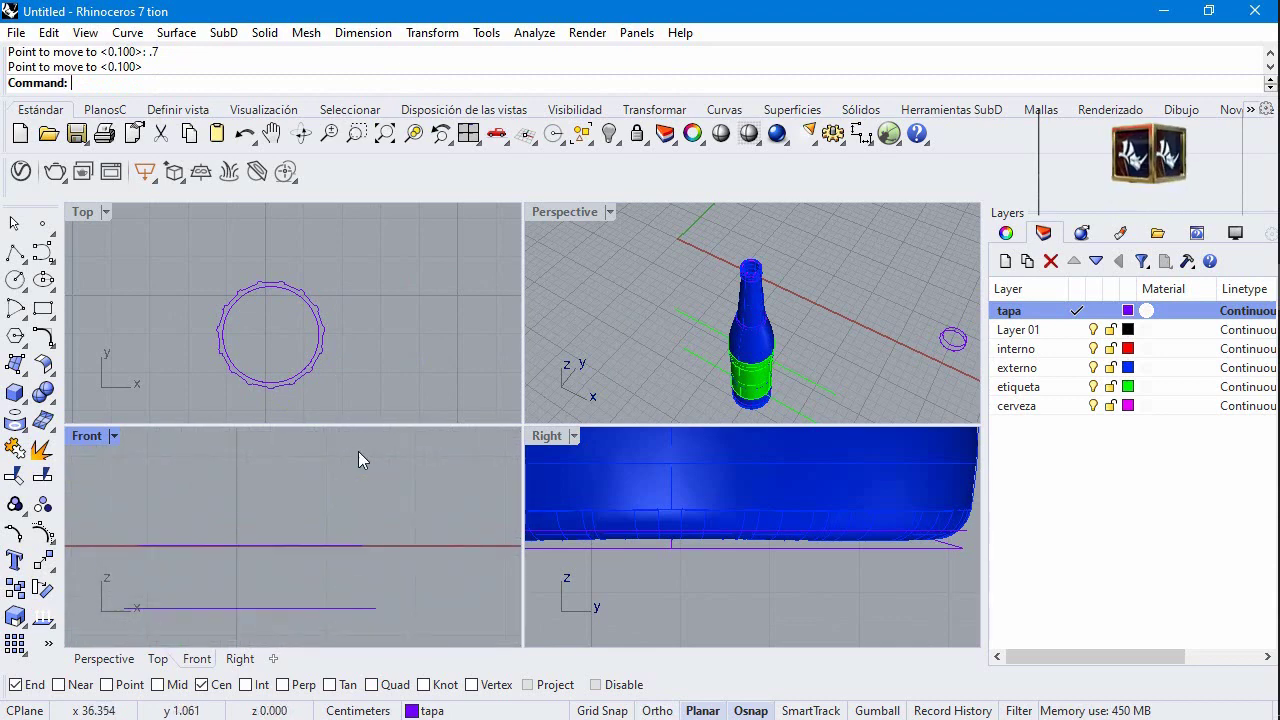
pyautogui.rightClick(358, 451)
pyautogui.hotkey('ctrl', 'F4')
pyautogui.scroll(-5, 420, 389)
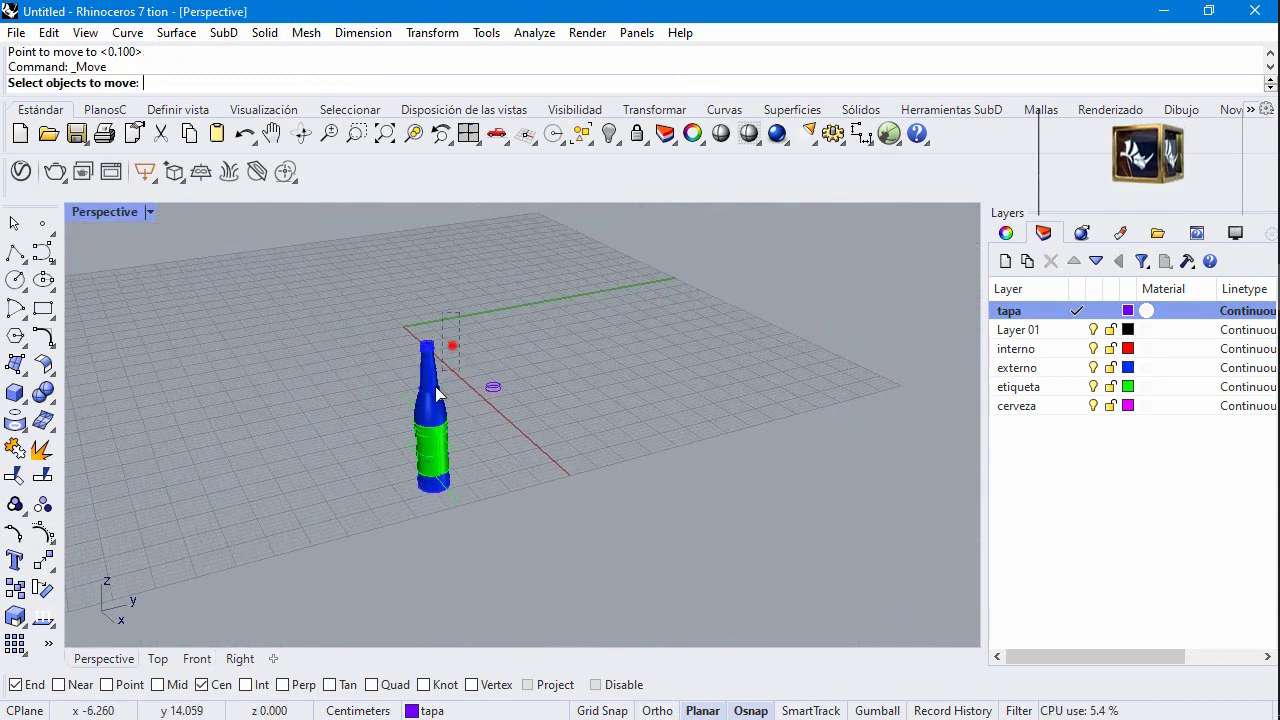
pyautogui.click(437, 393)
pyautogui.click(609, 133)
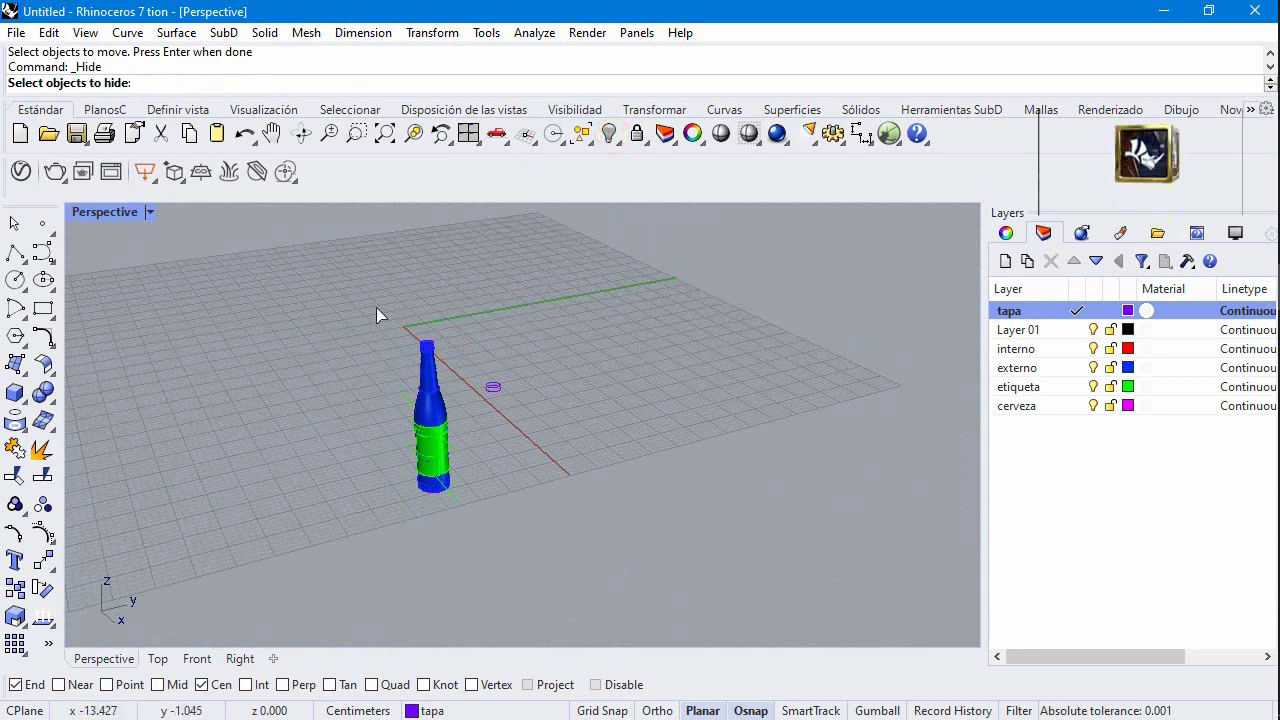
pyautogui.moveTo(325, 300); pyautogui.dragTo(475, 545)
pyautogui.rightClick(465, 342)
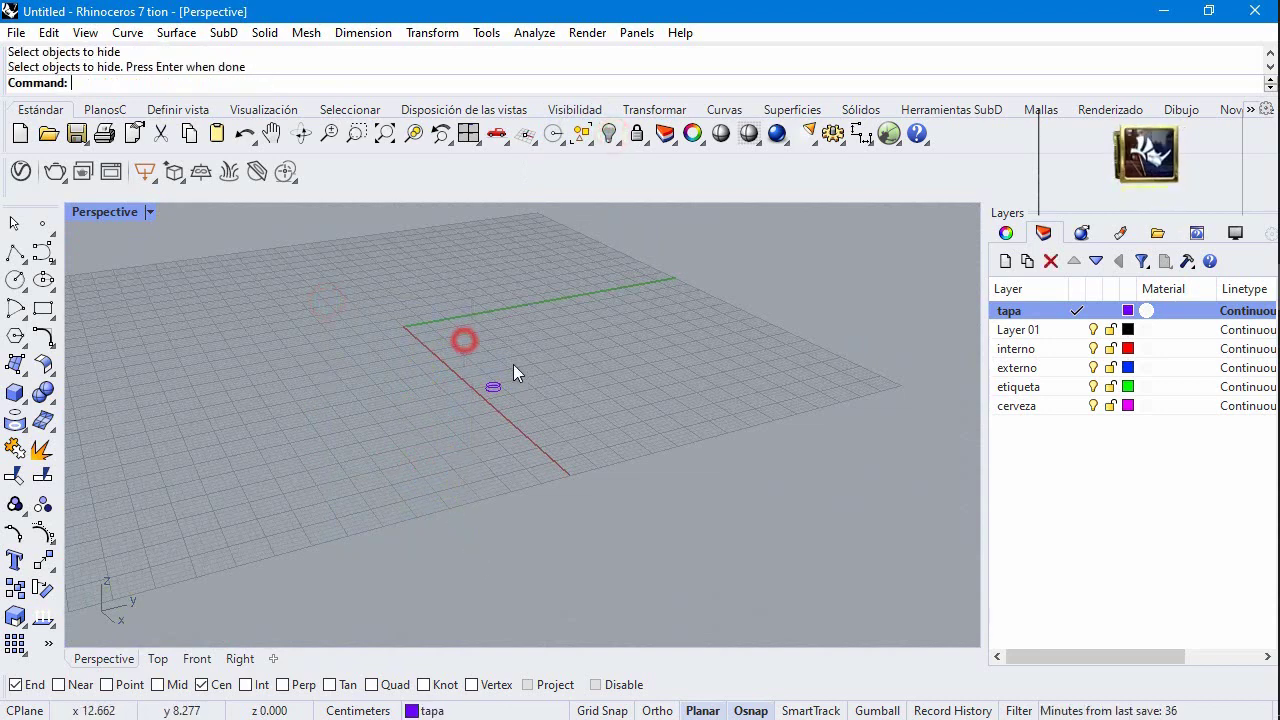
# Step: Copy the cap circle 0.3 cm straight down toward the wavy outline in the Front view
pyautogui.hotkey('ctrl', 'alt', 'e')
pyautogui.hotkey('ctrl', 'm')
pyautogui.click(230, 523)
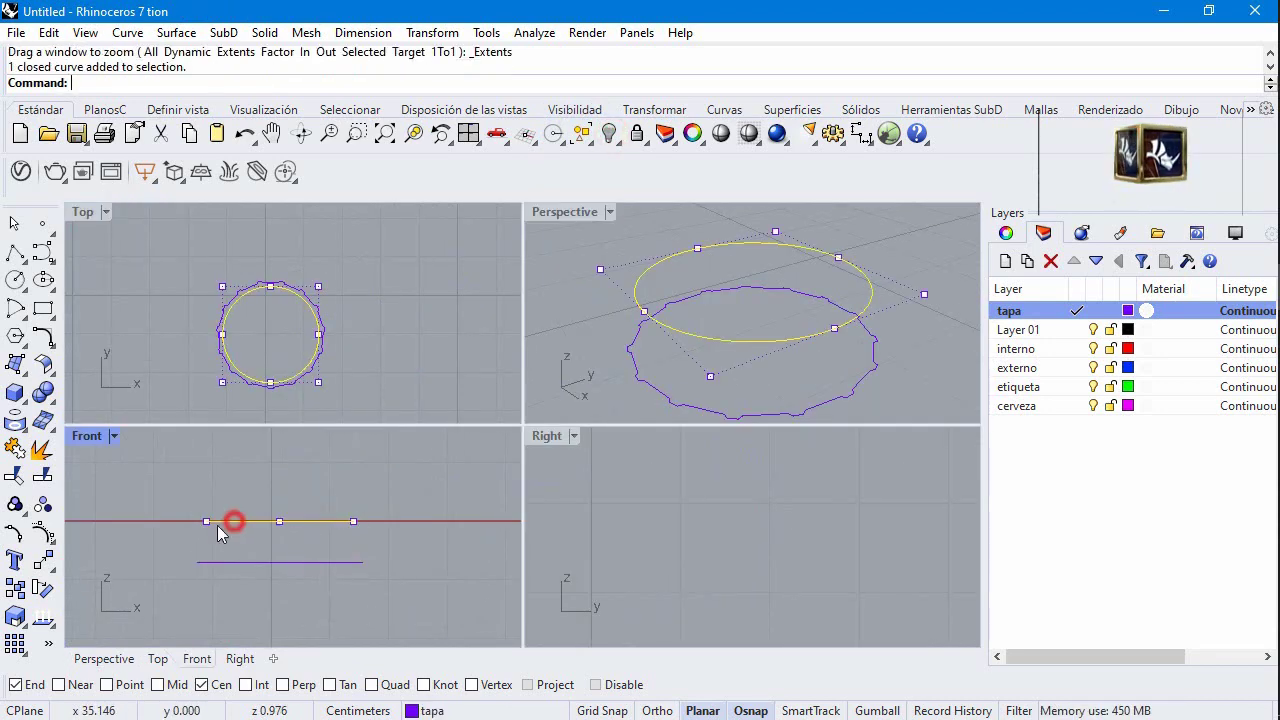
pyautogui.click(15, 590)
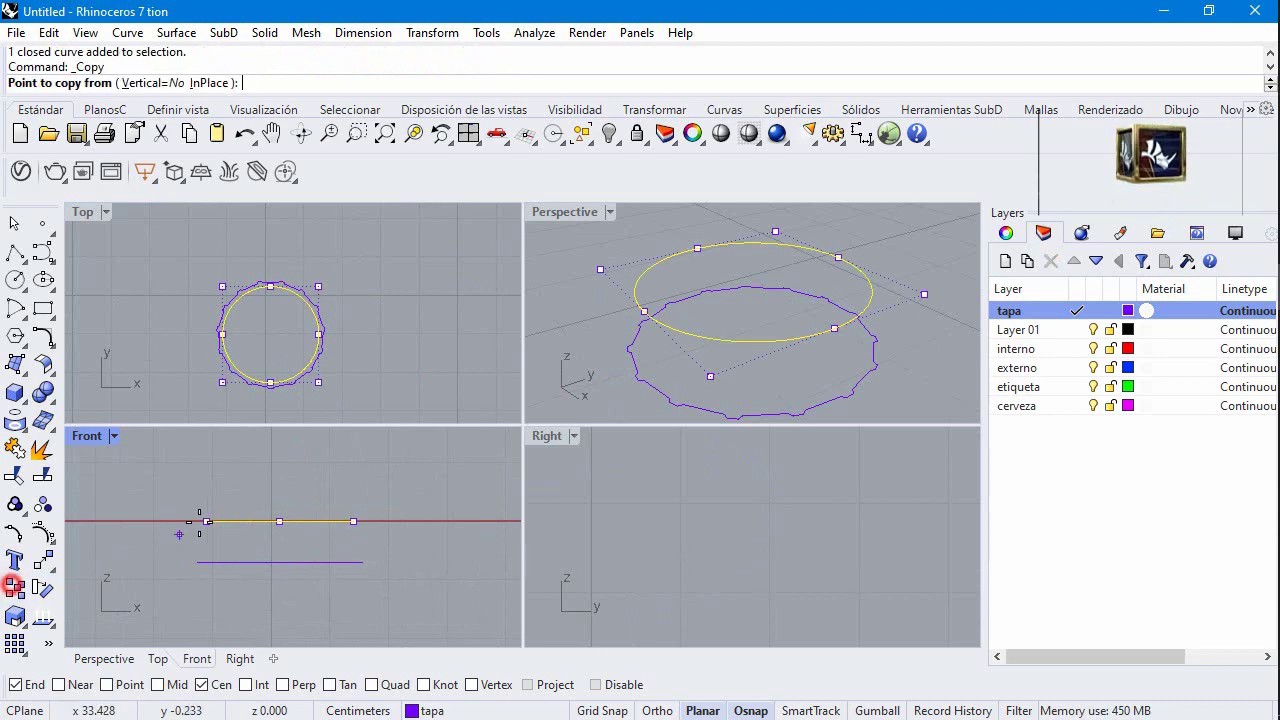
pyautogui.click(202, 521)
pyautogui.write('.3')
pyautogui.press('Return')
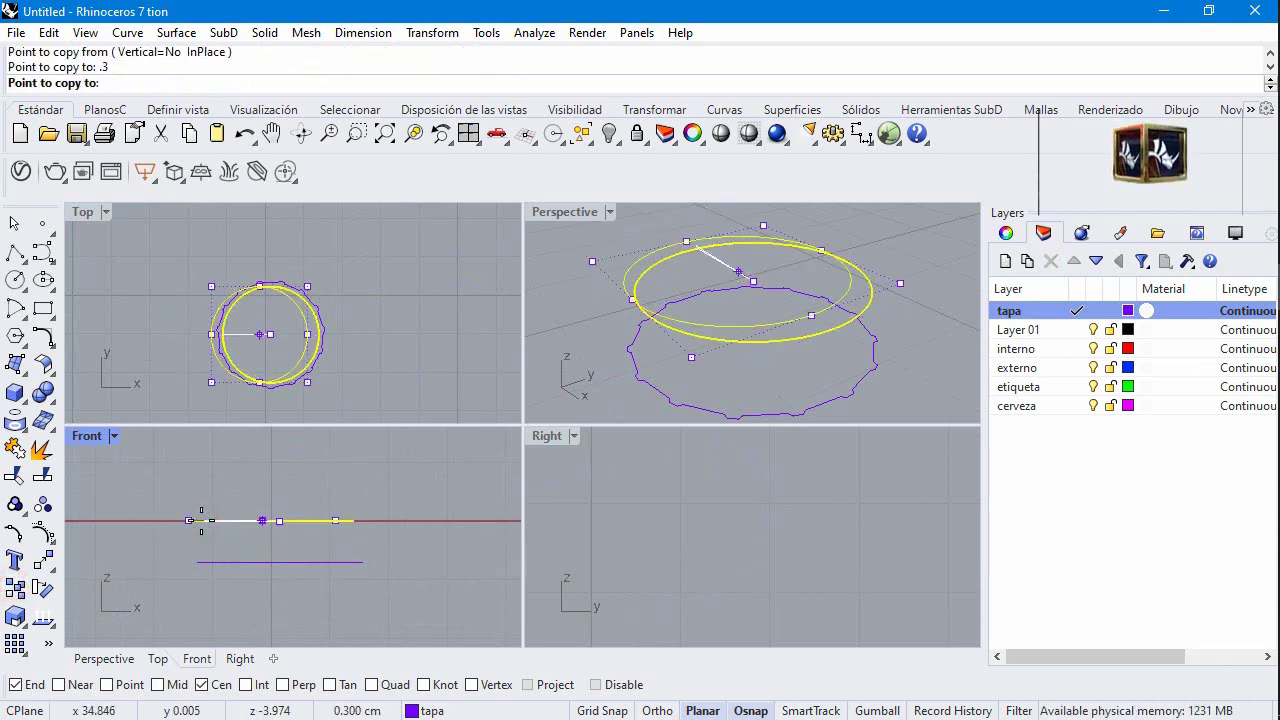
pyautogui.press('F8')
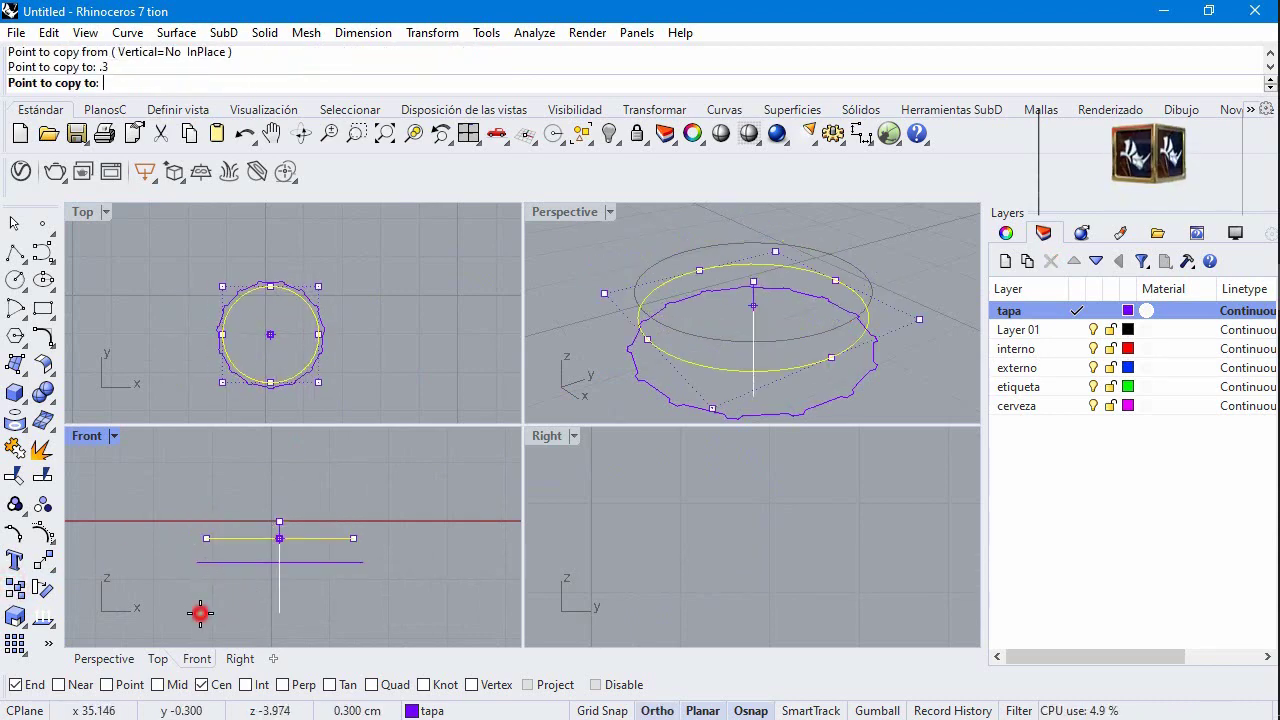
pyautogui.keyDown('shift'); pyautogui.click(200, 613); pyautogui.keyUp('shift')
pyautogui.press('Return')
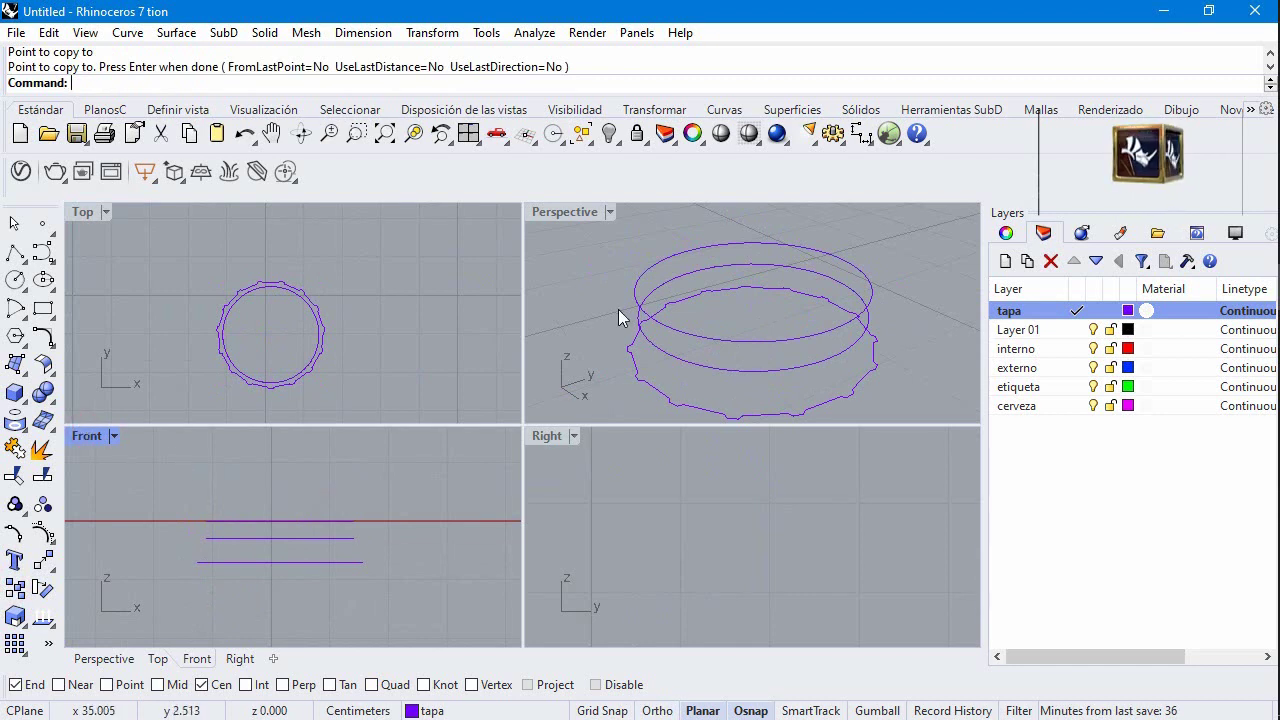
pyautogui.click(12, 253)
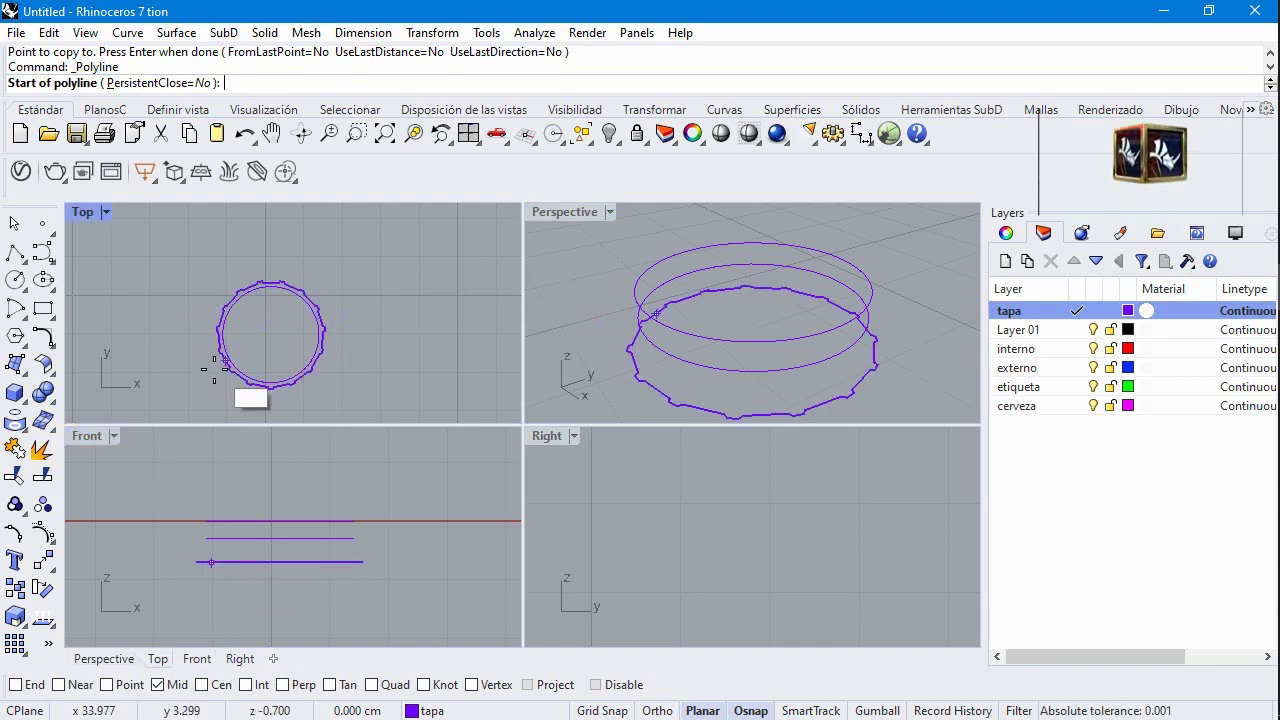
pyautogui.scroll(5, 245, 360)
pyautogui.scroll(2, 225, 340)
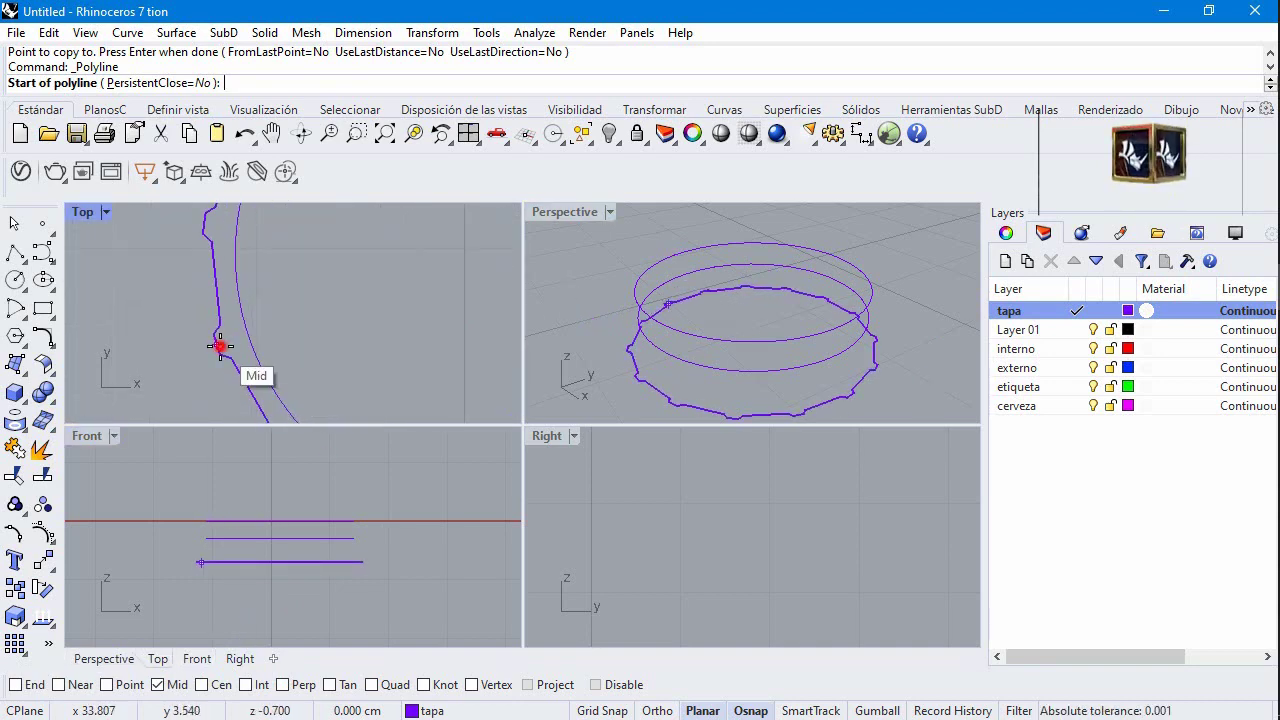
pyautogui.click(220, 346)
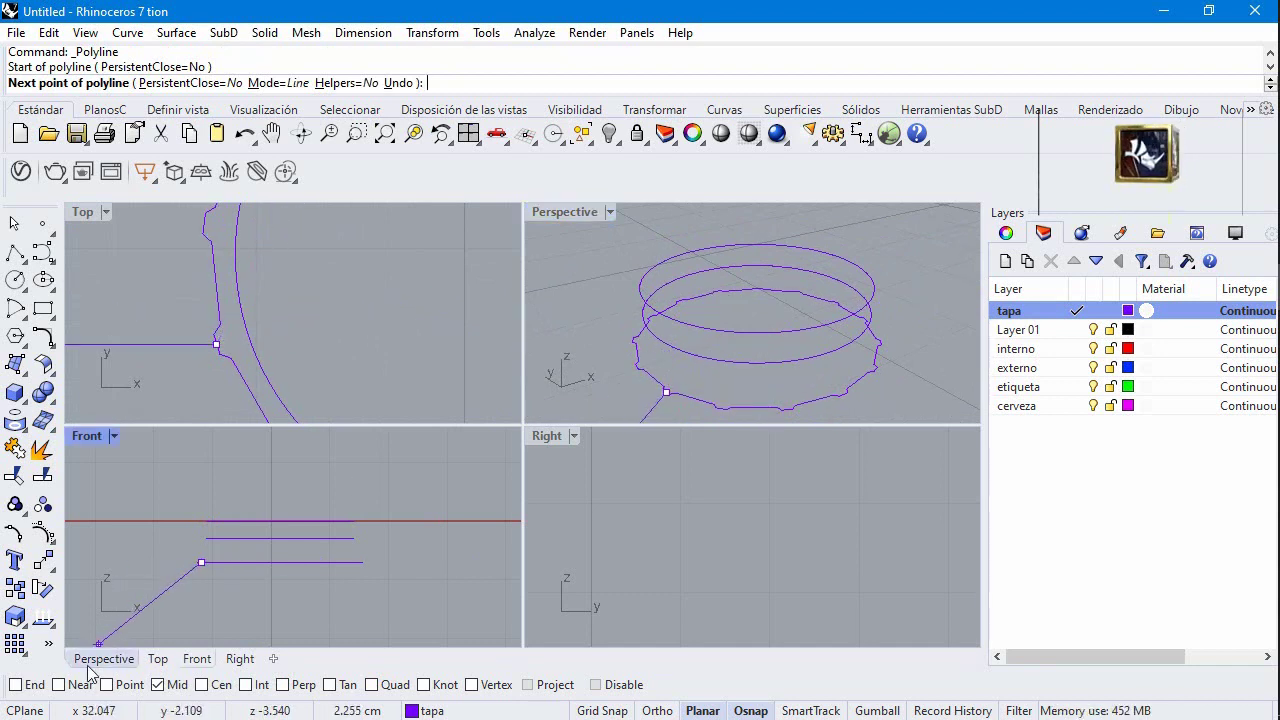
pyautogui.click(59, 684)
pyautogui.scroll(2, 213, 532)
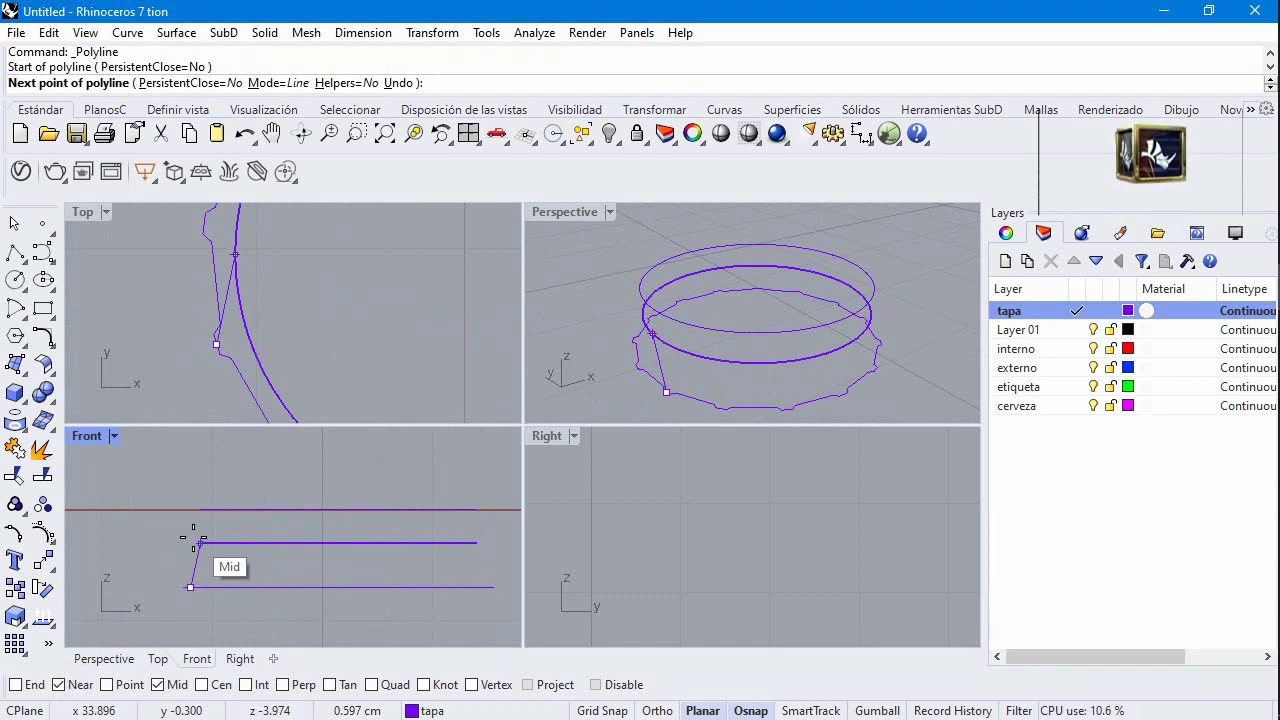
pyautogui.press('Escape')
# Step: Hide the uppermost circle and draw a line from the midpoint of a straight side of the wavy outline to the lower circle
pyautogui.click(681, 331)
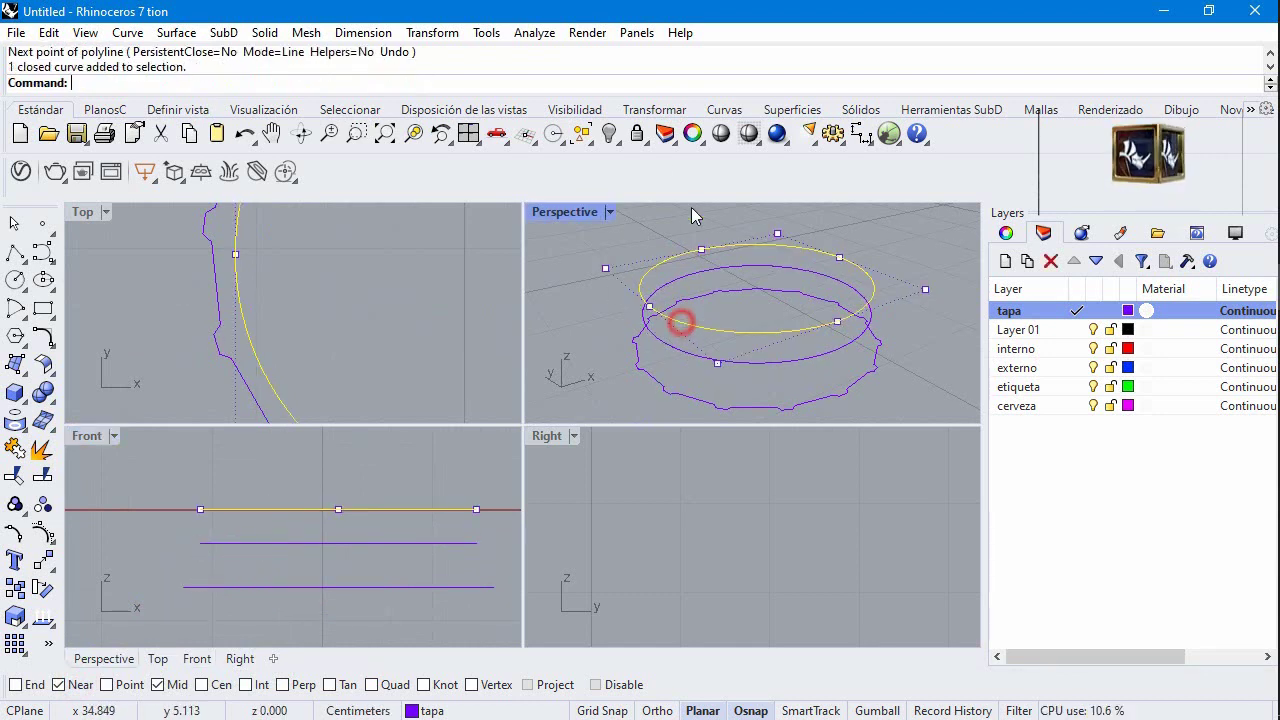
pyautogui.click(609, 133)
pyautogui.click(15, 252)
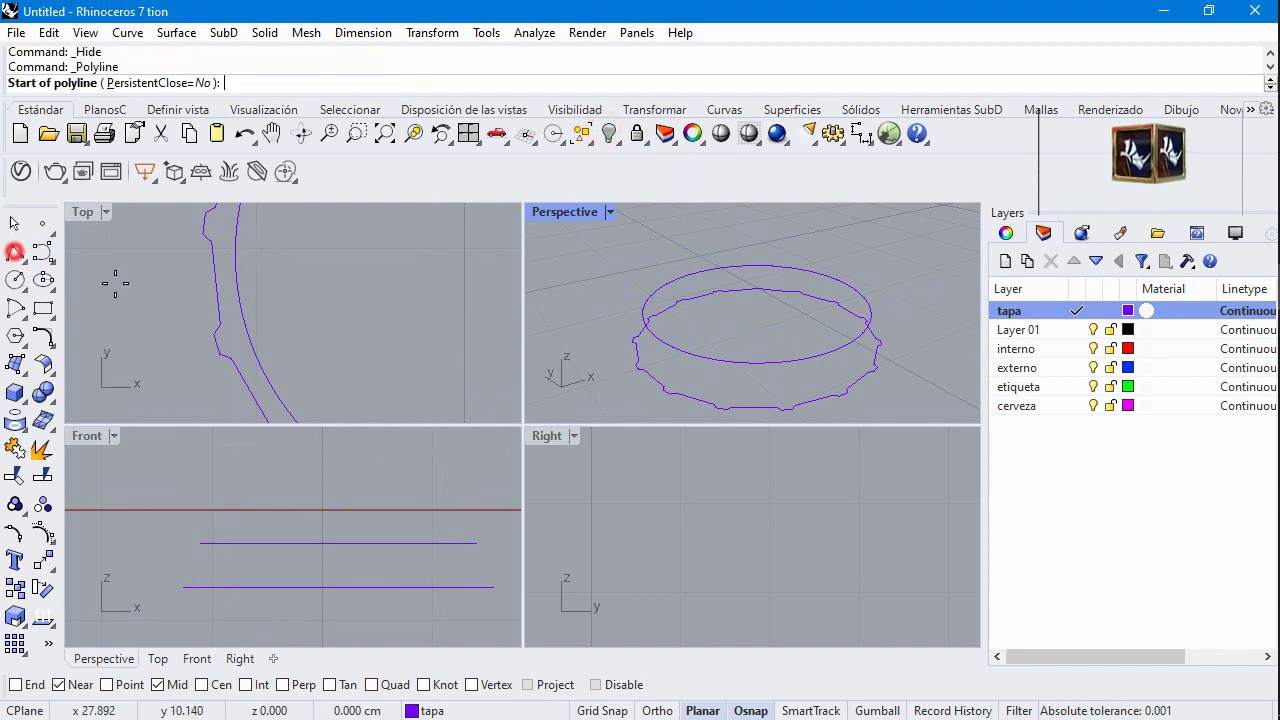
pyautogui.click(216, 289)
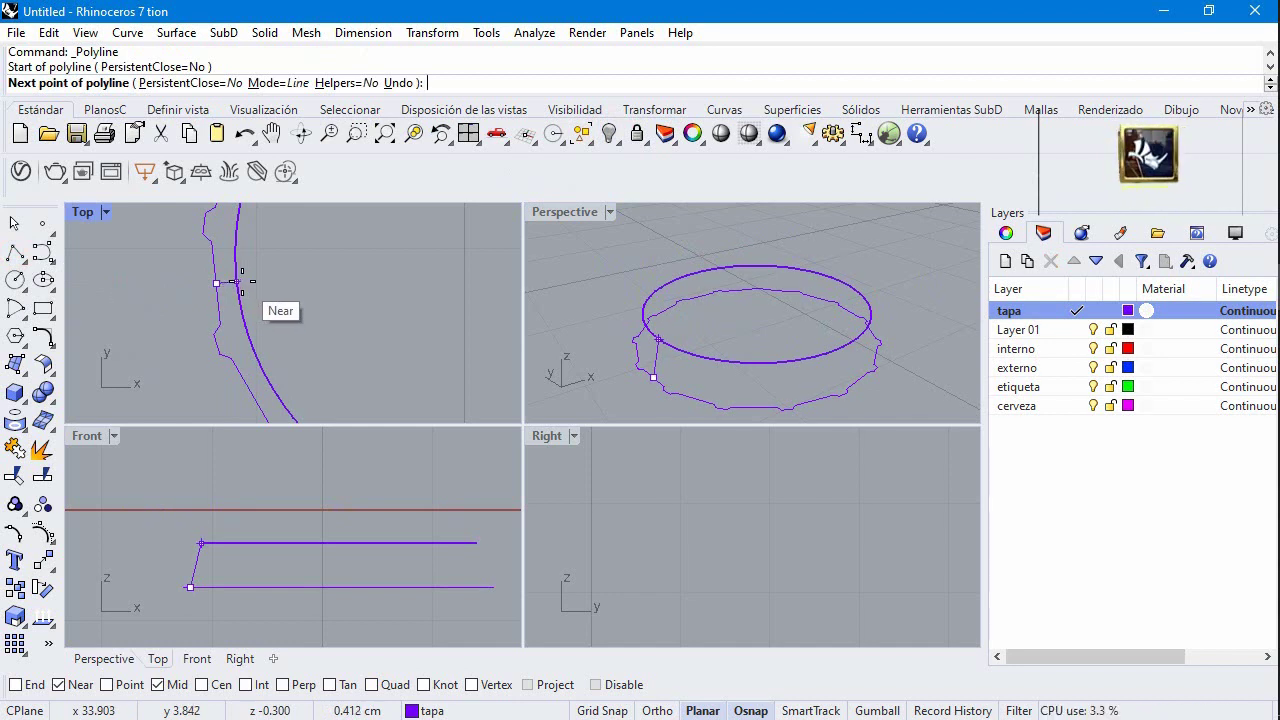
pyautogui.click(242, 282)
pyautogui.press('Return')
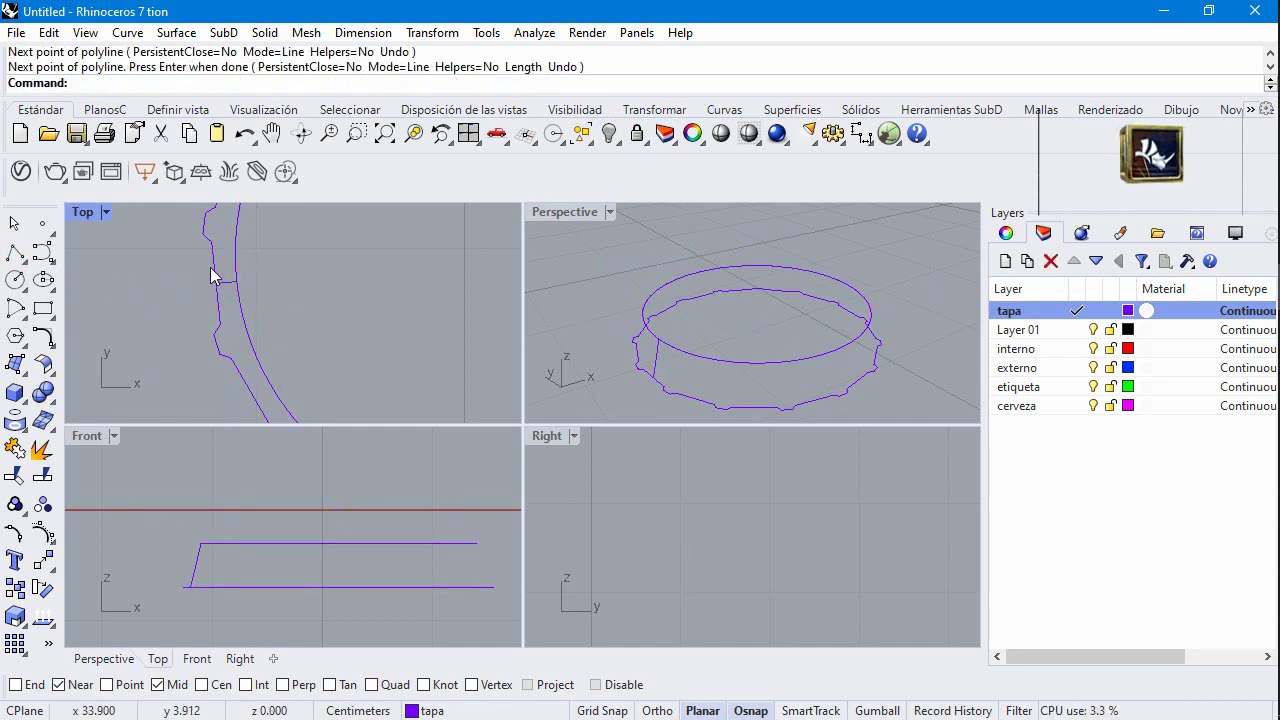
# Step: Draw a line from the midpoint of the neighbouring ridge's outer edge to the lower circle in the Top view
pyautogui.press('Return')
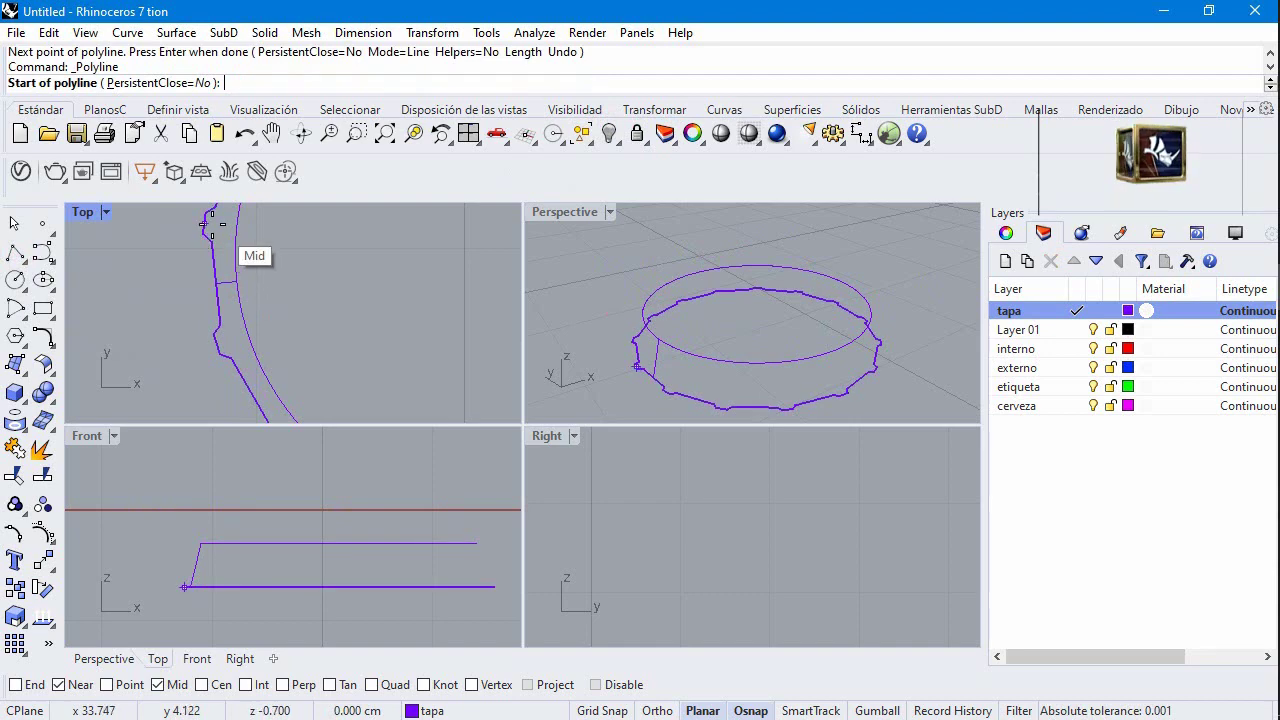
pyautogui.click(209, 224)
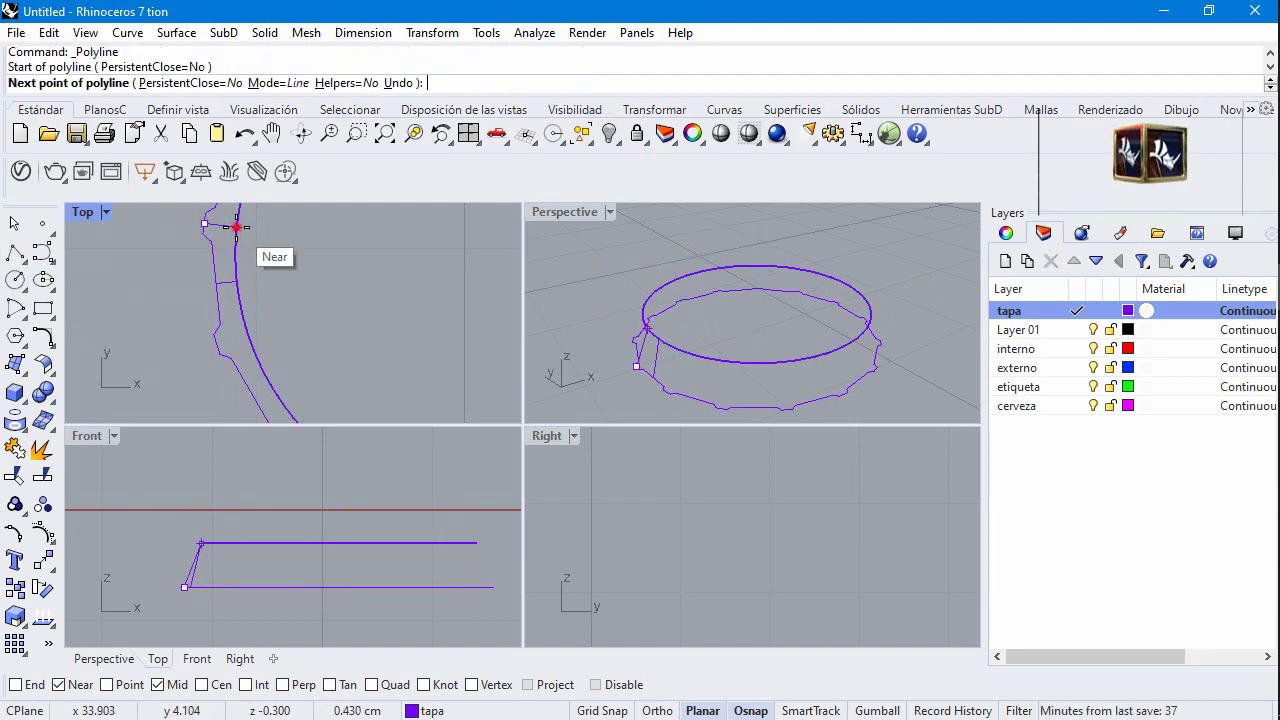
pyautogui.click(237, 227)
pyautogui.press('Return')
pyautogui.press('Return')
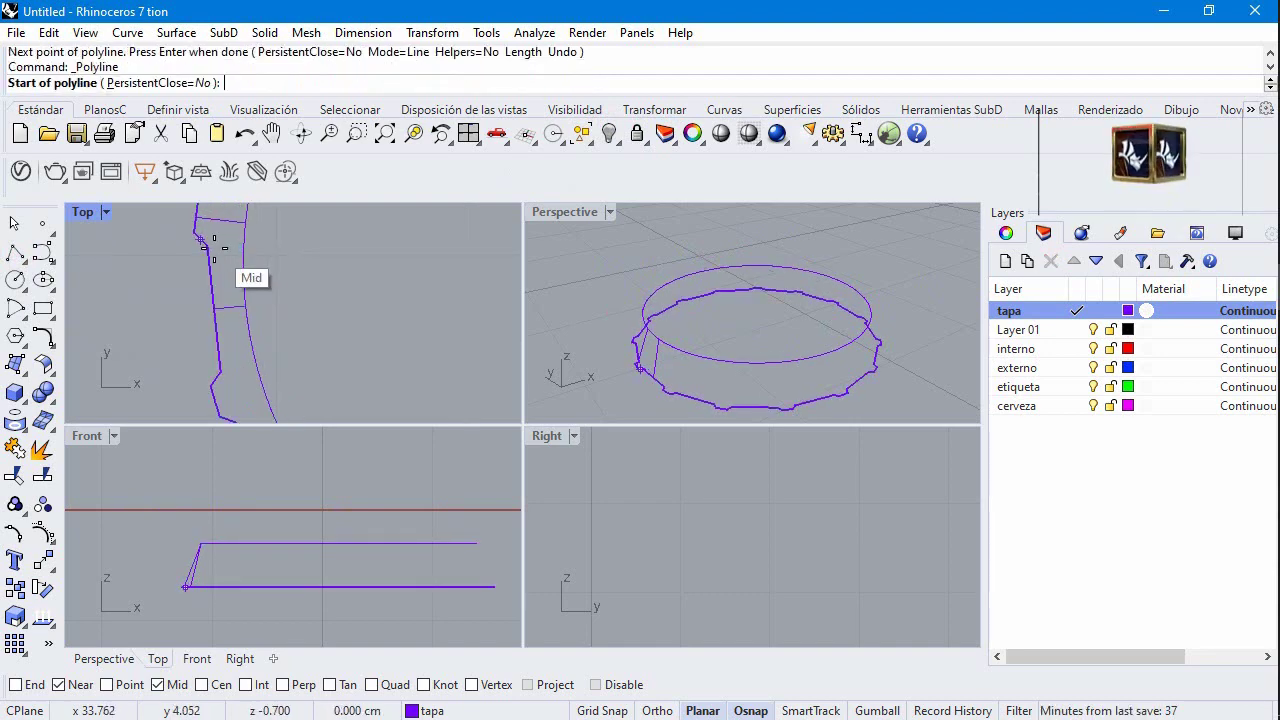
pyautogui.click(212, 248)
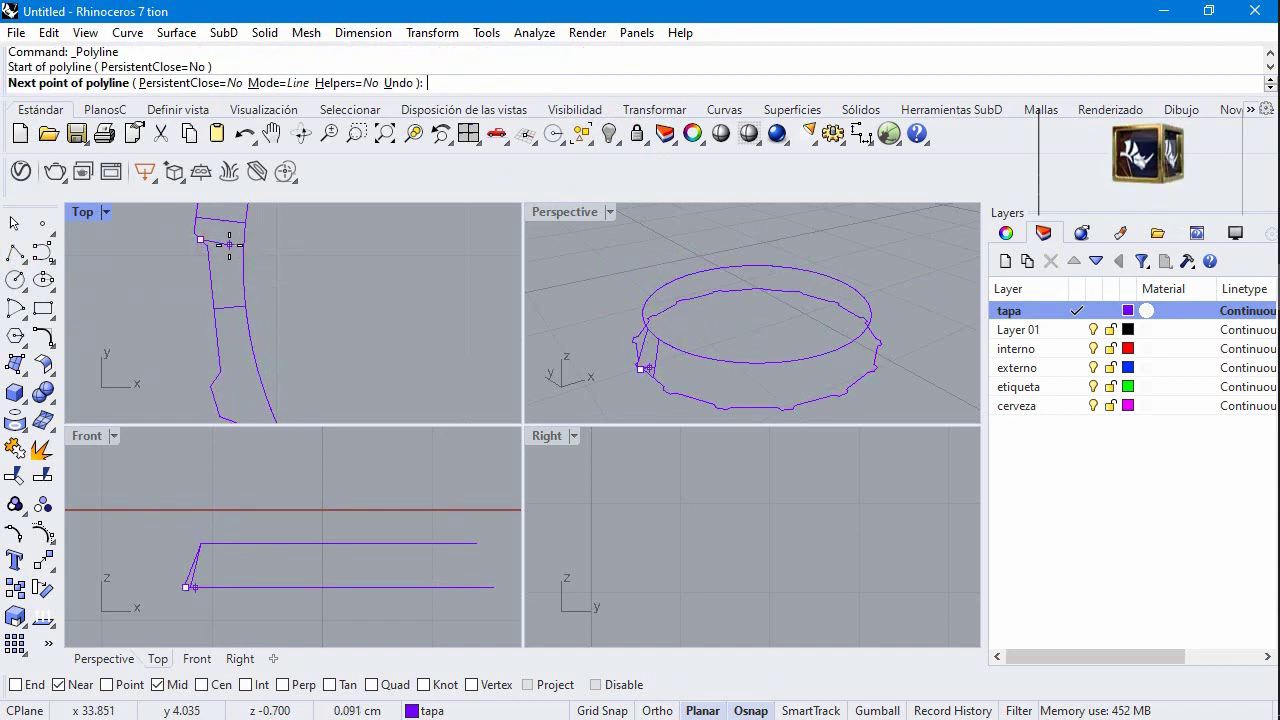
pyautogui.press('Return')
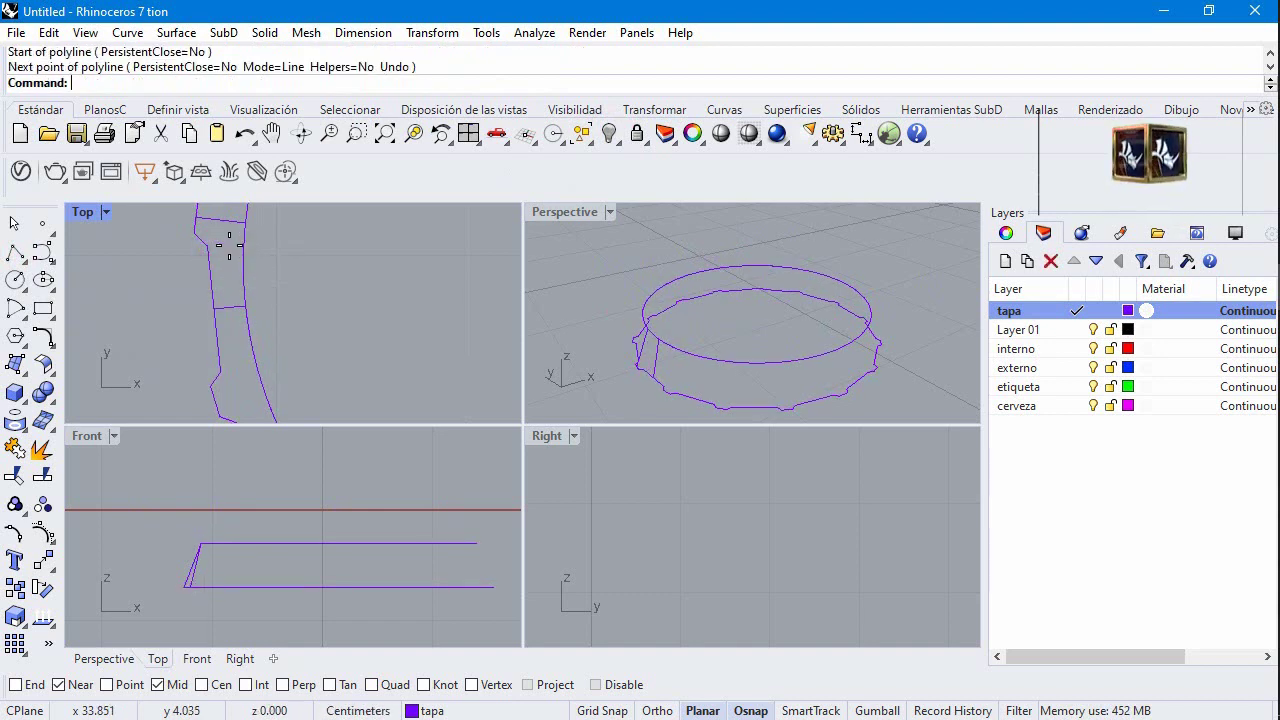
# Step: Switch snapping from midpoints to endpoints and draw a line from the ridge's lower inner corner to the circle in the Top view
pyautogui.click(30, 686)
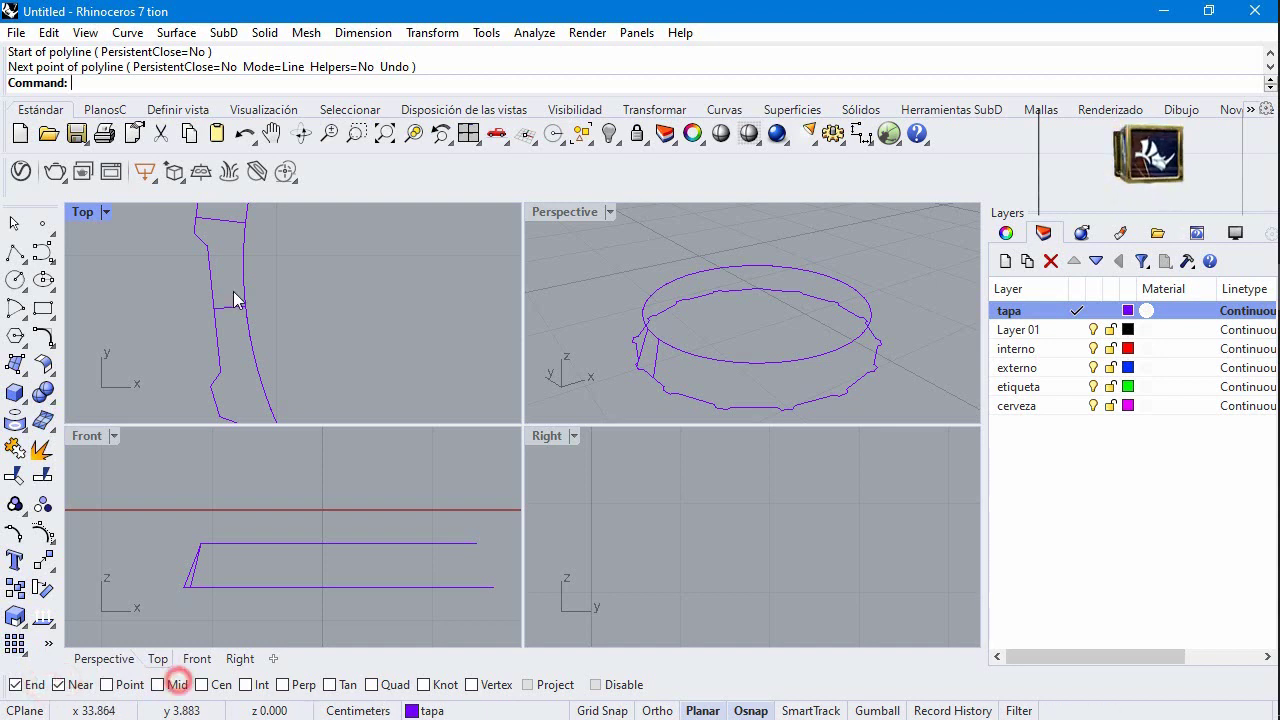
pyautogui.click(15, 252)
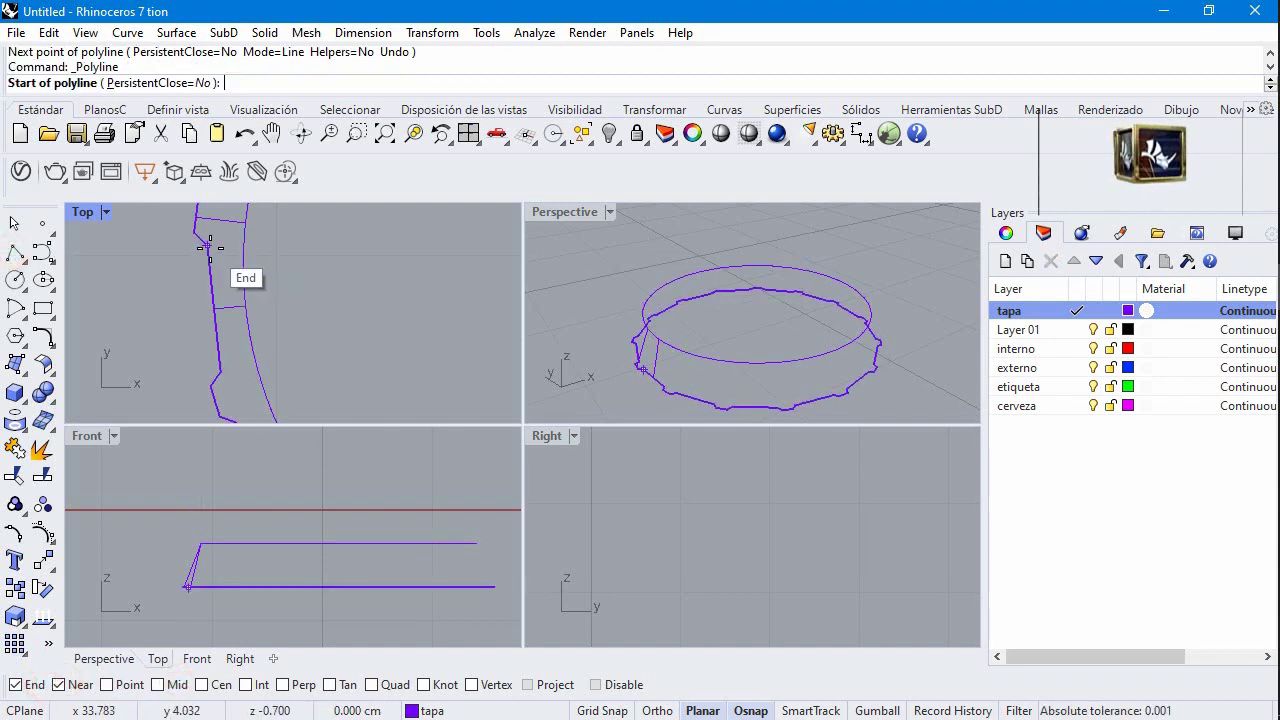
pyautogui.click(210, 245)
pyautogui.click(234, 243)
pyautogui.press('Return')
# Step: Draw a line from the ridge's upper inner corner to the nearby point on the circle, undoing any wrongly snapped point
pyautogui.scroll(-2, 260, 285)
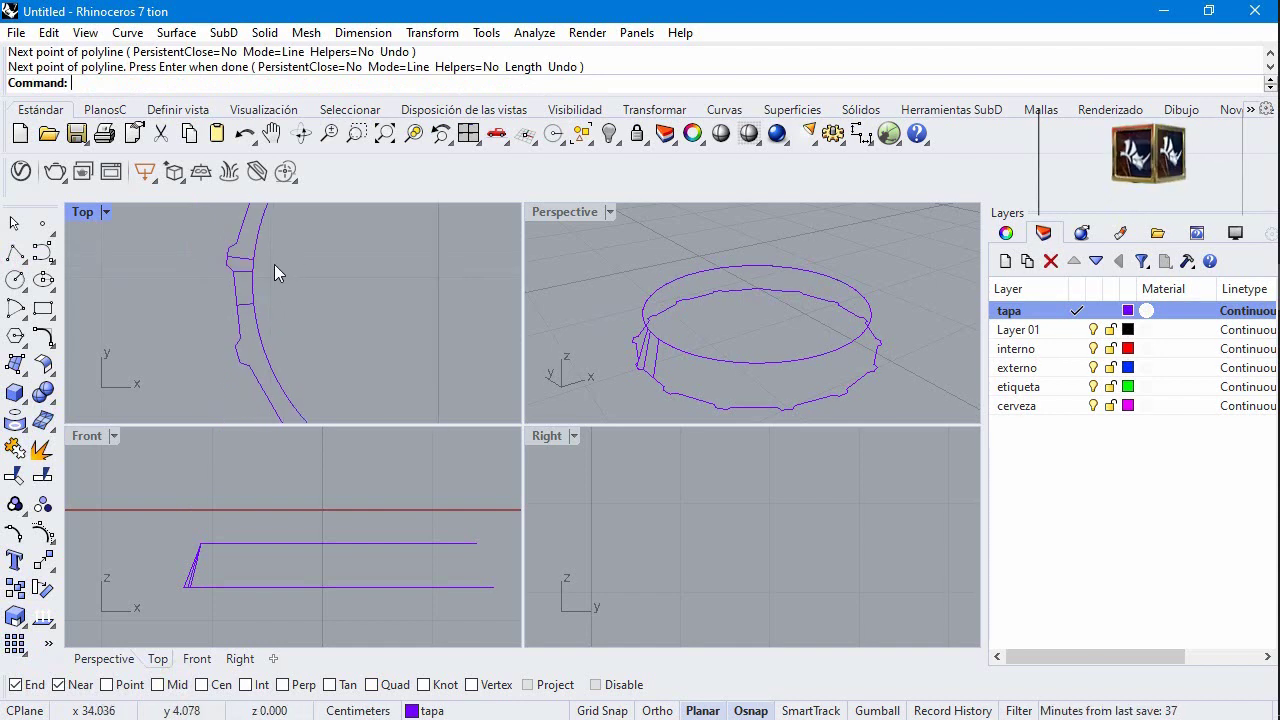
pyautogui.press('Return')
pyautogui.click(236, 243)
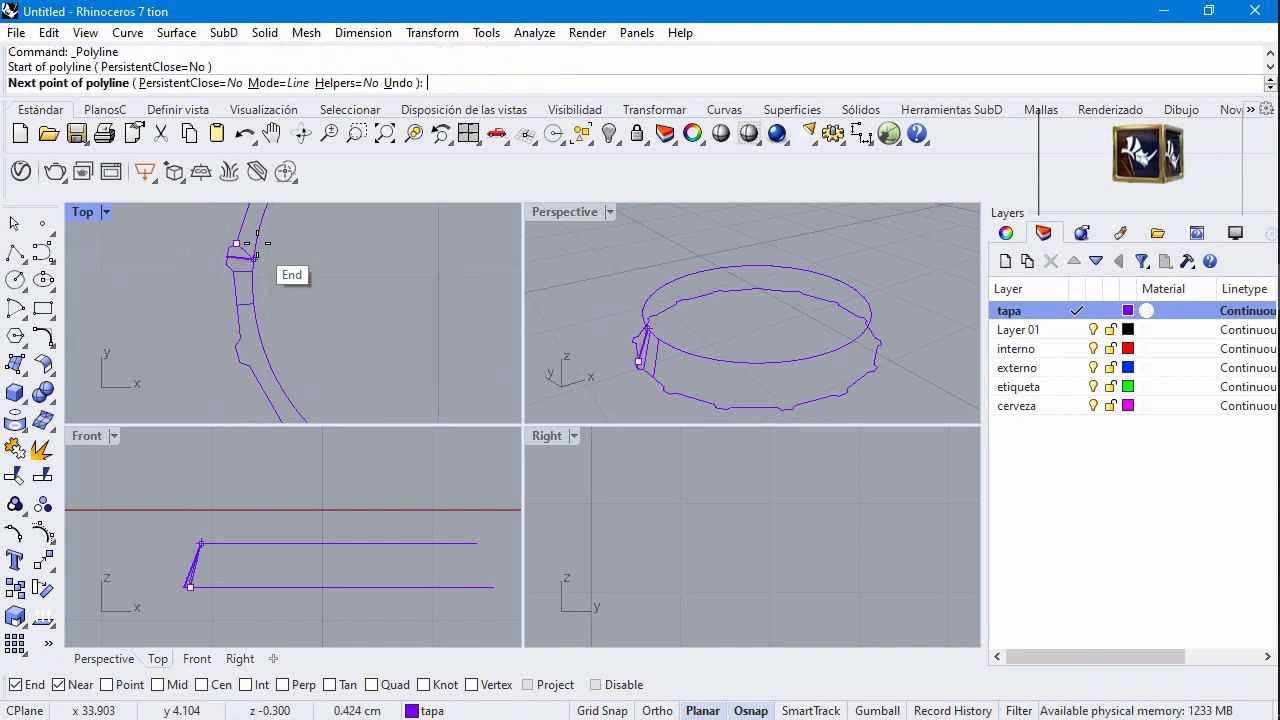
pyautogui.click(258, 243)
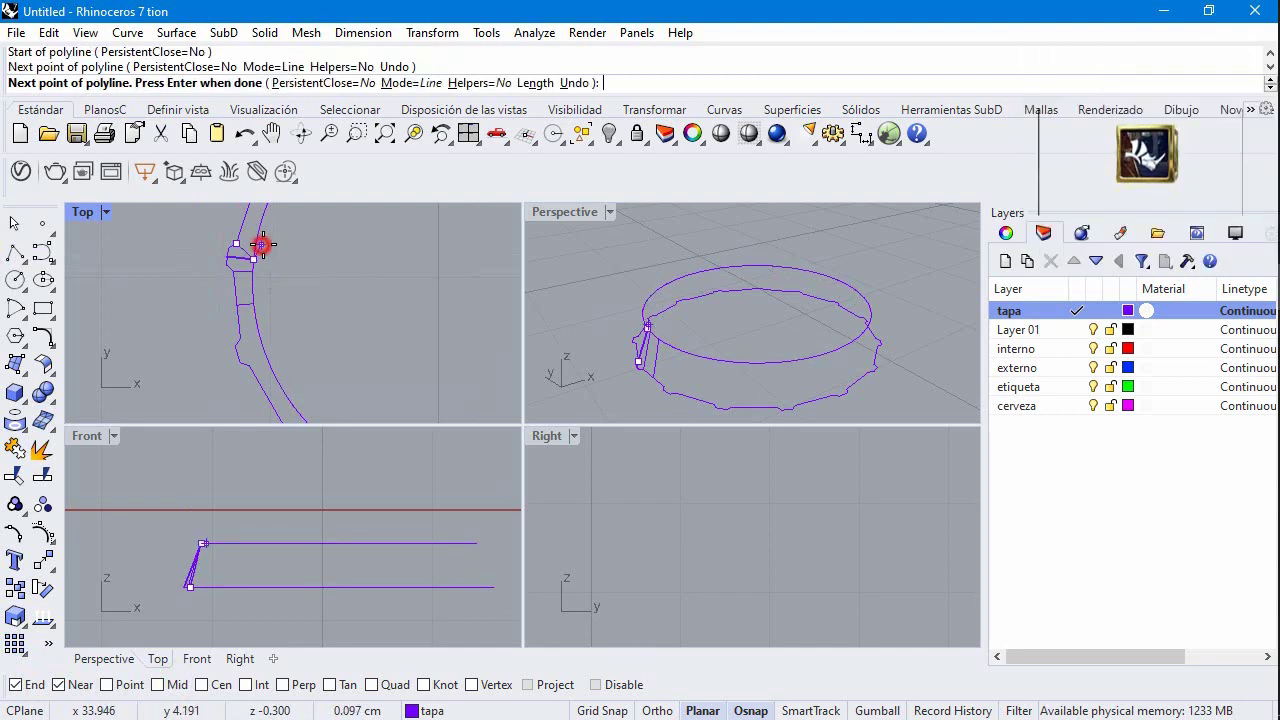
pyautogui.hotkey('ctrl', 'z')
pyautogui.scroll(2, 257, 243)
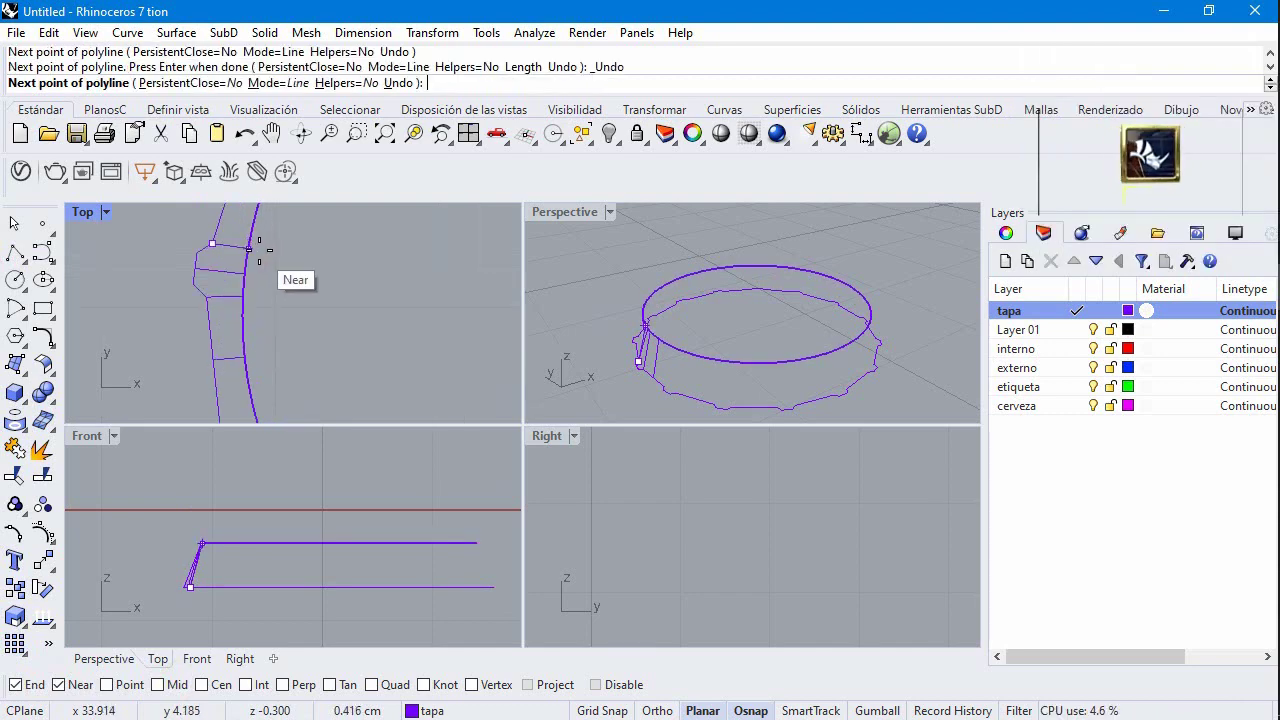
pyautogui.press('Escape')
# Step: Polar-array the four connecting lines around the cap circle's center with 15 items over 360 degrees
pyautogui.scroll(-2, 254, 291)
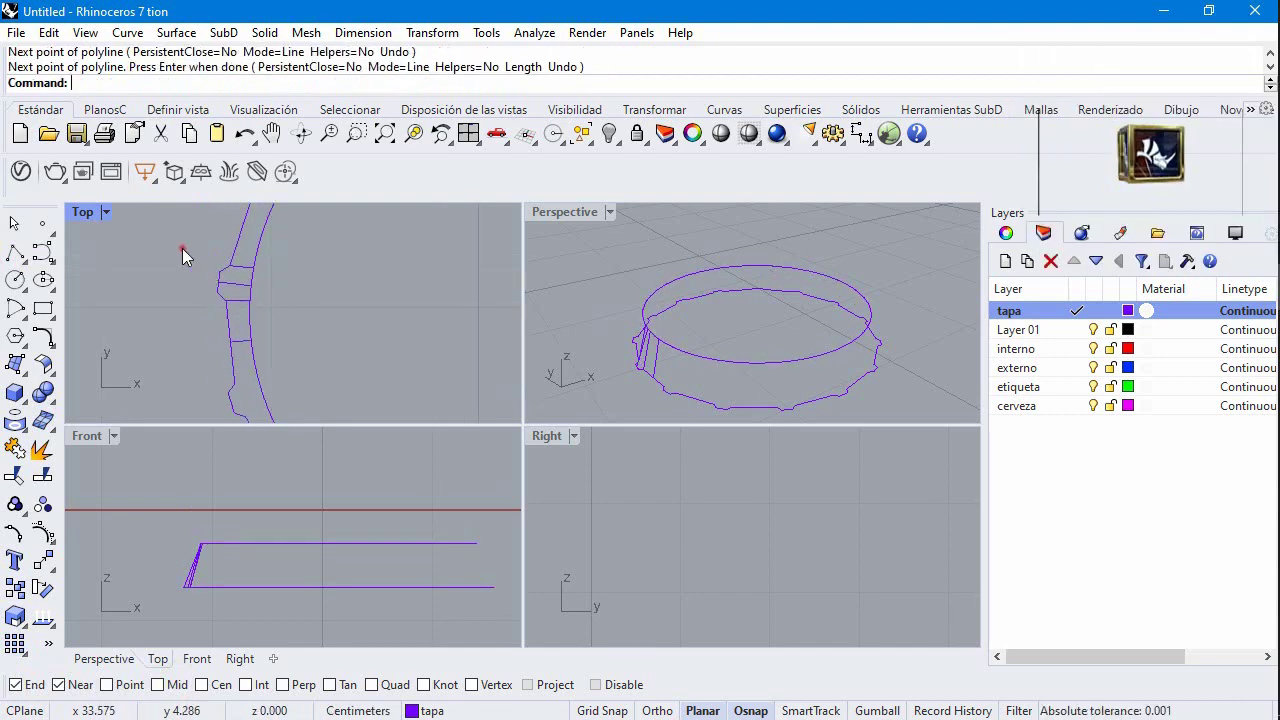
pyautogui.moveTo(183, 249); pyautogui.dragTo(283, 355)
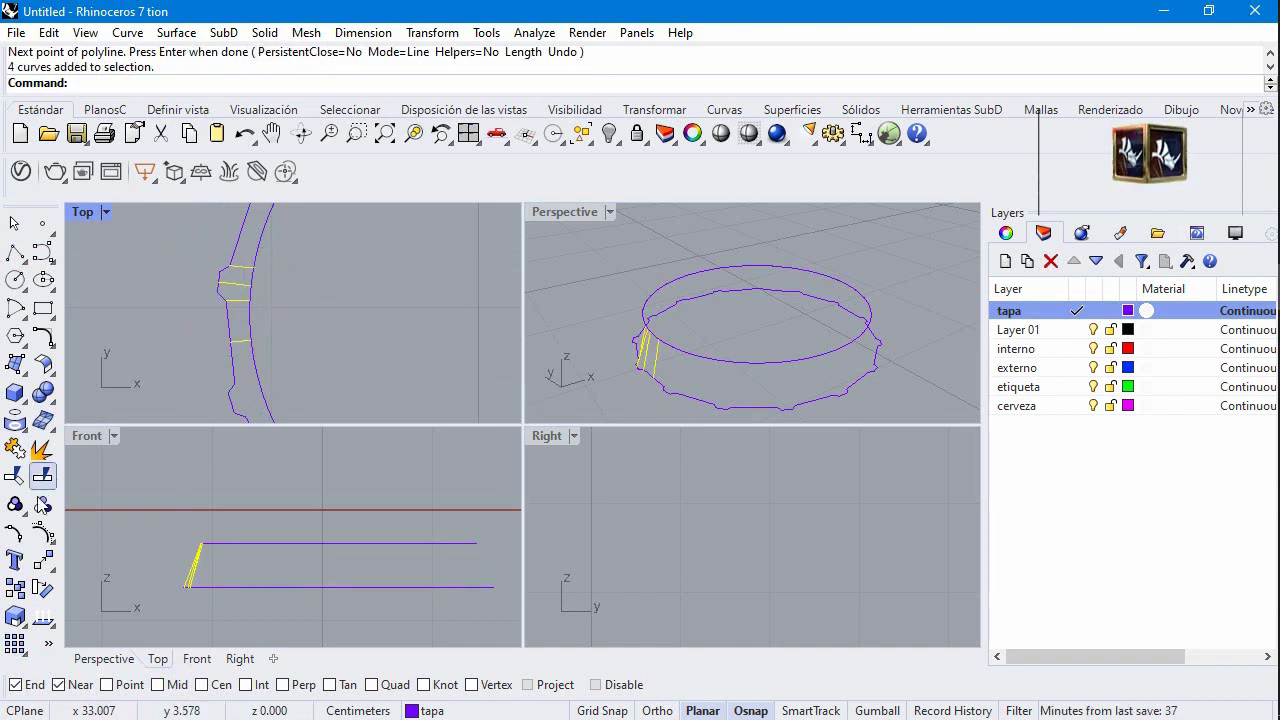
pyautogui.click(42, 560)
pyautogui.click(123, 626)
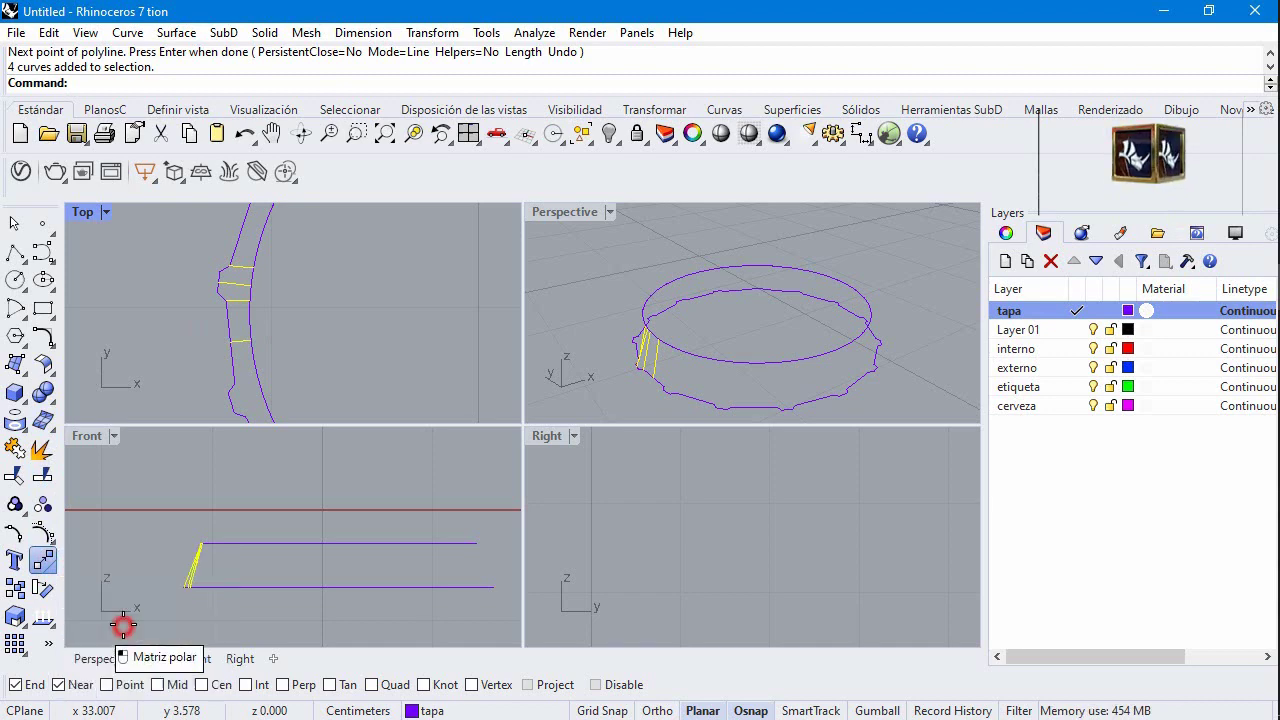
pyautogui.scroll(-3, 286, 271)
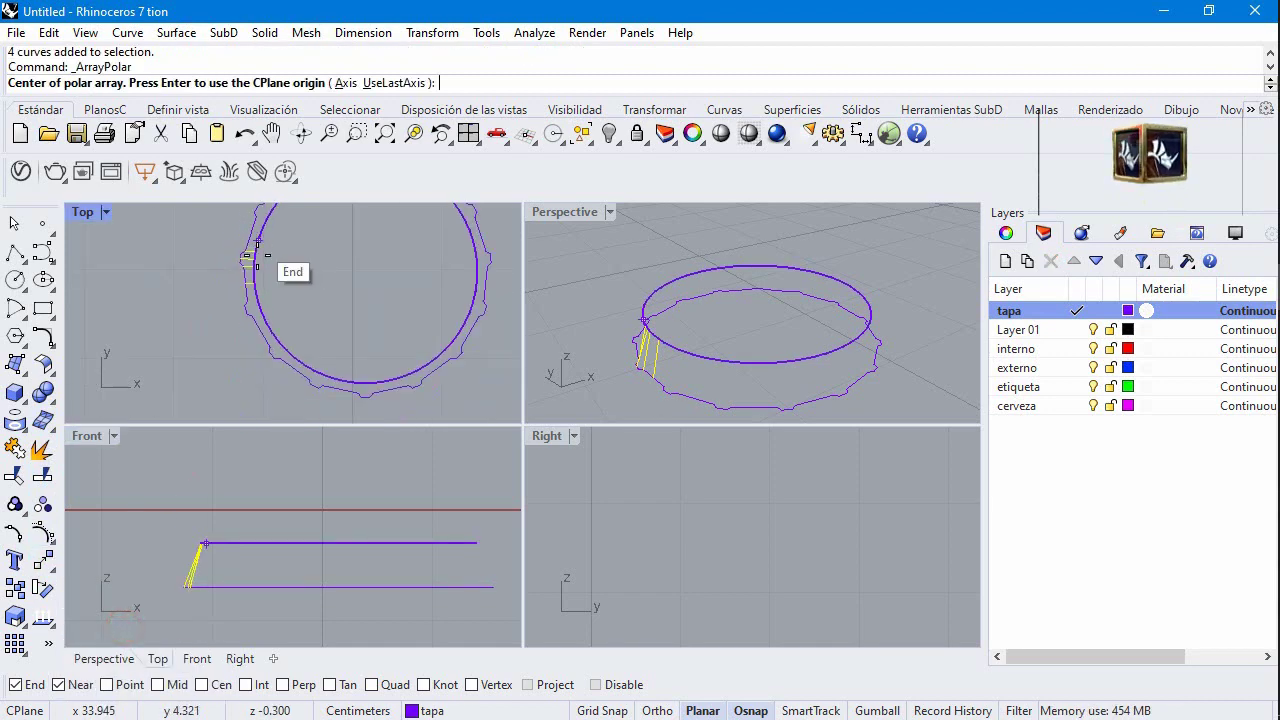
pyautogui.click(201, 685)
pyautogui.click(335, 370)
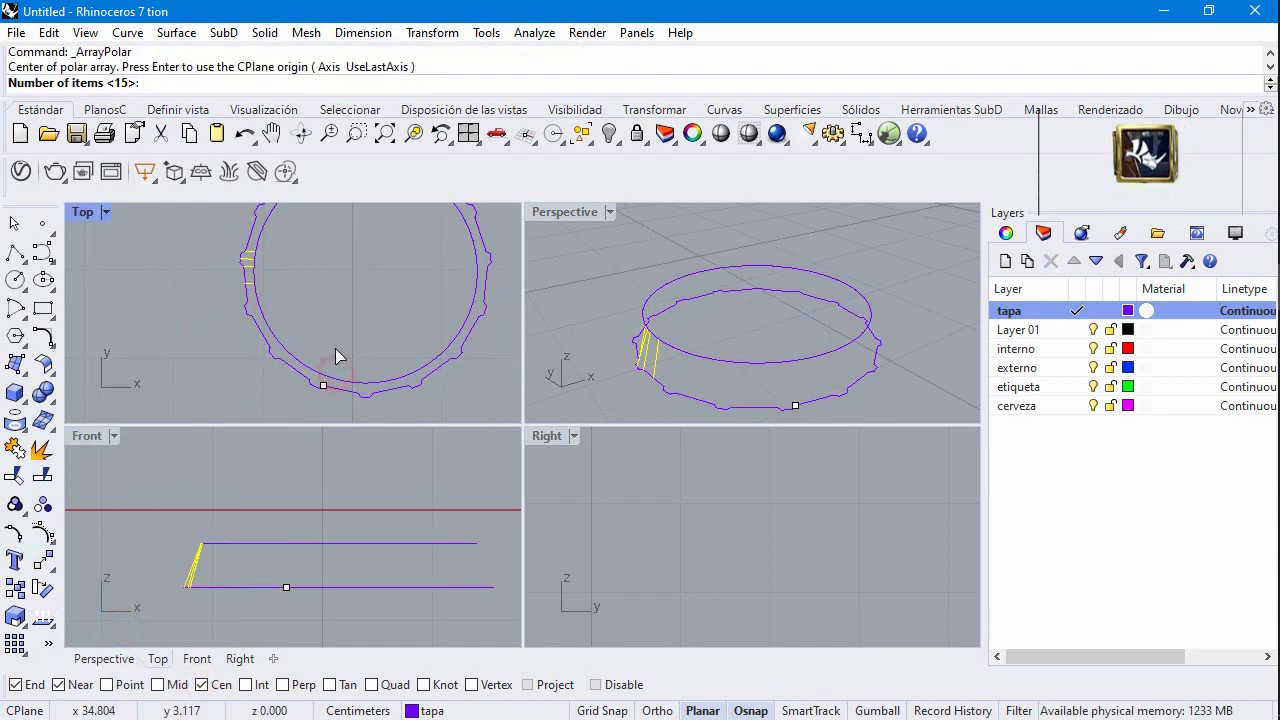
pyautogui.press('Escape')
pyautogui.press('Return')
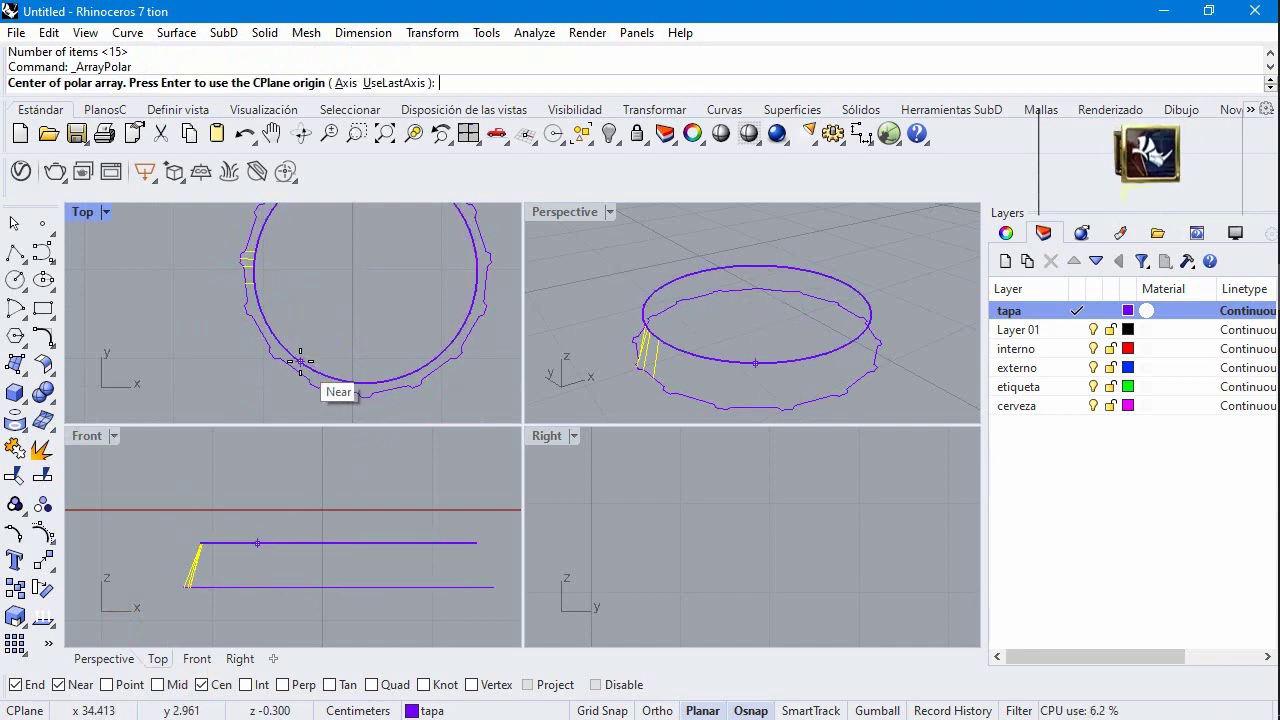
pyautogui.click(300, 360)
pyautogui.write('15')
pyautogui.press('Return')
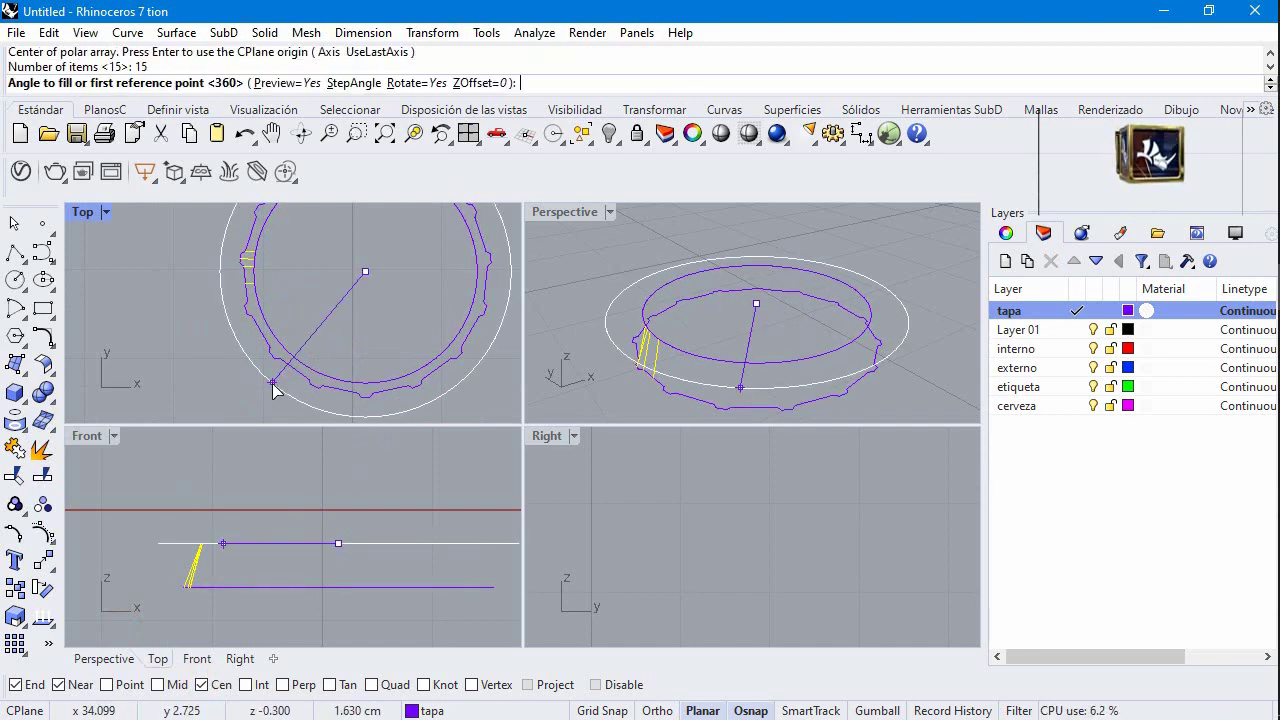
pyautogui.press('Return')
pyautogui.press('Return')
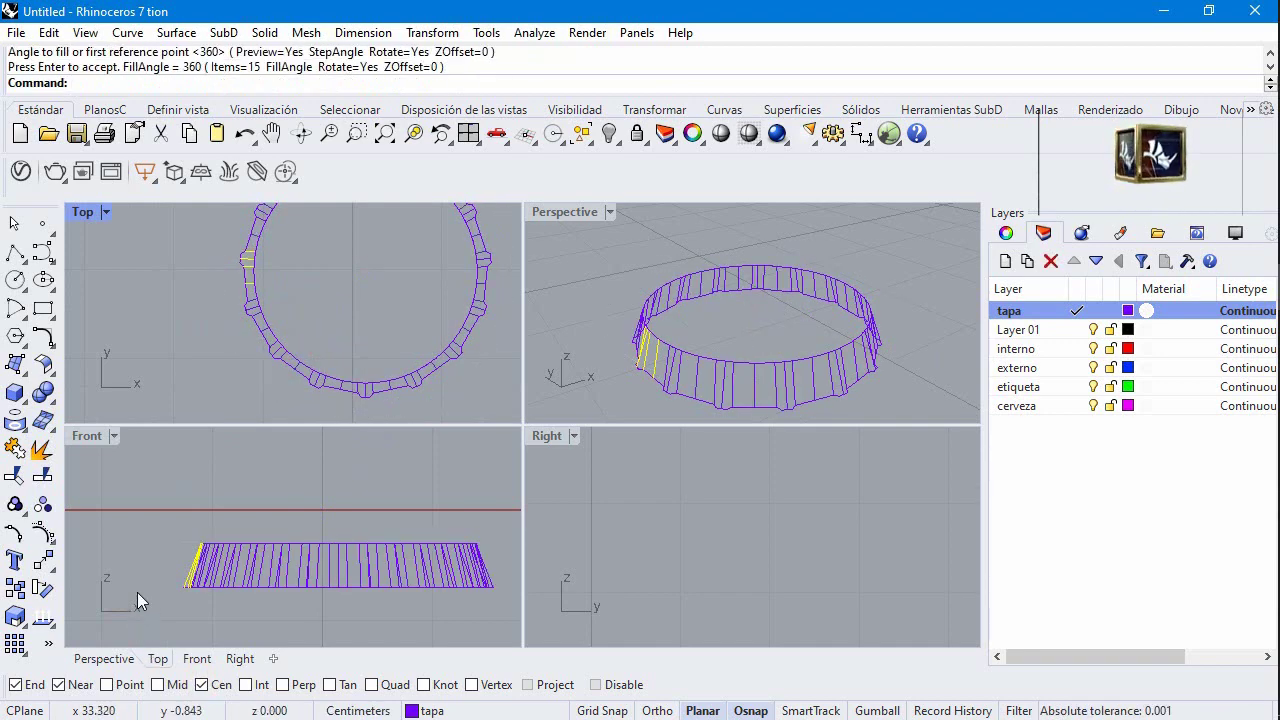
# Step: Show all hidden objects again, including the cap's uppermost circle, and check the cap in the Perspective view
pyautogui.doubleClick(738, 376)
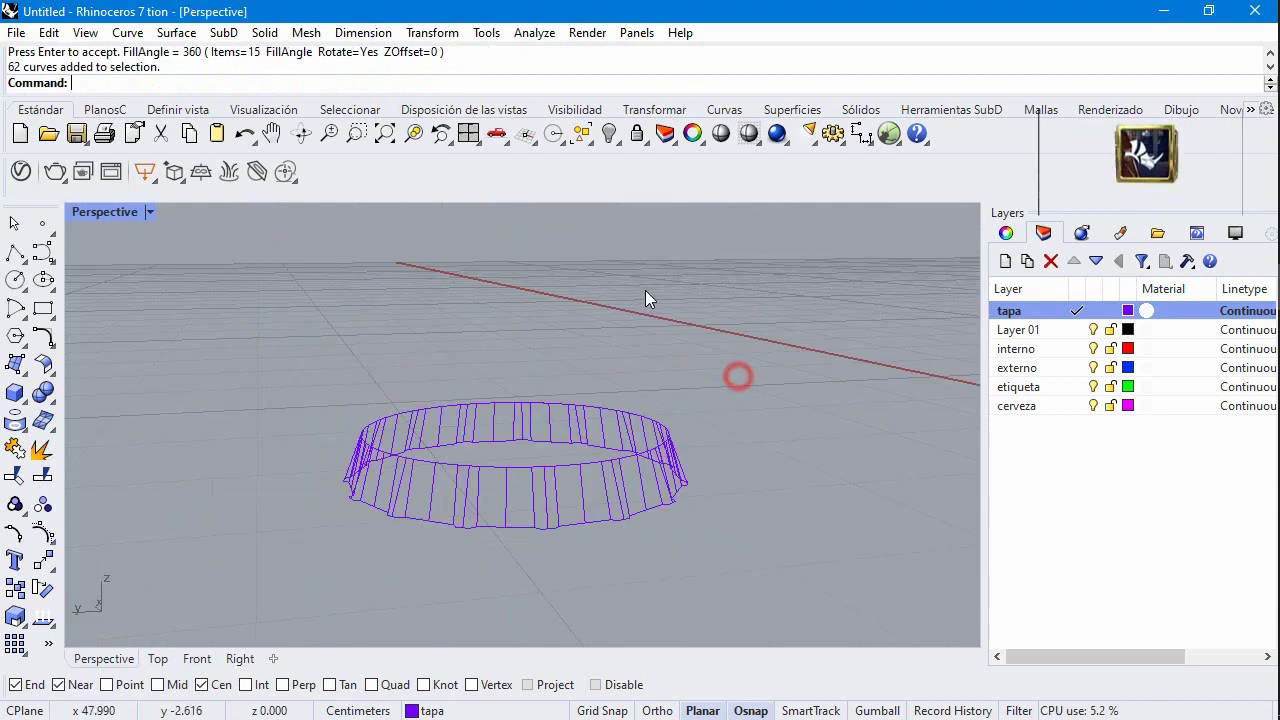
pyautogui.click(612, 134)
pyautogui.scroll(3, 330, 424)
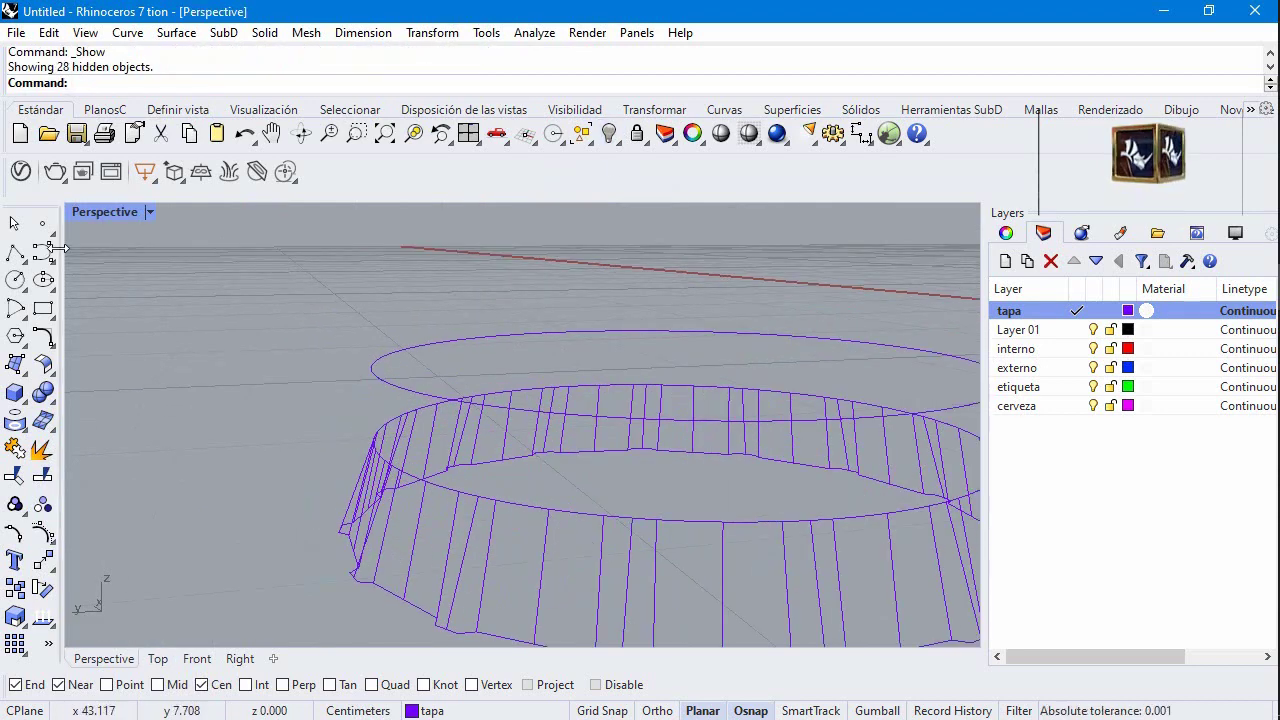
pyautogui.doubleClick(83, 210)
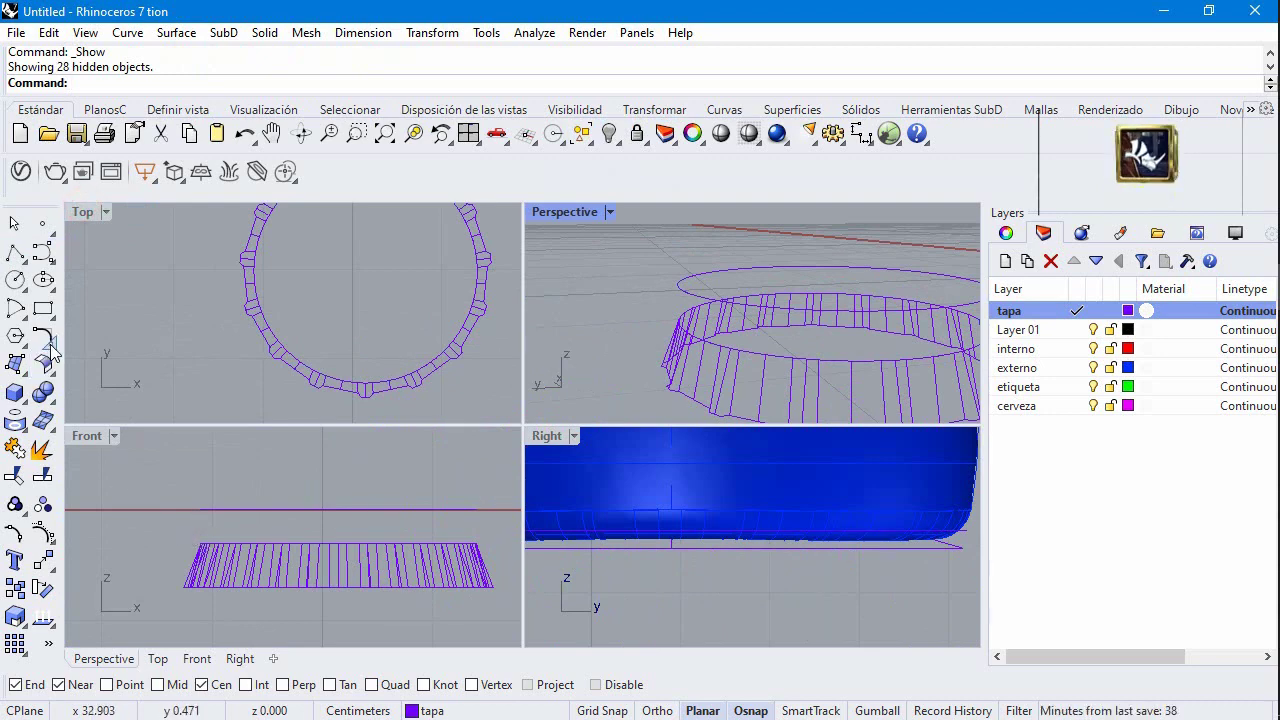
# Step: Draw a vertical line between the quadrant points of the lower and uppermost cap circles in the Front view, using only quadrant snapping
pyautogui.click(27, 250)
pyautogui.scroll(3, 200, 538)
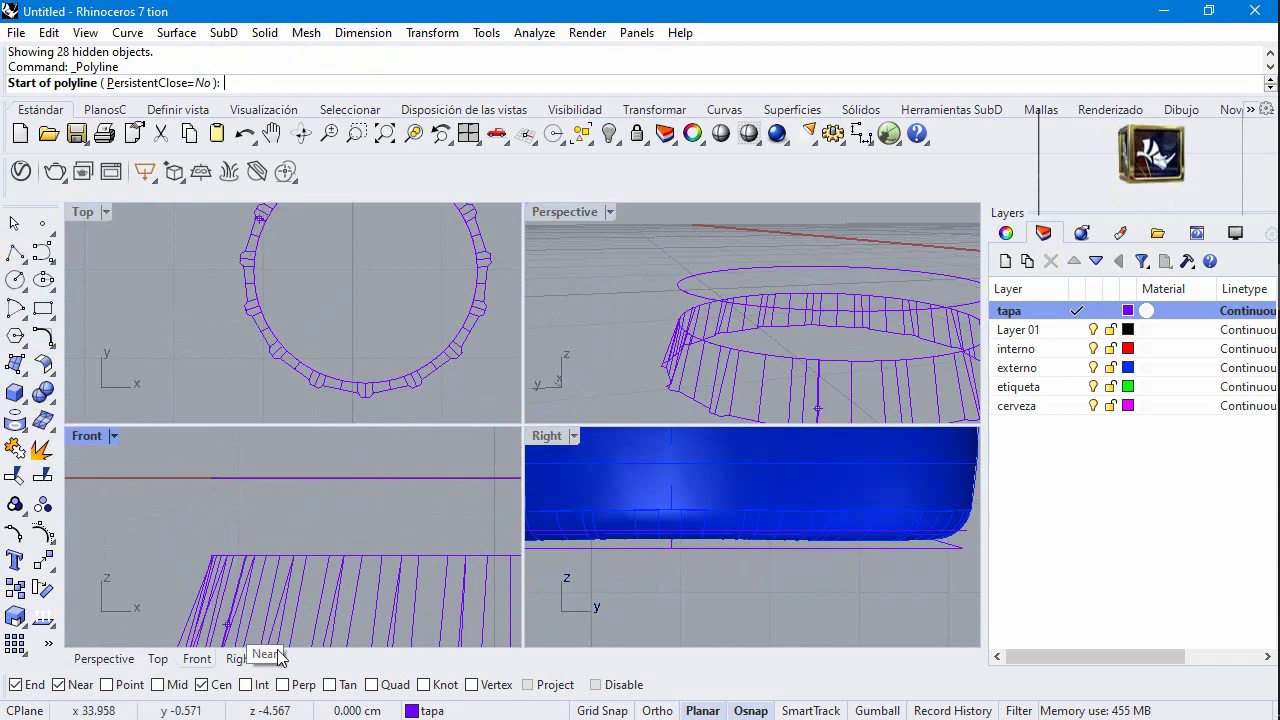
pyautogui.rightClick(373, 684)
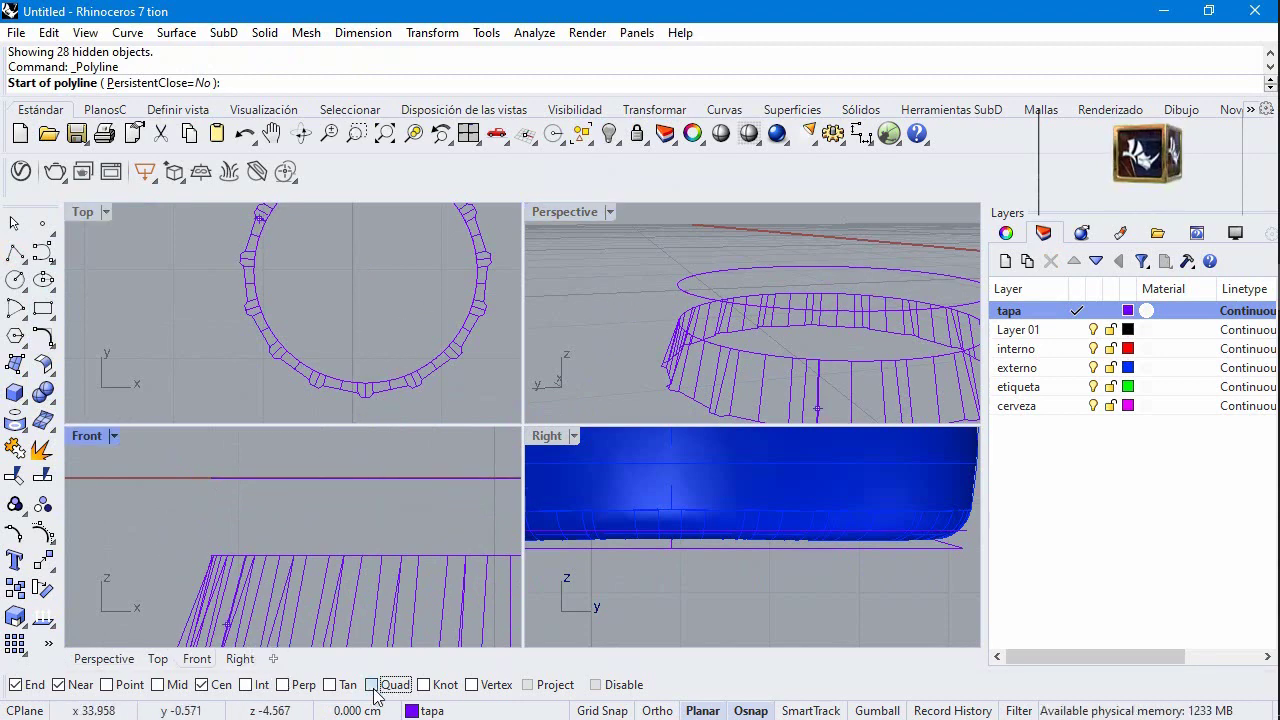
pyautogui.click(211, 553)
pyautogui.scroll(-2, 213, 483)
pyautogui.click(228, 504)
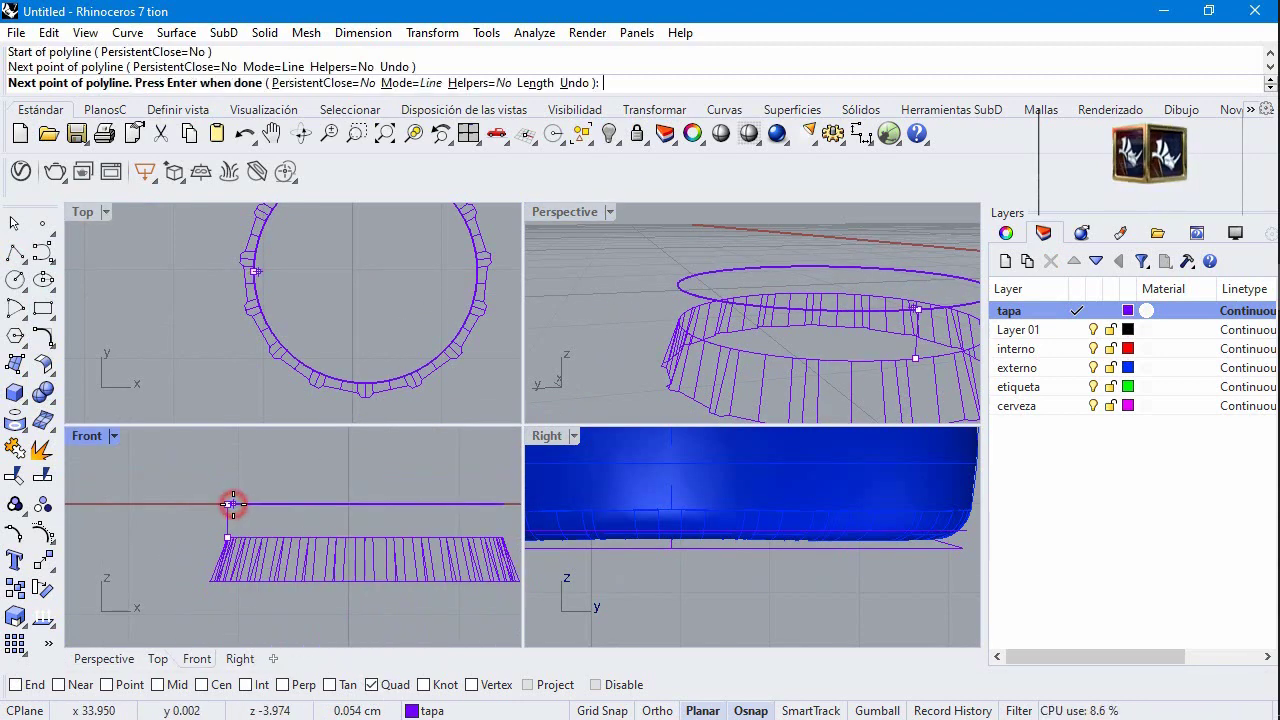
pyautogui.press('Return')
# Step: Sweep the vertical line along the uppermost circle as a one-rail sweep to form the cap's upper band
pyautogui.scroll(1, 232, 504)
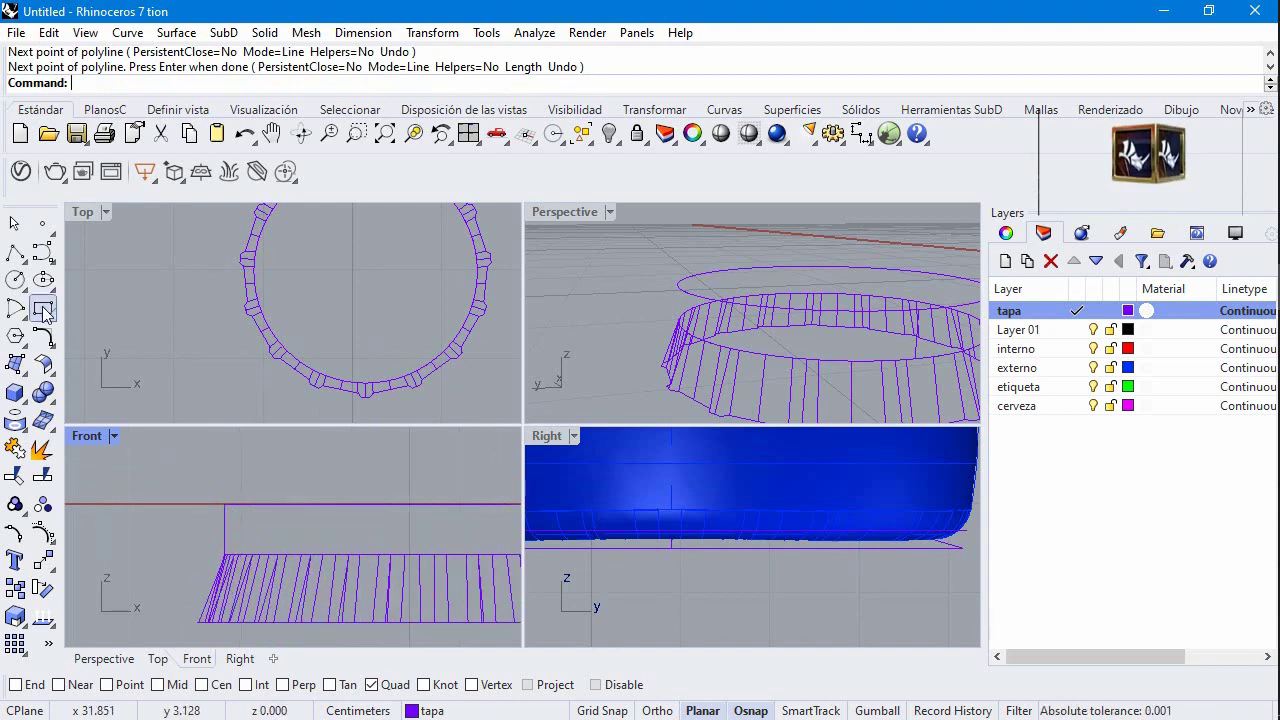
pyautogui.click(19, 369)
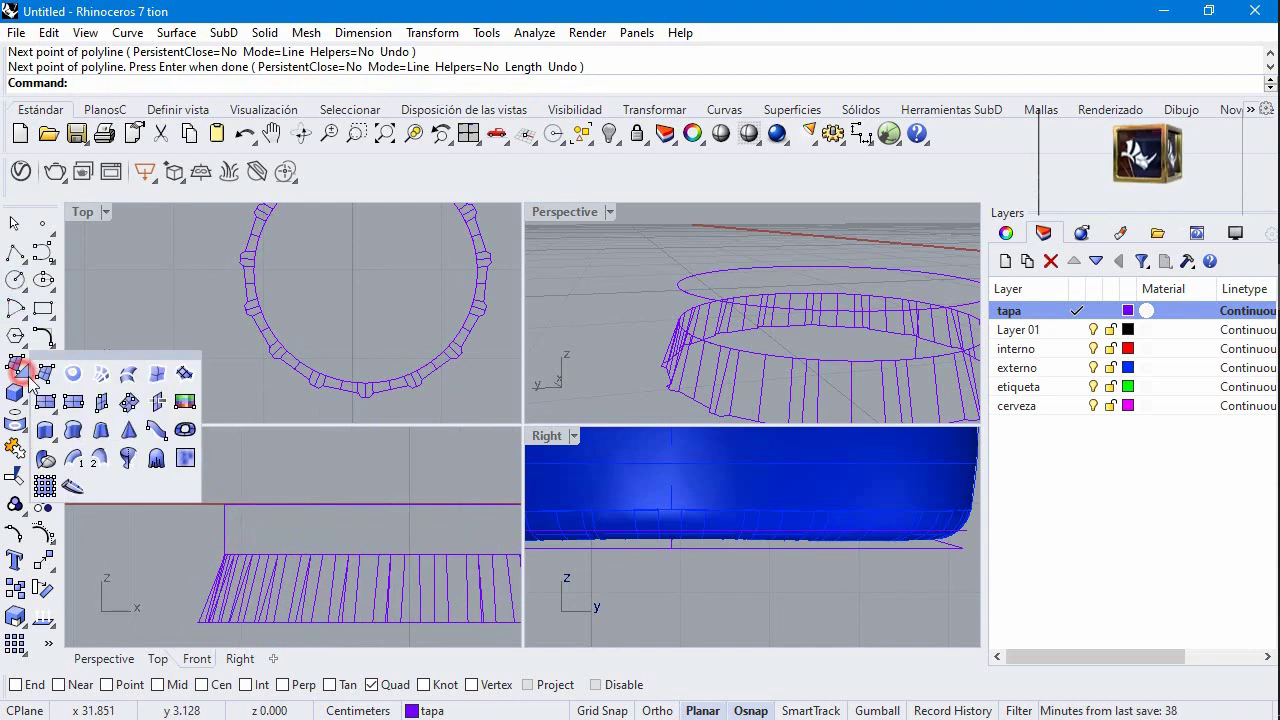
pyautogui.click(73, 457)
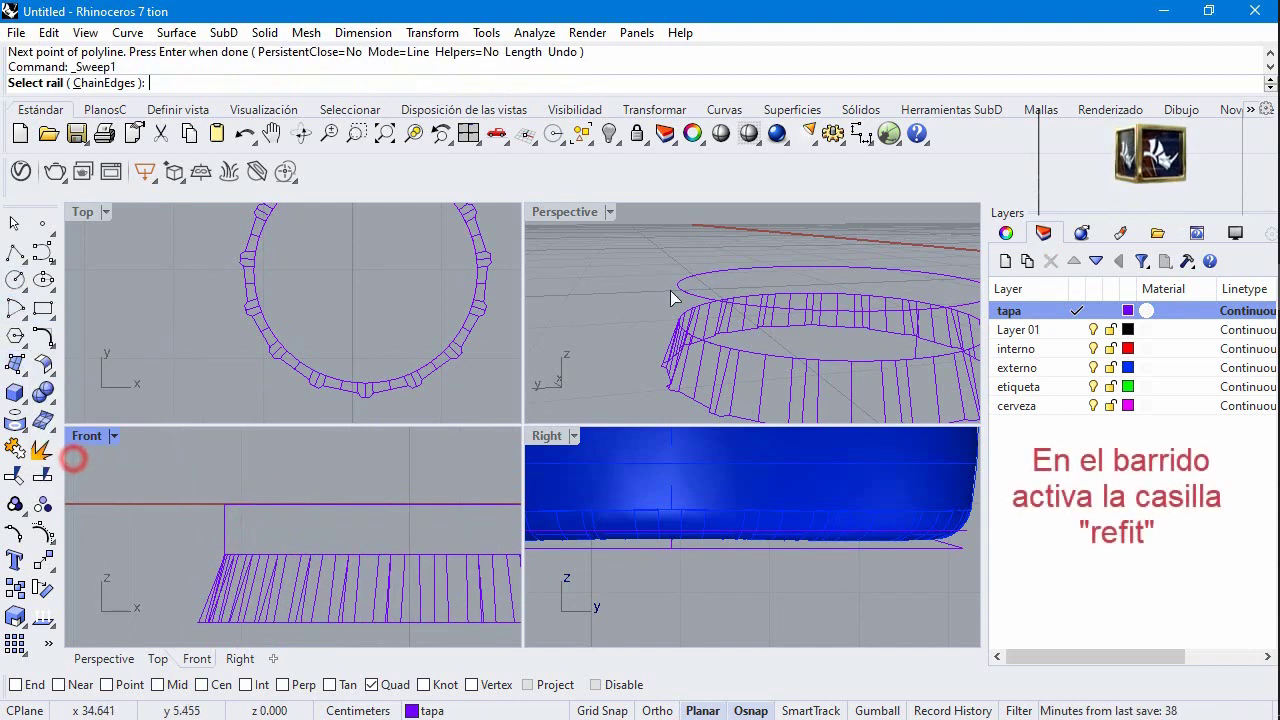
pyautogui.click(261, 505)
pyautogui.click(224, 519)
pyautogui.press('Return')
pyautogui.press('Return')
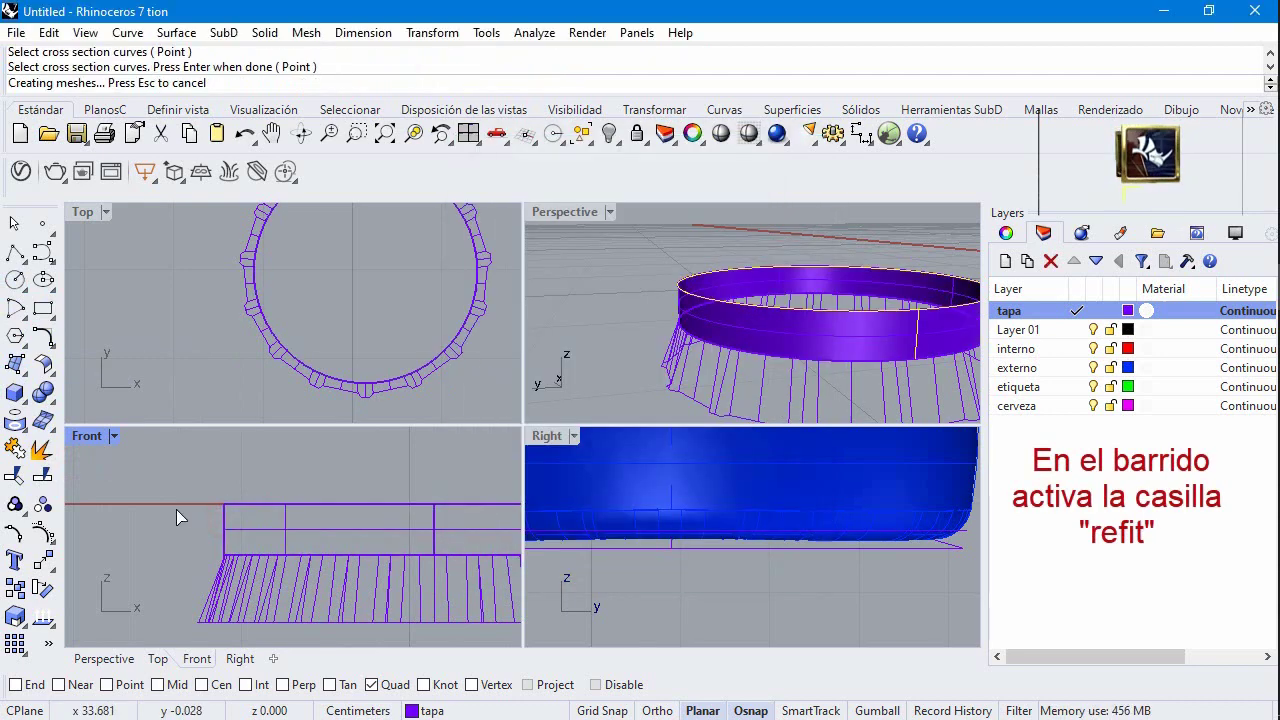
# Step: Hide the swept upper band of the cap
pyautogui.click(689, 309)
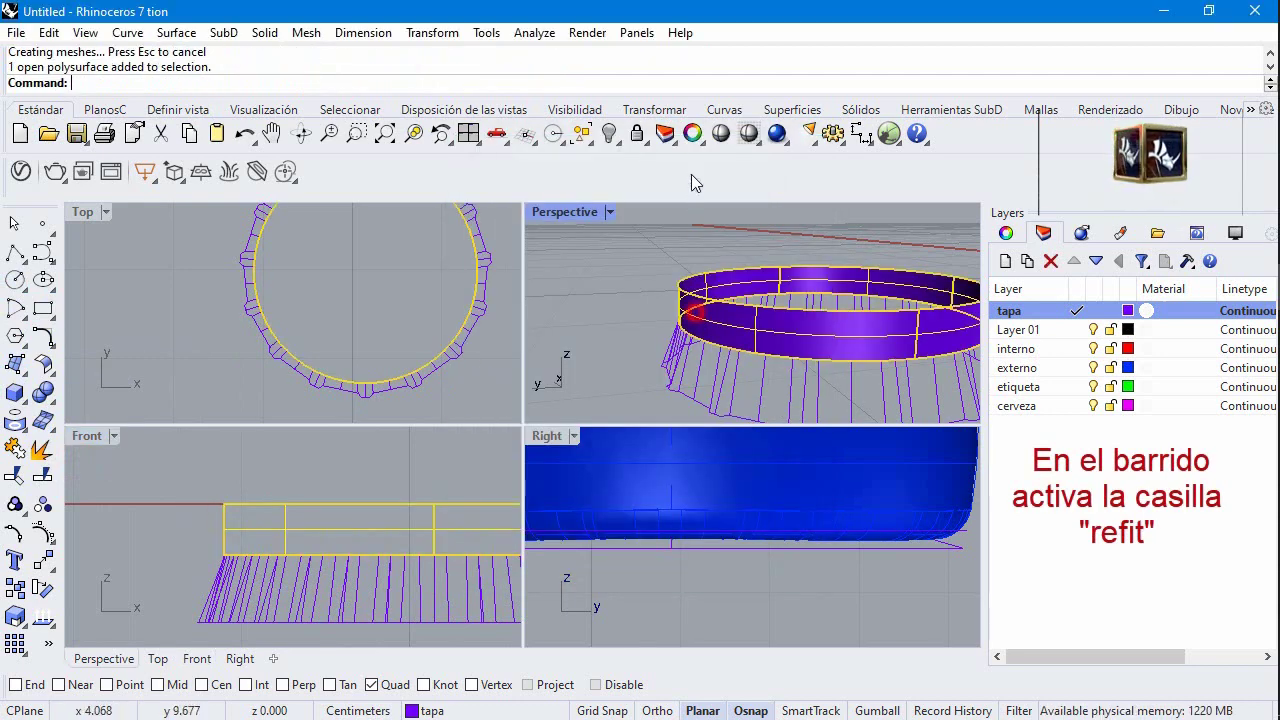
pyautogui.click(609, 133)
pyautogui.scroll(-1, 675, 311)
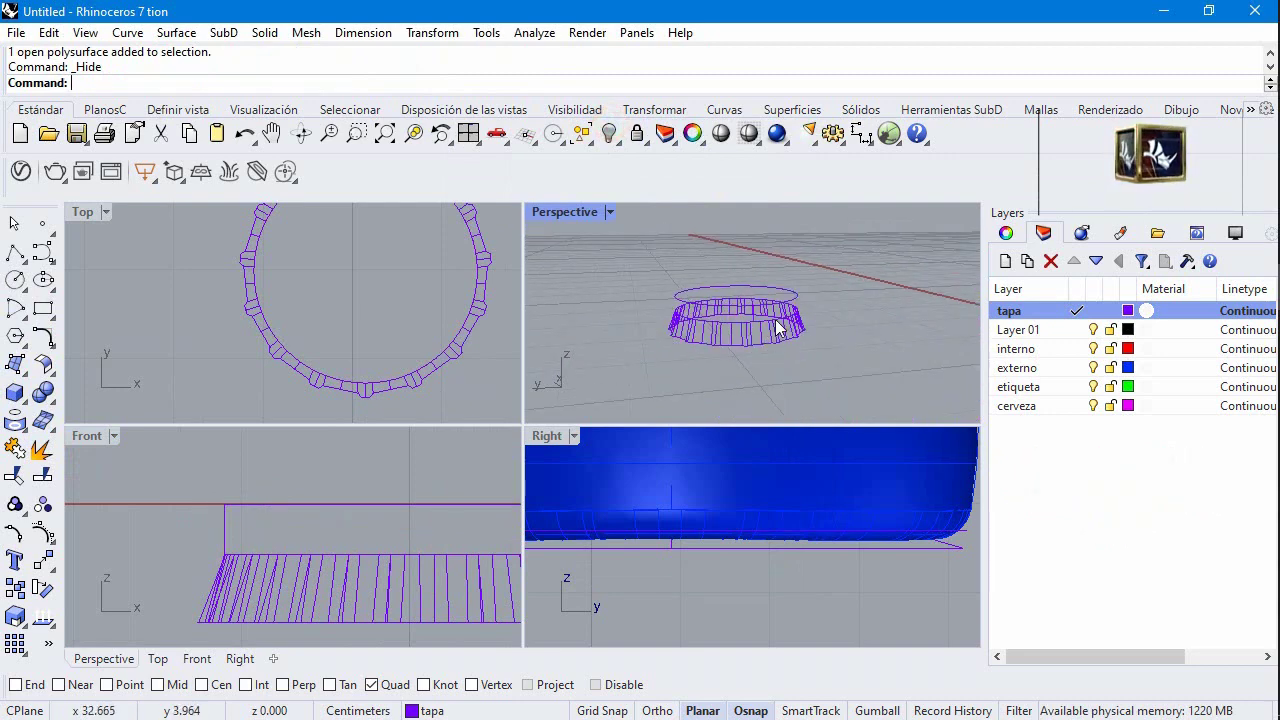
# Step: Create a network surface from all the ridged skirt's curves with Position edge matching, and show the hidden upper band again
pyautogui.scroll(-2, 250, 520)
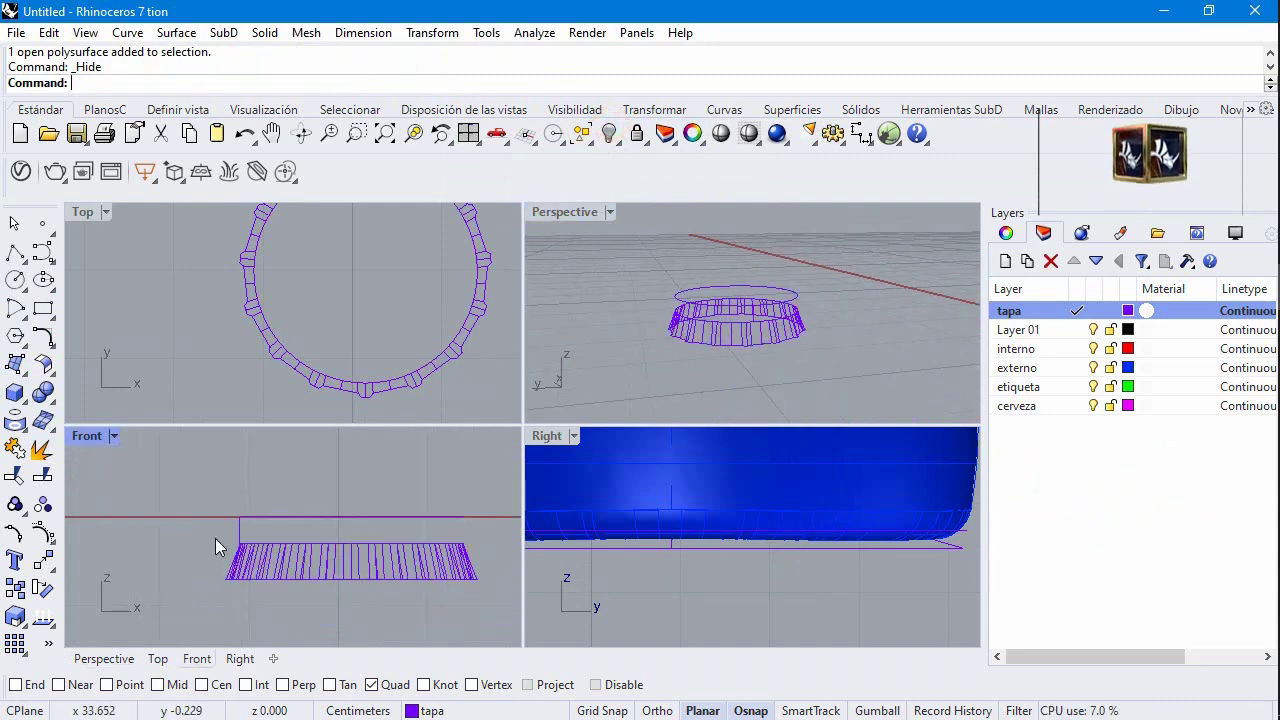
pyautogui.moveTo(214, 534); pyautogui.dragTo(511, 603)
pyautogui.click(20, 366)
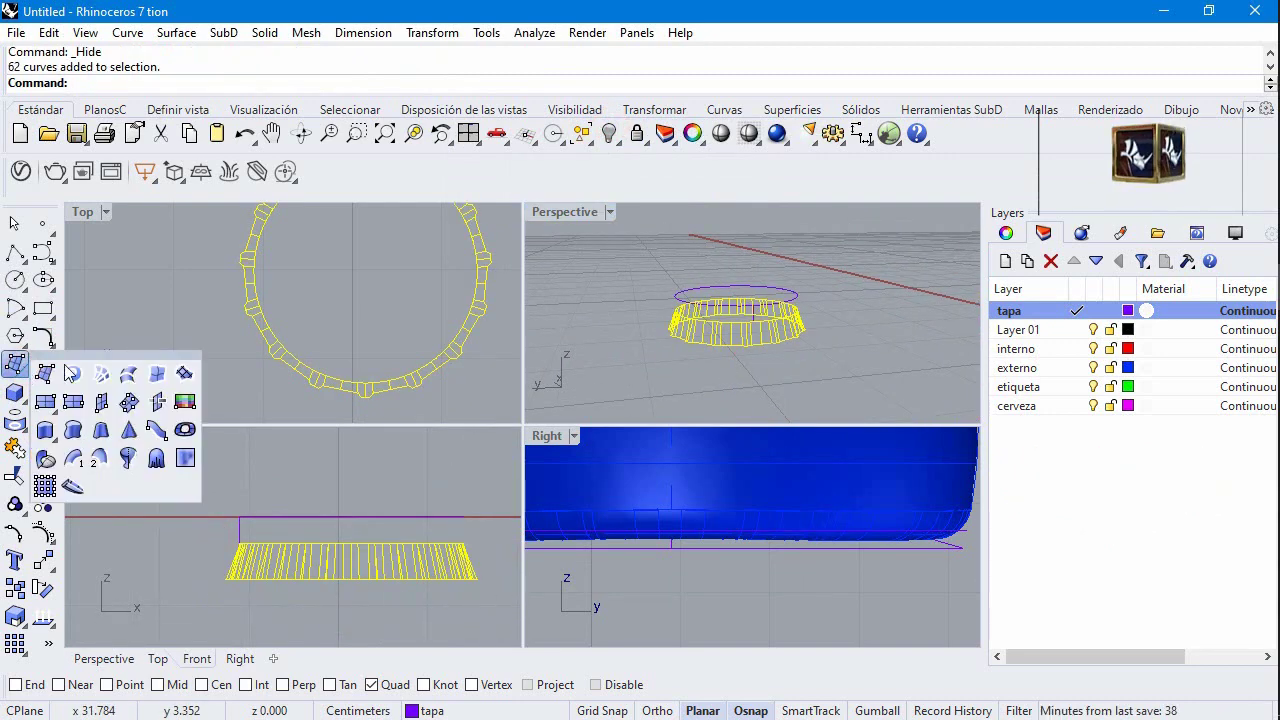
pyautogui.click(97, 370)
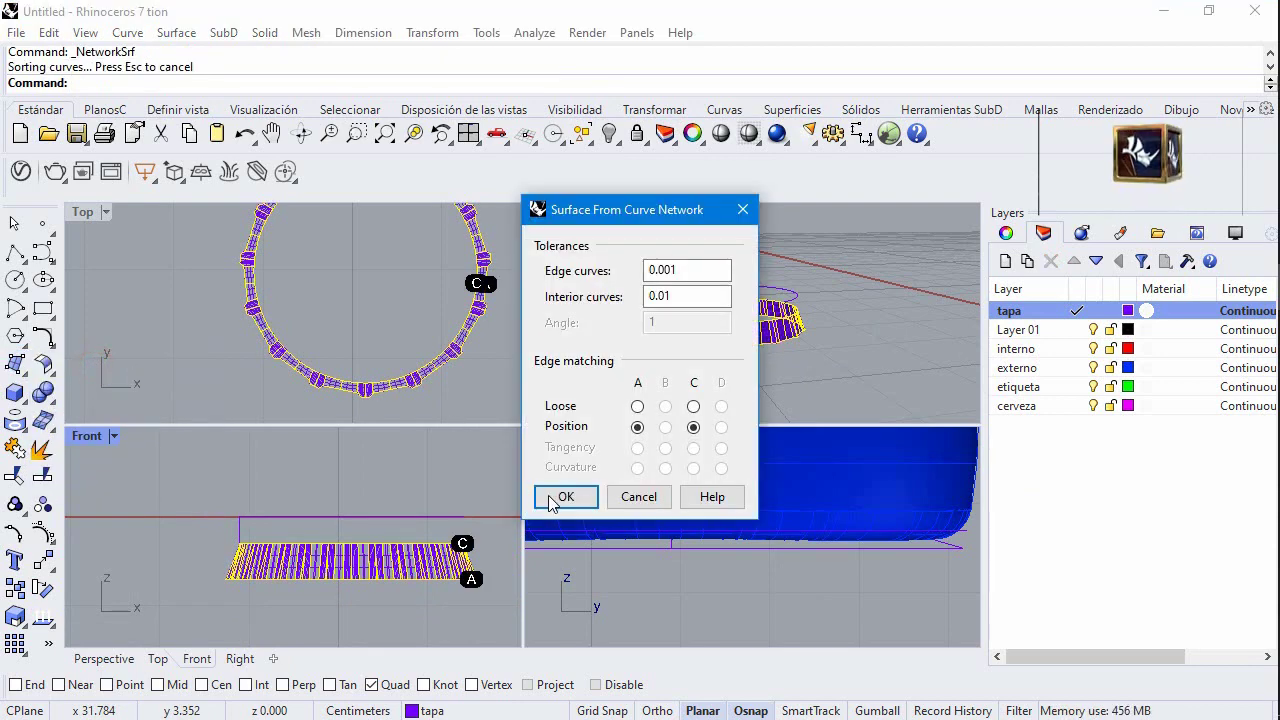
pyautogui.click(553, 494)
pyautogui.rightClick(609, 133)
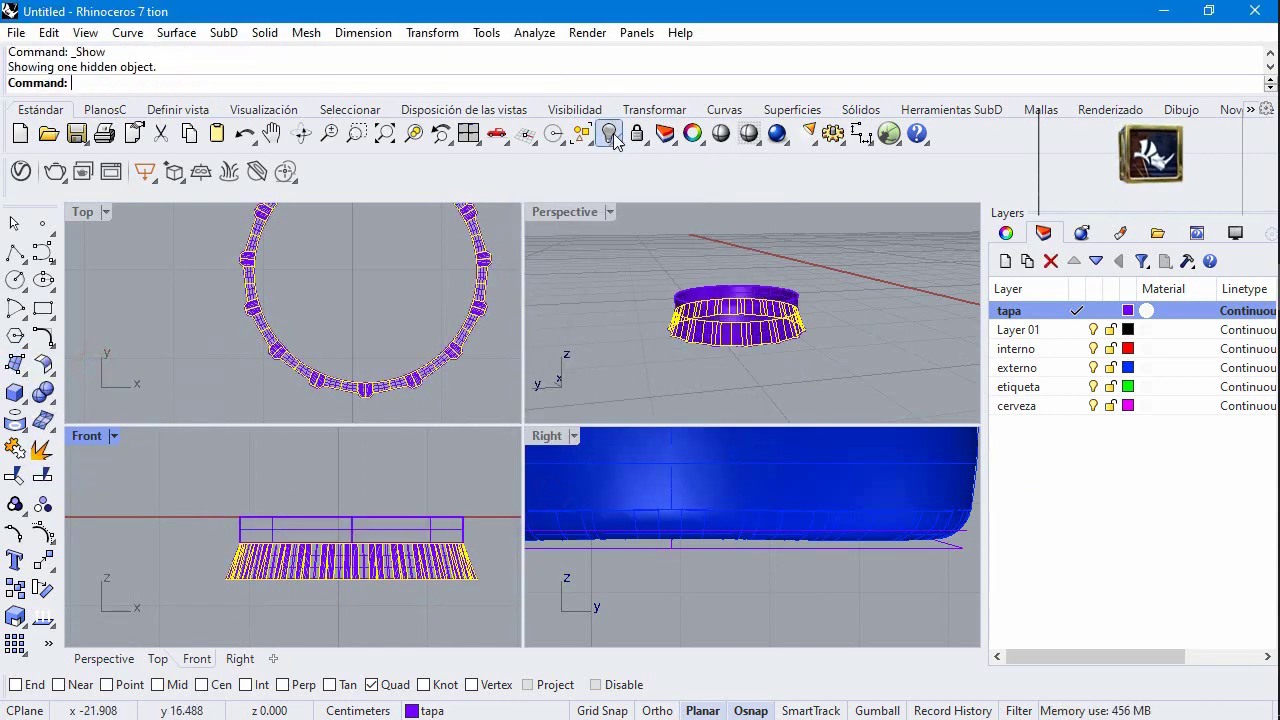
# Step: Close the top of the cap with a planar surface built from the uppermost circle curve
pyautogui.click(557, 304)
pyautogui.scroll(2, 724, 308)
pyautogui.scroll(3, 724, 308)
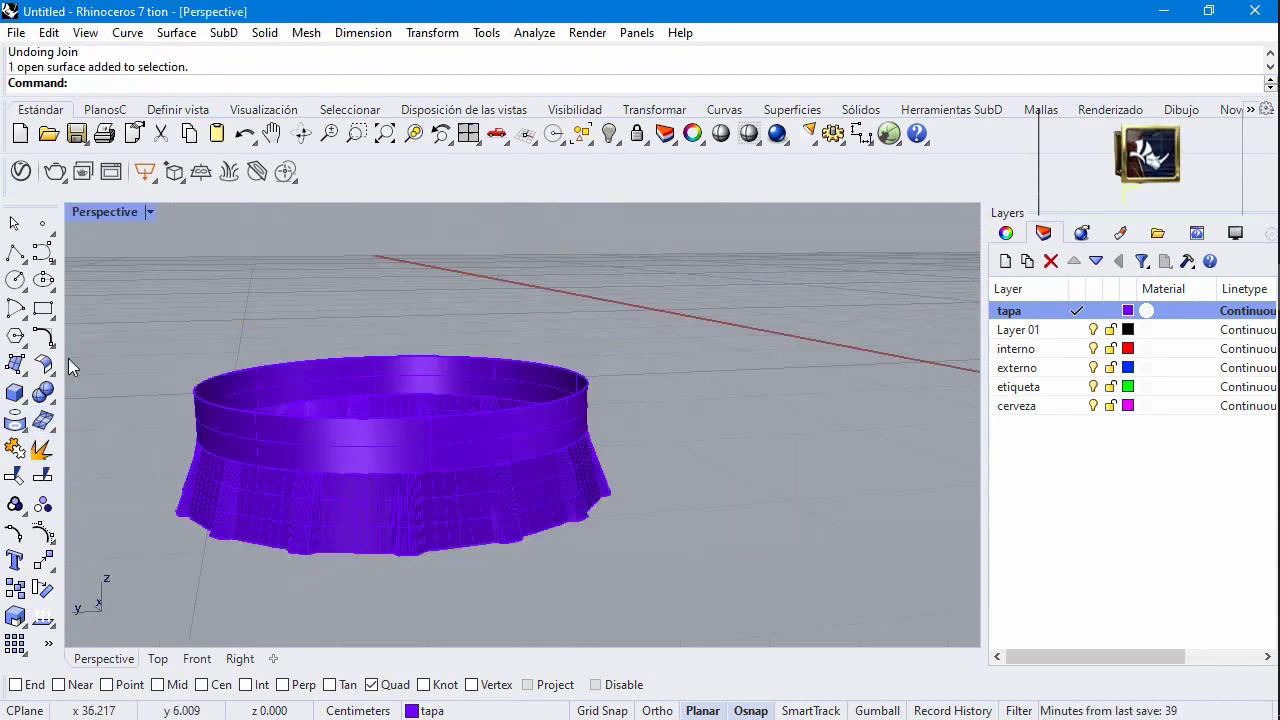
pyautogui.click(20, 366)
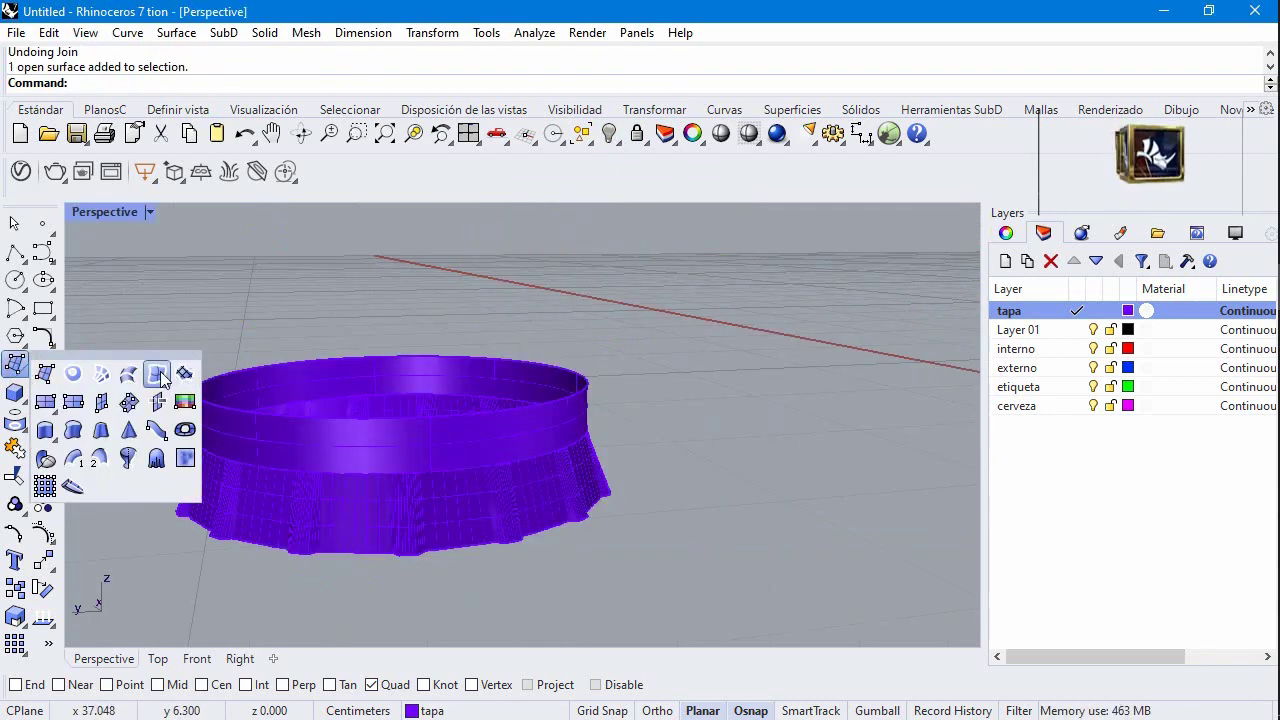
pyautogui.click(95, 375)
pyautogui.click(209, 372)
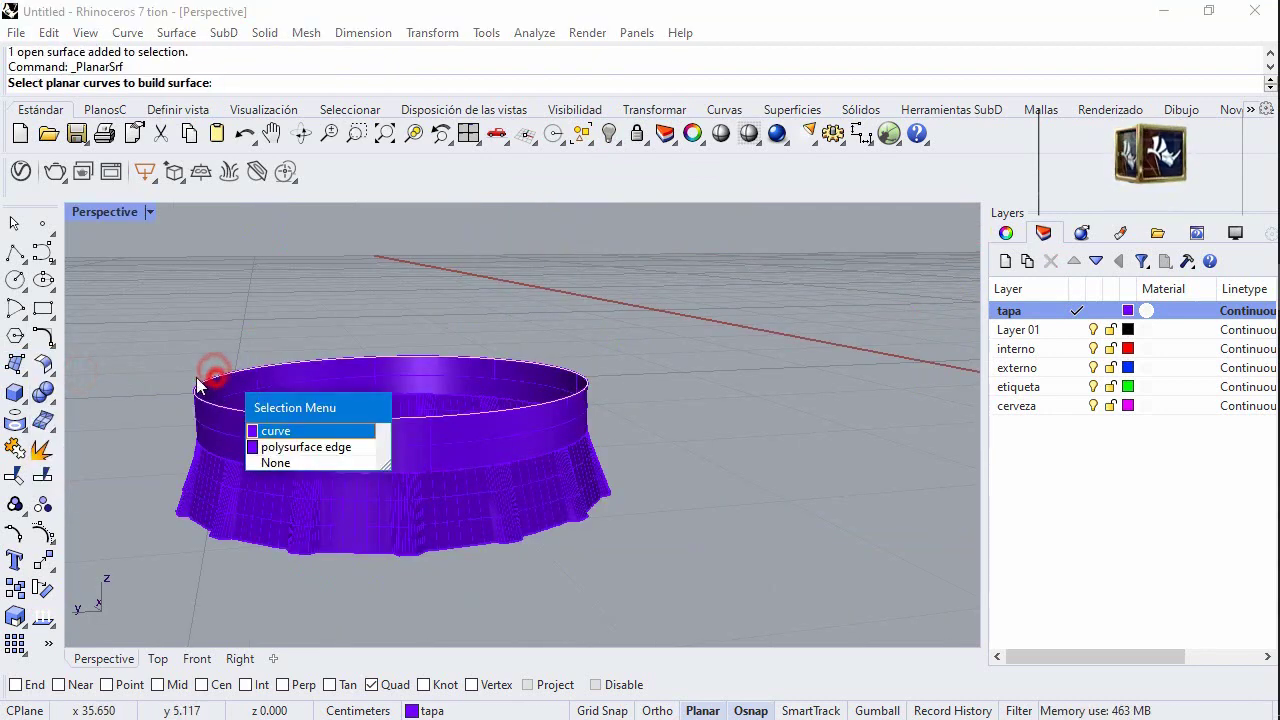
pyautogui.click(270, 430)
pyautogui.press('Return')
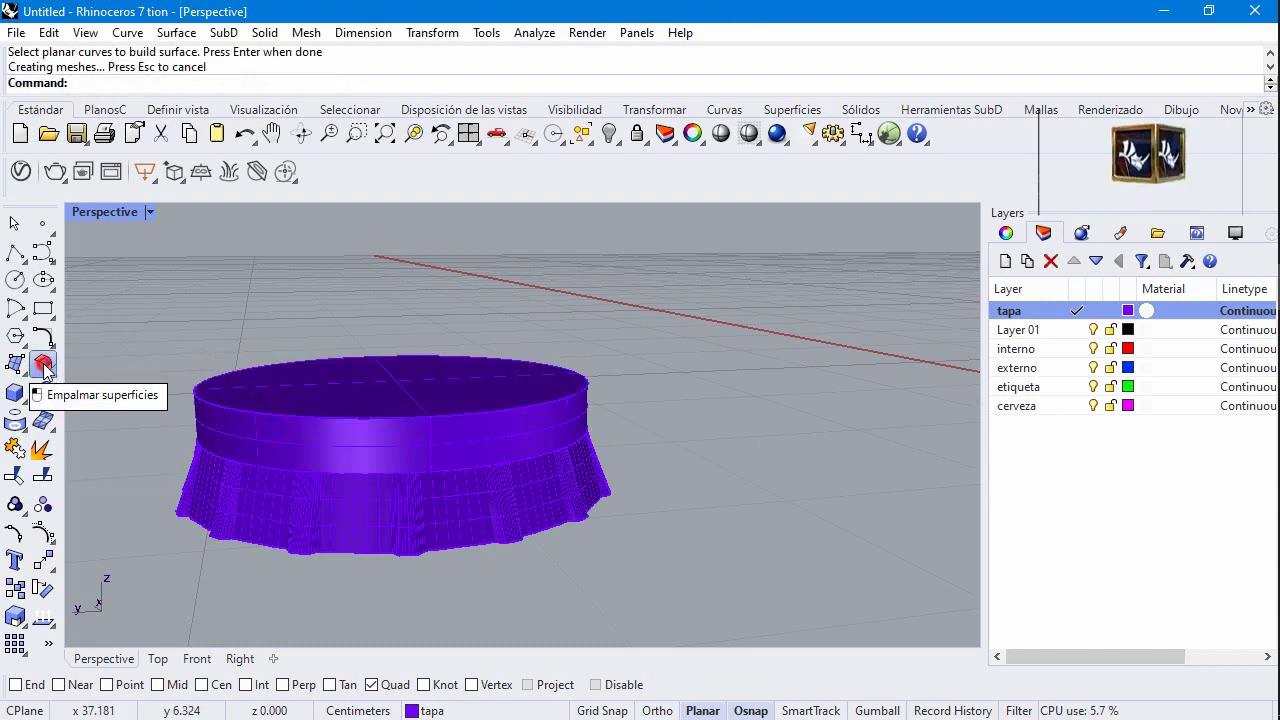
# Step: Try to fillet the cap's upper band with its top surface at a radius of 0.1 cm
pyautogui.click(44, 366)
pyautogui.click(212, 82)
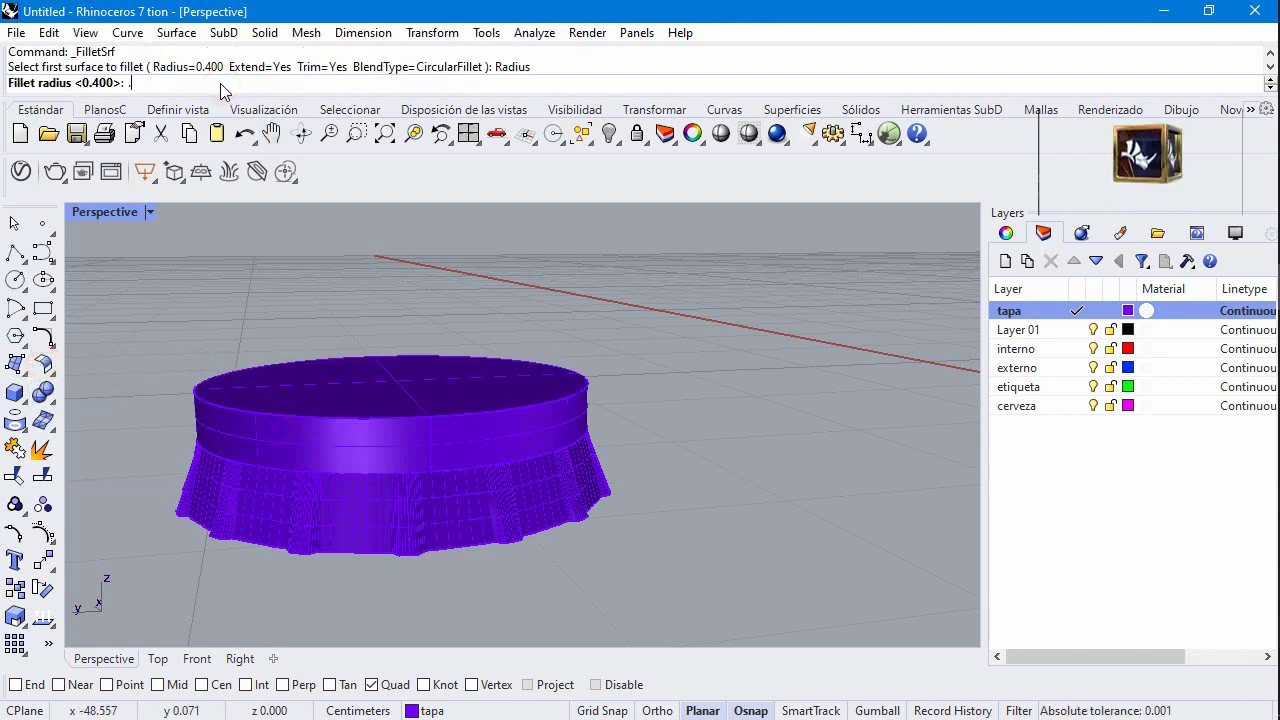
pyautogui.press('Return')
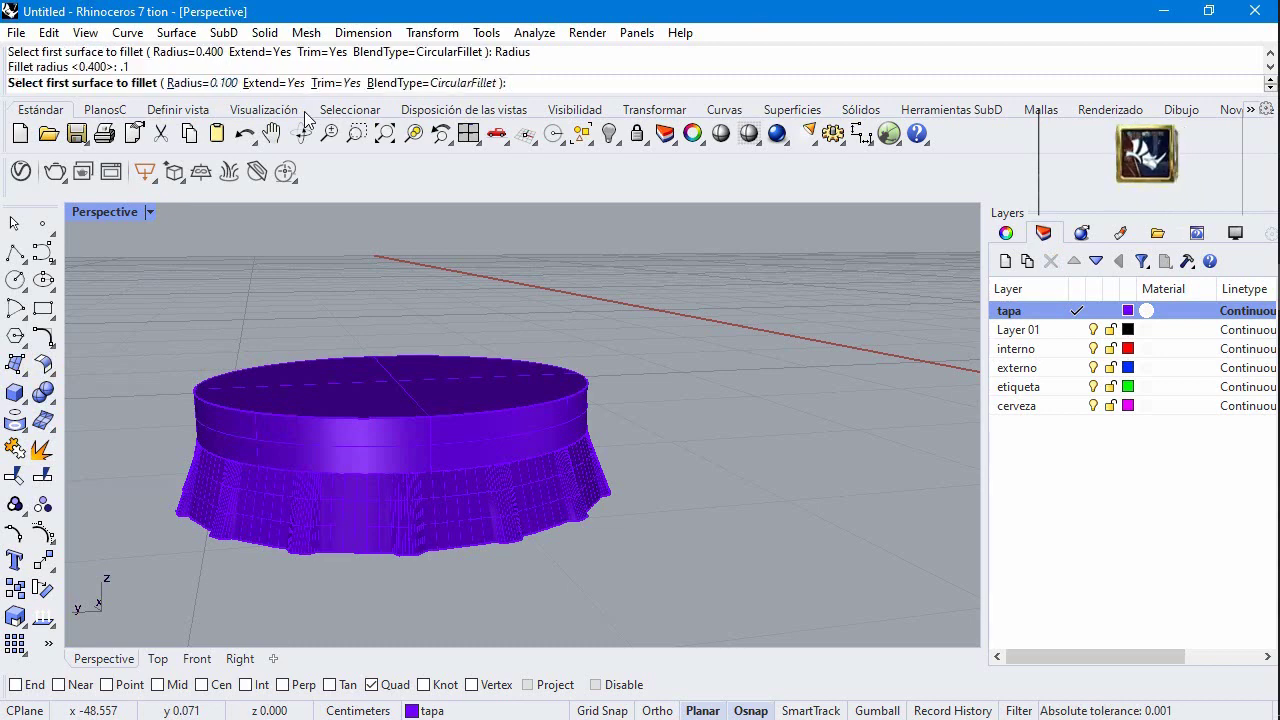
pyautogui.click(295, 424)
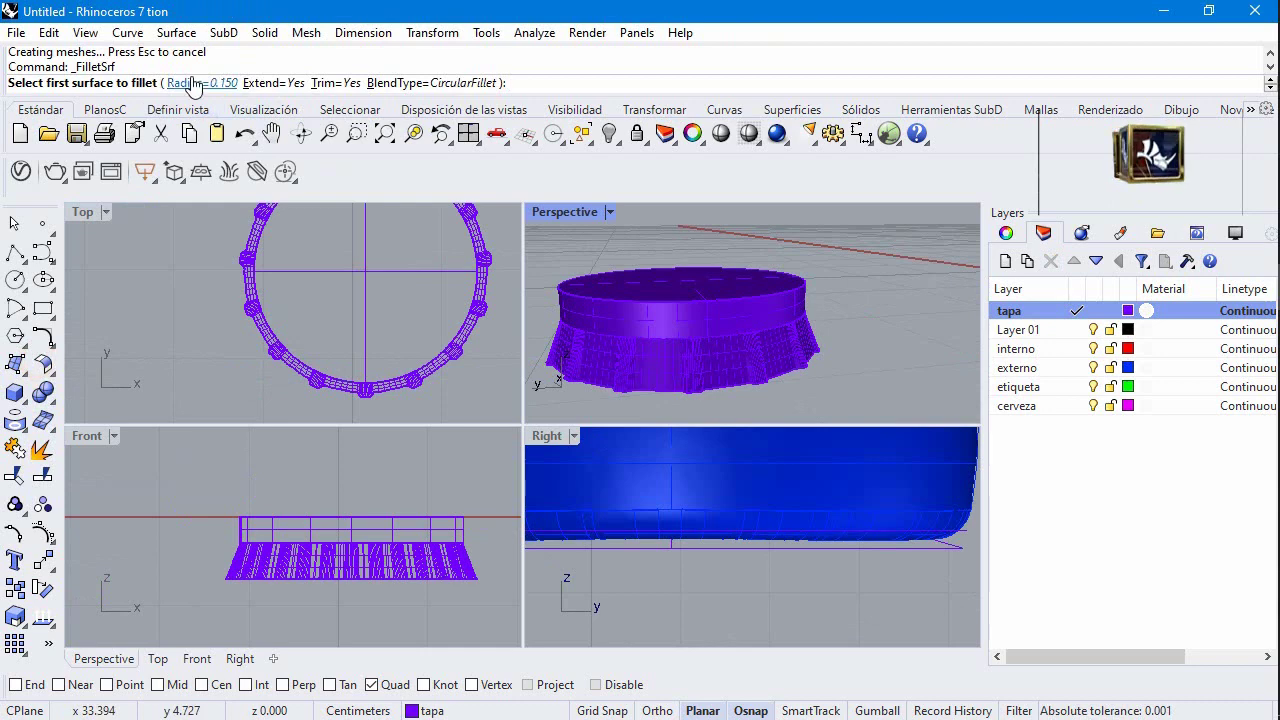
# Step: Fillet the cap's upper band and flat top surface with a radius of 0.15 cm, keeping Trim and Extend on
pyautogui.scroll(3, 640, 309)
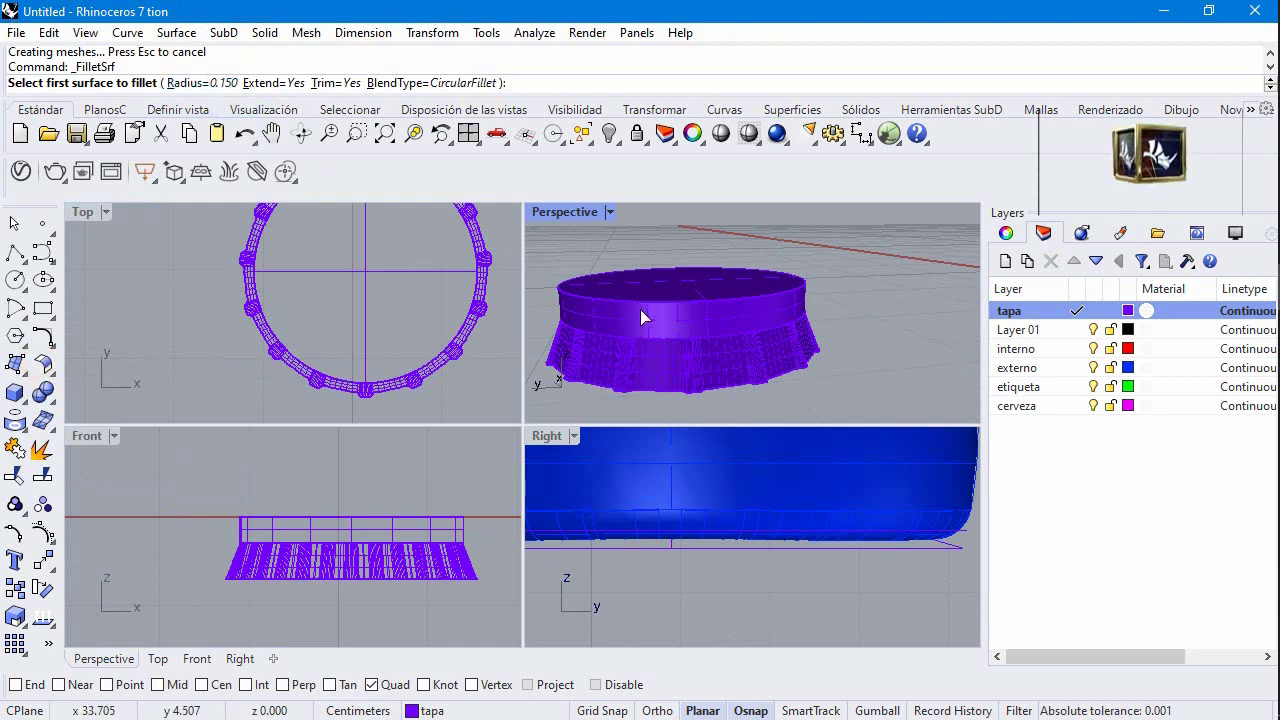
pyautogui.click(640, 309)
pyautogui.click(644, 291)
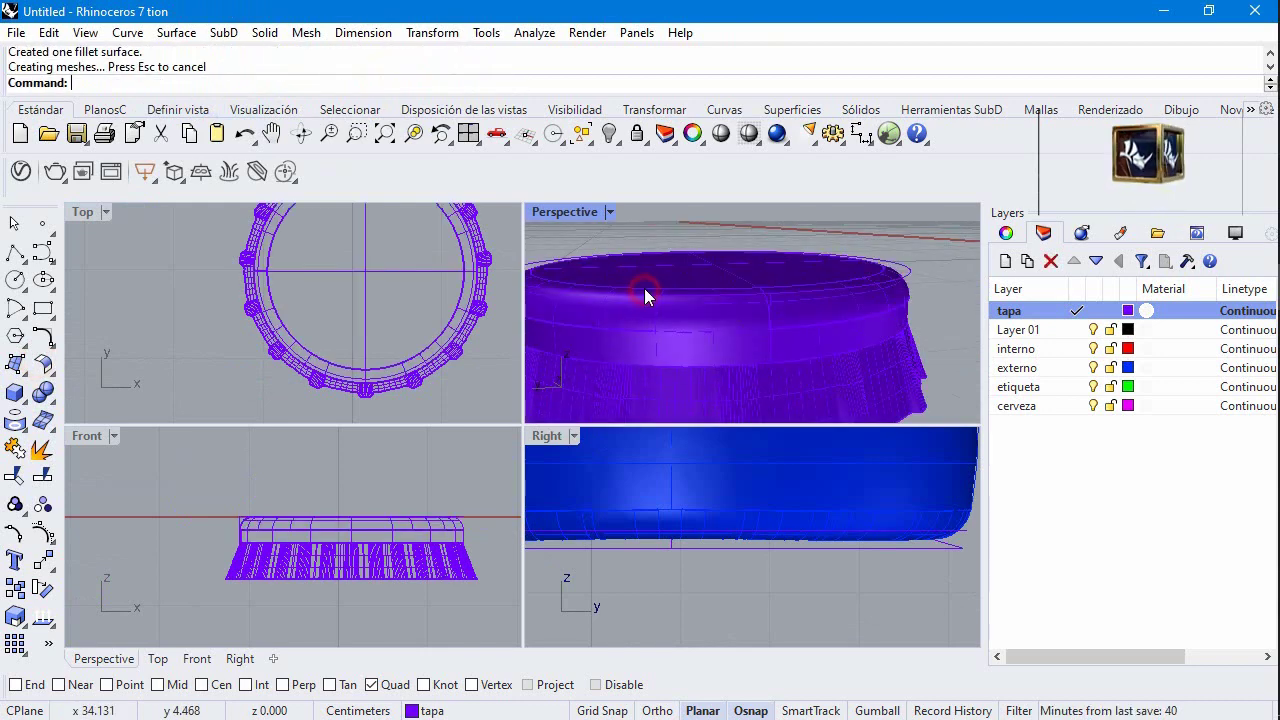
pyautogui.doubleClick(564, 212)
pyautogui.scroll(-3, 717, 331)
pyautogui.scroll(3, 741, 353)
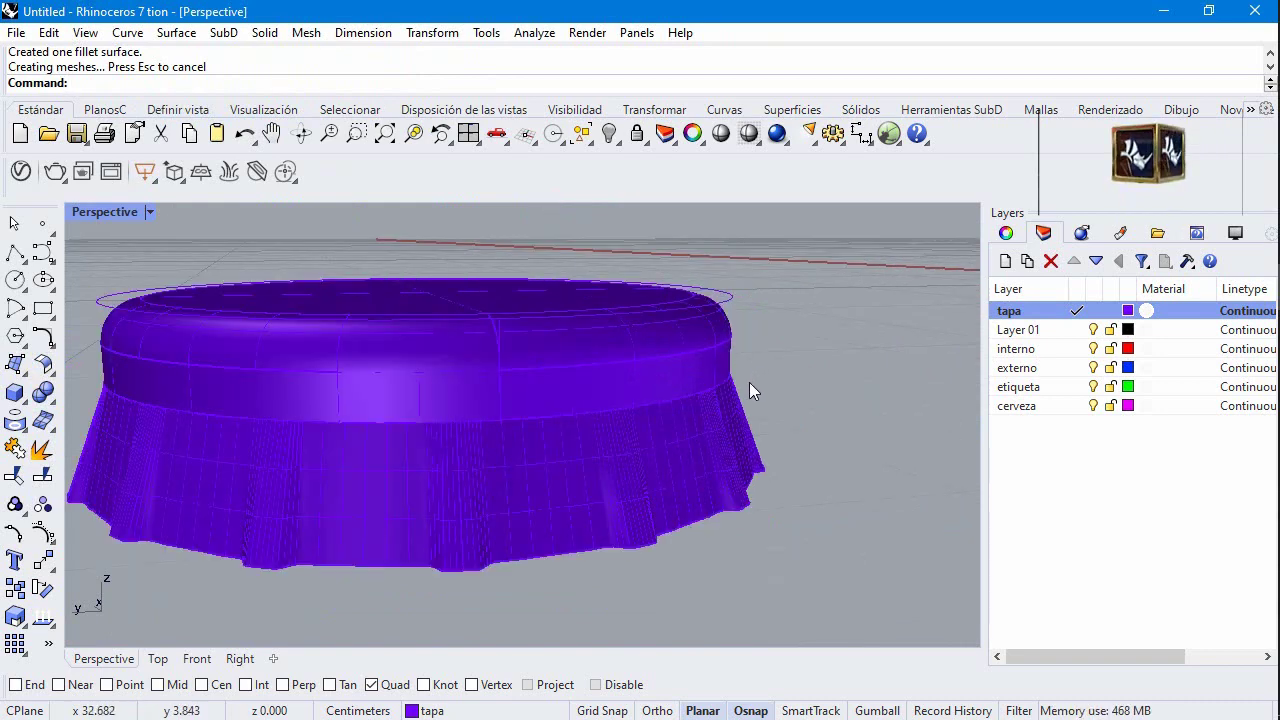
pyautogui.scroll(-3, 749, 382)
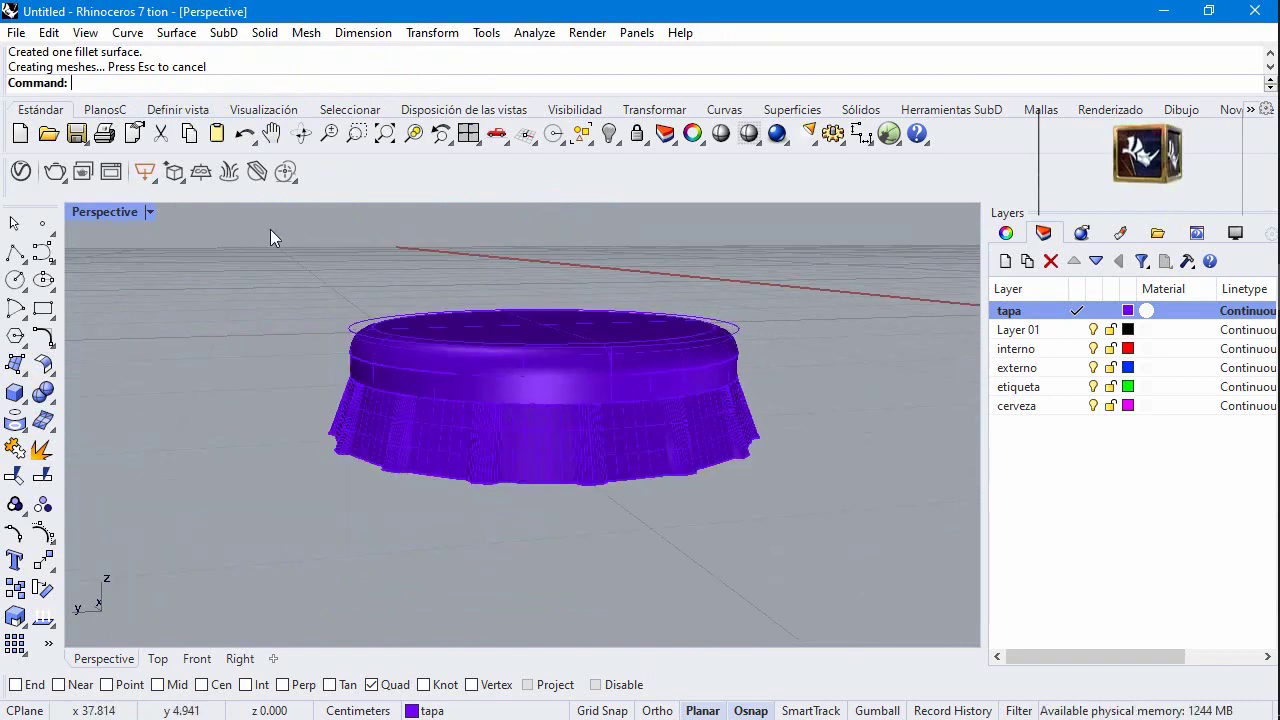
# Step: Select the whole cap and join its surfaces into one polysurface
pyautogui.moveTo(270, 229); pyautogui.dragTo(770, 550)
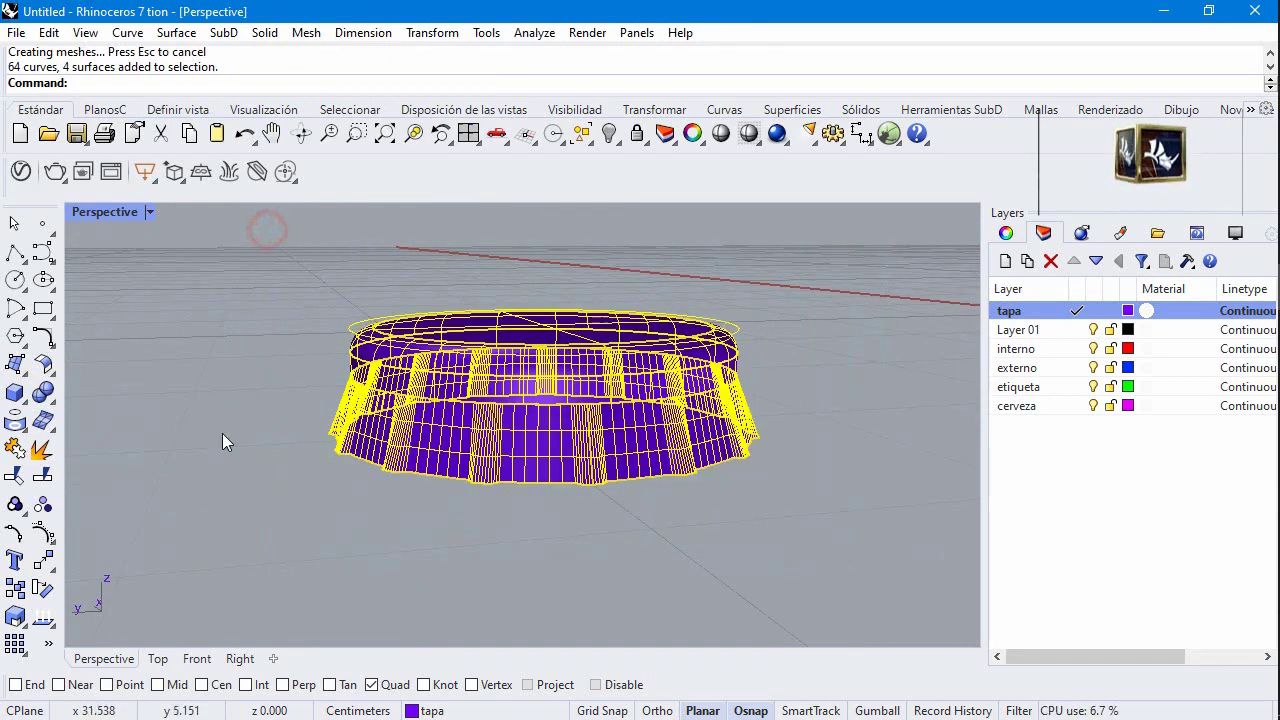
pyautogui.click(15, 446)
pyautogui.click(177, 397)
pyautogui.click(338, 400)
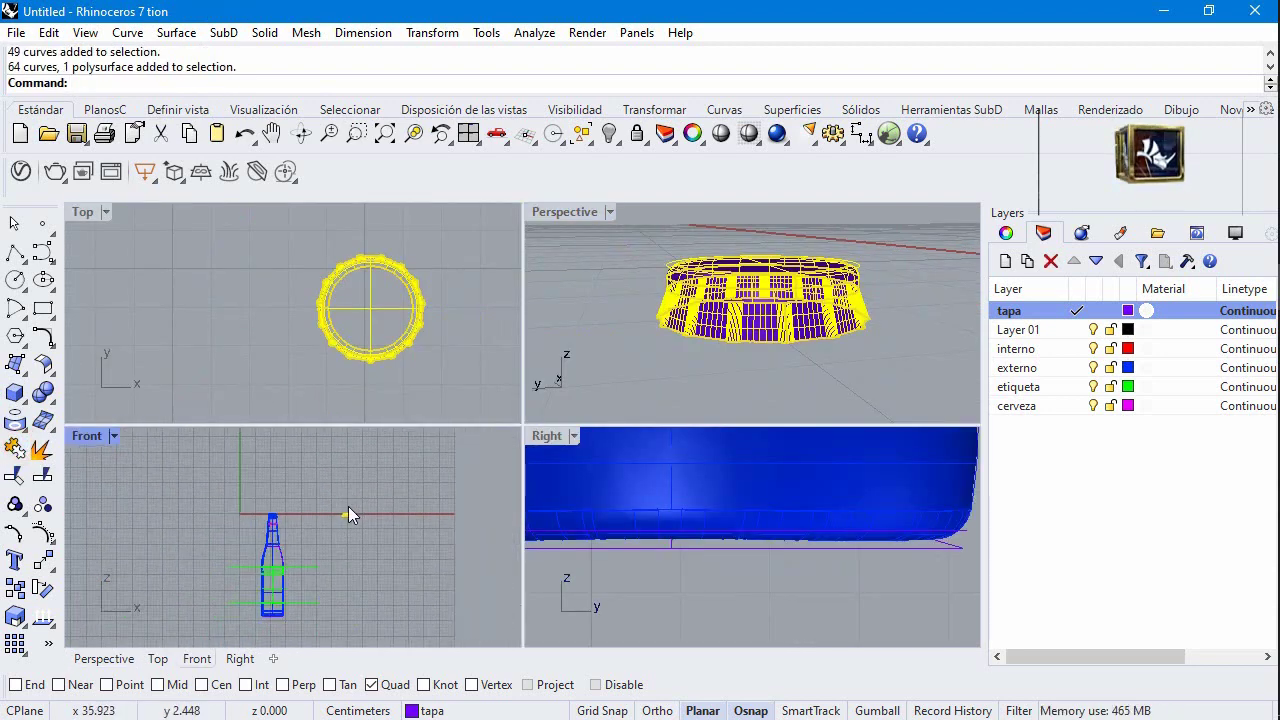
# Step: Move the selected cap over the bottle's mouth, scale it to fit, and lower it onto the neck in the Front view
pyautogui.moveTo(405, 531); pyautogui.dragTo(160, 543)
pyautogui.doubleClick(100, 437)
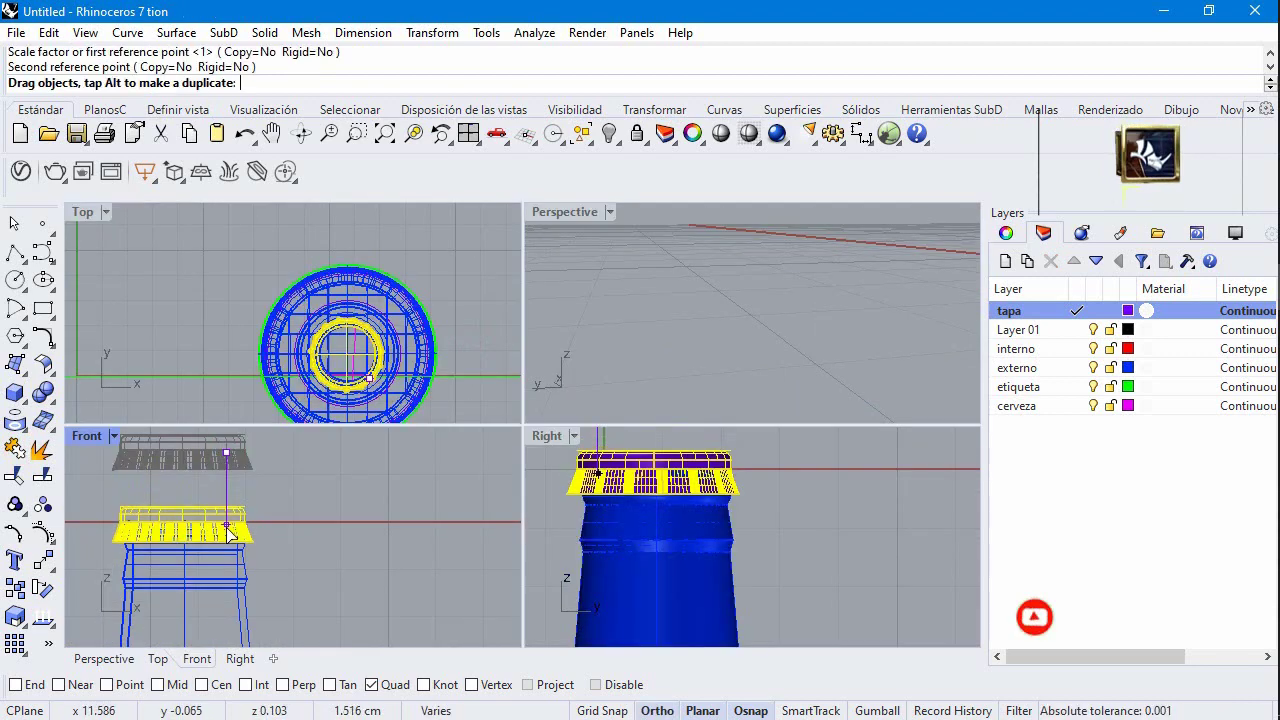
pyautogui.moveTo(228, 522); pyautogui.dragTo(230, 530)
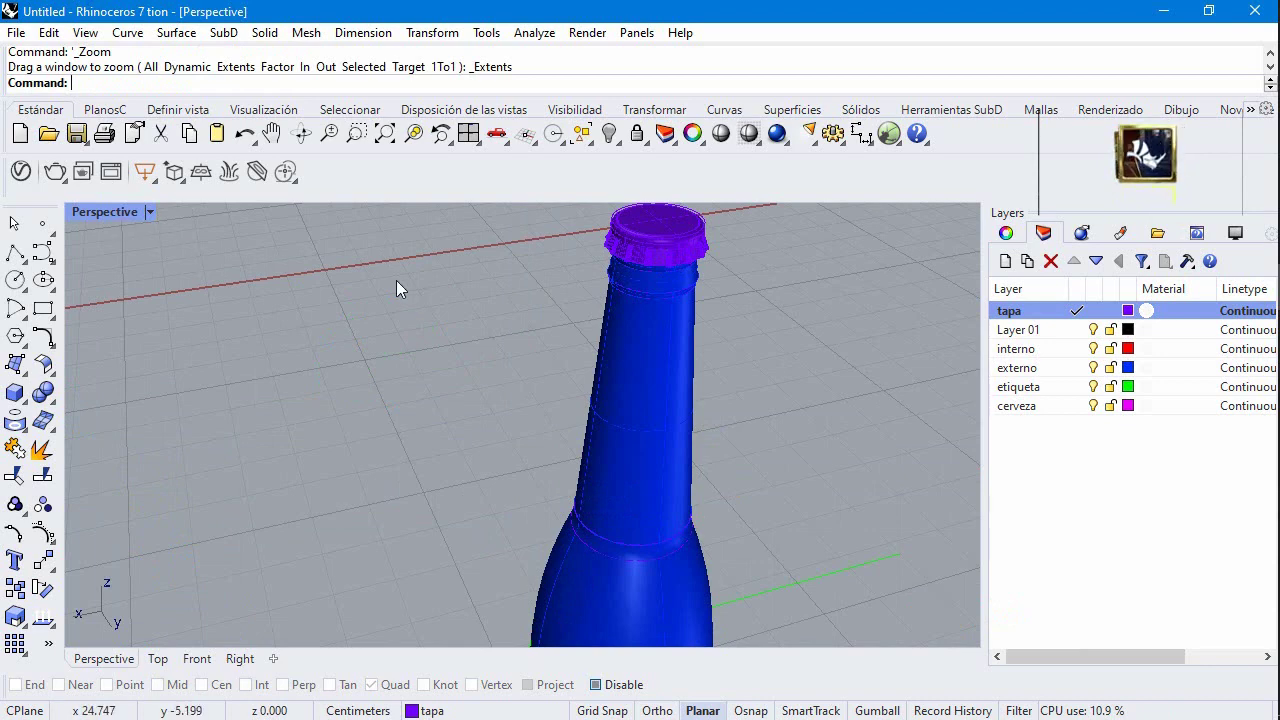
# Step: Offset the cap polysurface by a distance of 0.1 cm with round corners and the Solid option set to Yes
pyautogui.scroll(-2, 600, 260)
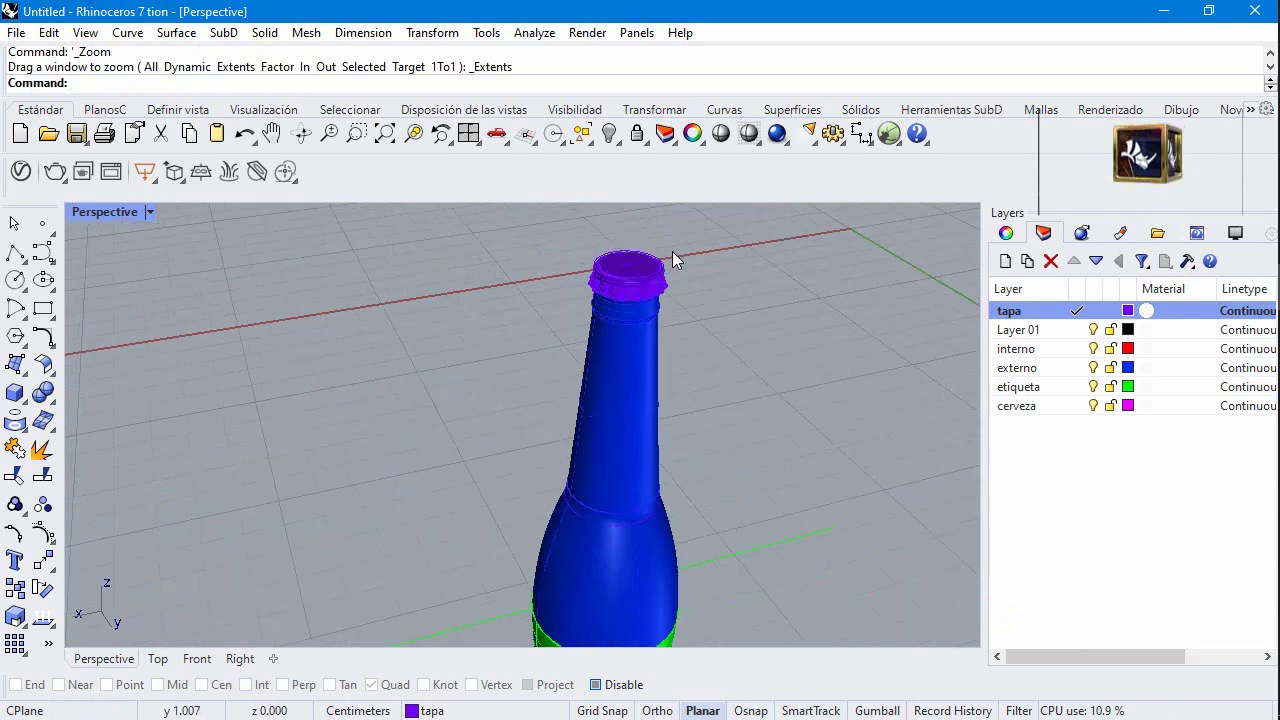
pyautogui.scroll(6, 672, 251)
pyautogui.click(444, 385)
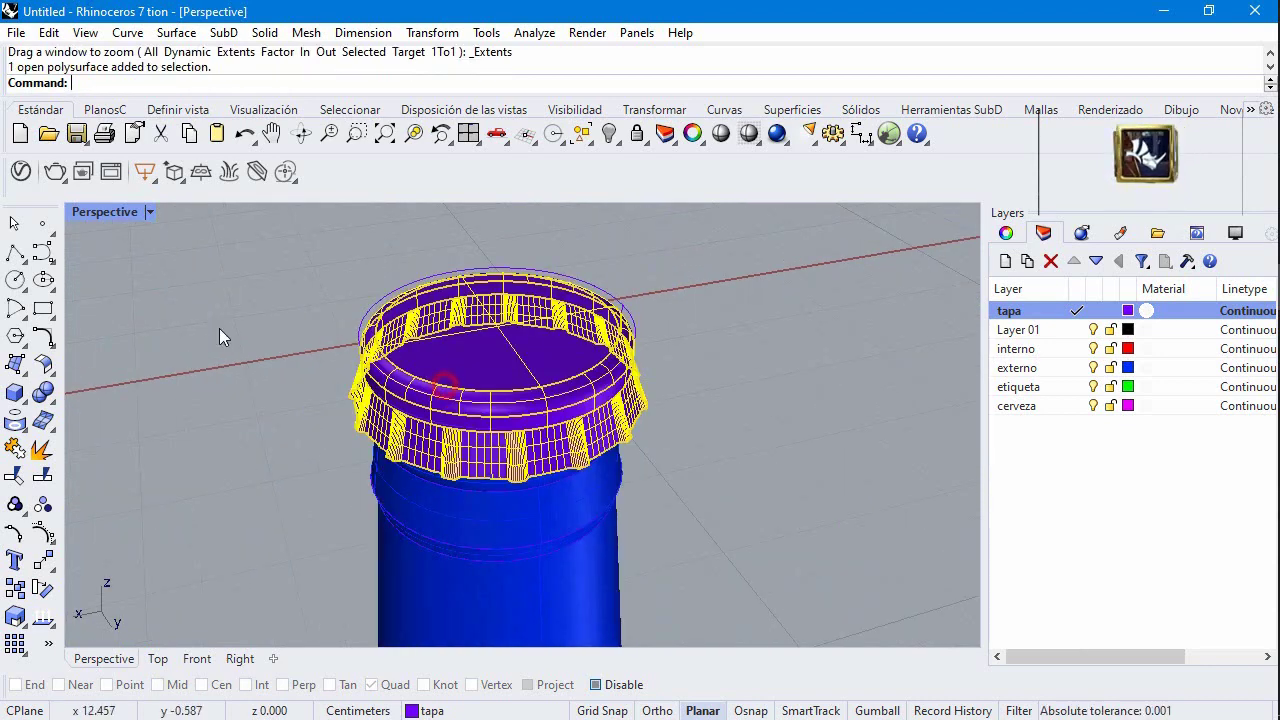
pyautogui.click(40, 366)
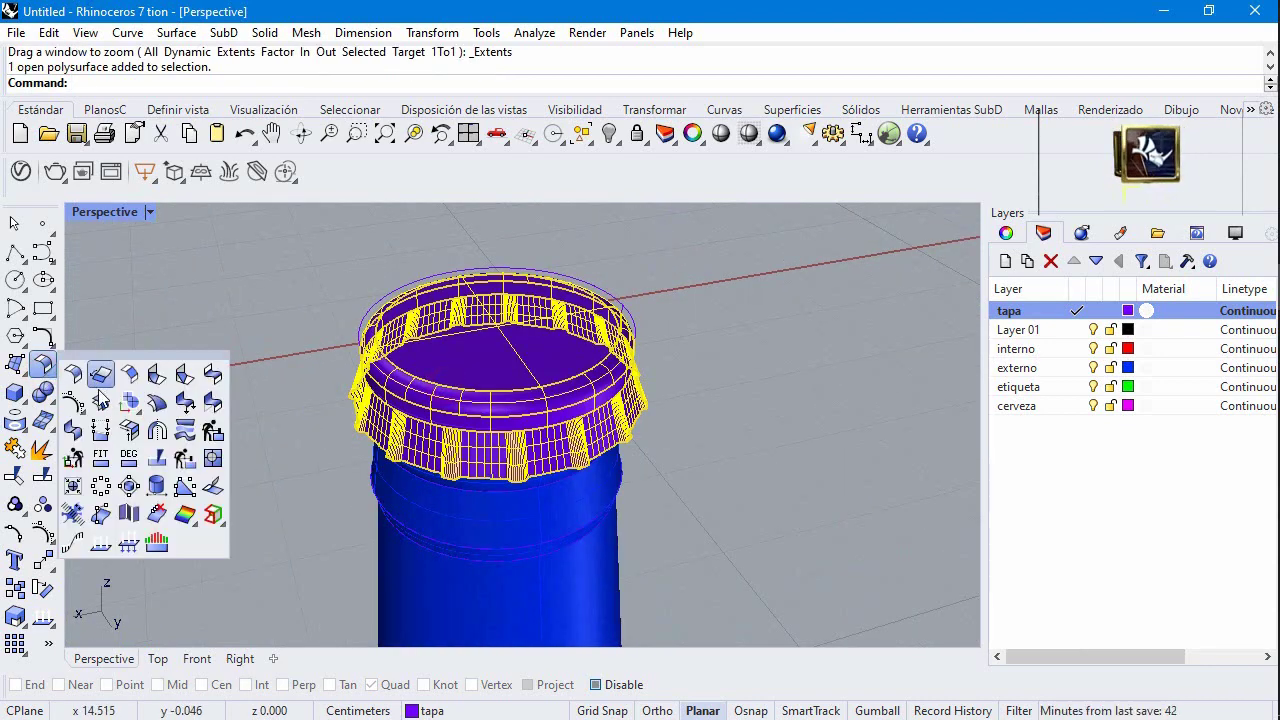
pyautogui.click(102, 405)
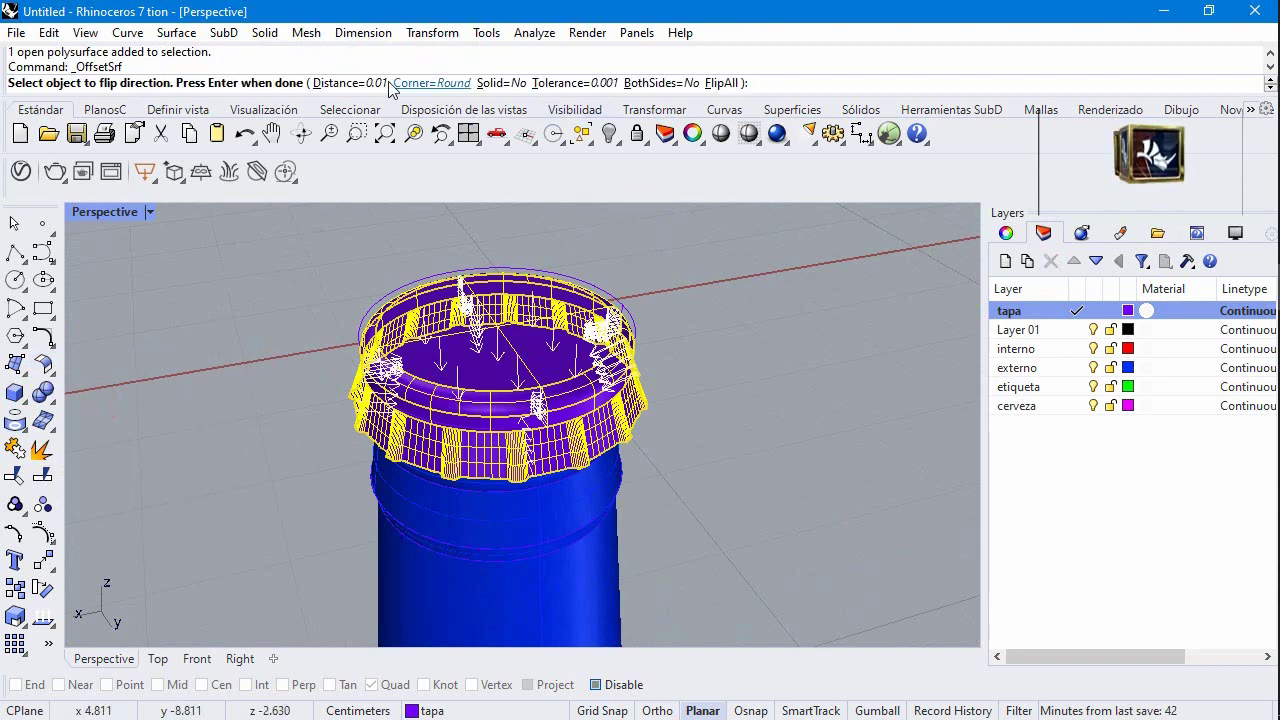
pyautogui.click(358, 83)
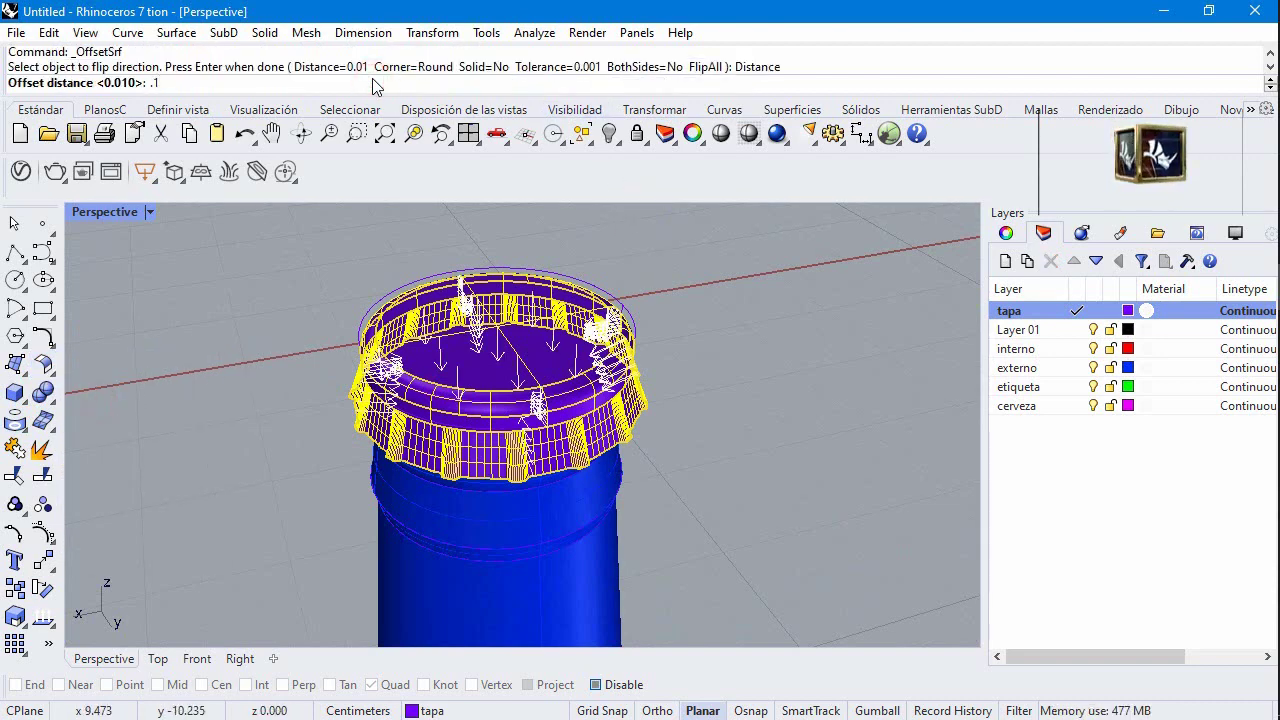
pyautogui.write('.1')
pyautogui.press('Return')
pyautogui.click(494, 83)
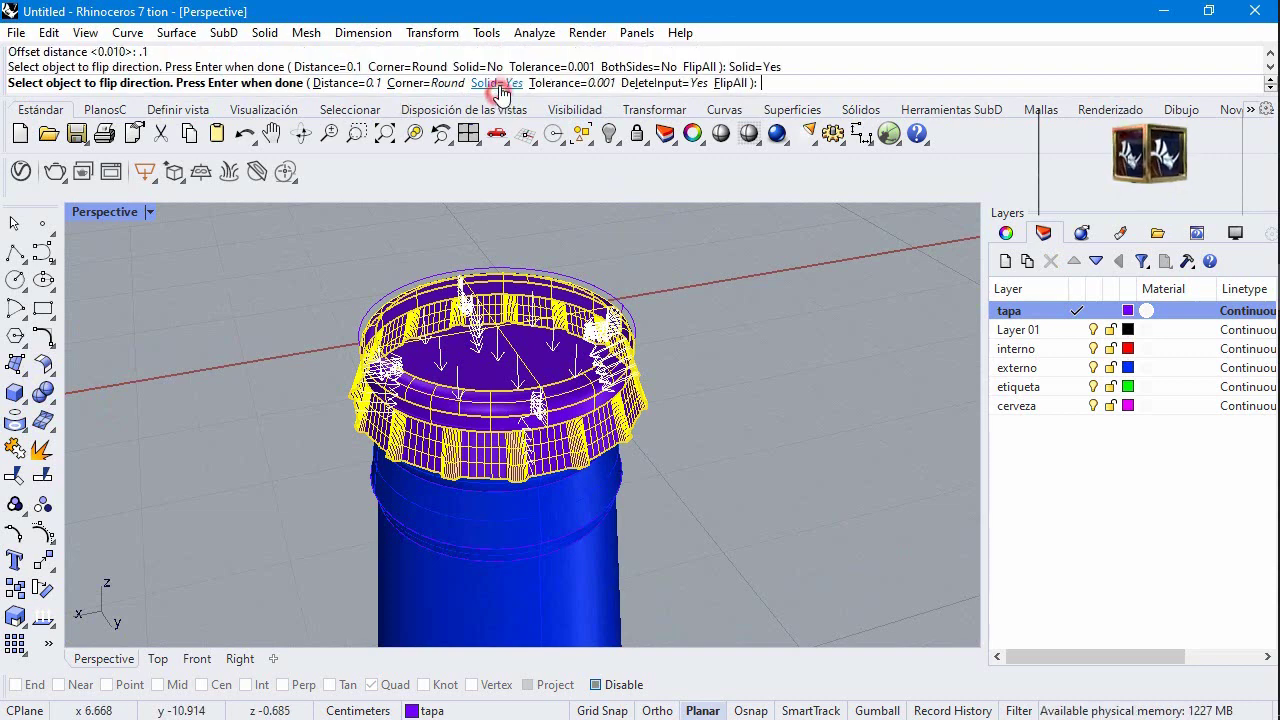
pyautogui.press('Return')
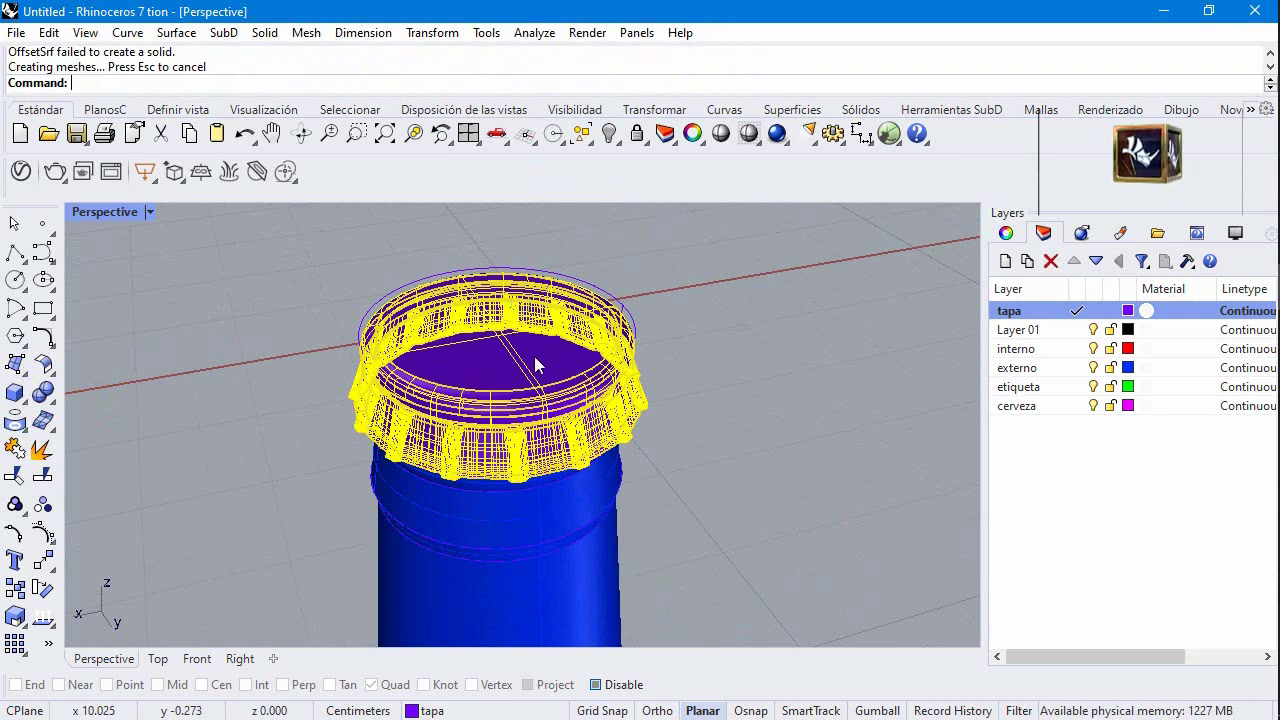
pyautogui.click(750, 495)
# Step: Examine the complete bottle with its cap, glass and label in the Perspective view
pyautogui.scroll(-2, 630, 420)
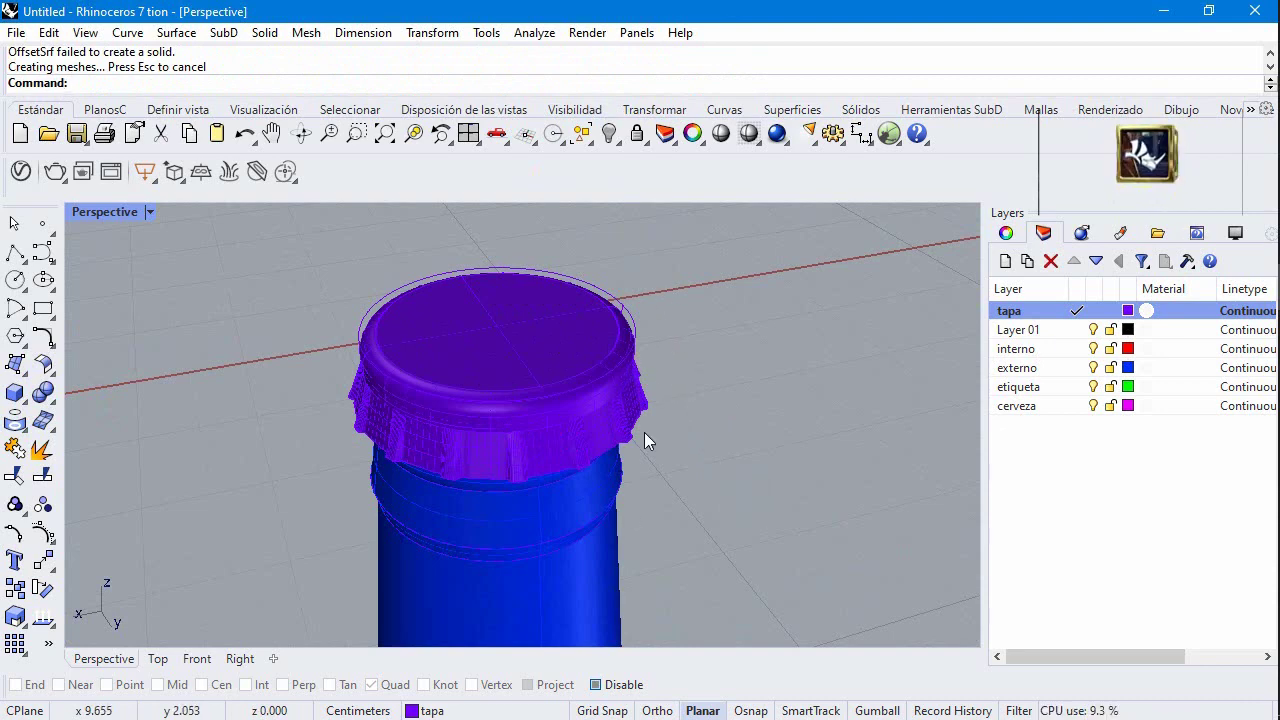
pyautogui.moveTo(644, 432); pyautogui.dragTo(640, 434, button='right')
pyautogui.scroll(-3, 638, 434)
pyautogui.scroll(-8, 510, 315)
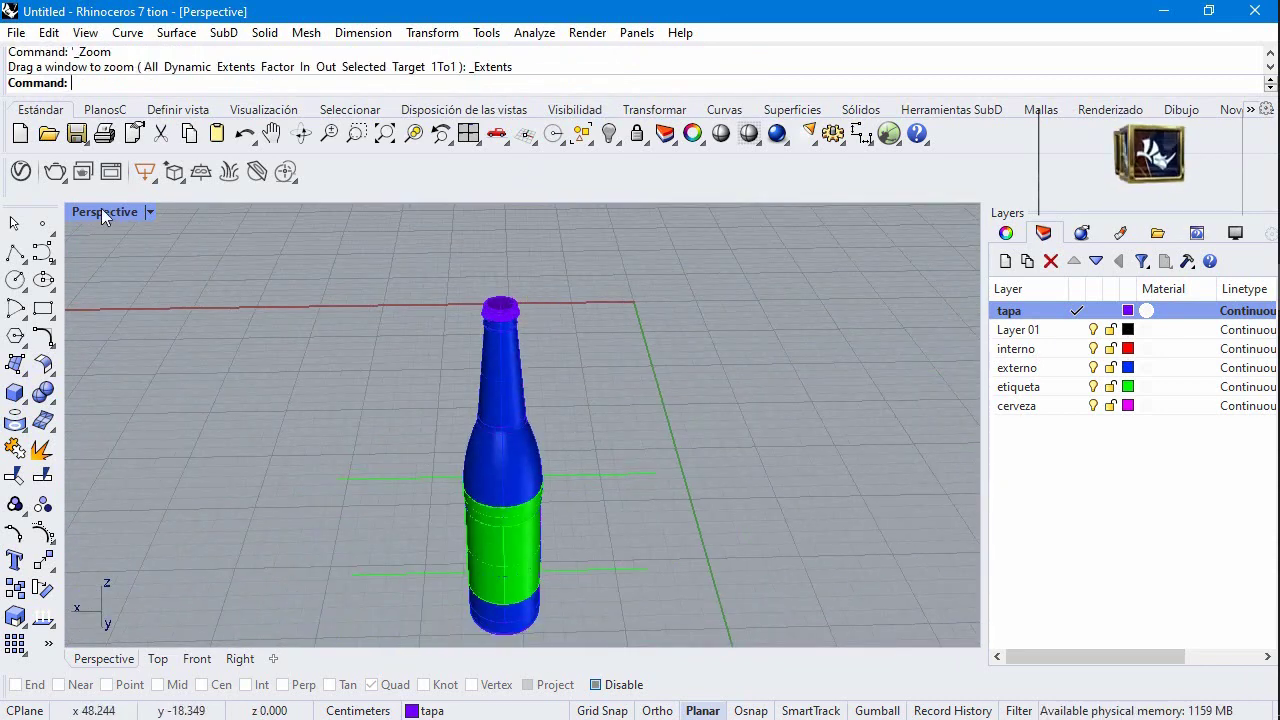
pyautogui.click(149, 213)
pyautogui.click(100, 300)
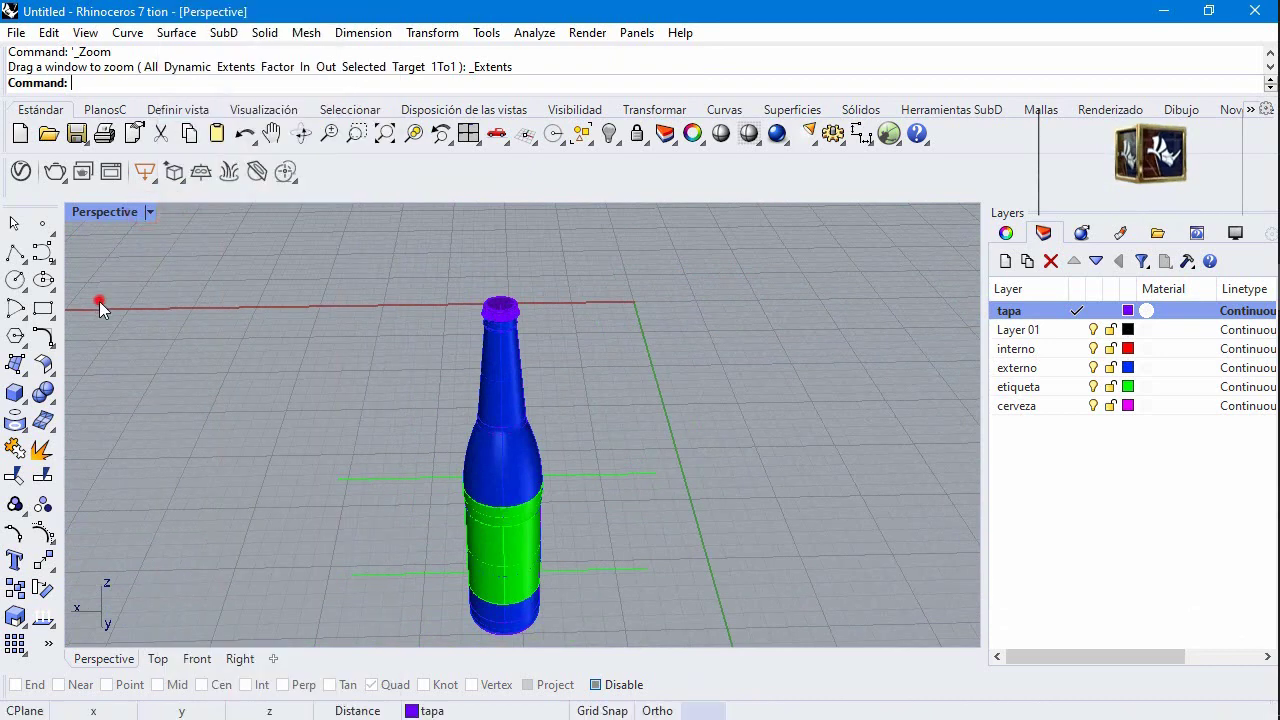
pyautogui.click(489, 416)
pyautogui.click(626, 497)
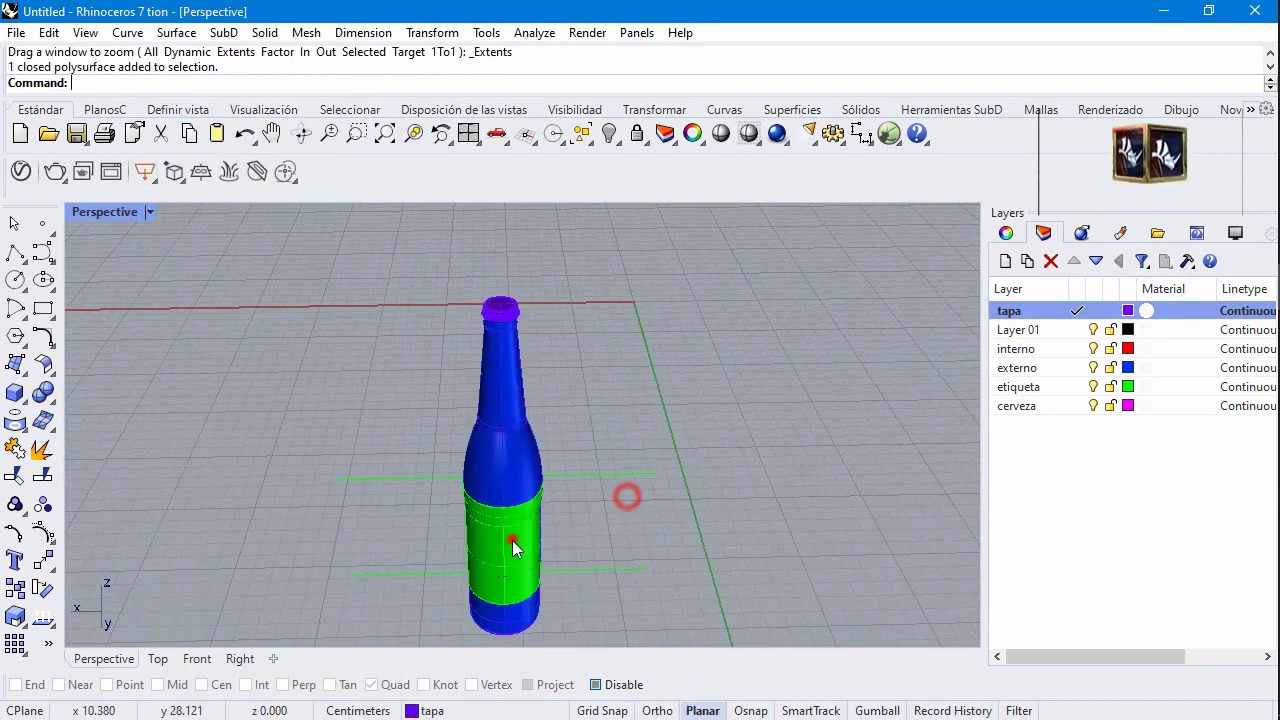
pyautogui.click(518, 530)
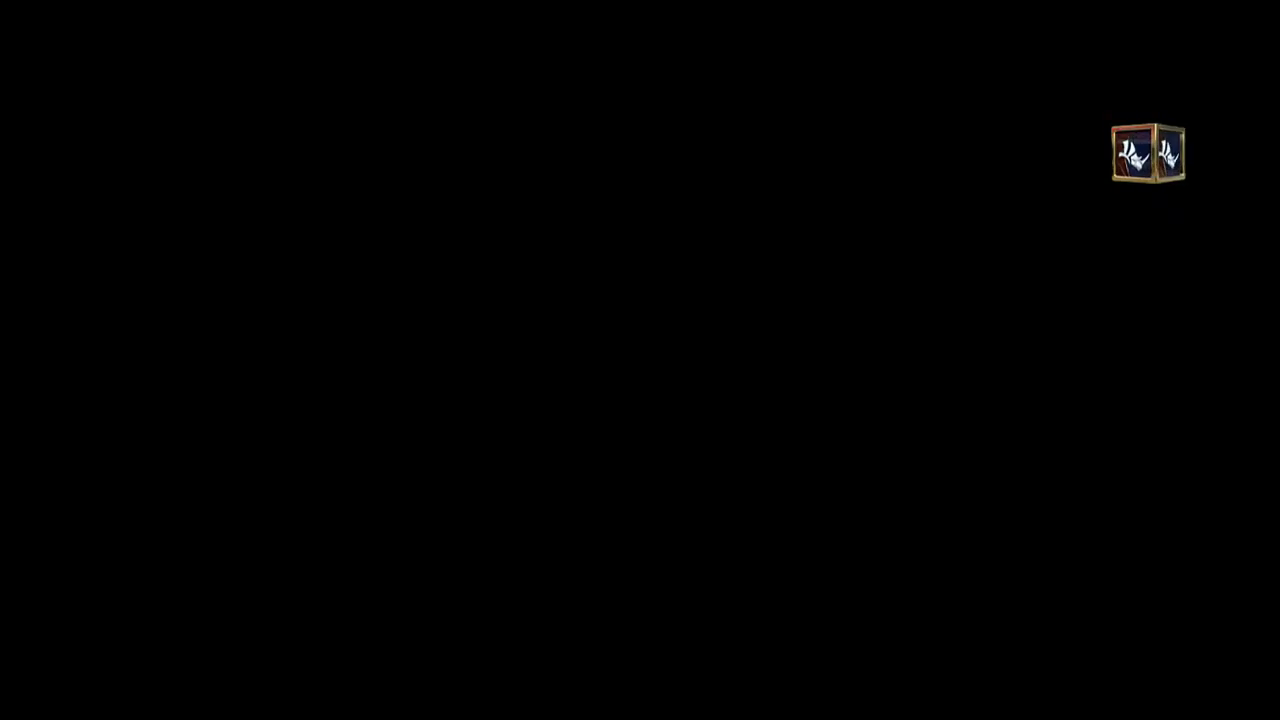